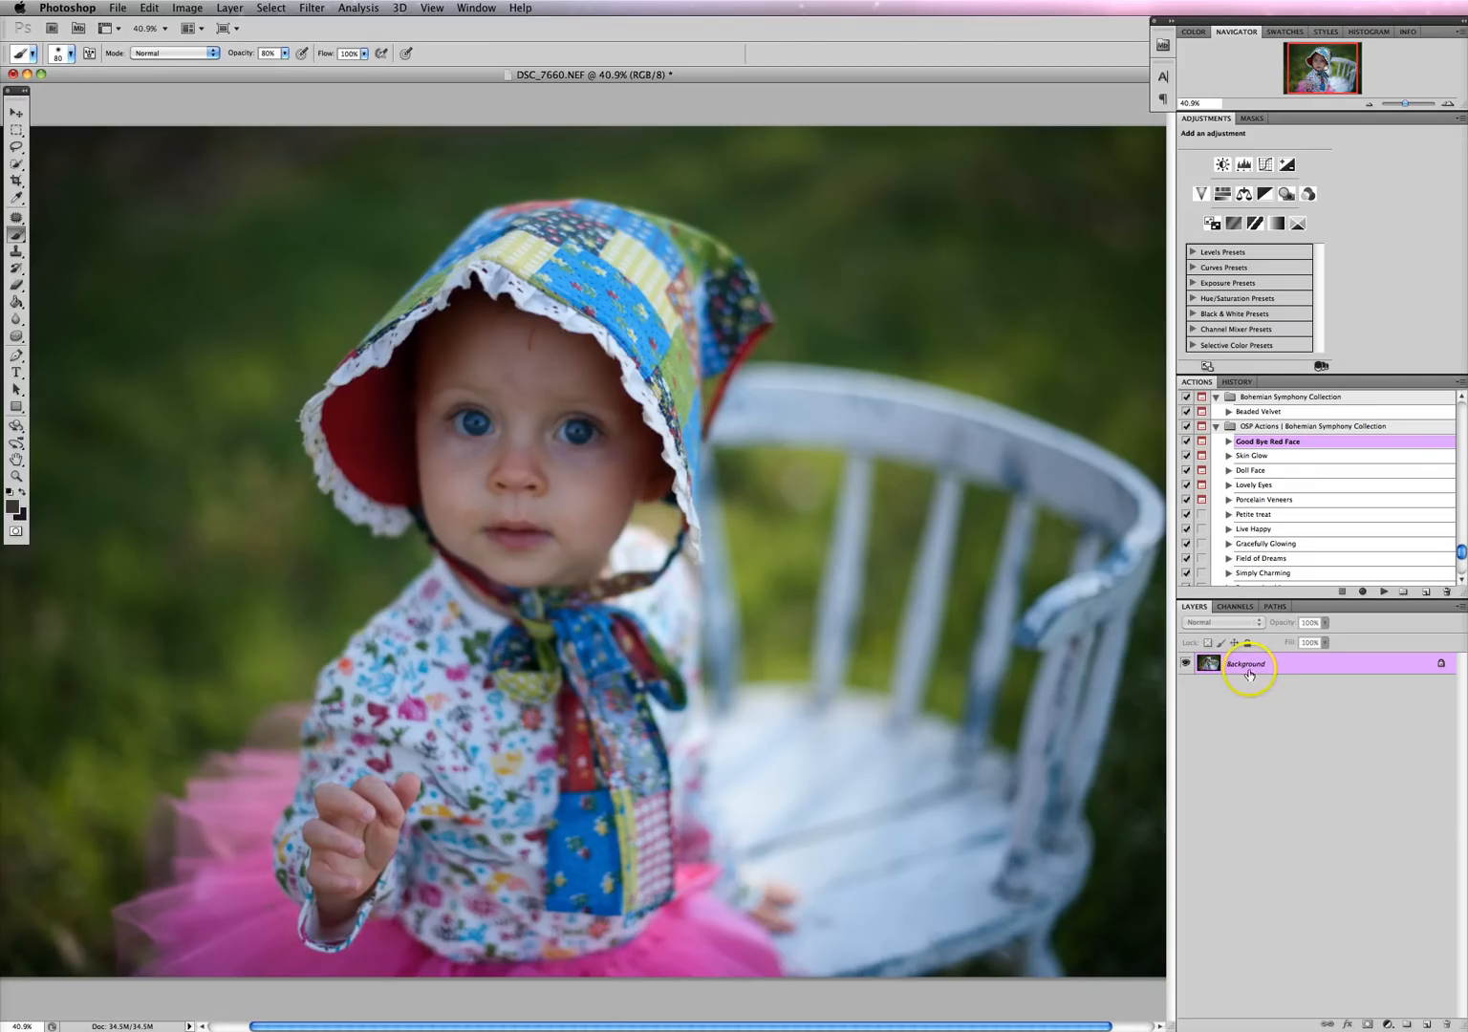
Duplicate the Background layer, patch the mark on the forehead with clean skin beside it, and clear the selection
key(super+j)
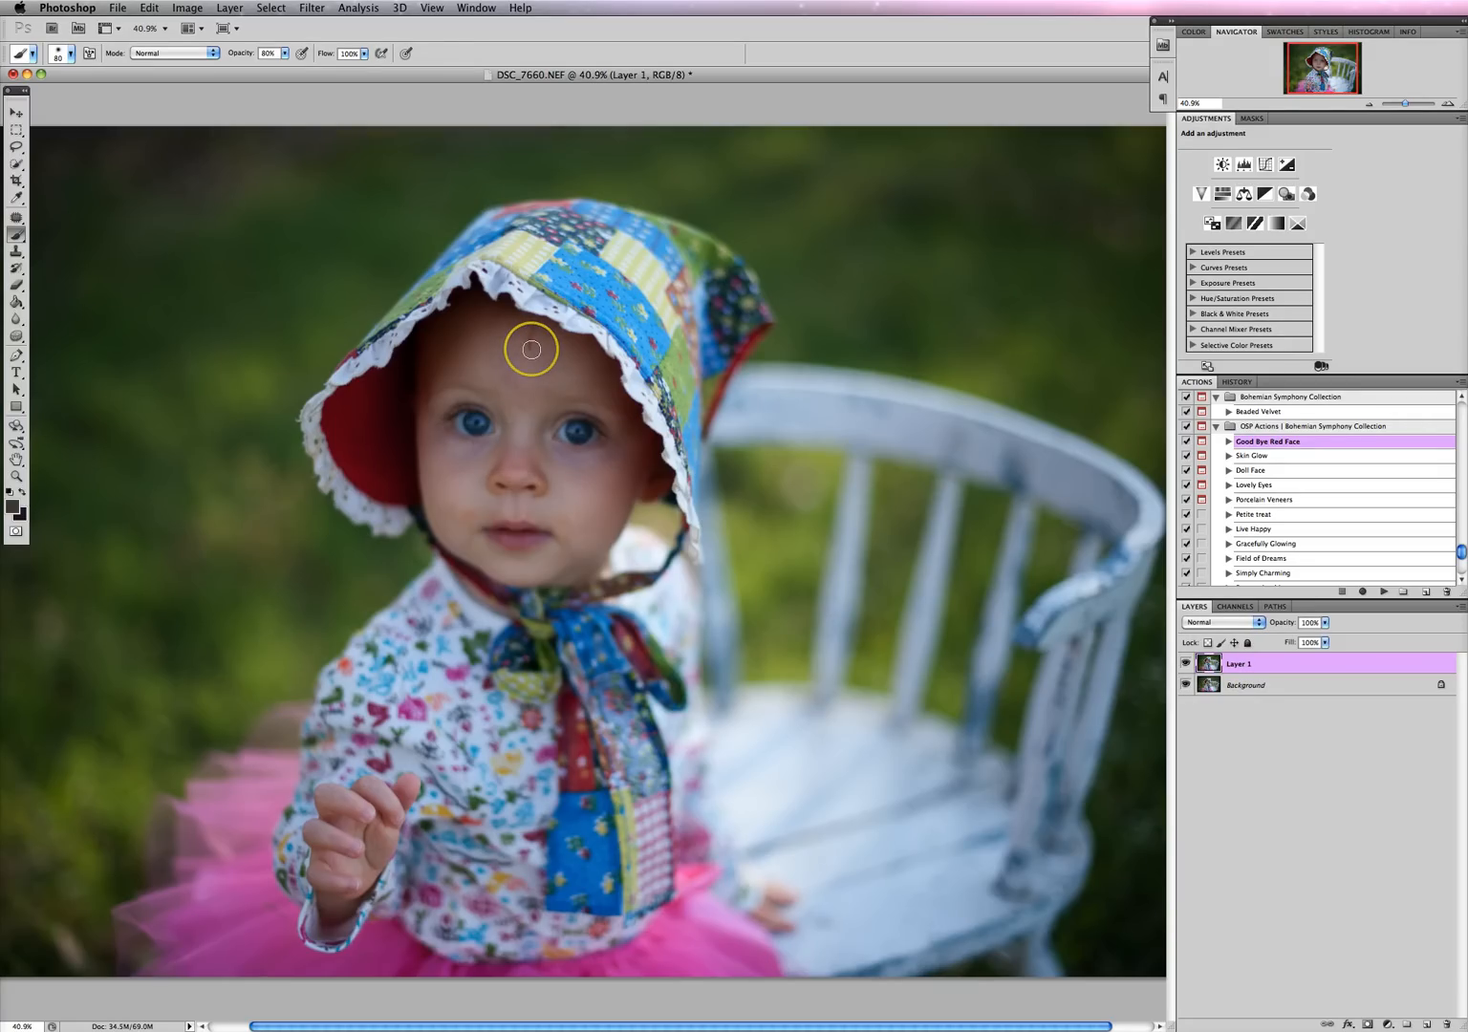
mouse_move(8, 222)
mouse_down()
mouse_move(43, 219)
mouse_move(68, 245)
mouse_up()
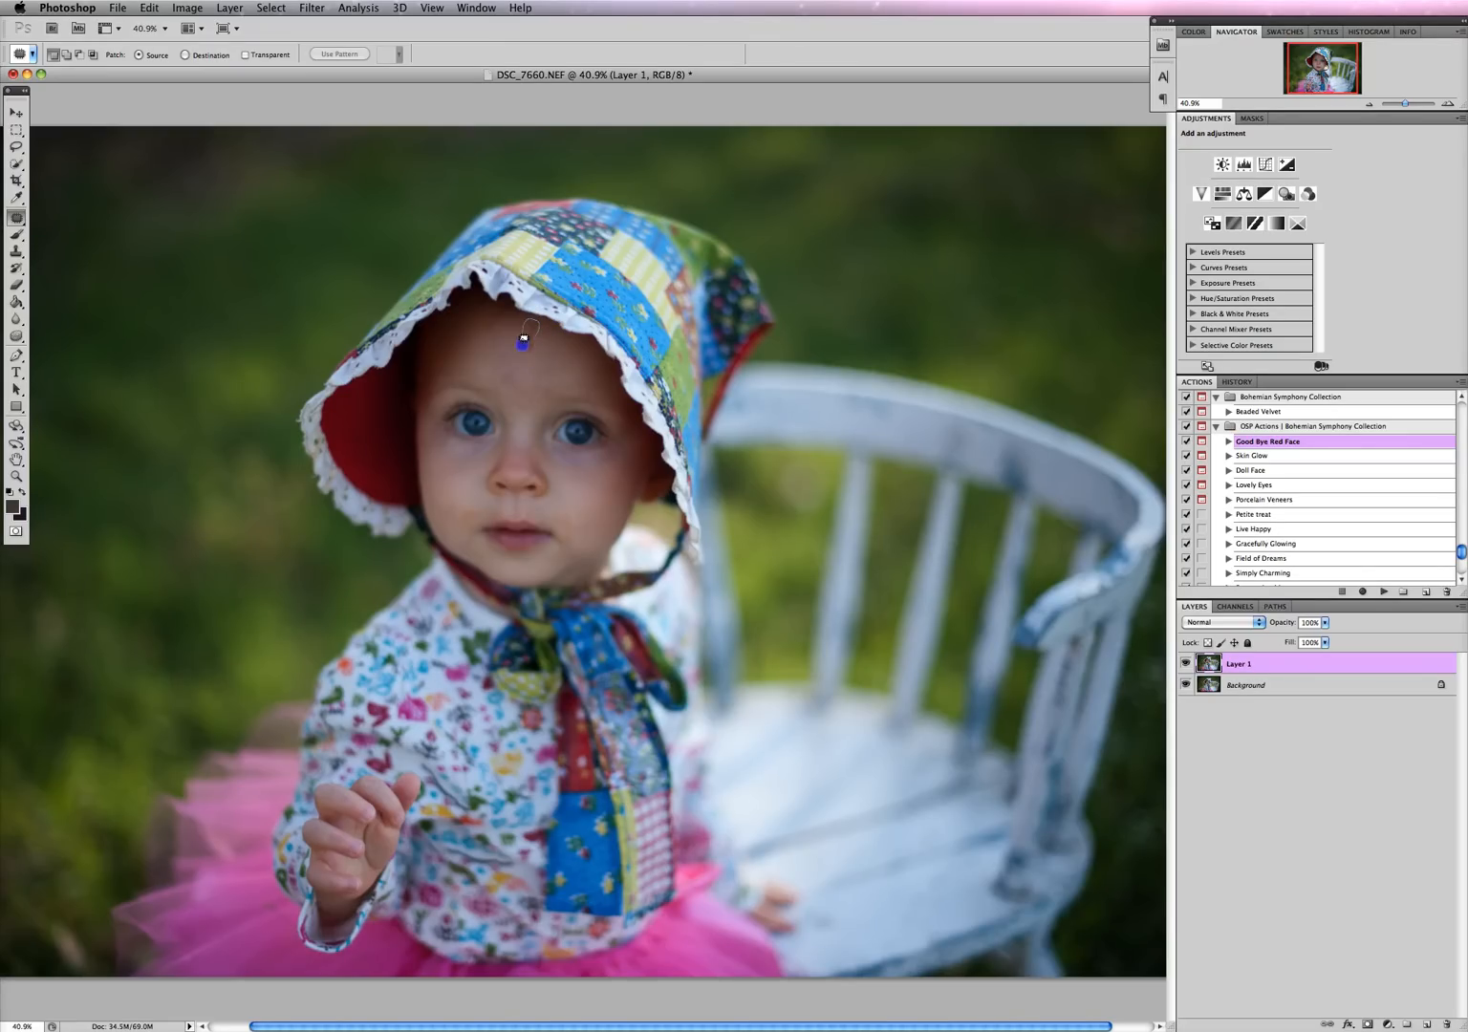
drag(538, 339, 539, 346)
drag(563, 359, 548, 348)
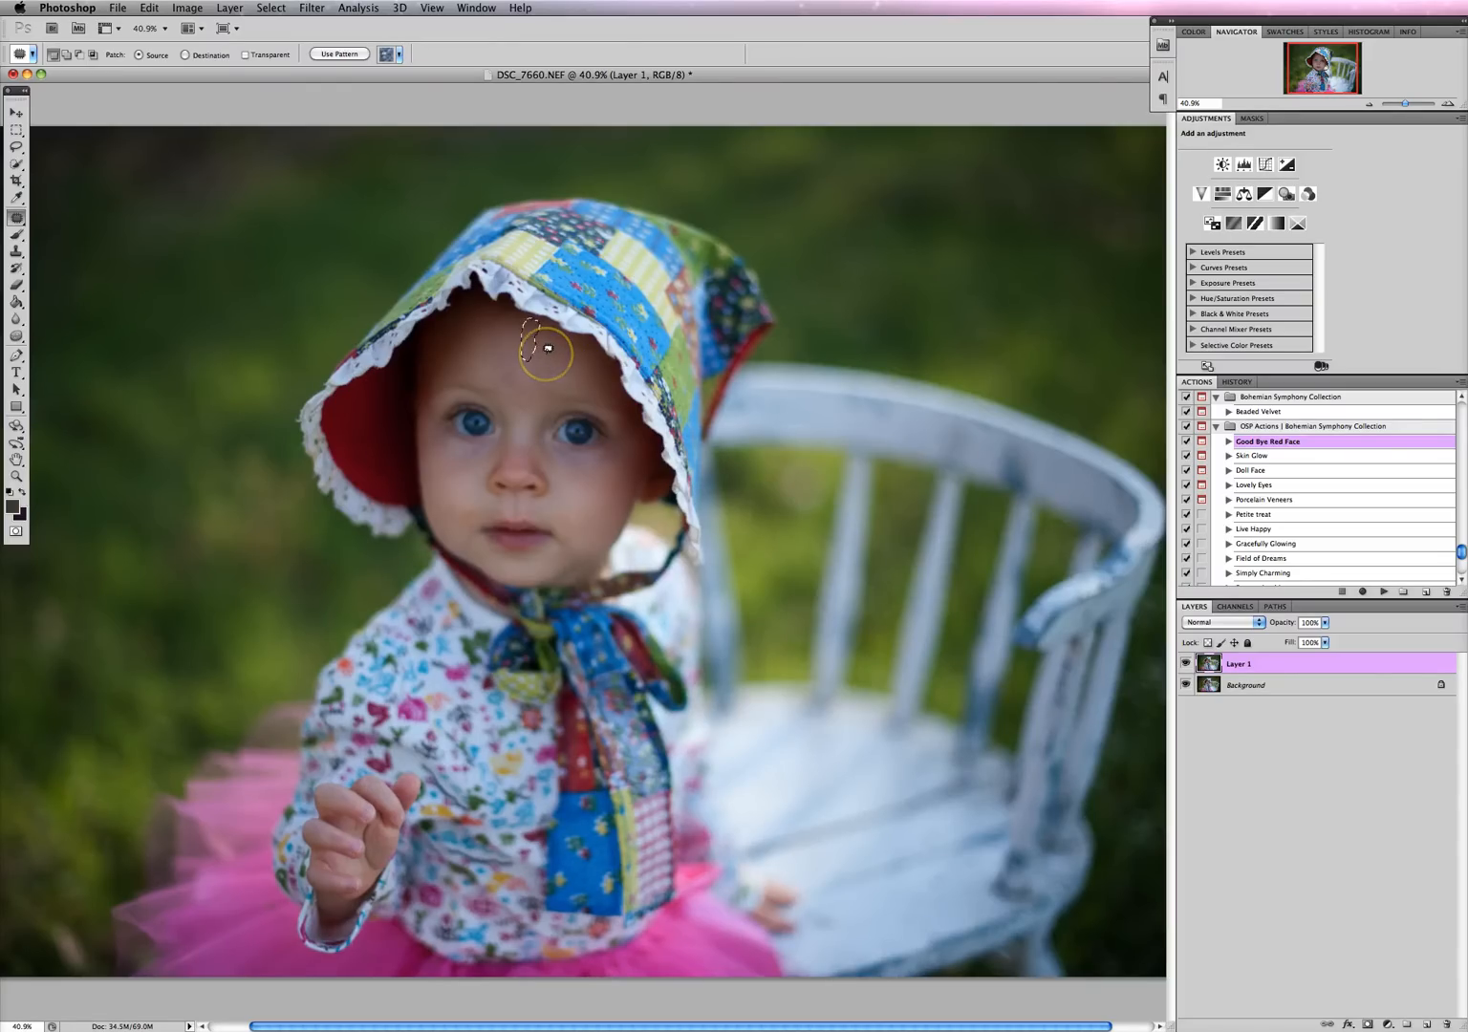
key(ctrl+d)
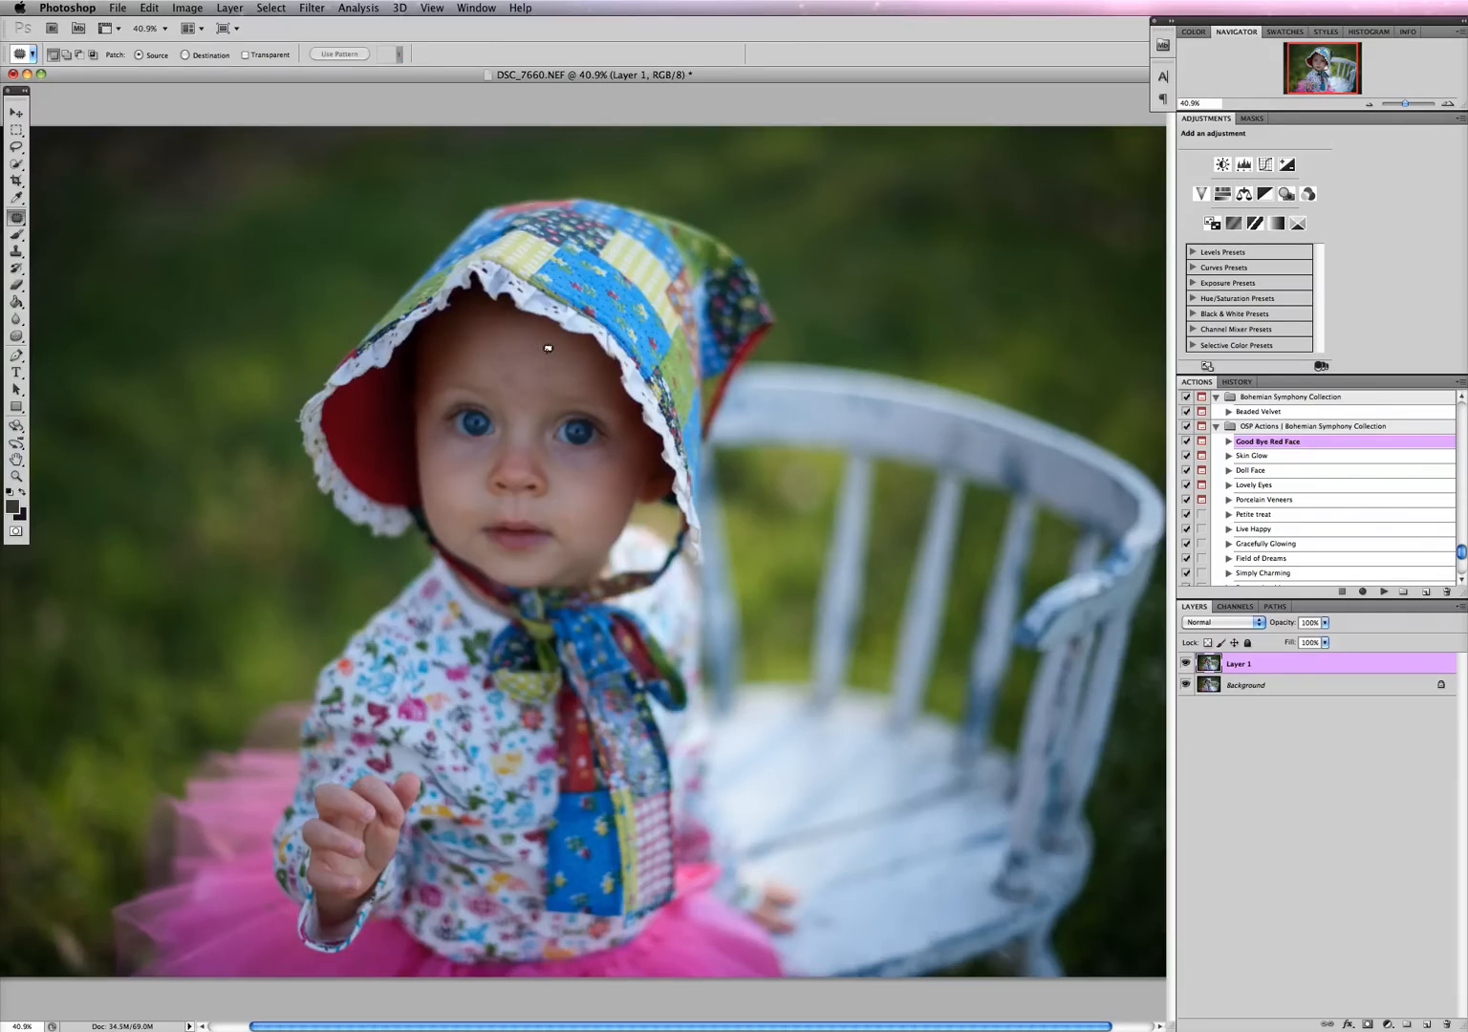
Toggle the visibility of Layer 1 to compare the forehead before and after patching
click(1186, 664)
click(1186, 664)
click(1186, 663)
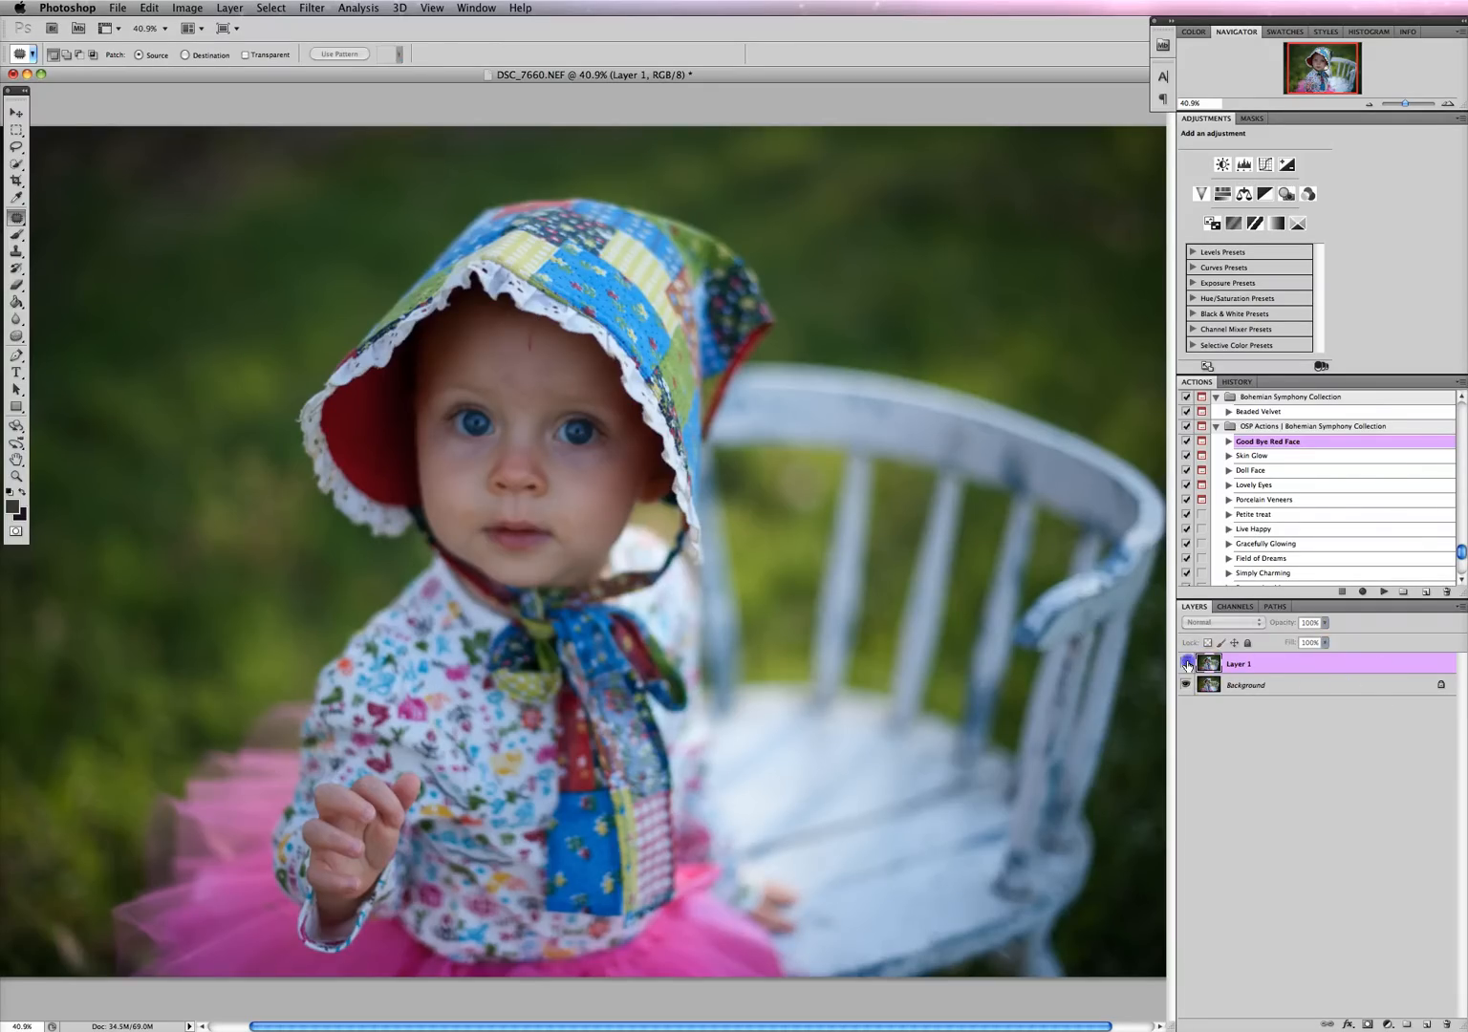
click(1187, 664)
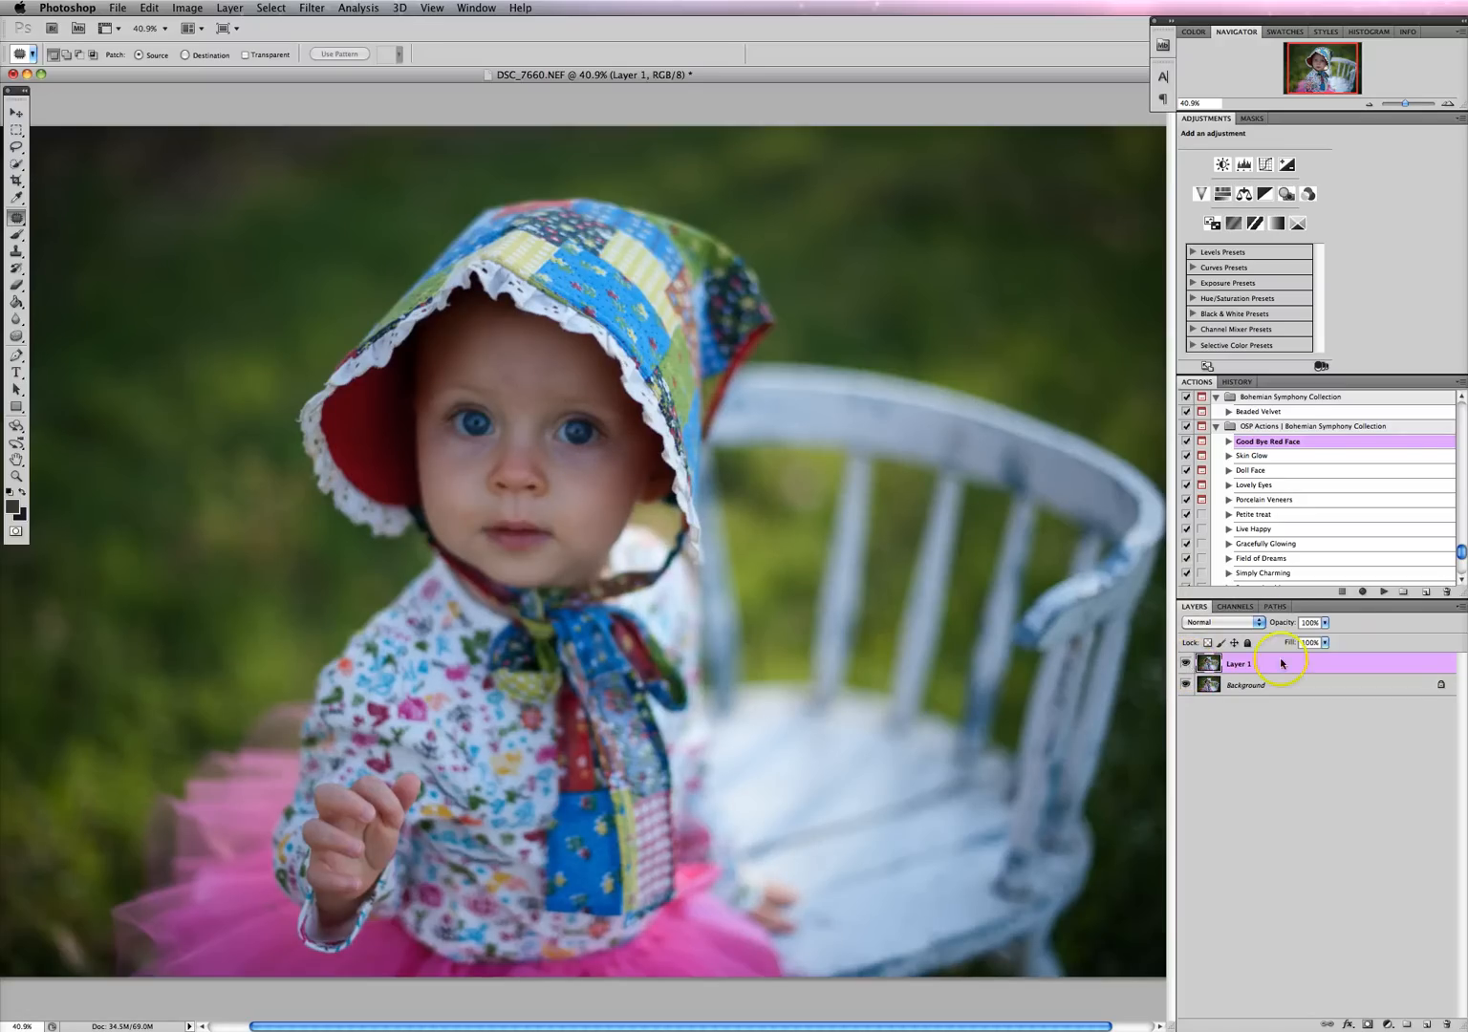
Try Layer 1 at about 42% opacity and restore it to 100%
click(1325, 623)
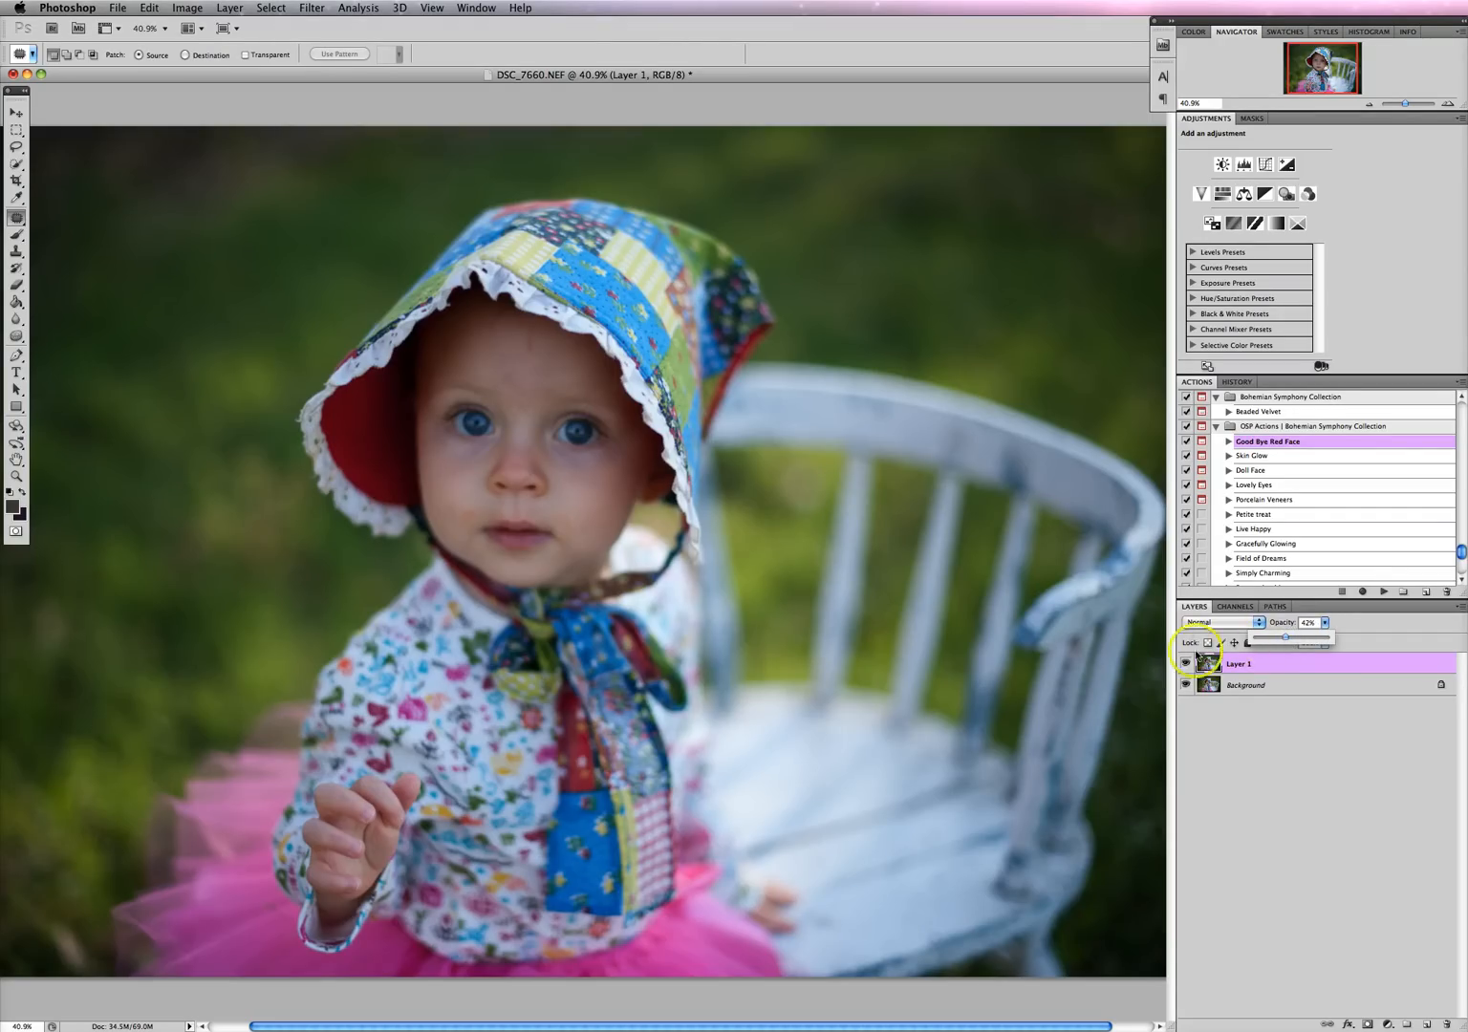
click(1284, 638)
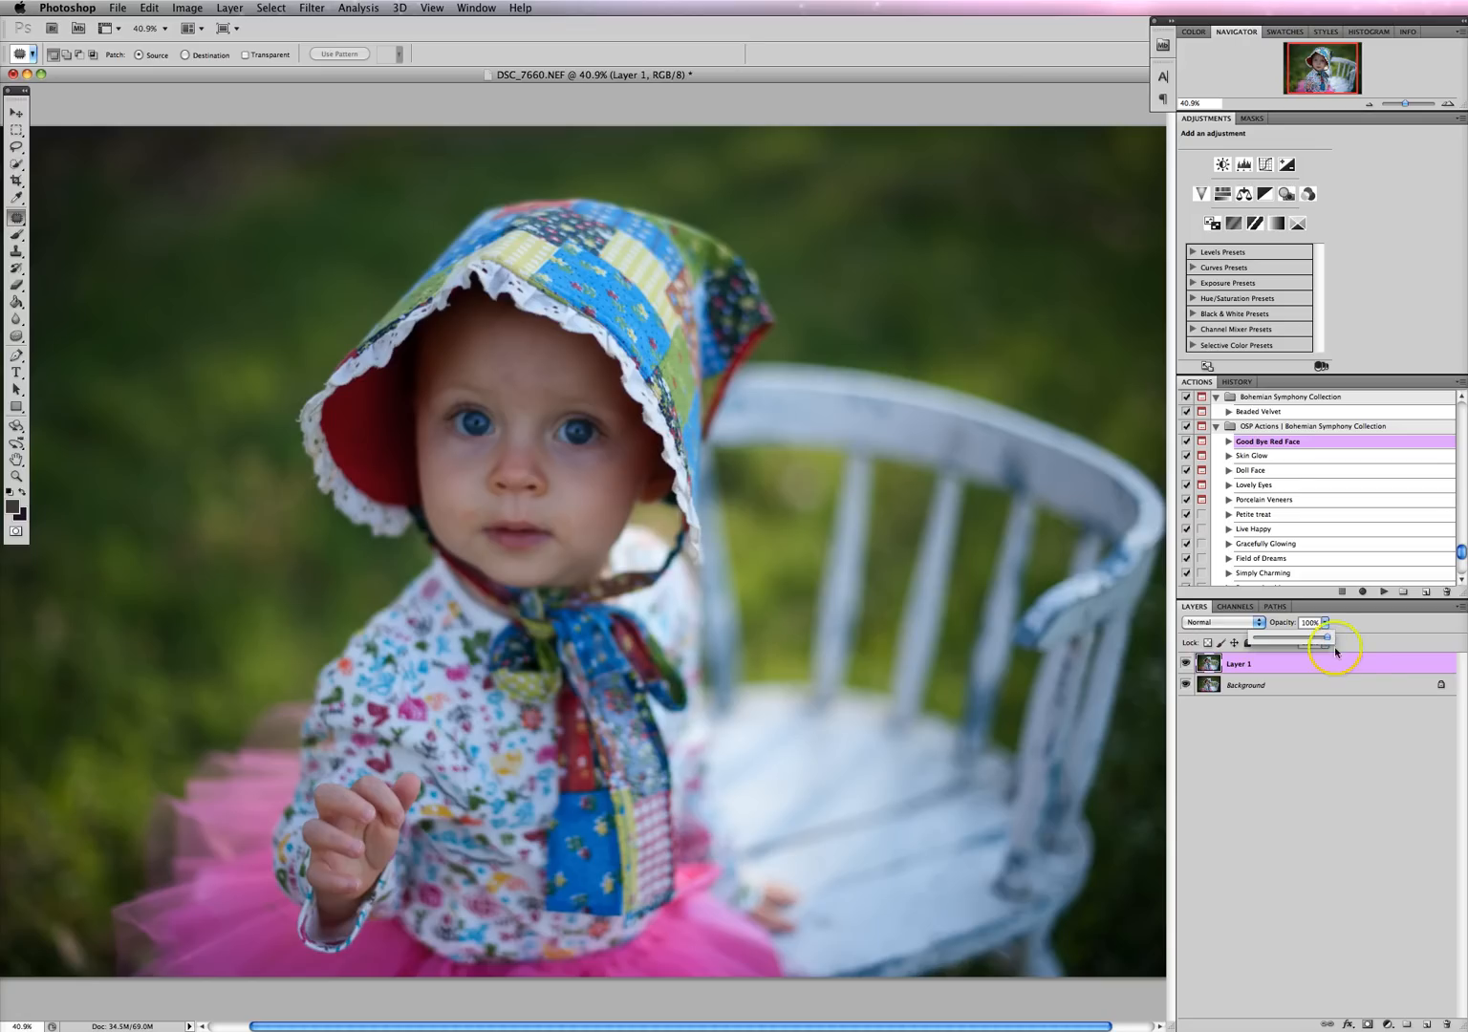
click(1283, 666)
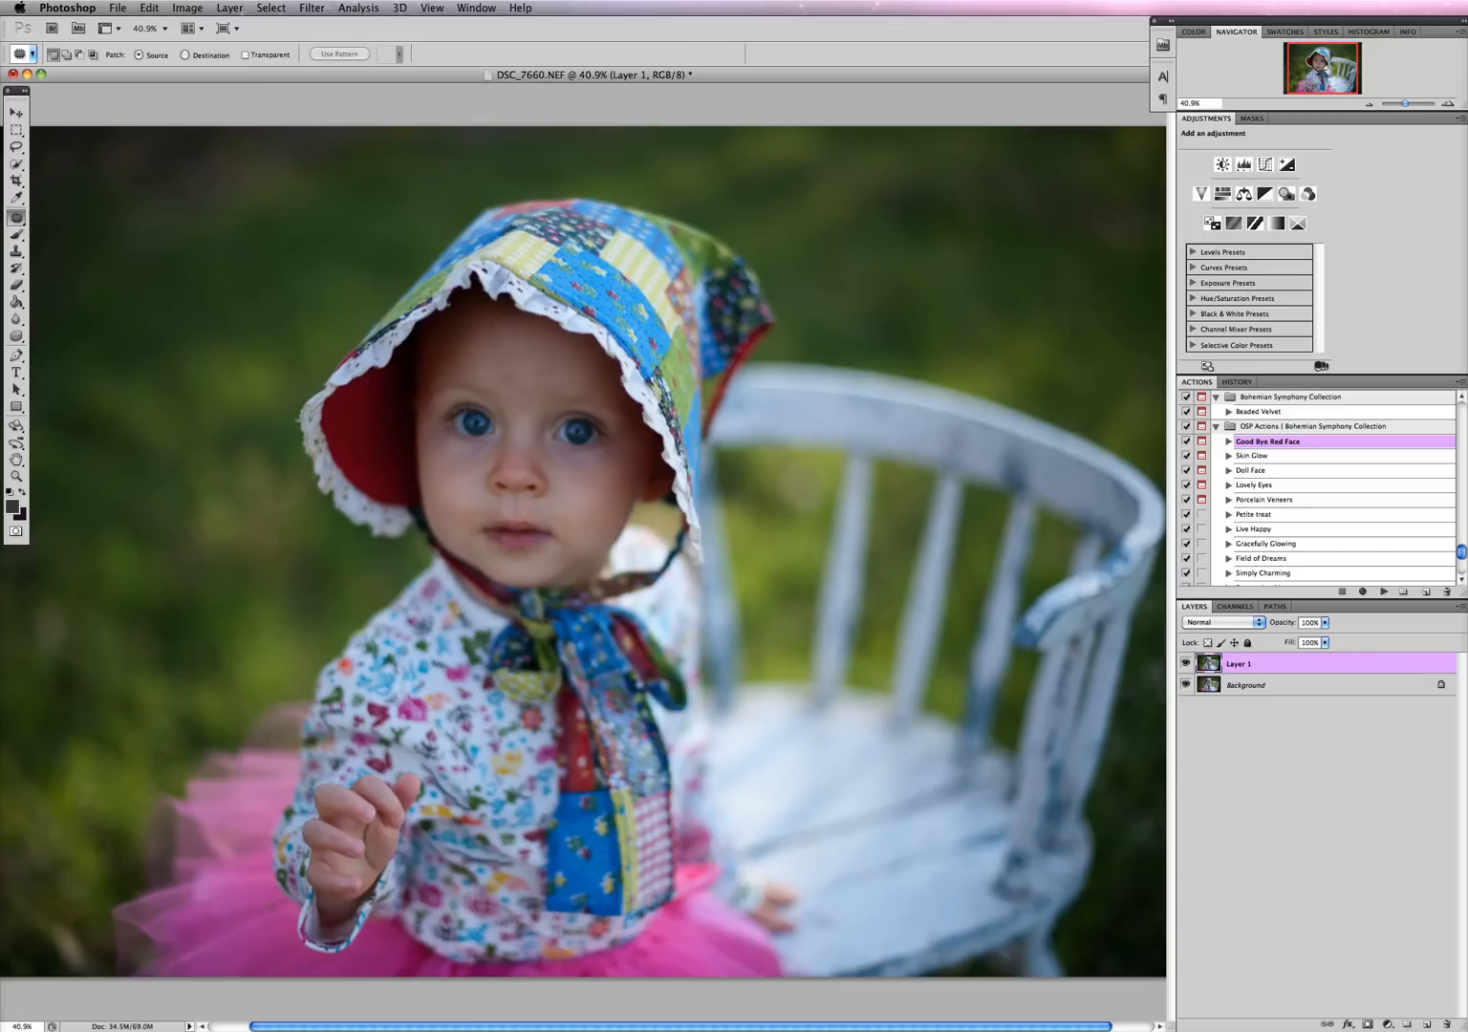
Flatten the image and play the Good Bye Red Face action, continuing past its instruction message
click(229, 7)
click(293, 568)
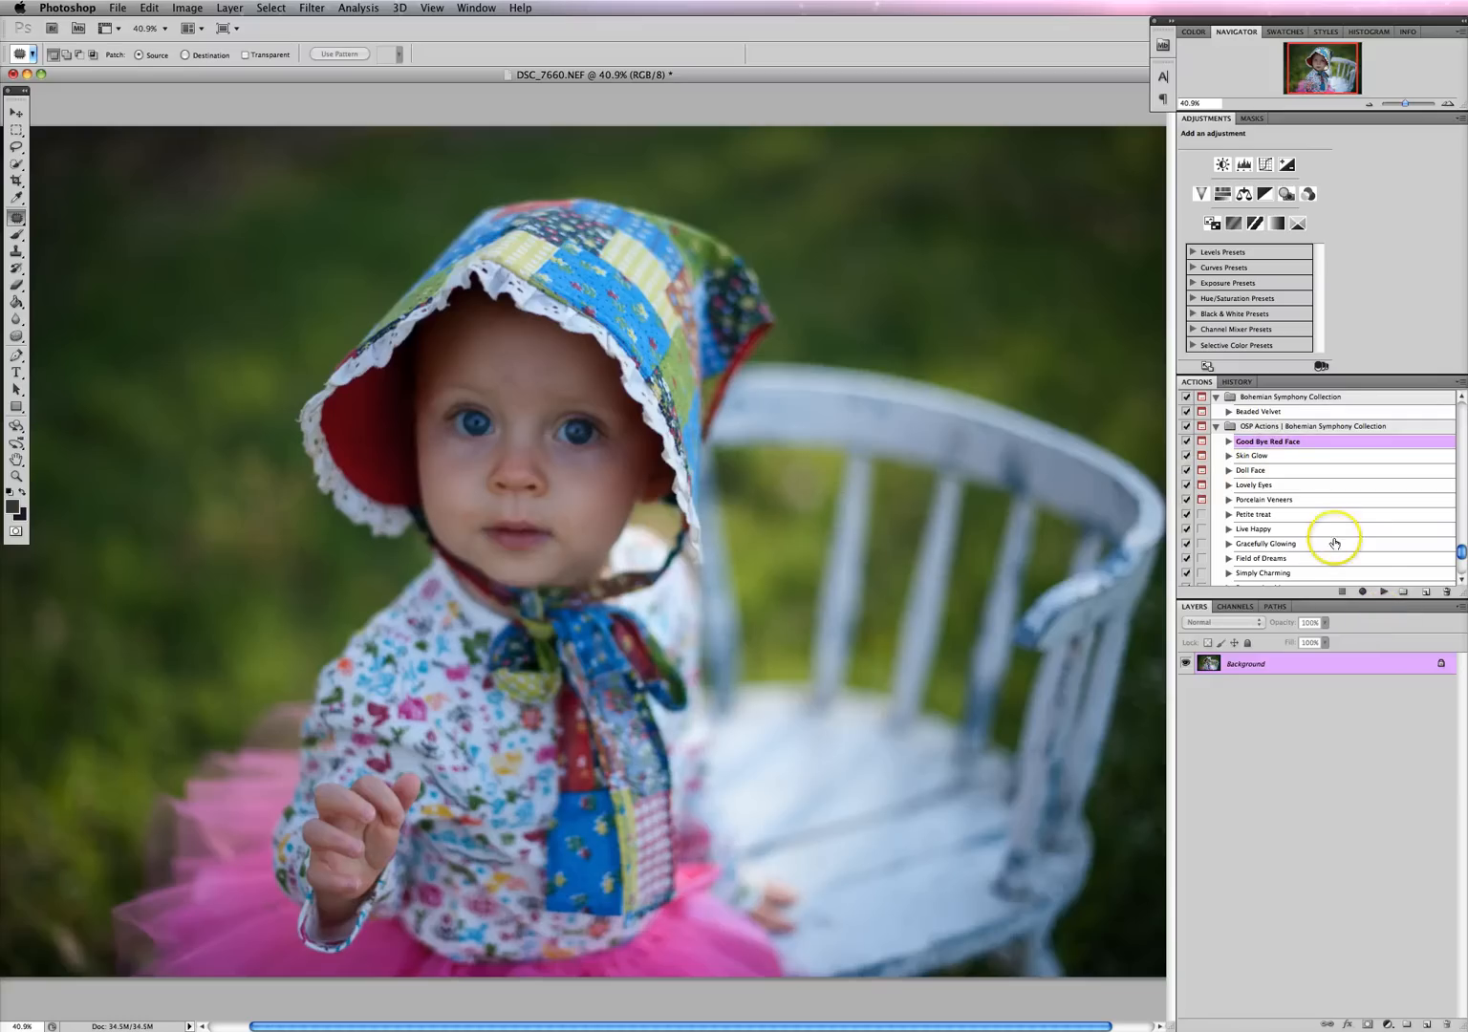
click(1384, 592)
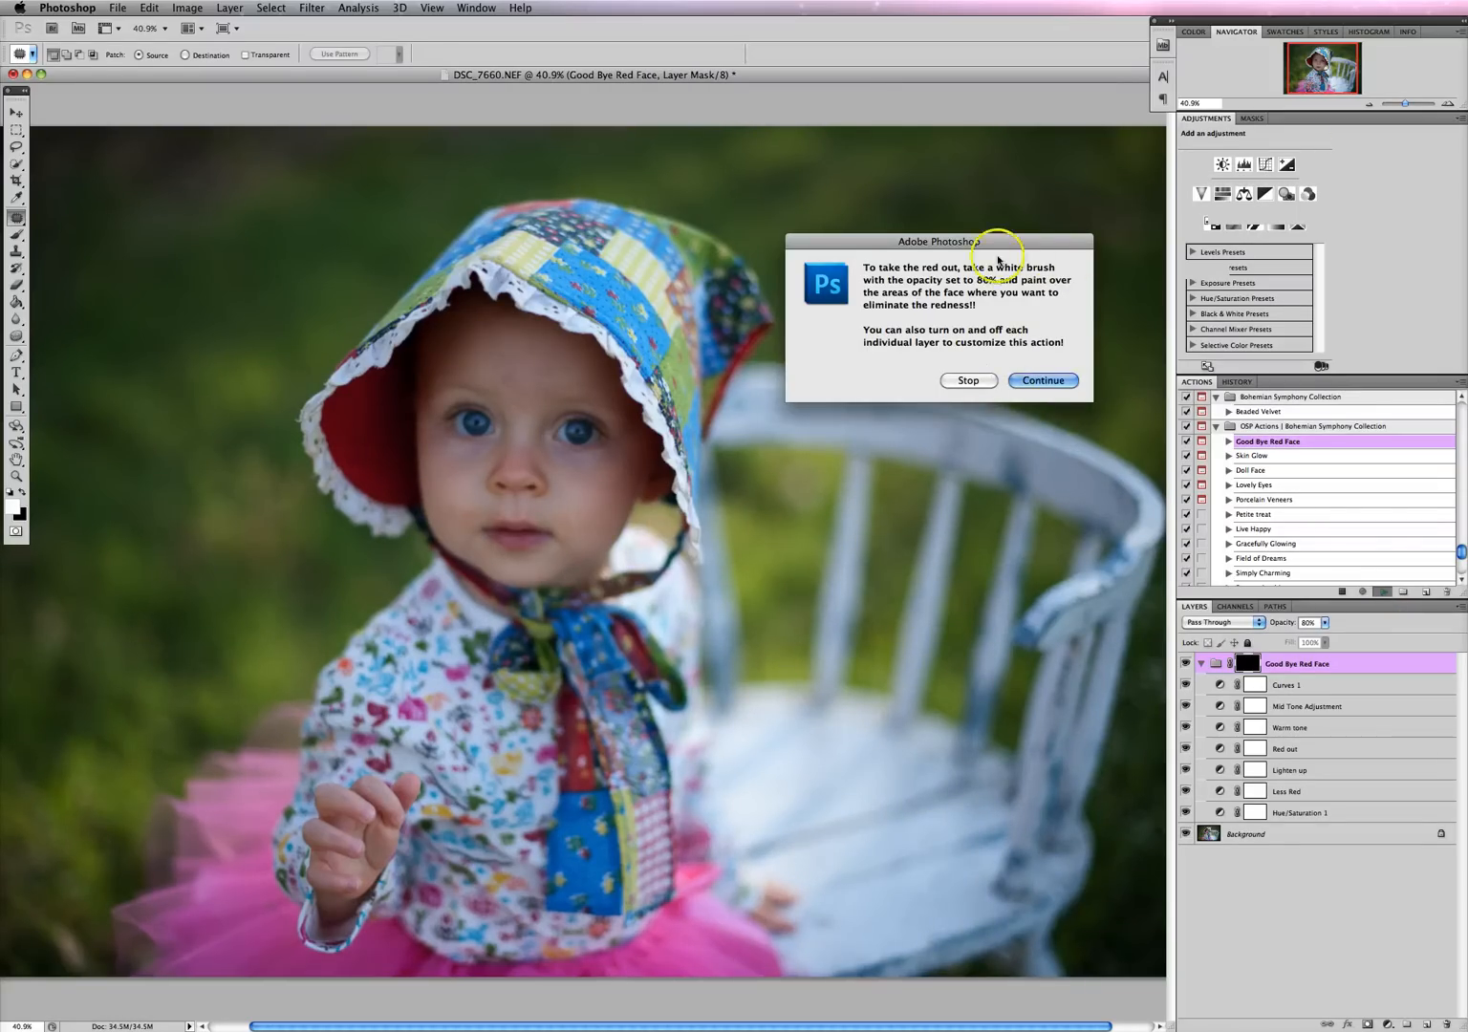
click(1040, 380)
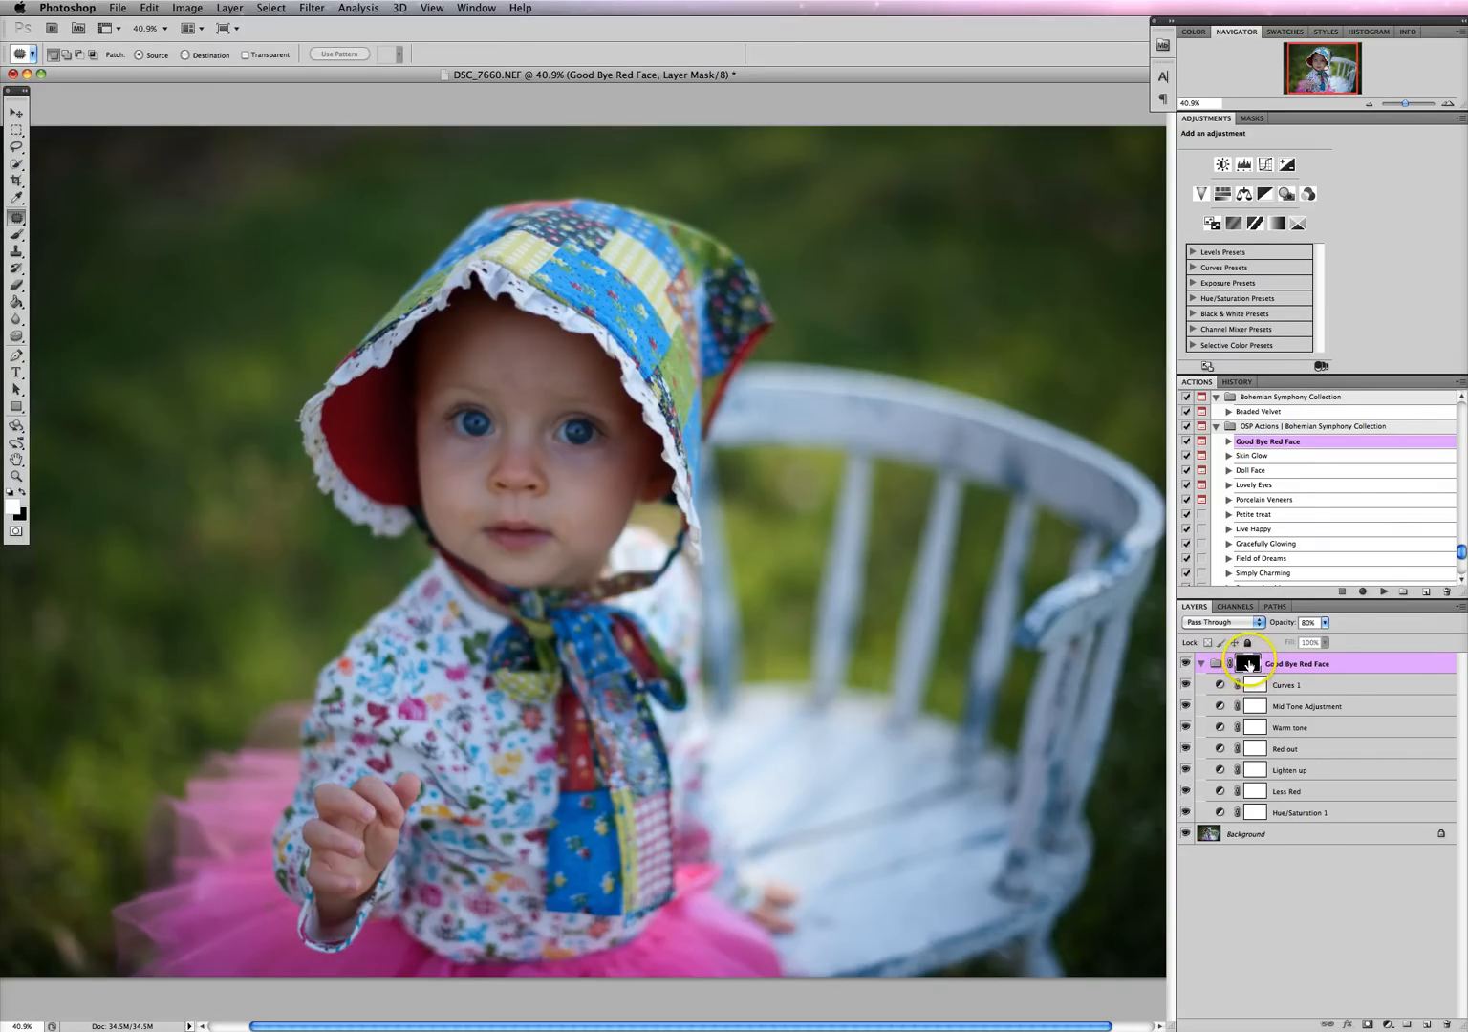
Choose a white Brush for the Good Bye Red Face mask, with 100% opacity and a size of 300 px
click(15, 515)
key(b)
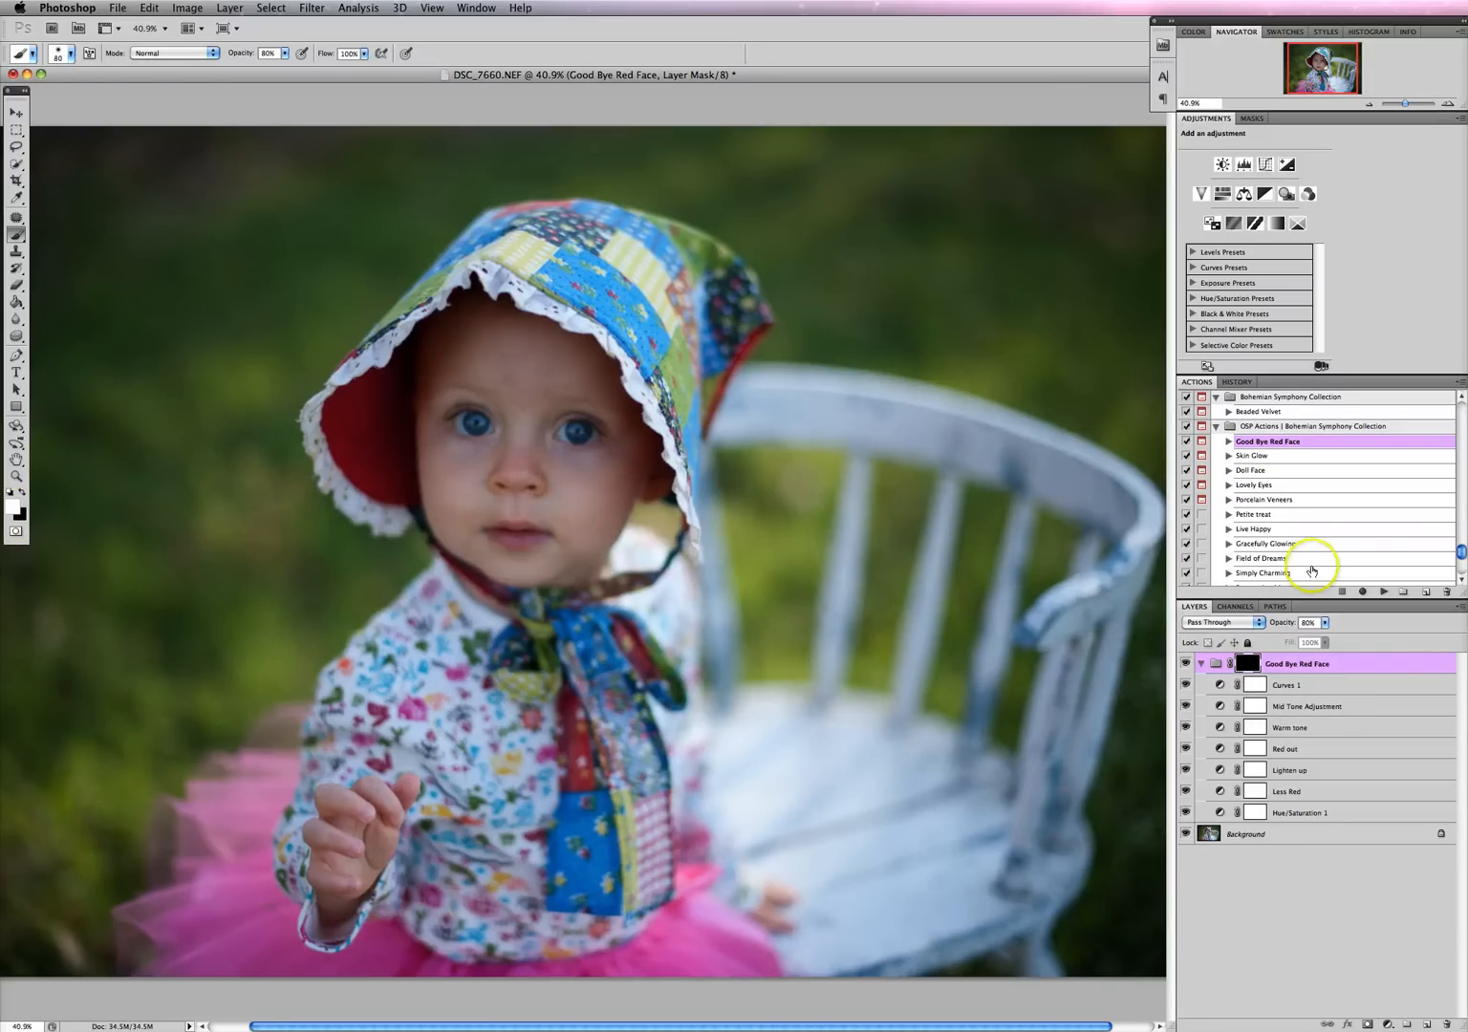
click(284, 53)
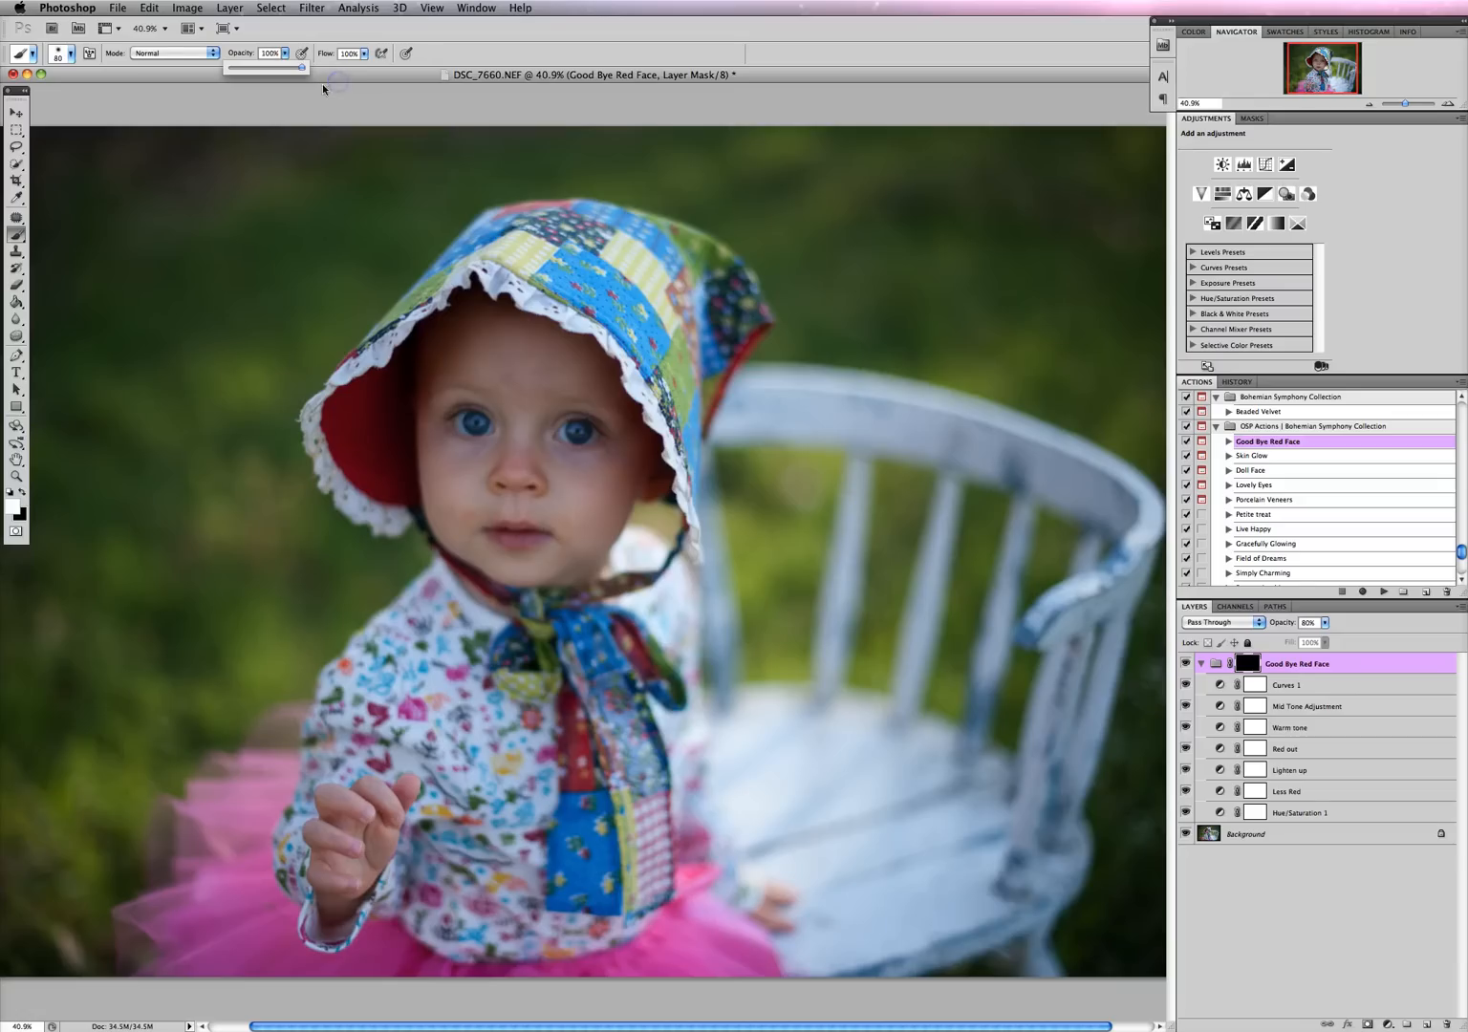
click(528, 369)
key(bracketright)
key(bracketright)
key(bracketright)
key(bracketright)
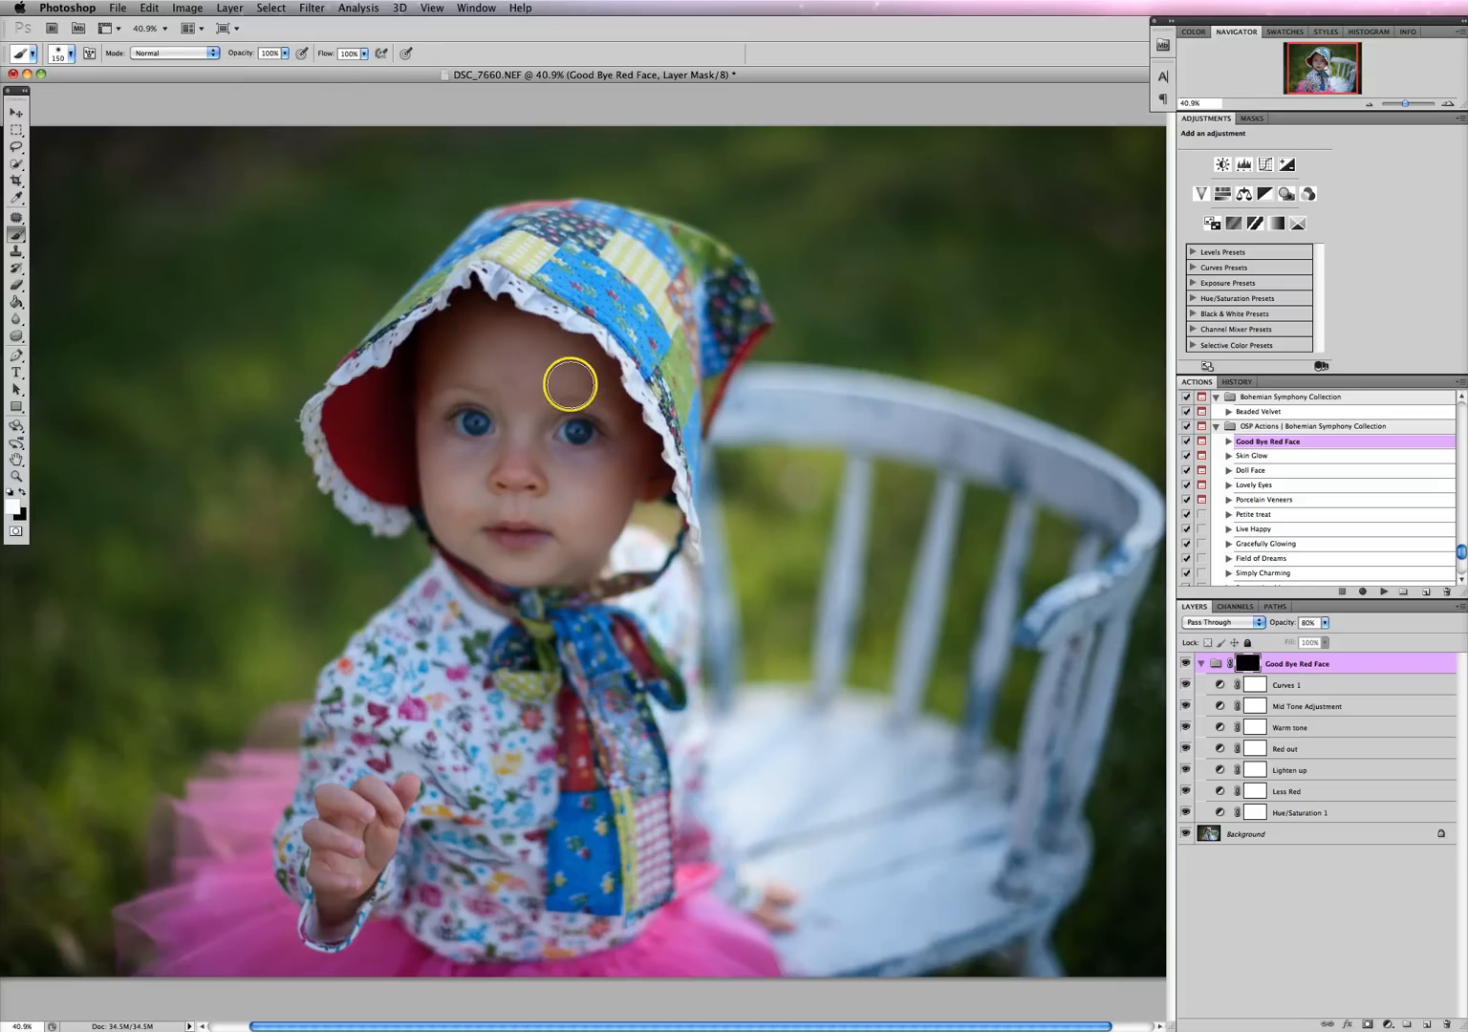
key(bracketright)
key(bracketright)
key(bracketright)
key(bracketright)
Try a lower brush opacity of 34% for painting over the forehead and cheek
click(283, 54)
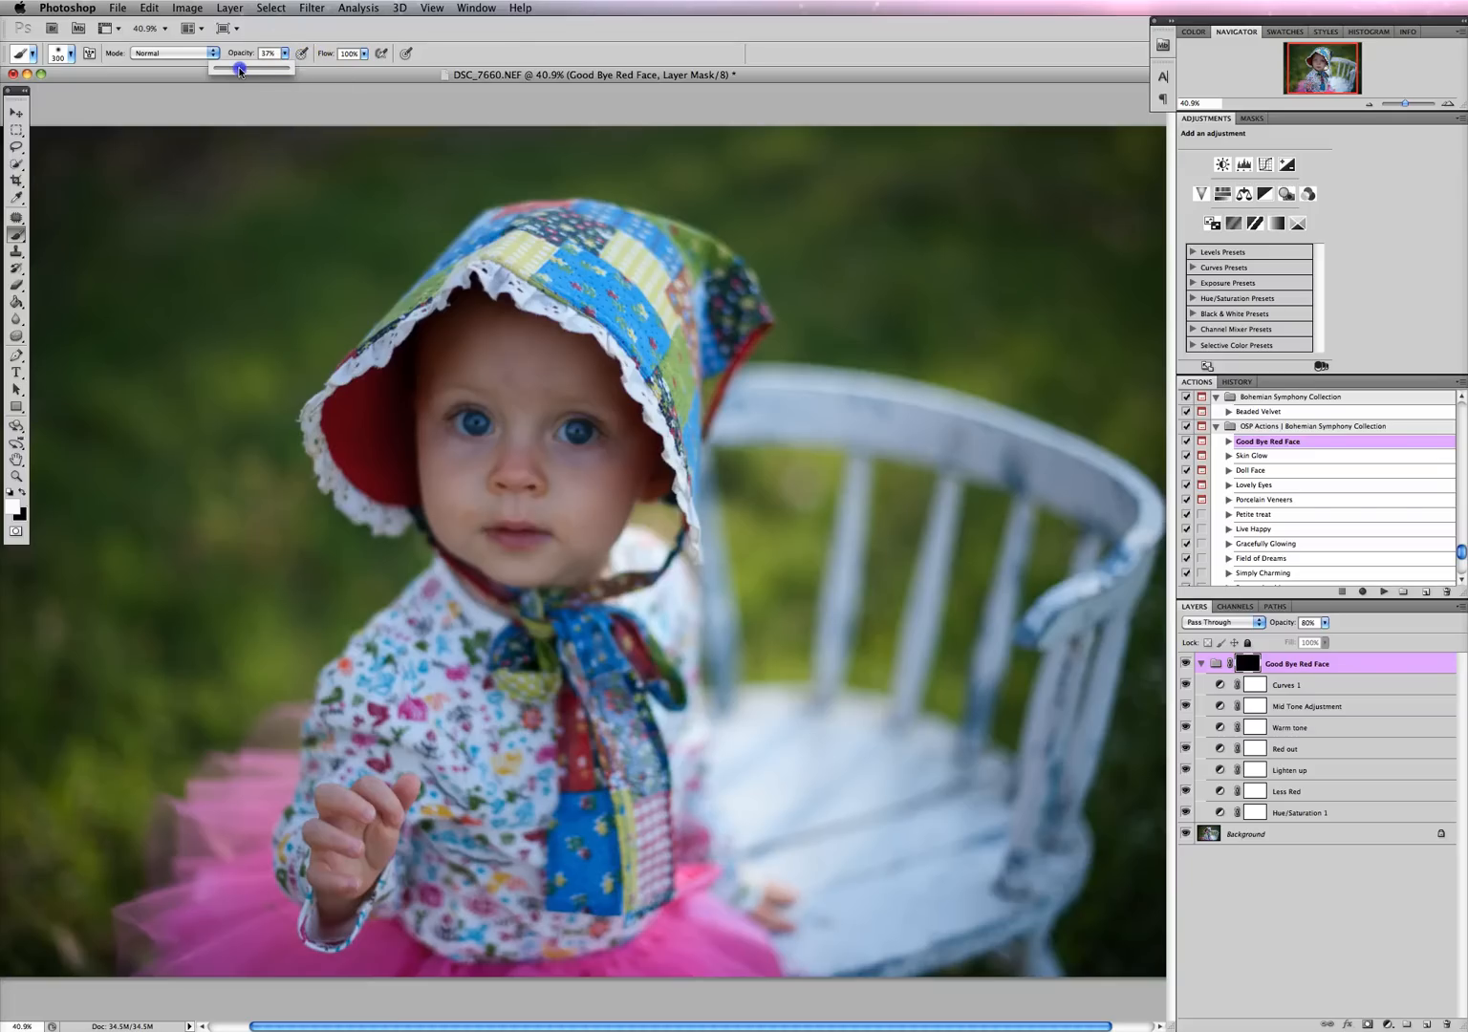
drag(239, 70, 237, 70)
drag(480, 349, 557, 361)
mouse_move(516, 418)
mouse_down()
mouse_move(621, 483)
mouse_move(536, 507)
mouse_move(469, 482)
mouse_up()
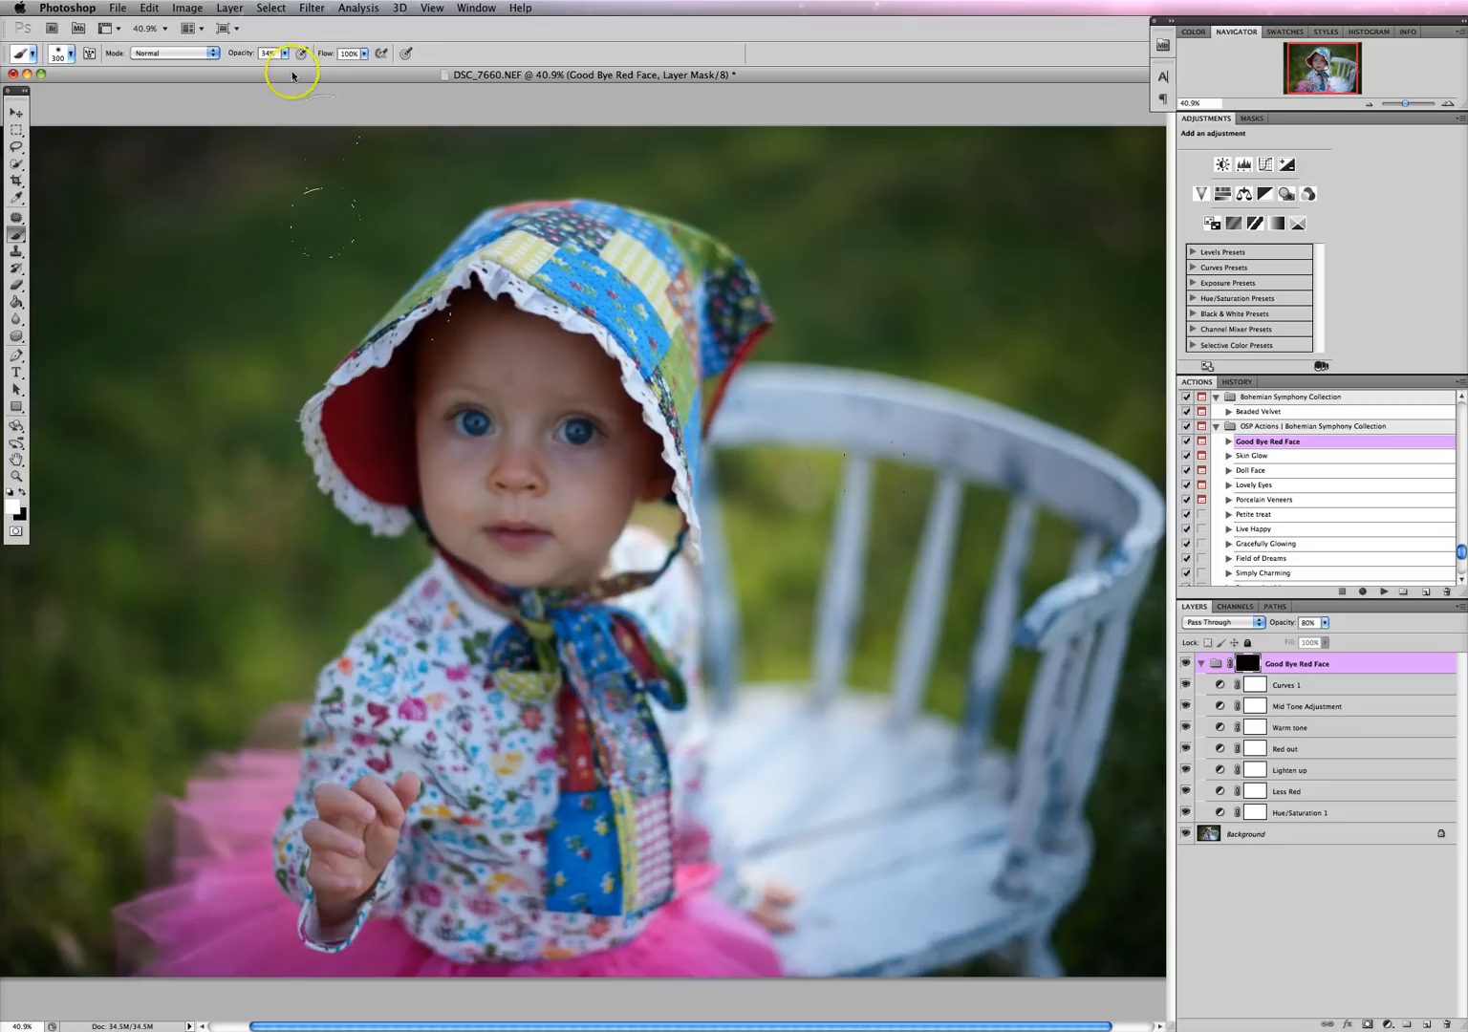
Set the brush opacity to 80% and paint white on the Good Bye Red Face mask over the forehead and around the eyes
drag(287, 56, 298, 71)
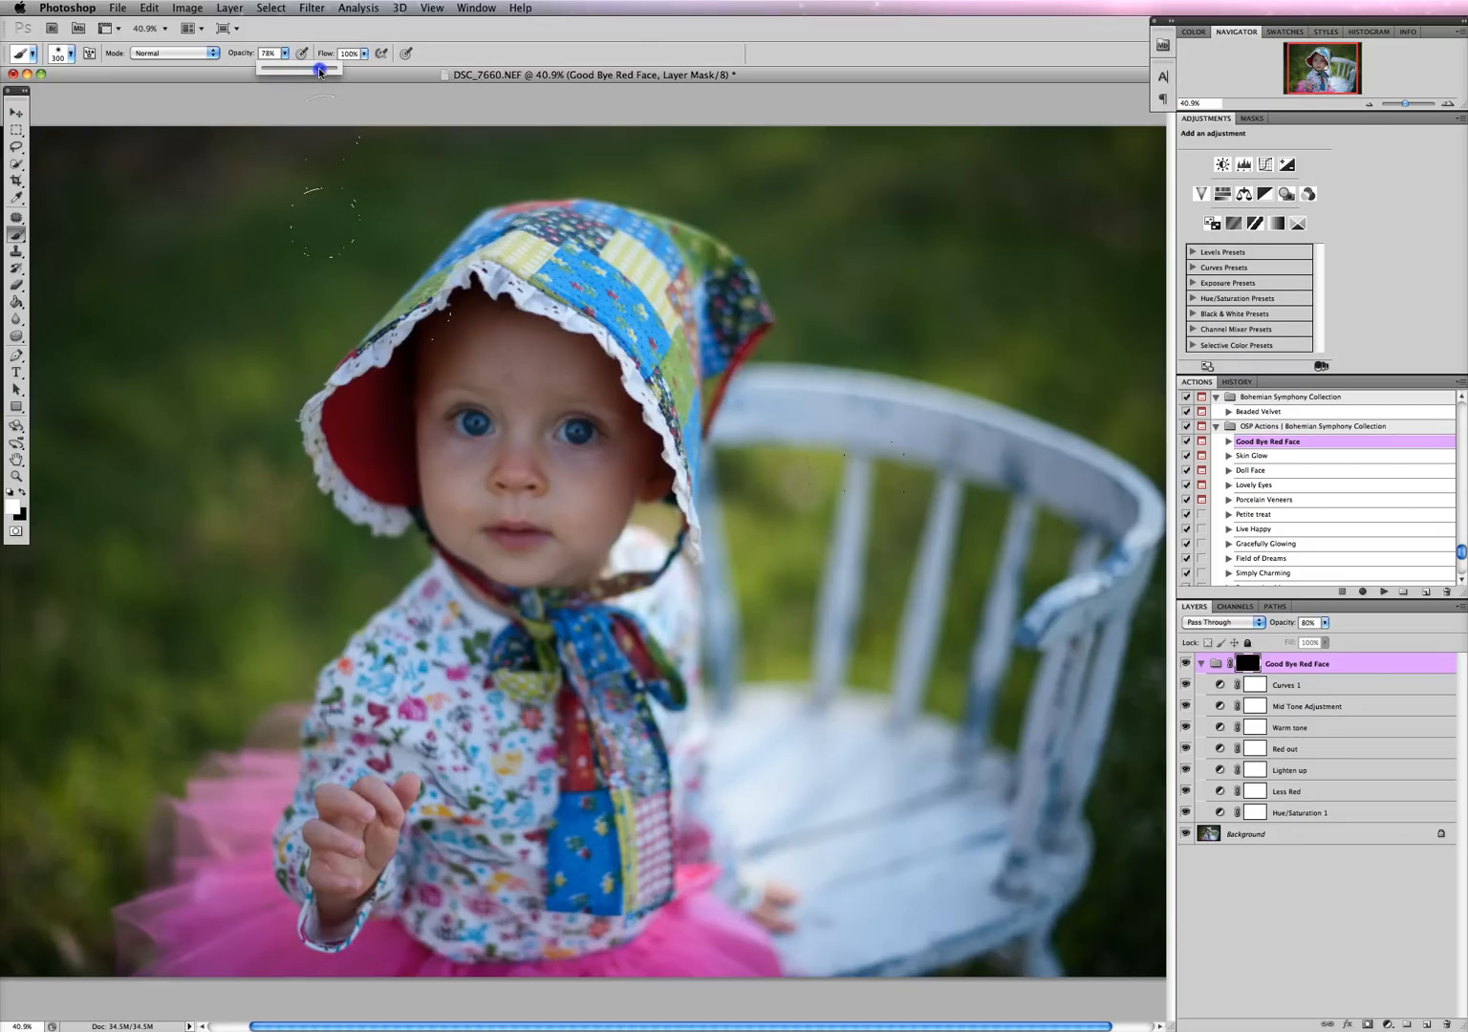
drag(465, 350, 546, 363)
scroll(540, 364, up, 5)
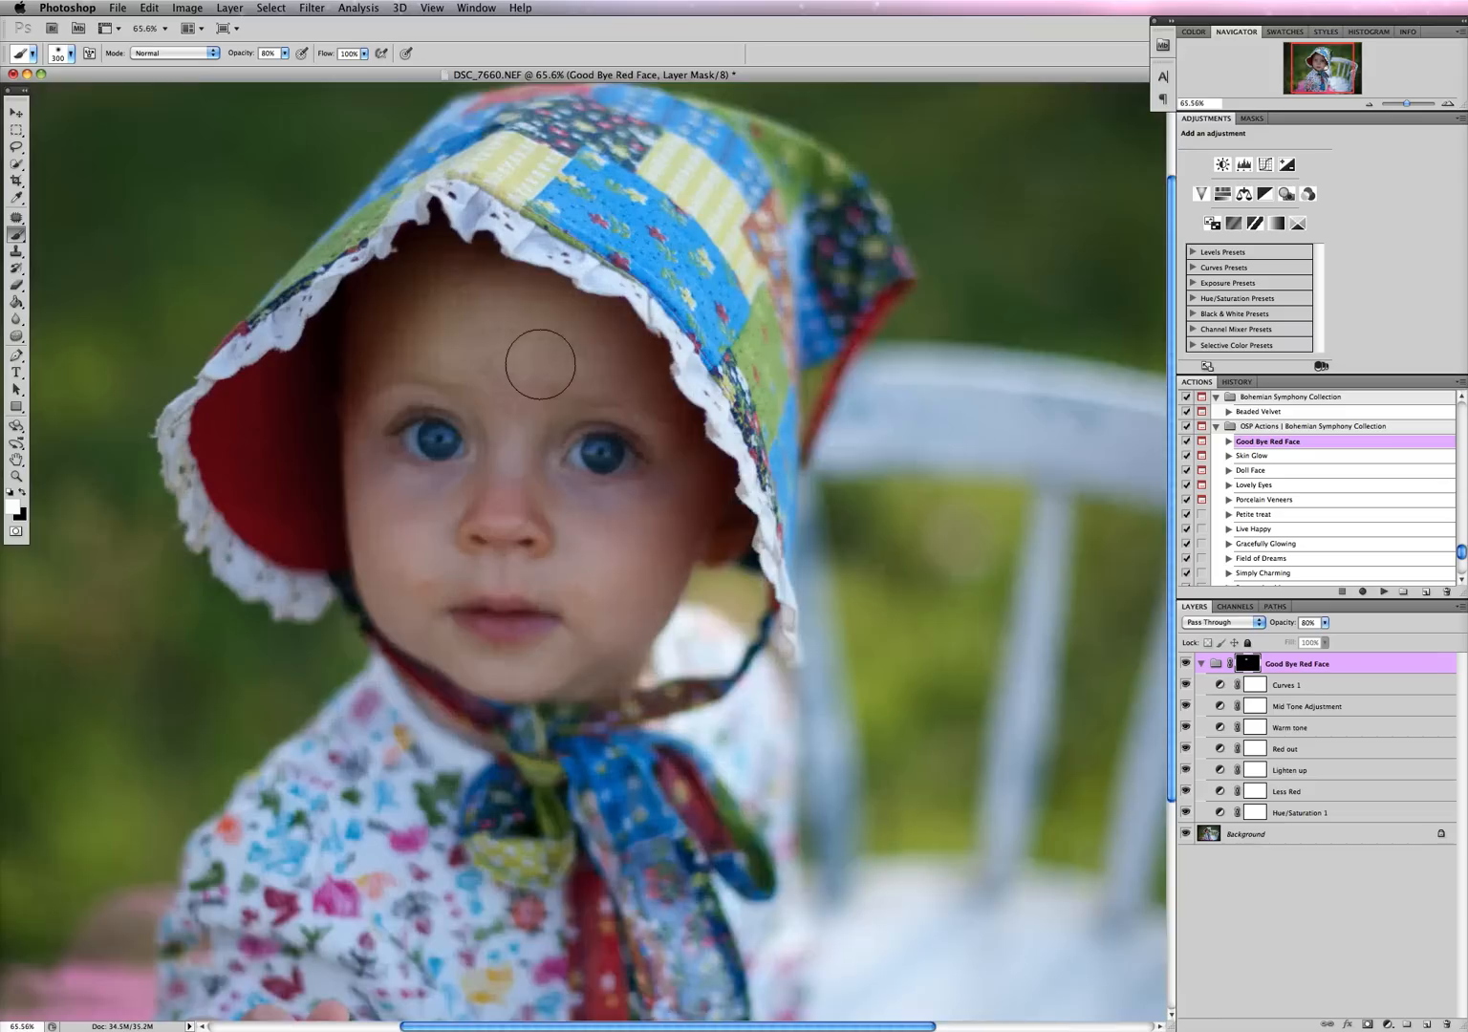
key(bracketleft)
key(bracketleft)
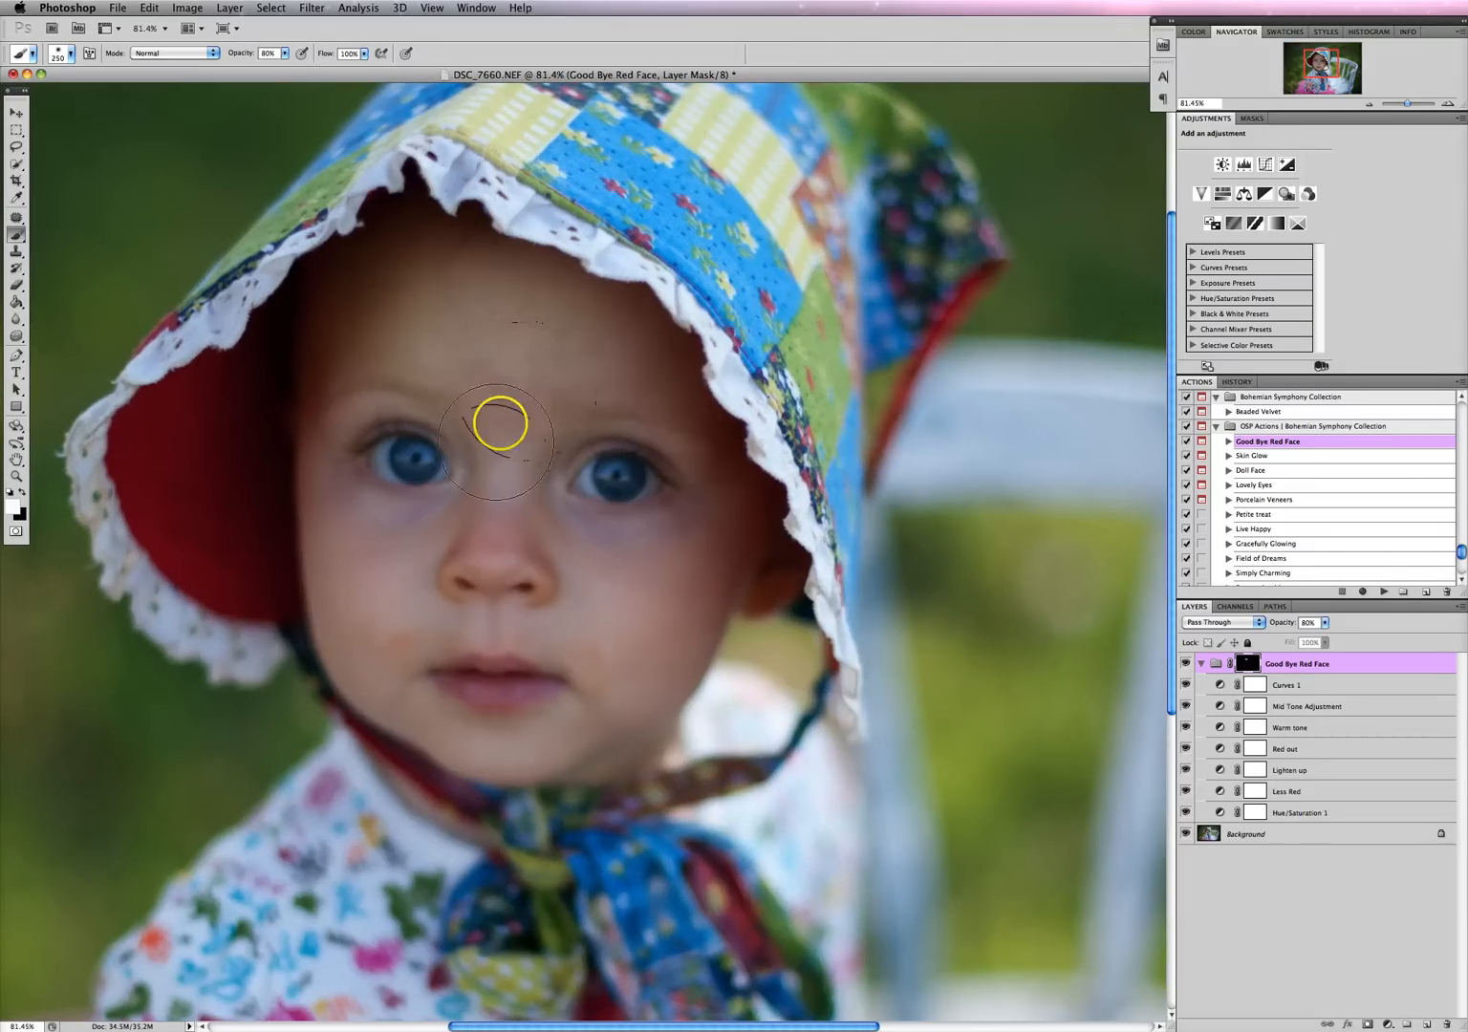
mouse_move(498, 425)
mouse_down()
mouse_move(510, 490)
mouse_move(546, 529)
mouse_move(504, 518)
mouse_move(646, 560)
mouse_move(696, 545)
mouse_move(682, 431)
mouse_move(706, 466)
mouse_up()
Paint the mask over the temple, cheeks, chin and skin beside the mouth, reducing the brush to 100 px
key(bracketleft)
key(bracketleft)
mouse_move(201, 432)
mouse_down()
mouse_move(243, 440)
mouse_move(318, 341)
mouse_move(311, 377)
mouse_up()
mouse_move(313, 497)
mouse_down()
mouse_move(321, 527)
mouse_move(414, 526)
mouse_move(367, 547)
mouse_move(399, 691)
mouse_move(429, 713)
mouse_move(554, 742)
mouse_move(606, 703)
mouse_move(600, 658)
mouse_up()
key([)
click(564, 628)
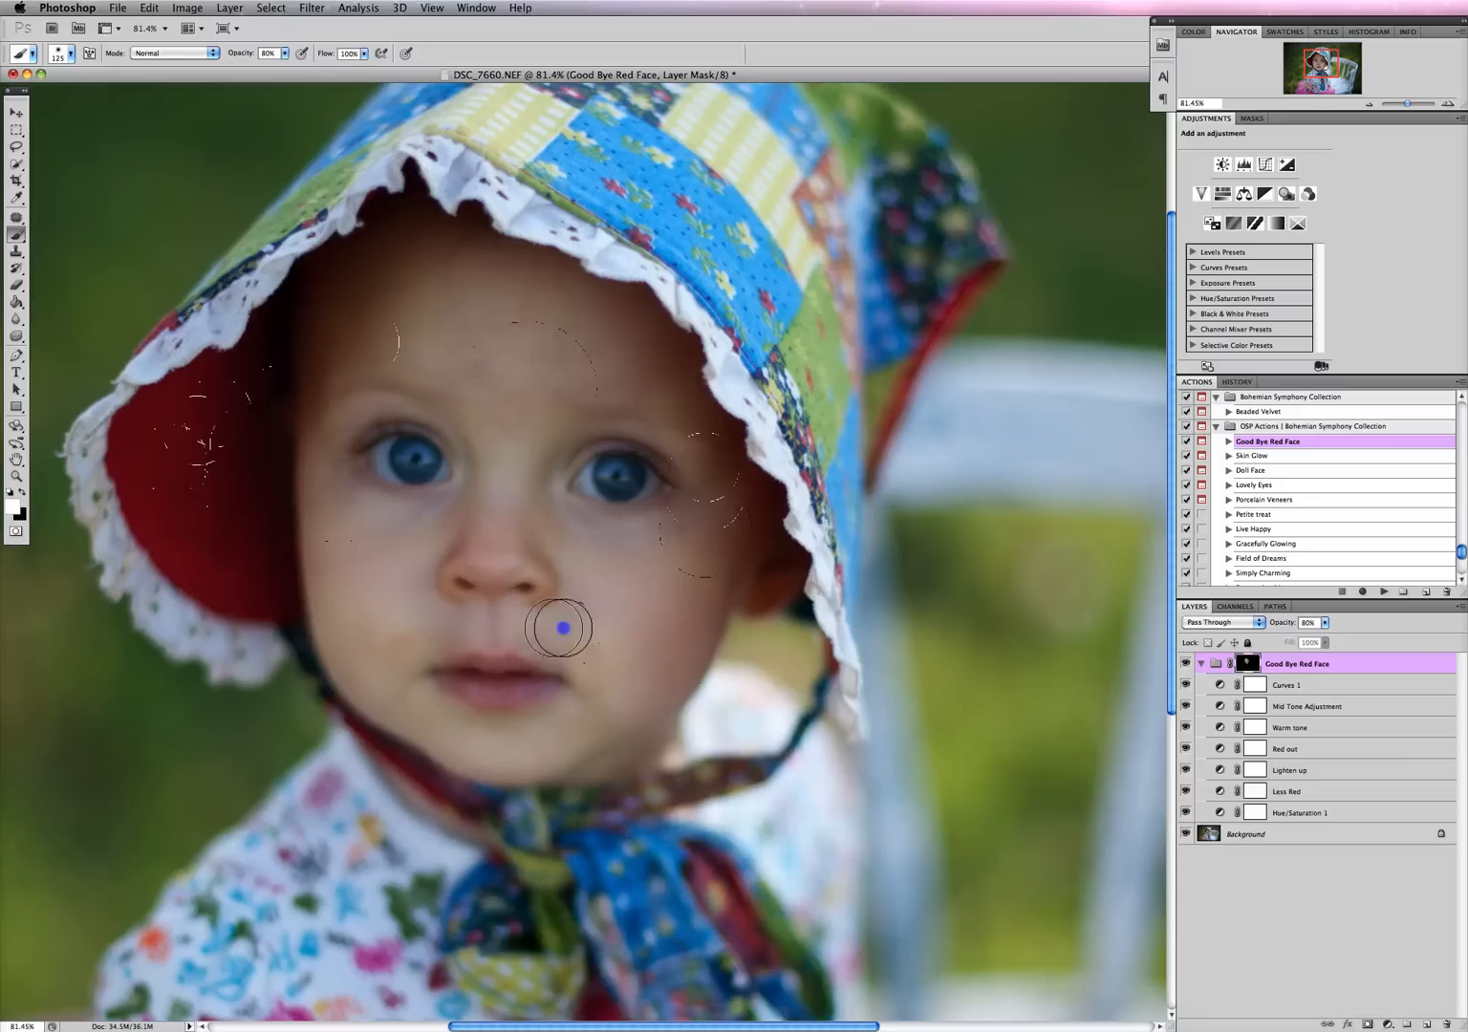
key([)
click(437, 627)
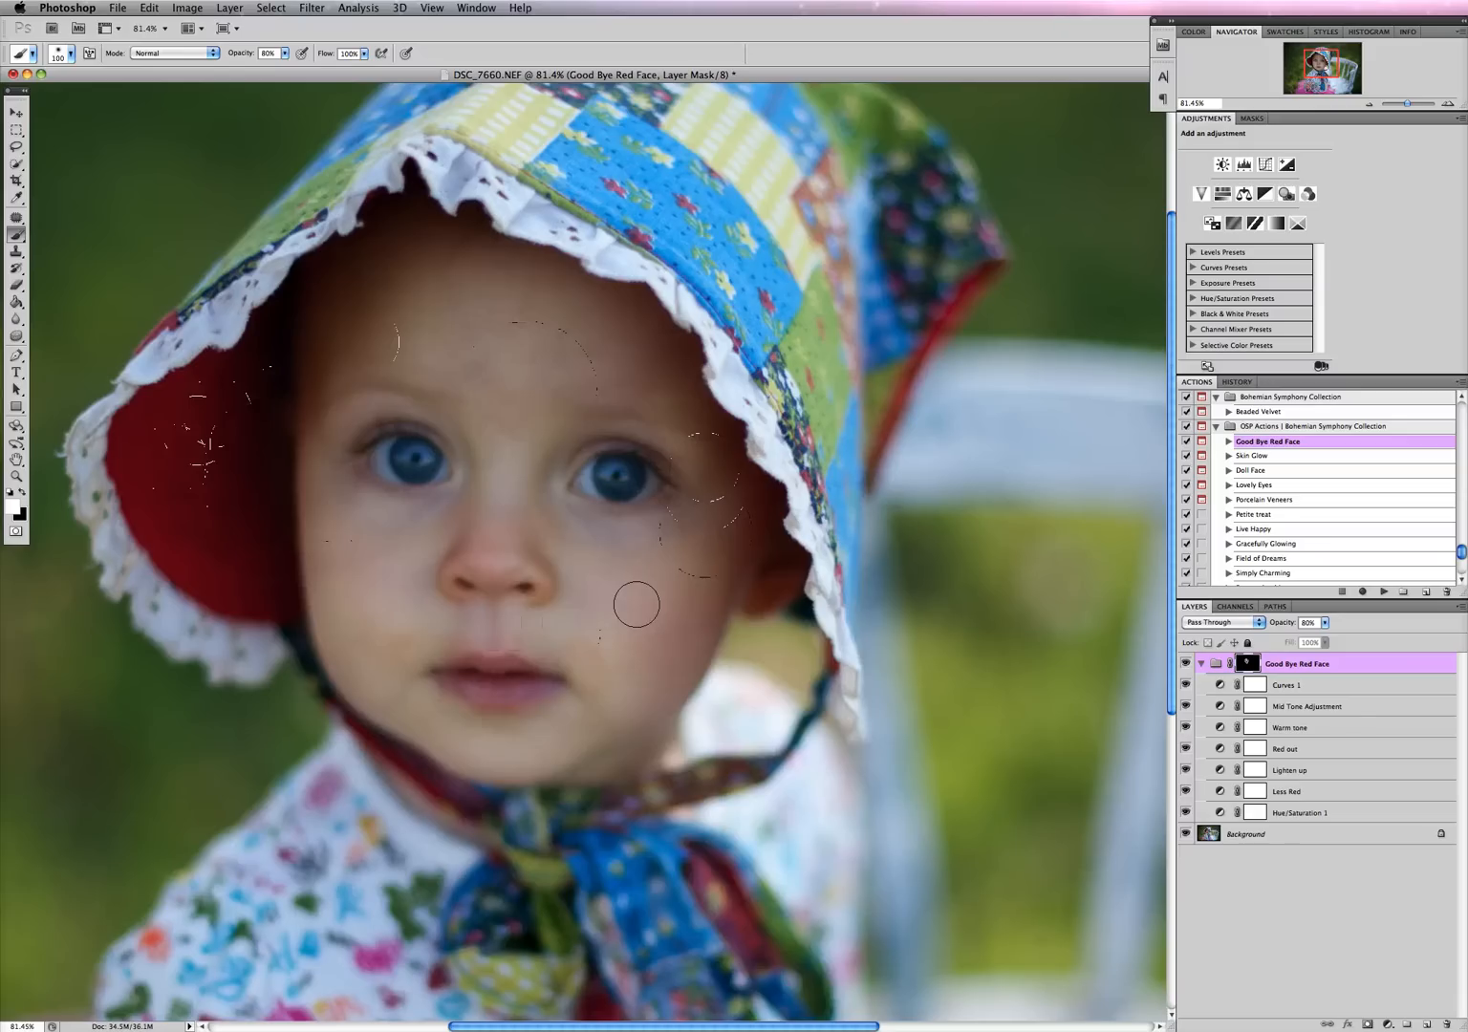
Display the red mask overlay and paint the missed area of the cheek beside the nose in white
key(x)
key(backslash)
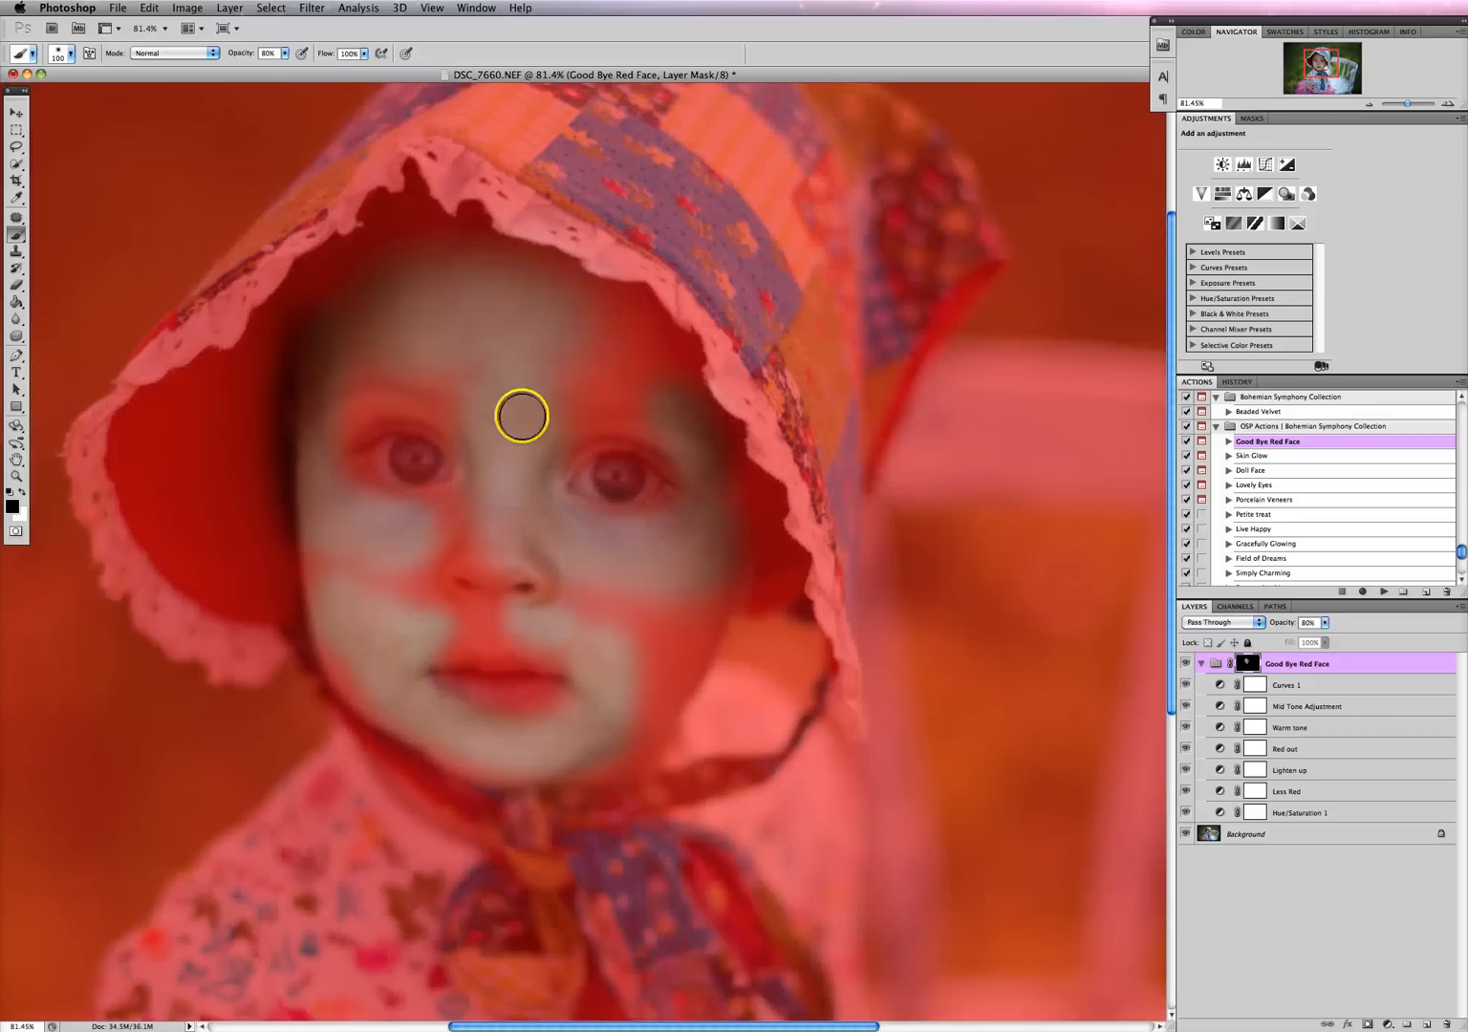
mouse_move(375, 558)
mouse_down()
mouse_move(344, 551)
mouse_move(423, 564)
mouse_up()
click(22, 492)
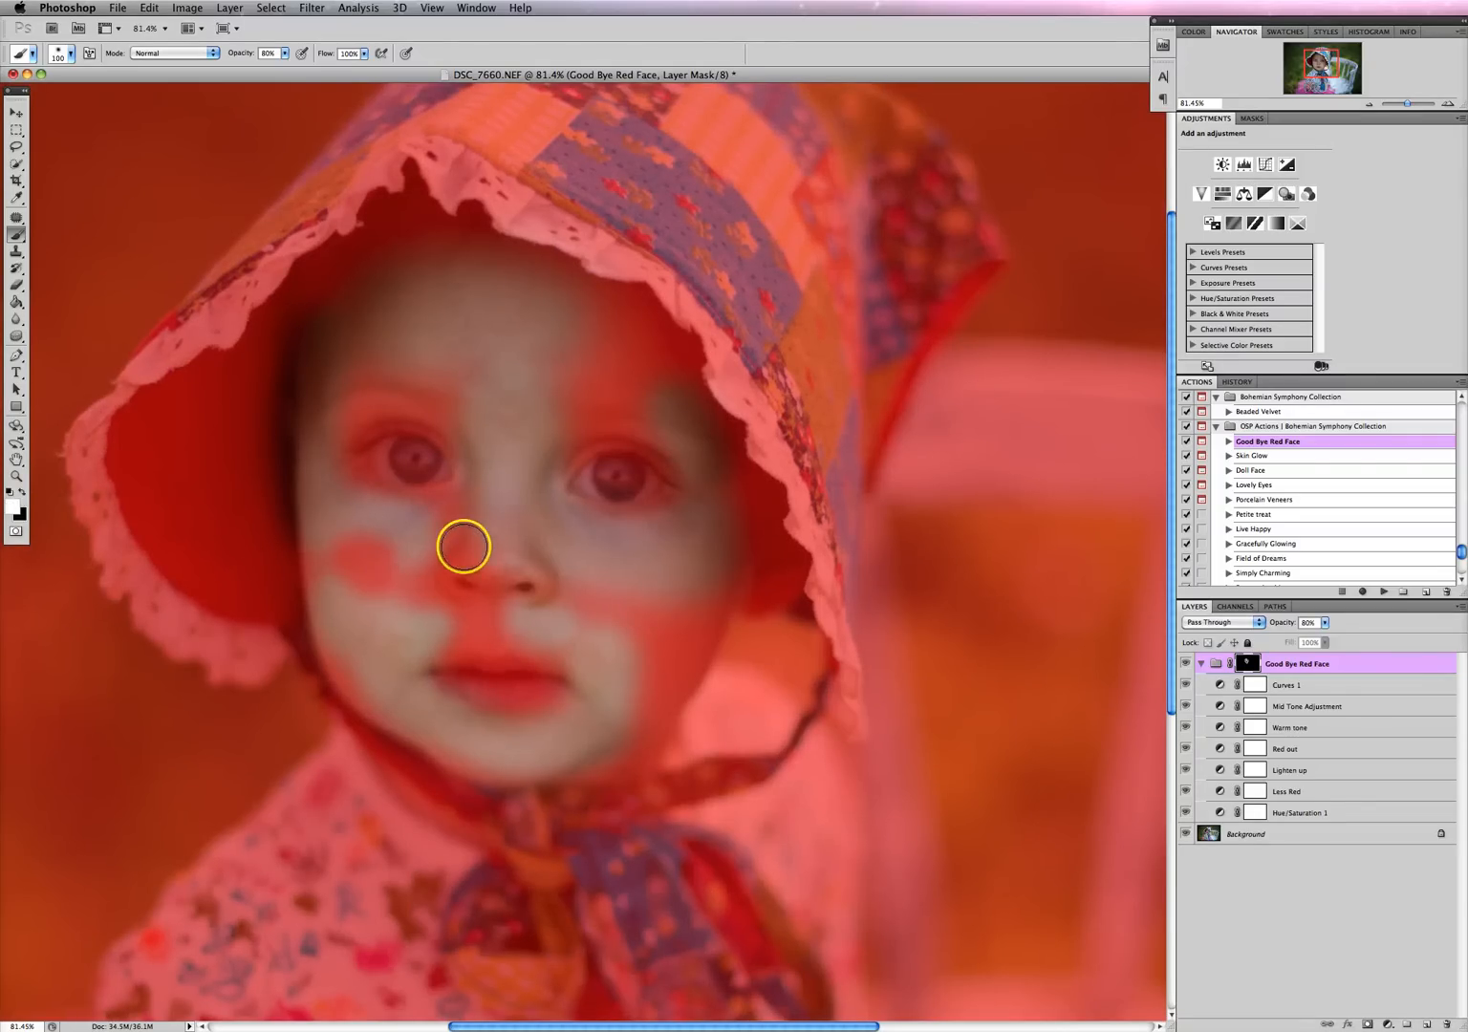
mouse_move(375, 547)
mouse_down()
mouse_move(413, 549)
mouse_move(338, 563)
mouse_move(385, 570)
mouse_move(370, 599)
mouse_move(446, 540)
mouse_move(435, 525)
mouse_move(410, 592)
mouse_move(459, 557)
mouse_up()
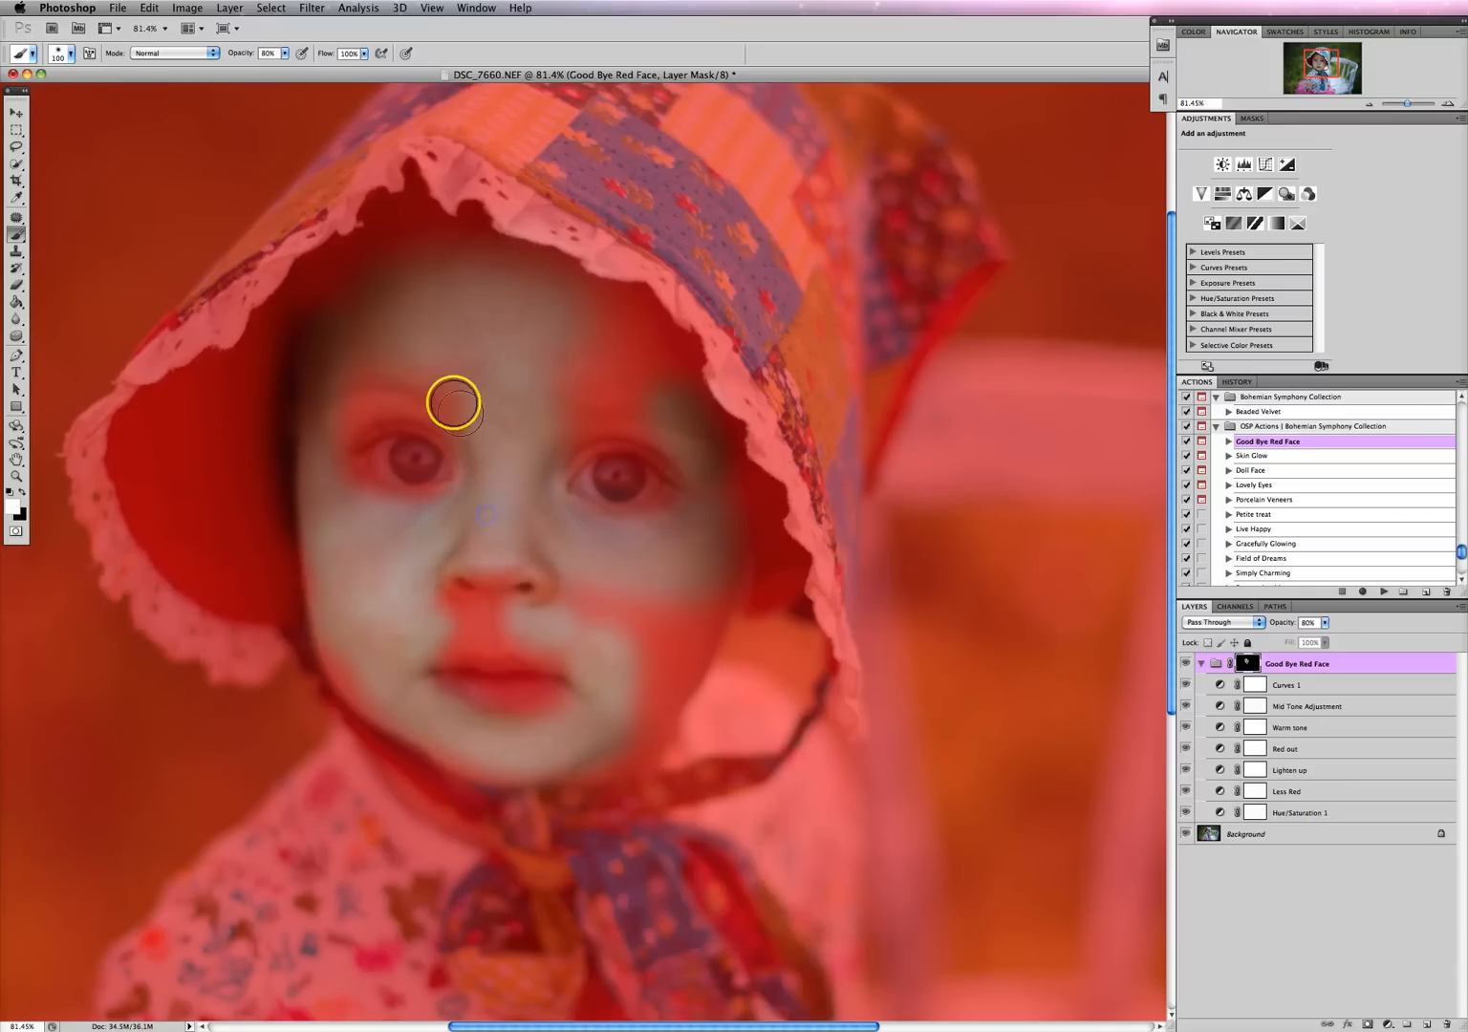
Paint the remaining missed spots on the forehead, outer cheek, nose and upper lip in white, and hide the mask overlay
click(626, 358)
drag(626, 358, 540, 303)
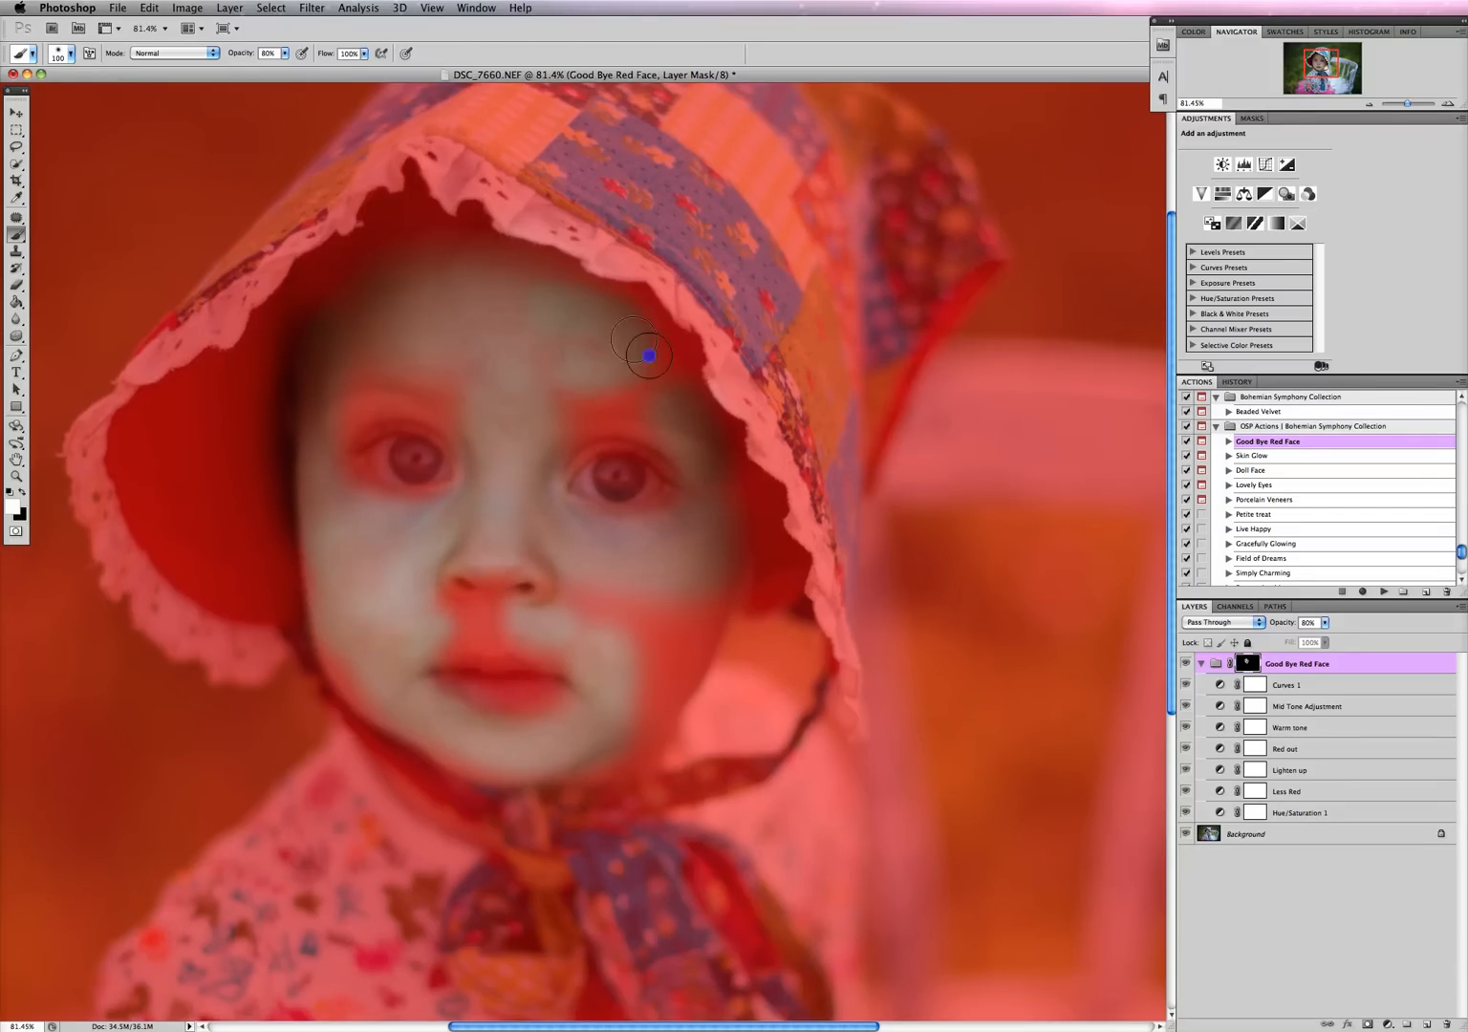
drag(649, 355, 675, 376)
mouse_move(664, 617)
mouse_down()
mouse_move(628, 595)
mouse_move(604, 609)
mouse_move(656, 673)
mouse_move(685, 630)
mouse_move(649, 627)
mouse_up()
mouse_move(590, 390)
mouse_down()
mouse_move(559, 393)
mouse_move(641, 396)
mouse_move(609, 366)
mouse_move(460, 362)
mouse_move(353, 325)
mouse_move(428, 345)
mouse_up()
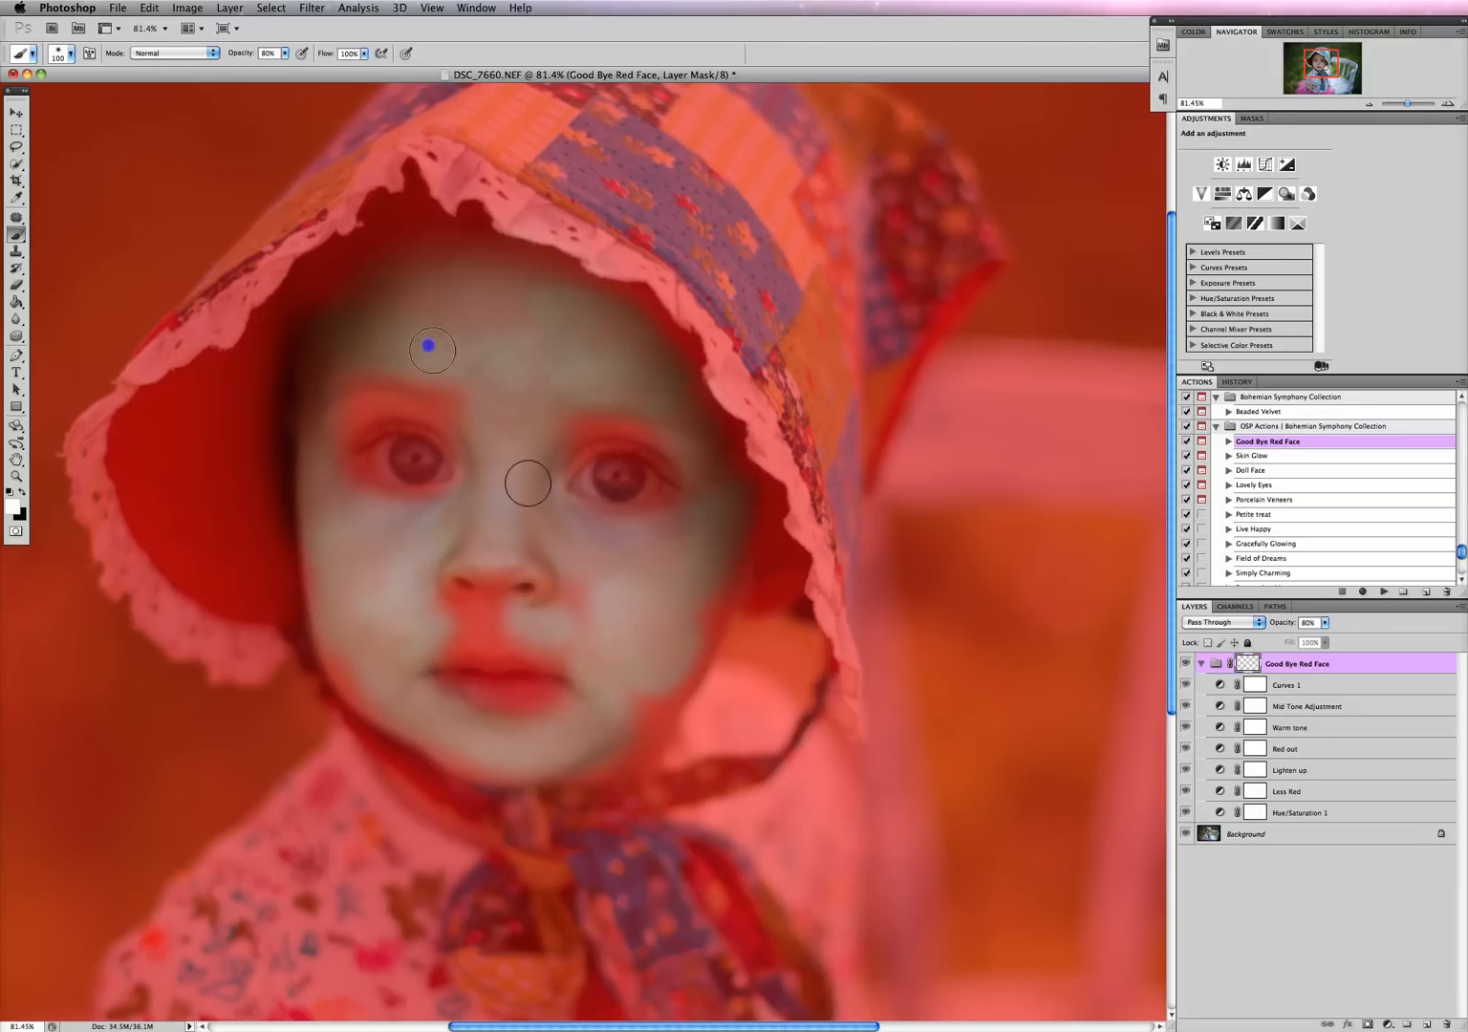
mouse_move(506, 574)
mouse_down()
mouse_move(443, 613)
mouse_move(485, 613)
mouse_move(497, 568)
mouse_move(599, 616)
mouse_move(609, 708)
mouse_move(723, 567)
mouse_up()
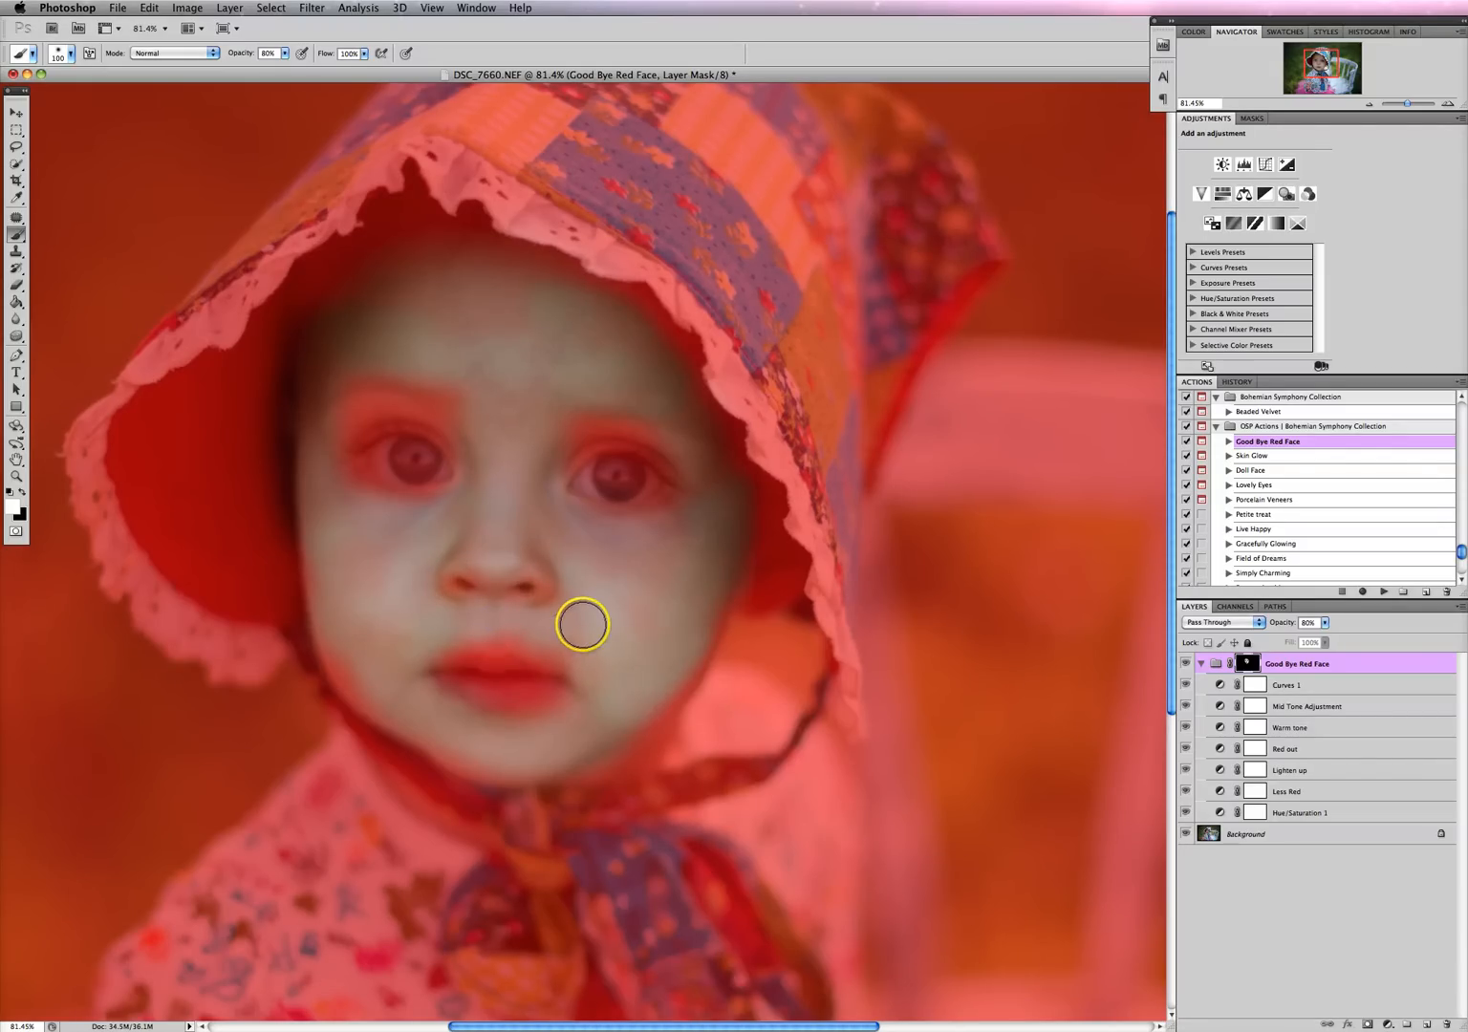
key(backslash)
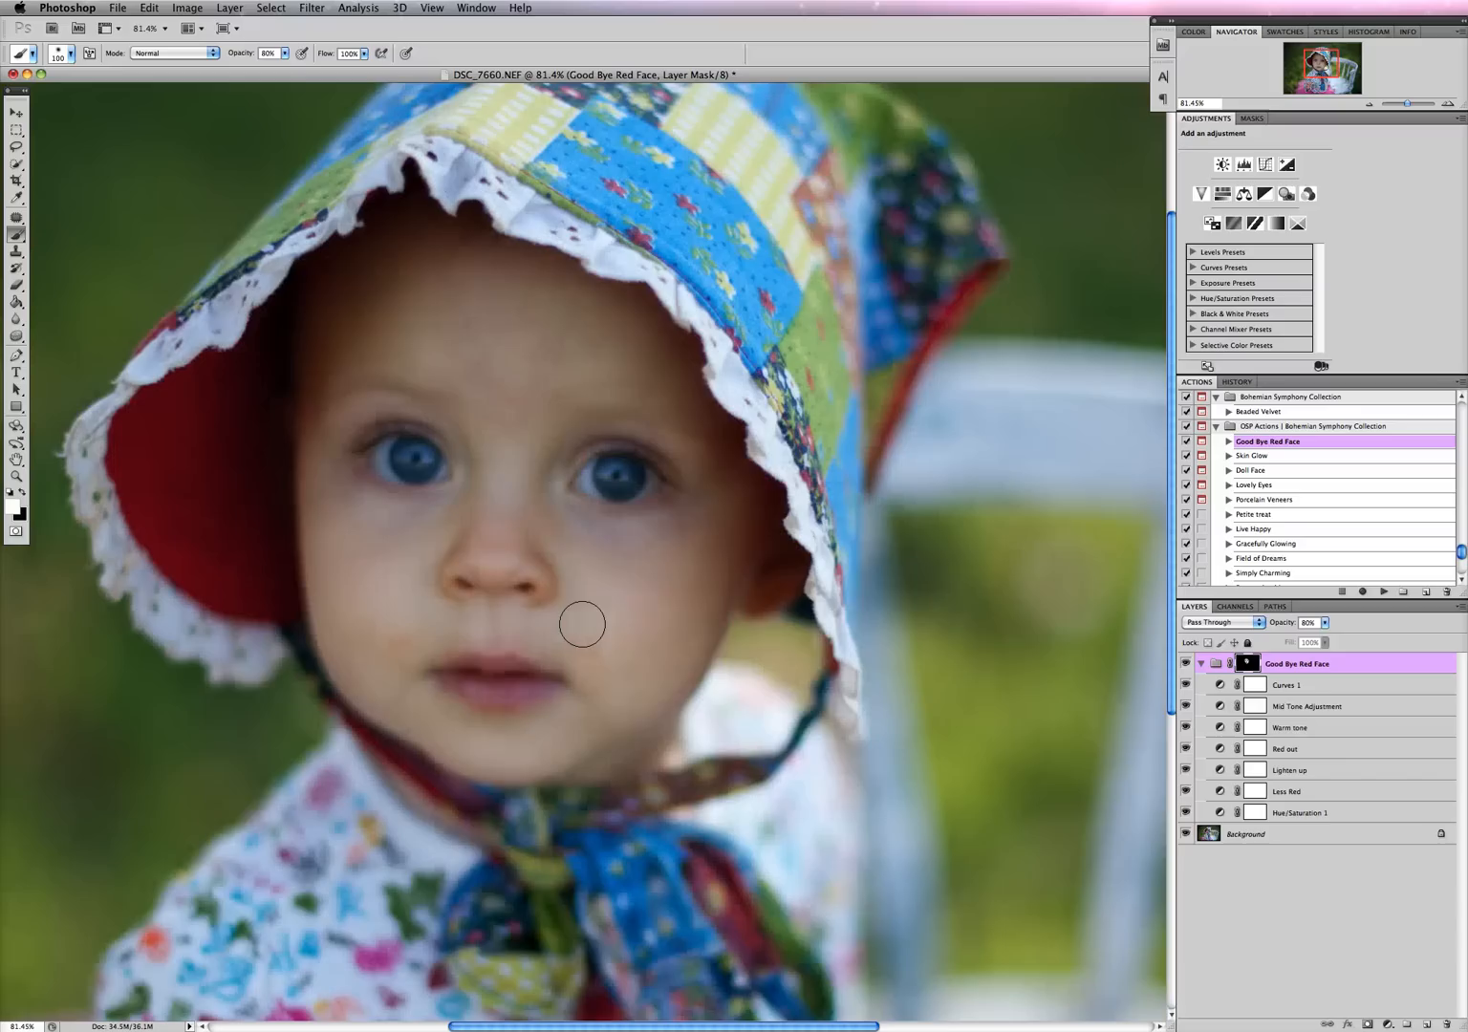
Toggle the visibility of the Good Bye Red Face group and its Warm tone layer to compare their effect on the skin
click(1184, 664)
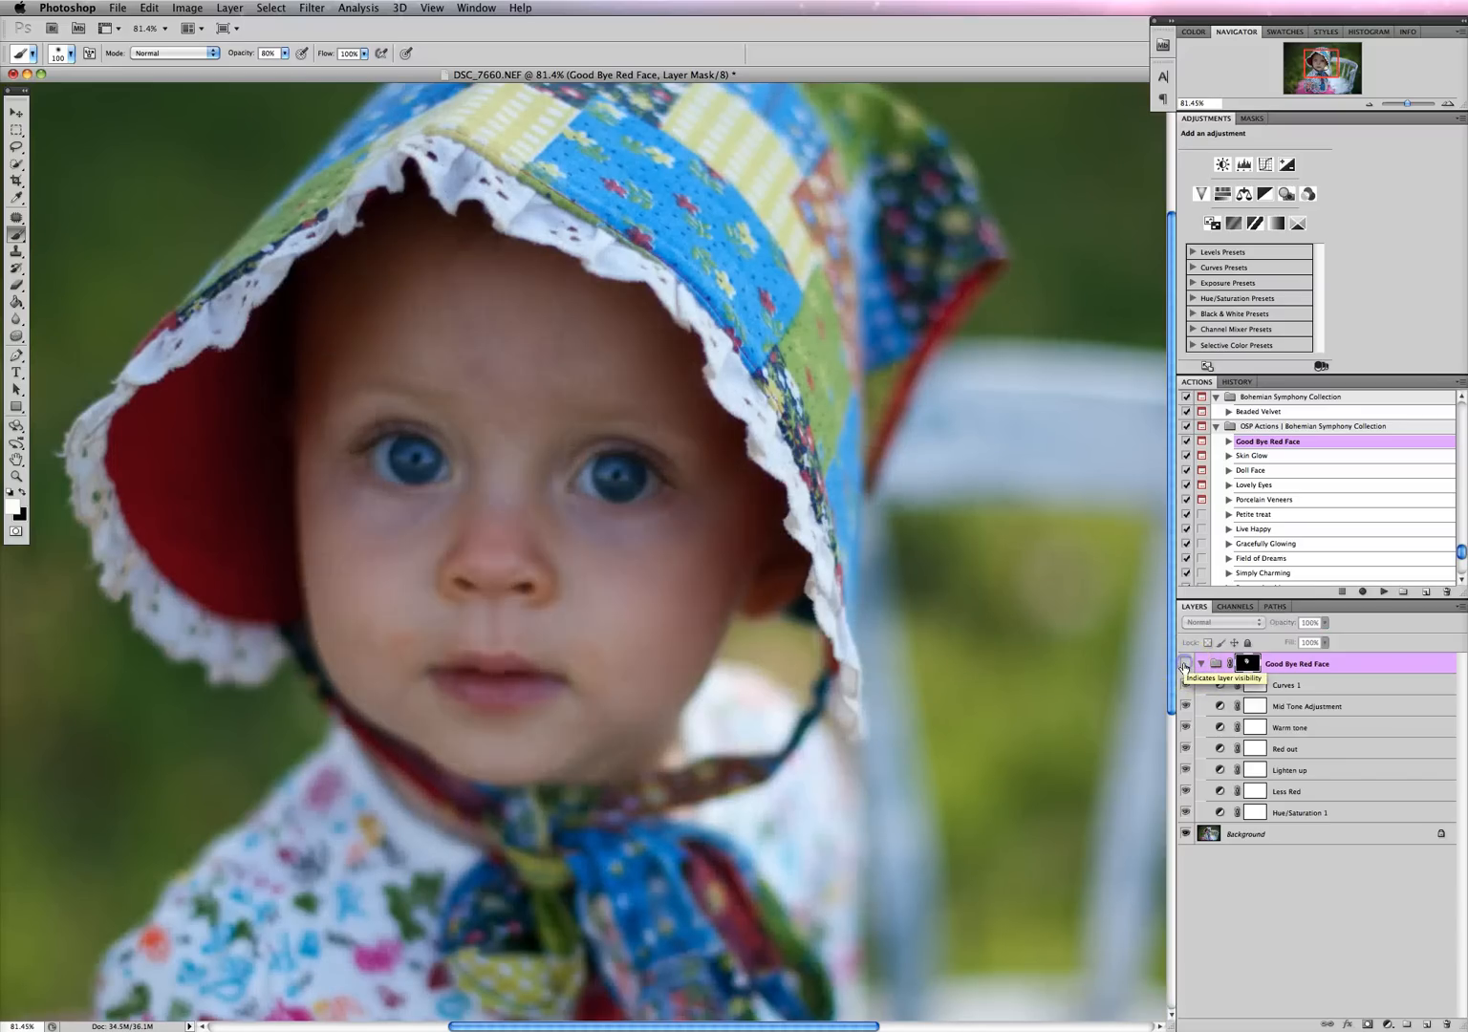
click(1184, 665)
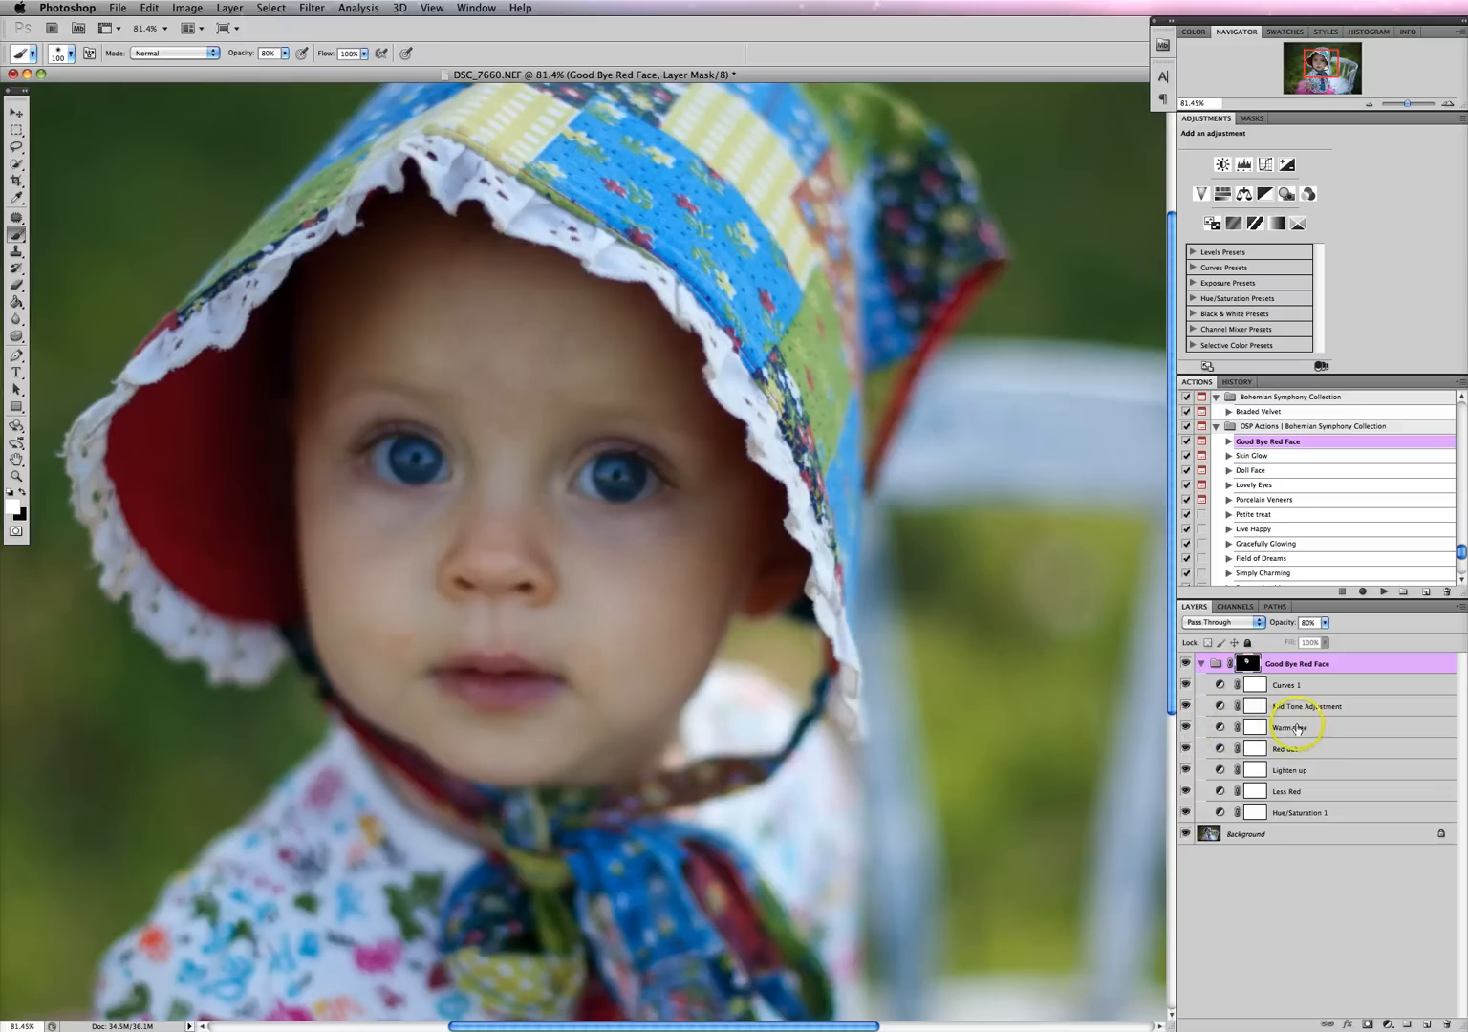
click(1186, 728)
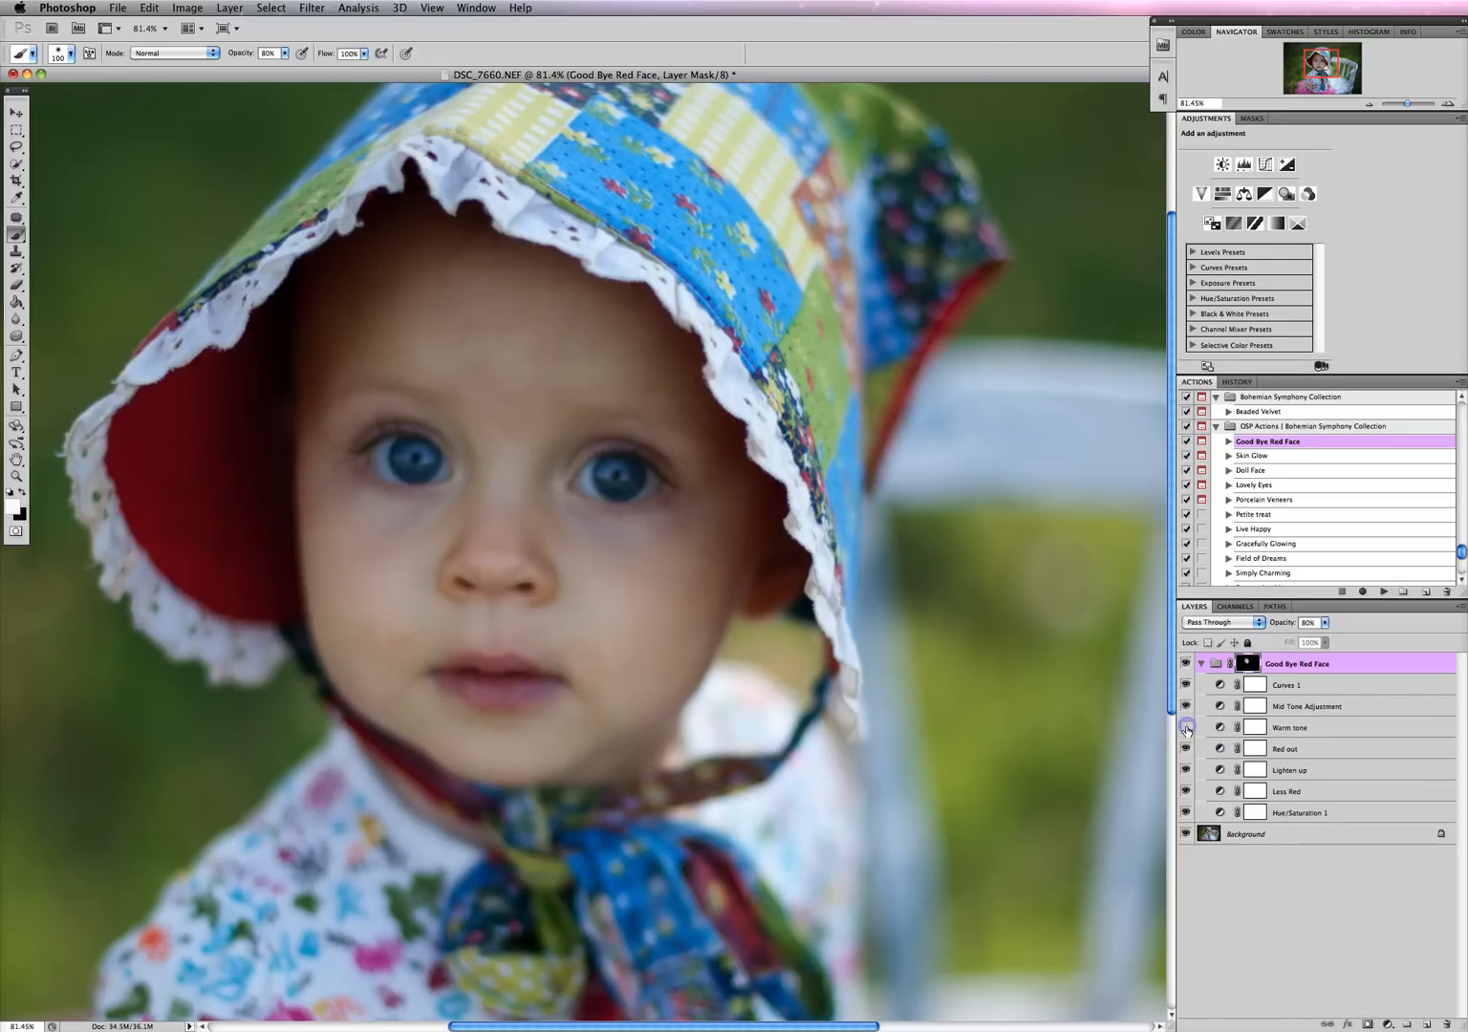
Open the Warm tone layer's opacity, and reset the Lighten up layer's opacity to 40%
click(1304, 736)
click(1325, 623)
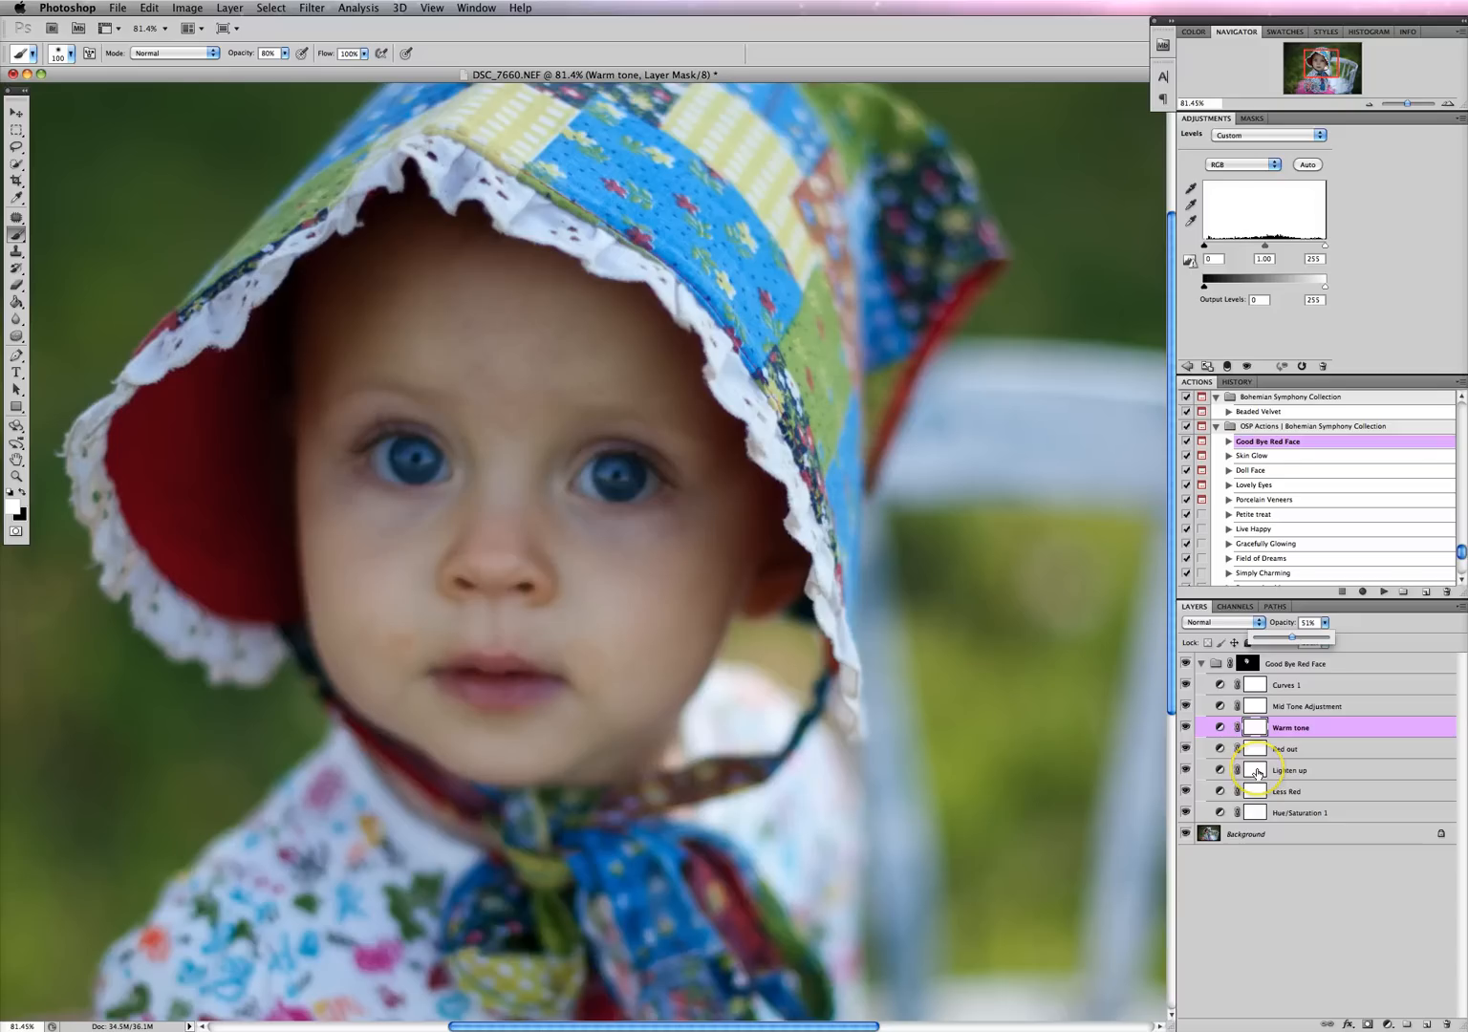
click(1258, 771)
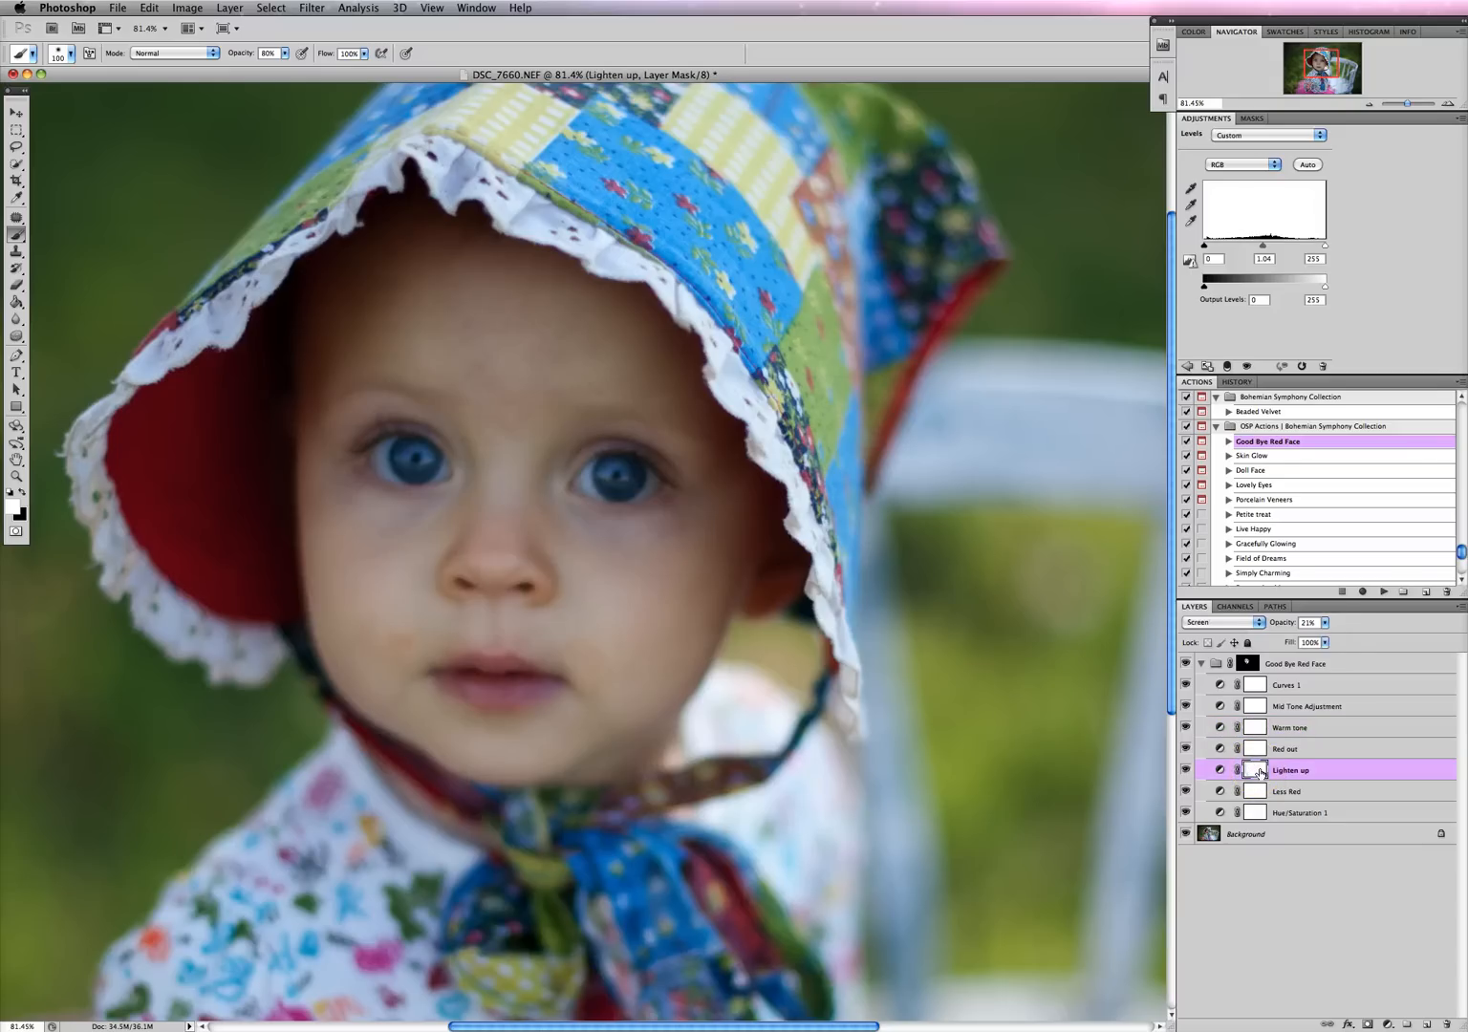
click(1326, 623)
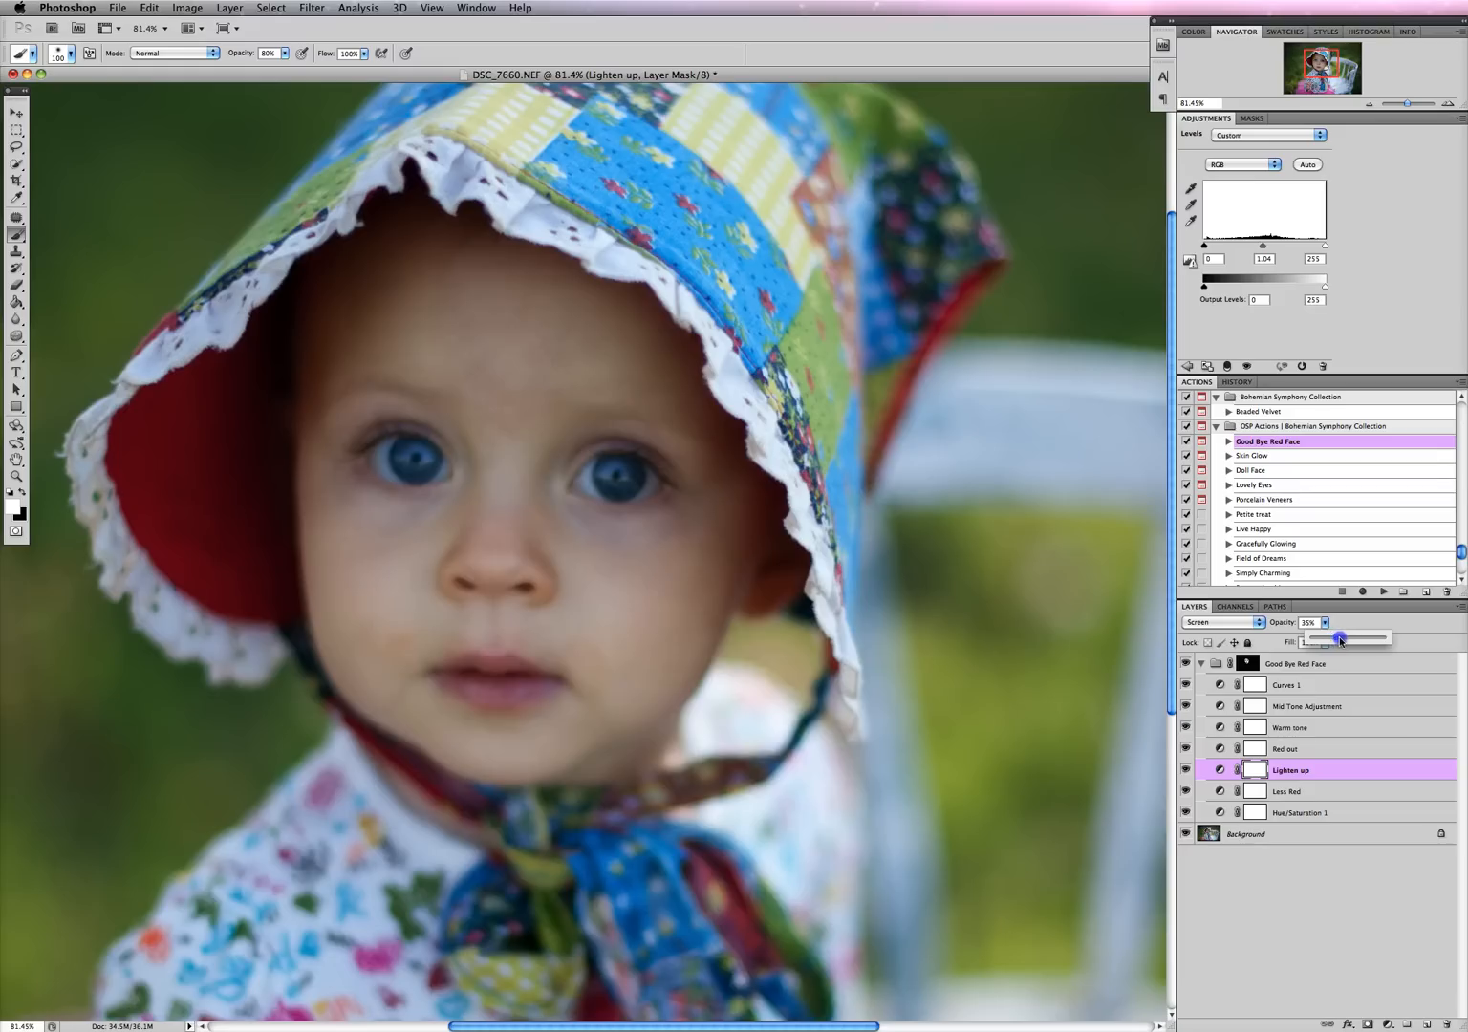
drag(1375, 642, 1379, 642)
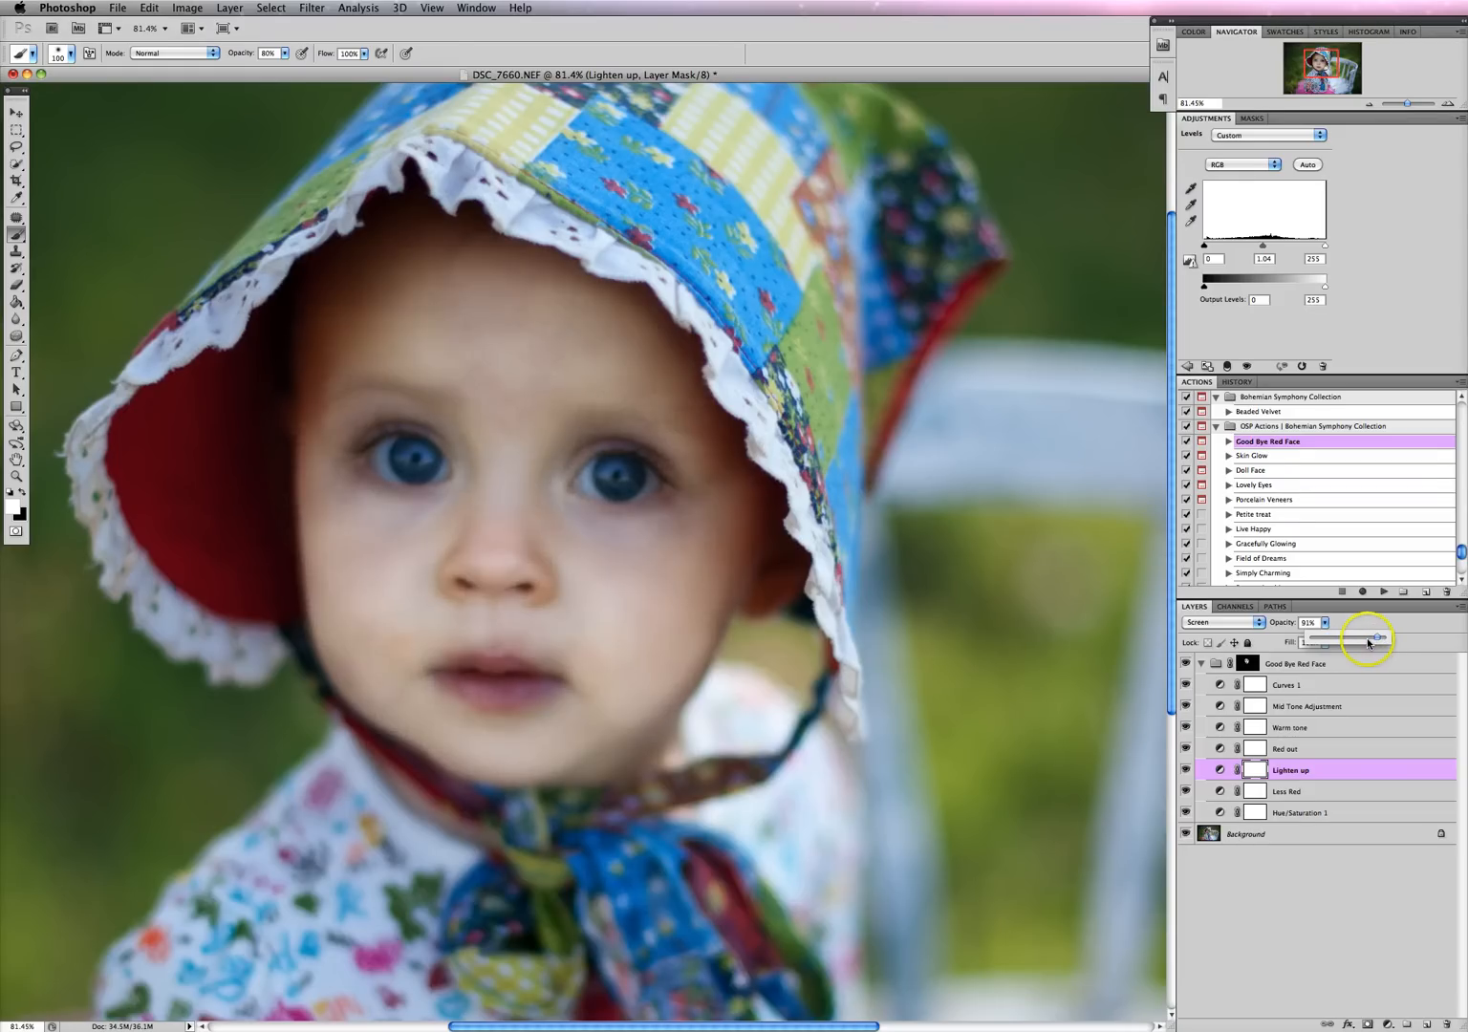
click(1311, 623)
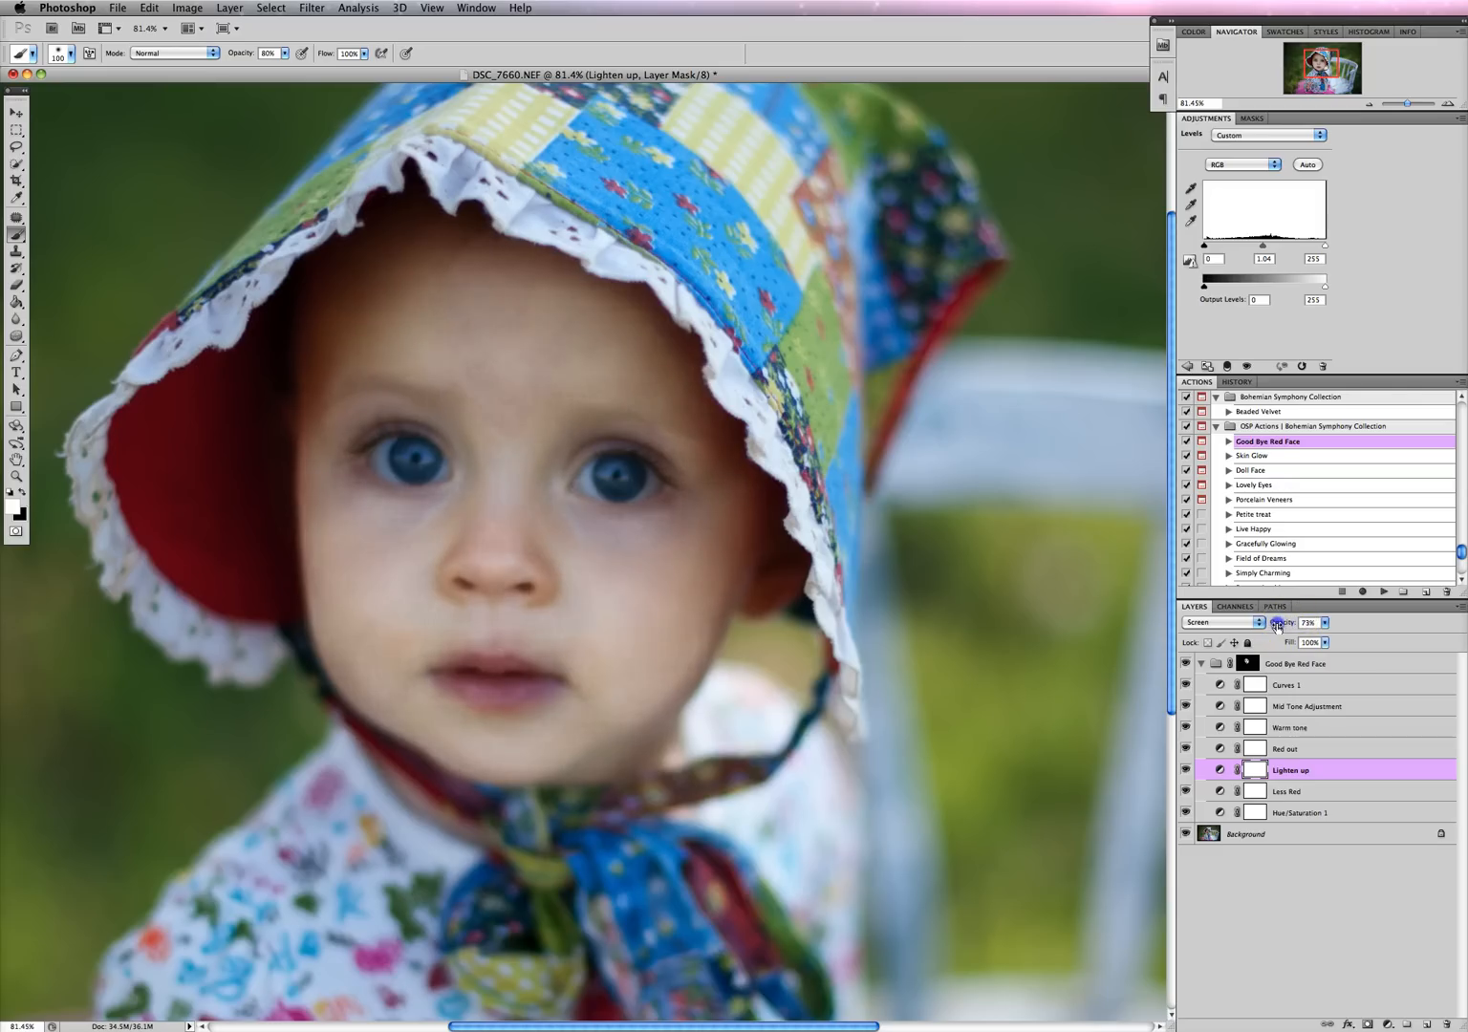
drag(1299, 626, 1289, 628)
click(1325, 624)
drag(1311, 639, 1309, 638)
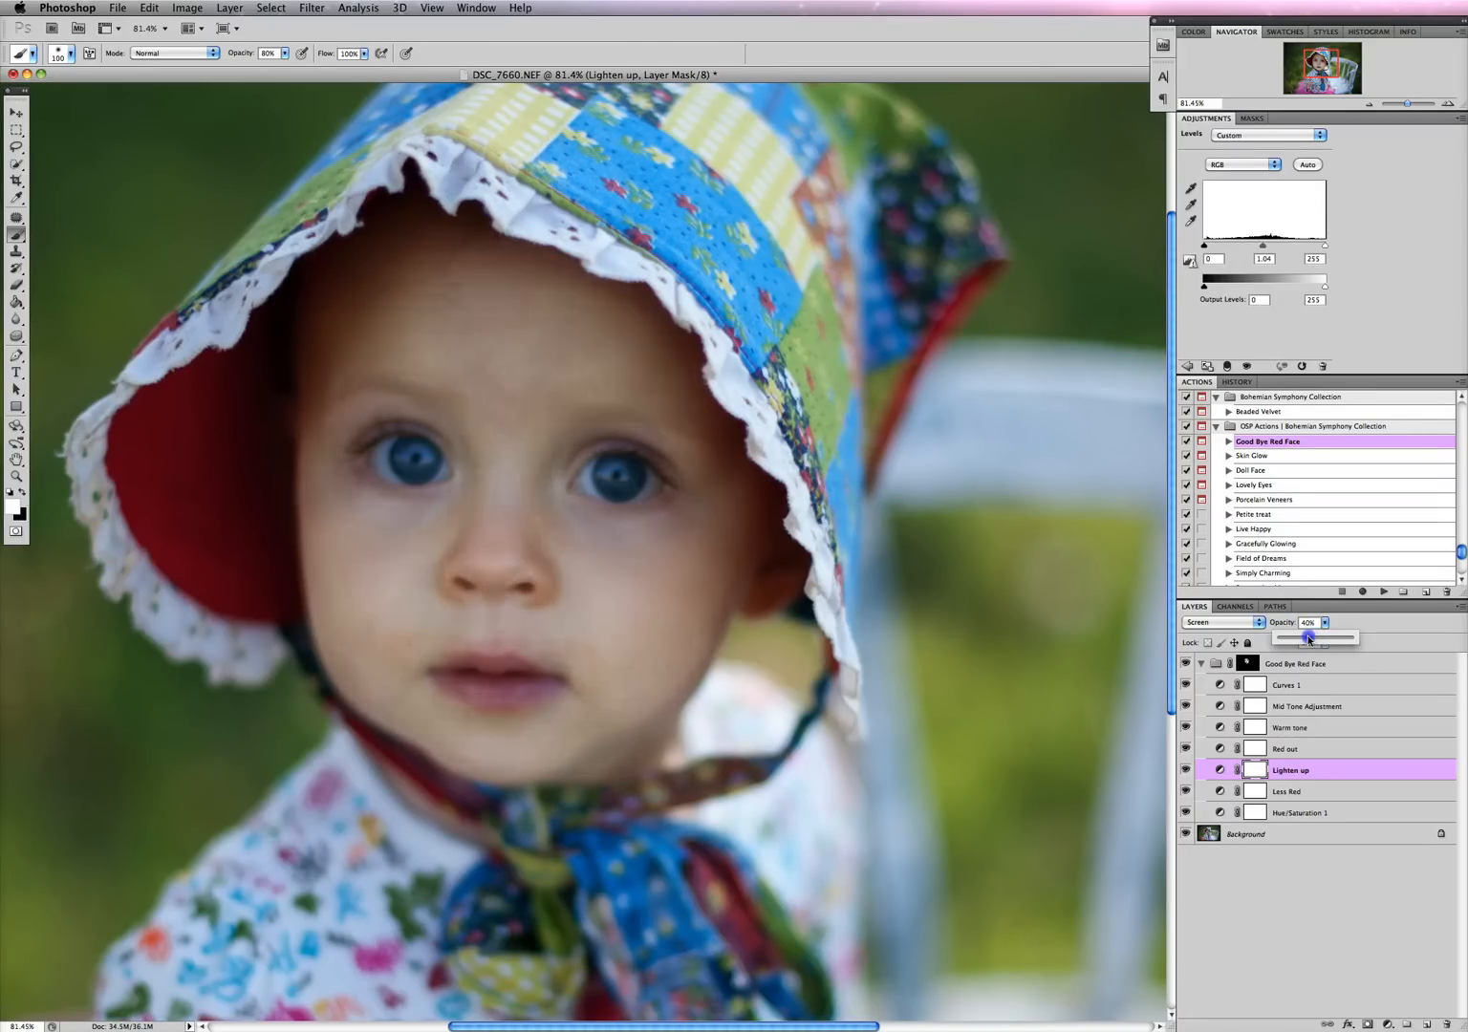
Toggle the visibility of the Lighten up layer to compare its effect on the whole photo
scroll(960, 580, down, 5)
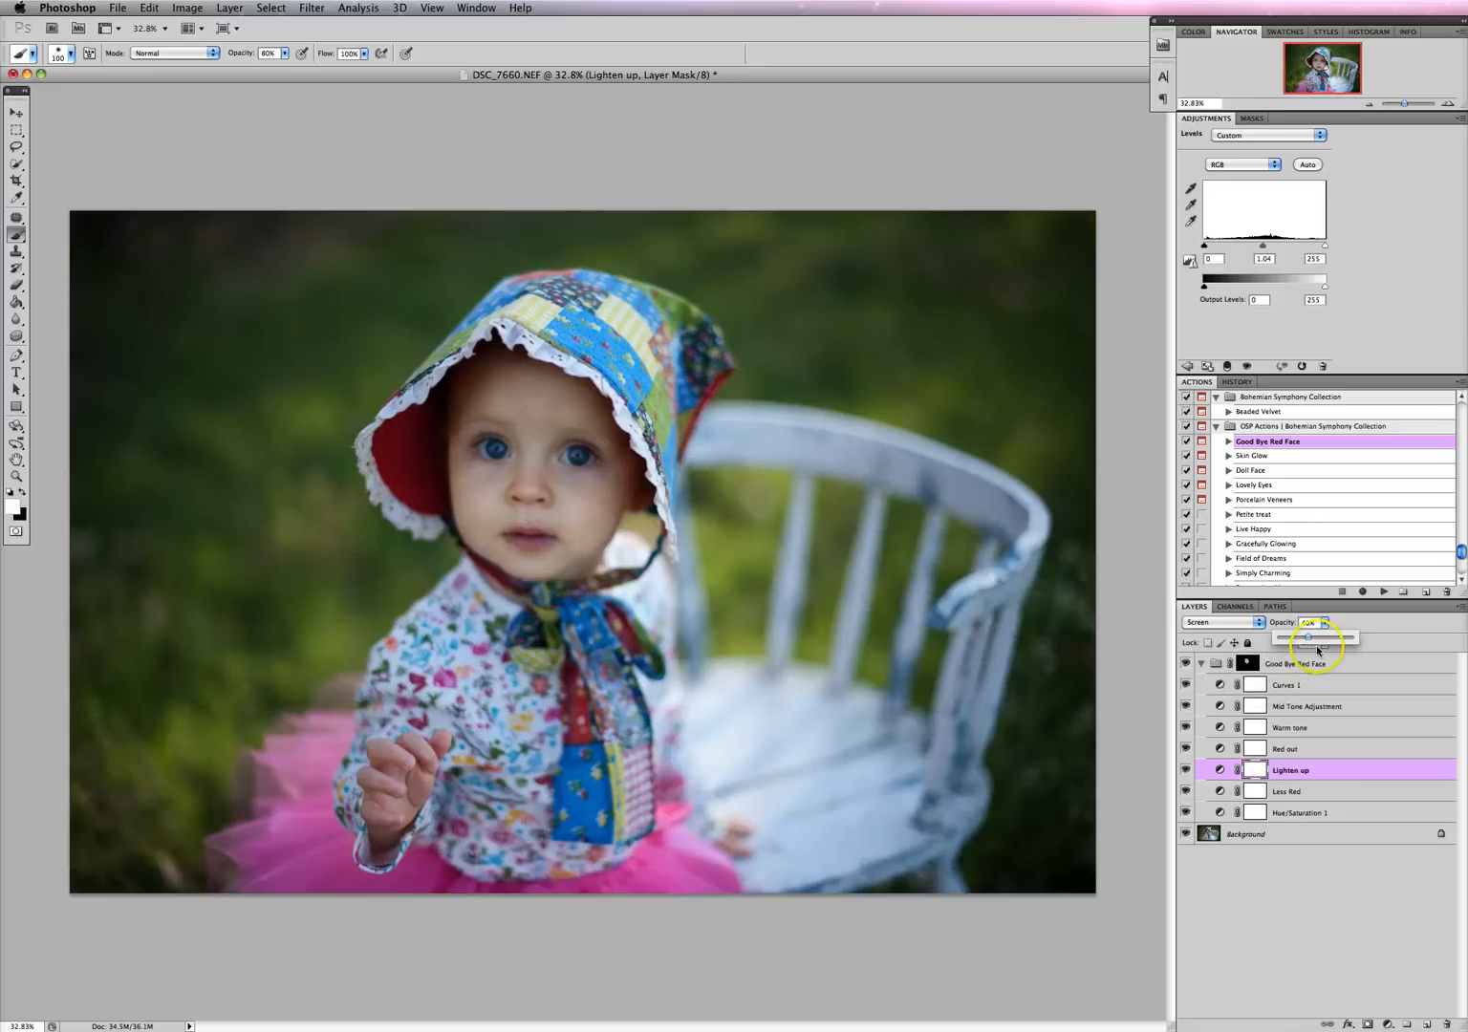
click(1186, 770)
click(1187, 770)
click(1186, 770)
click(1186, 770)
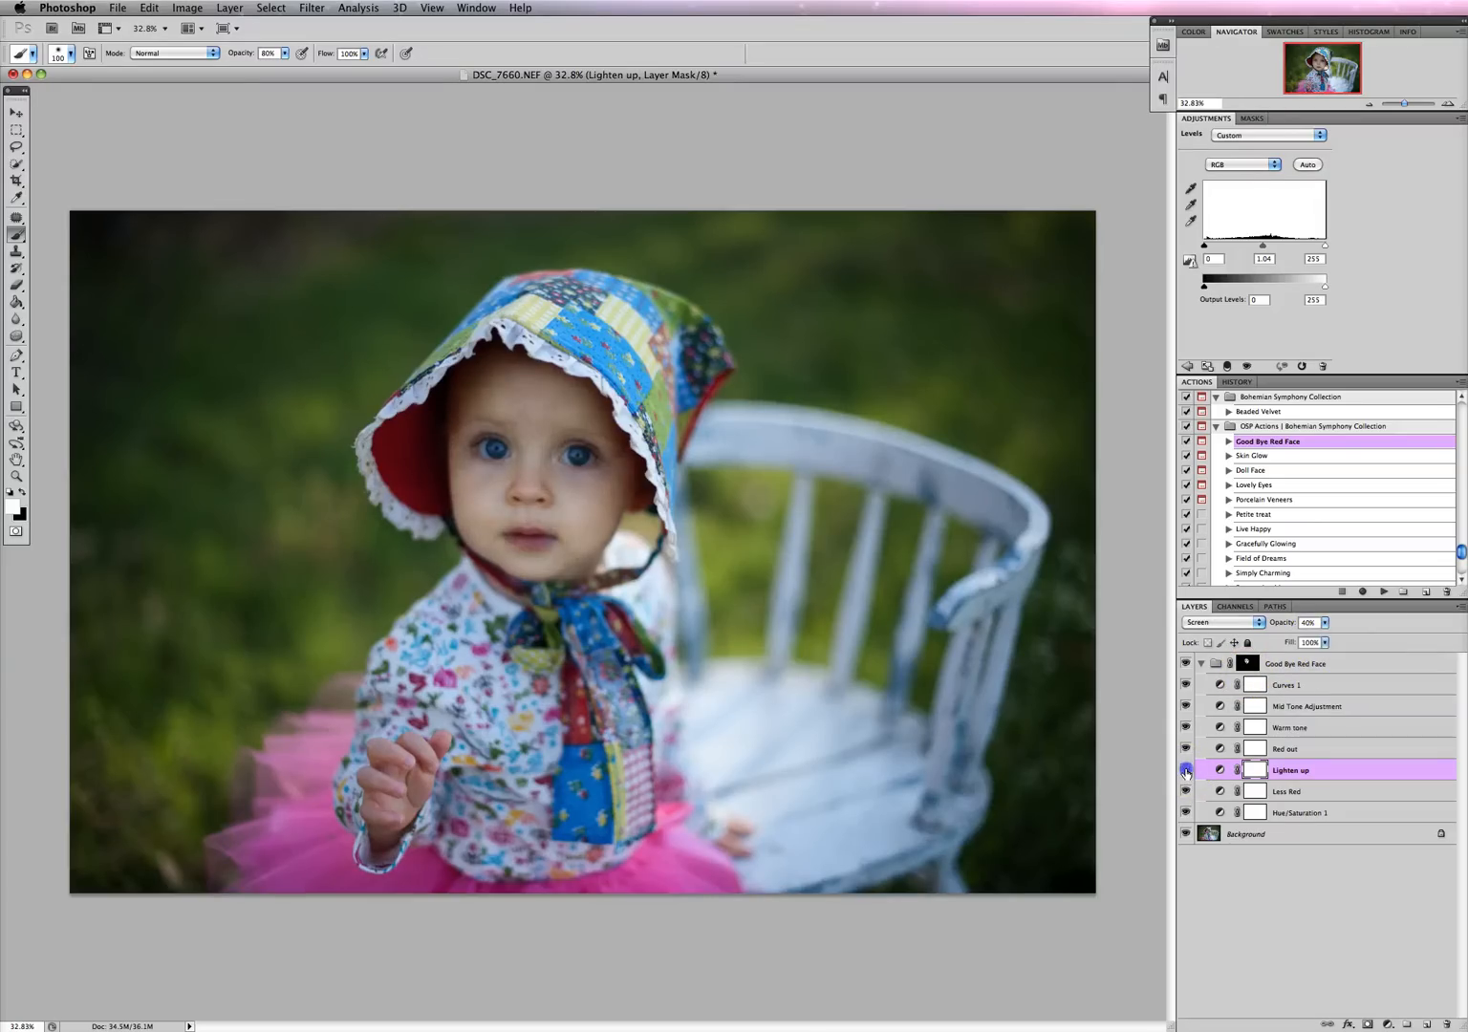
click(1186, 771)
click(1186, 770)
Collapse the Good Bye Red Face group and compare the photo with the group hidden and shown
click(1201, 665)
click(1185, 664)
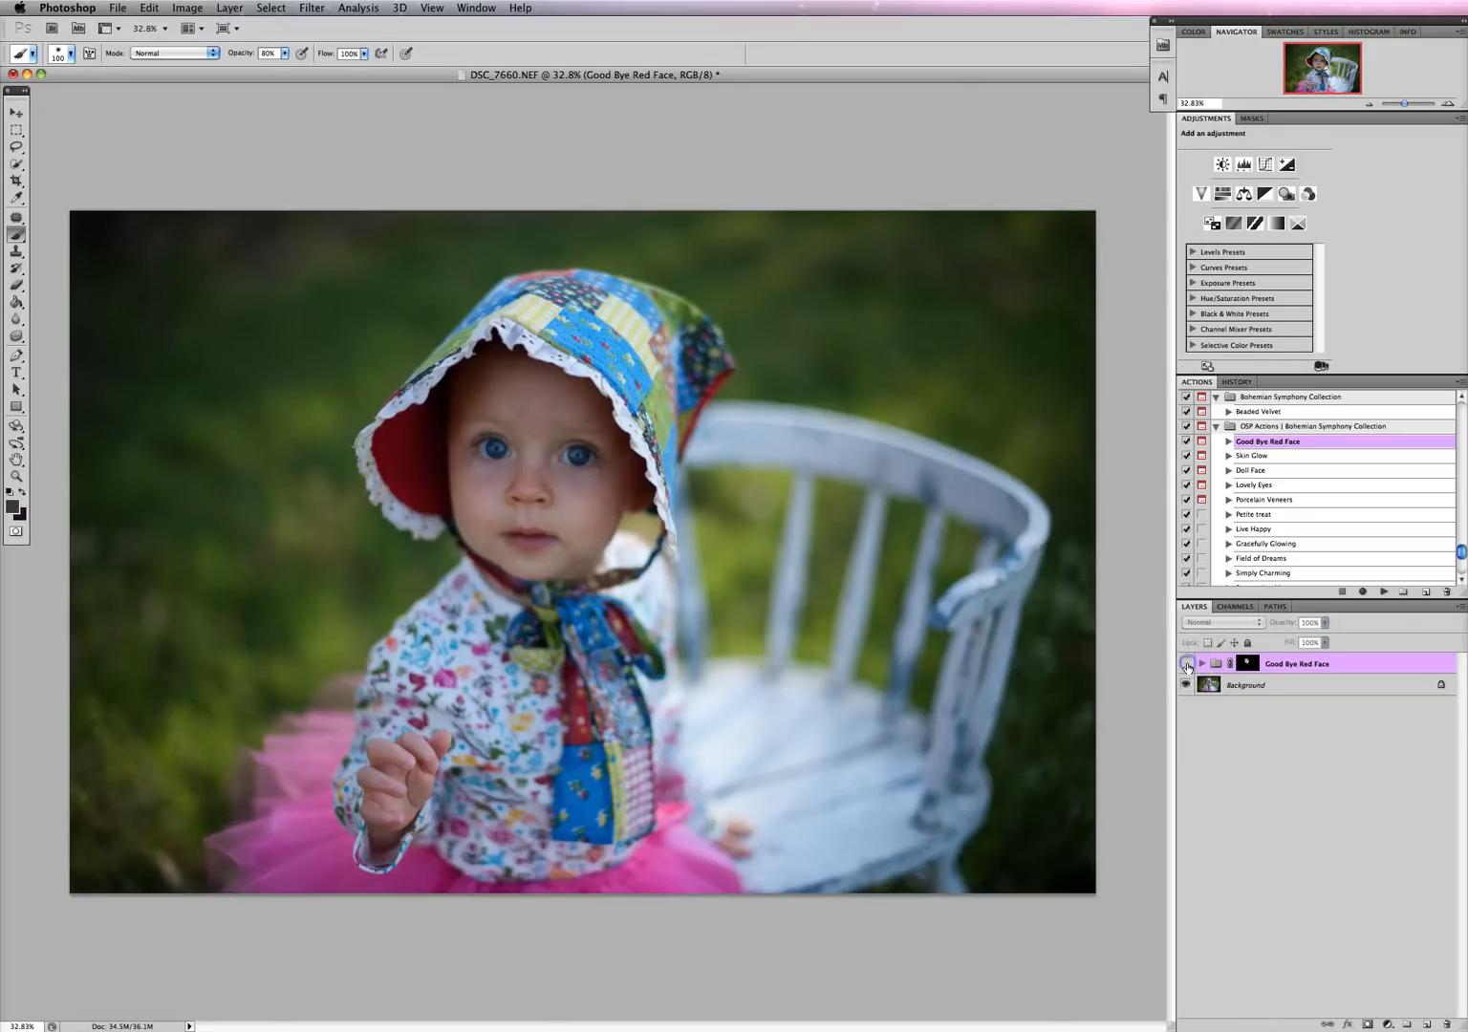
click(1187, 664)
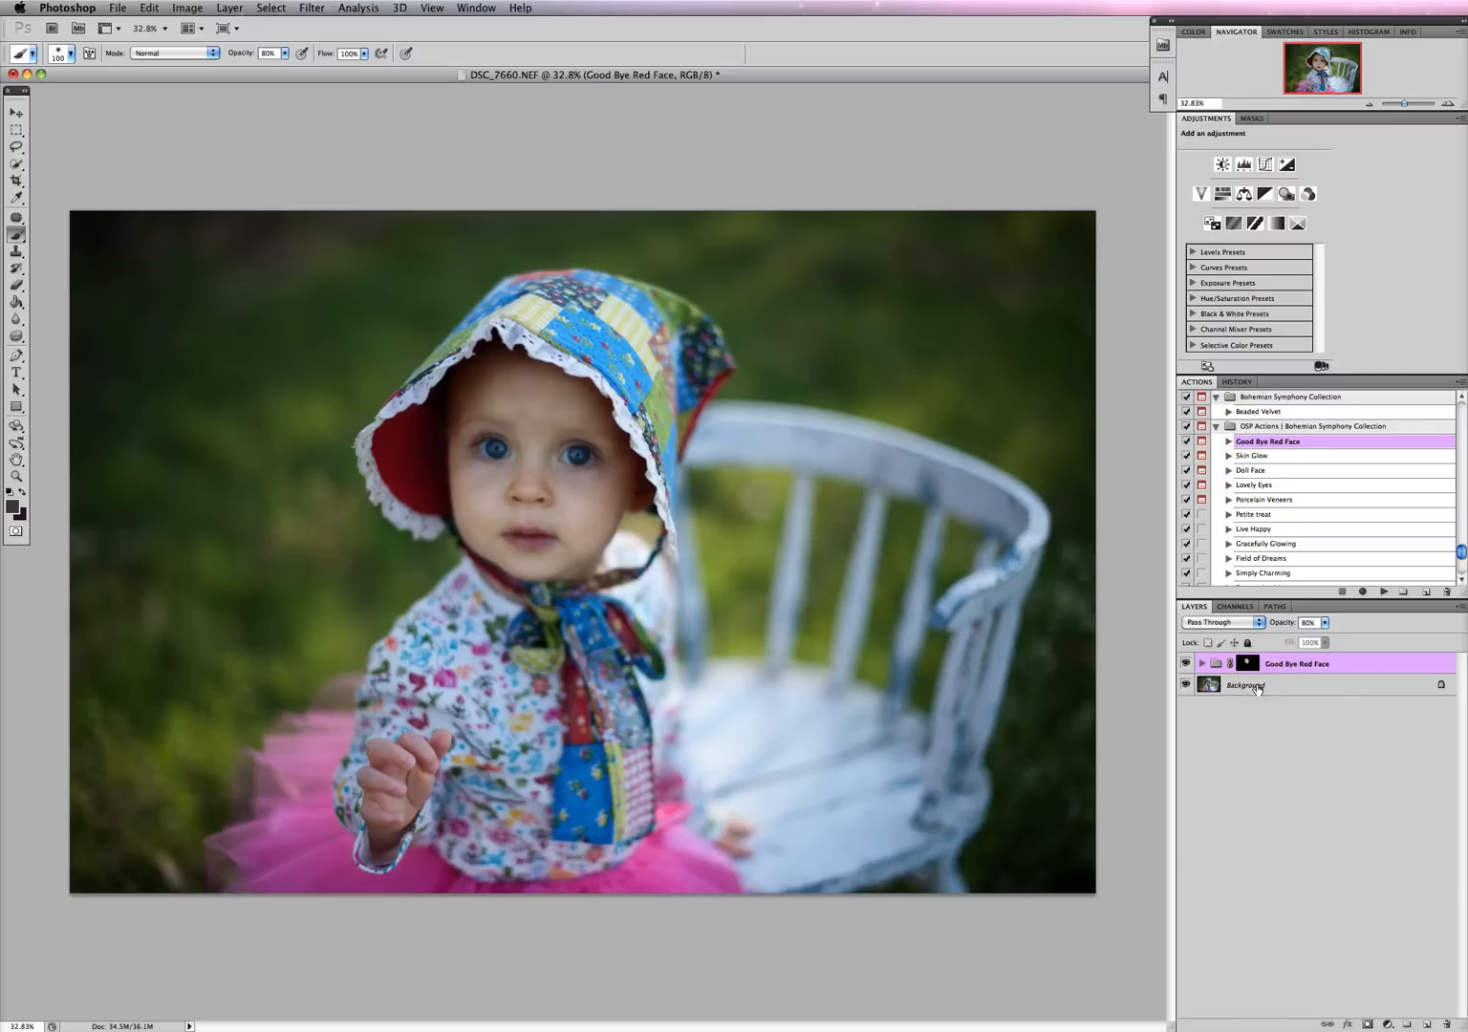
Run the Skin Glow action on the Background layer and continue past its brush instructions
click(229, 7)
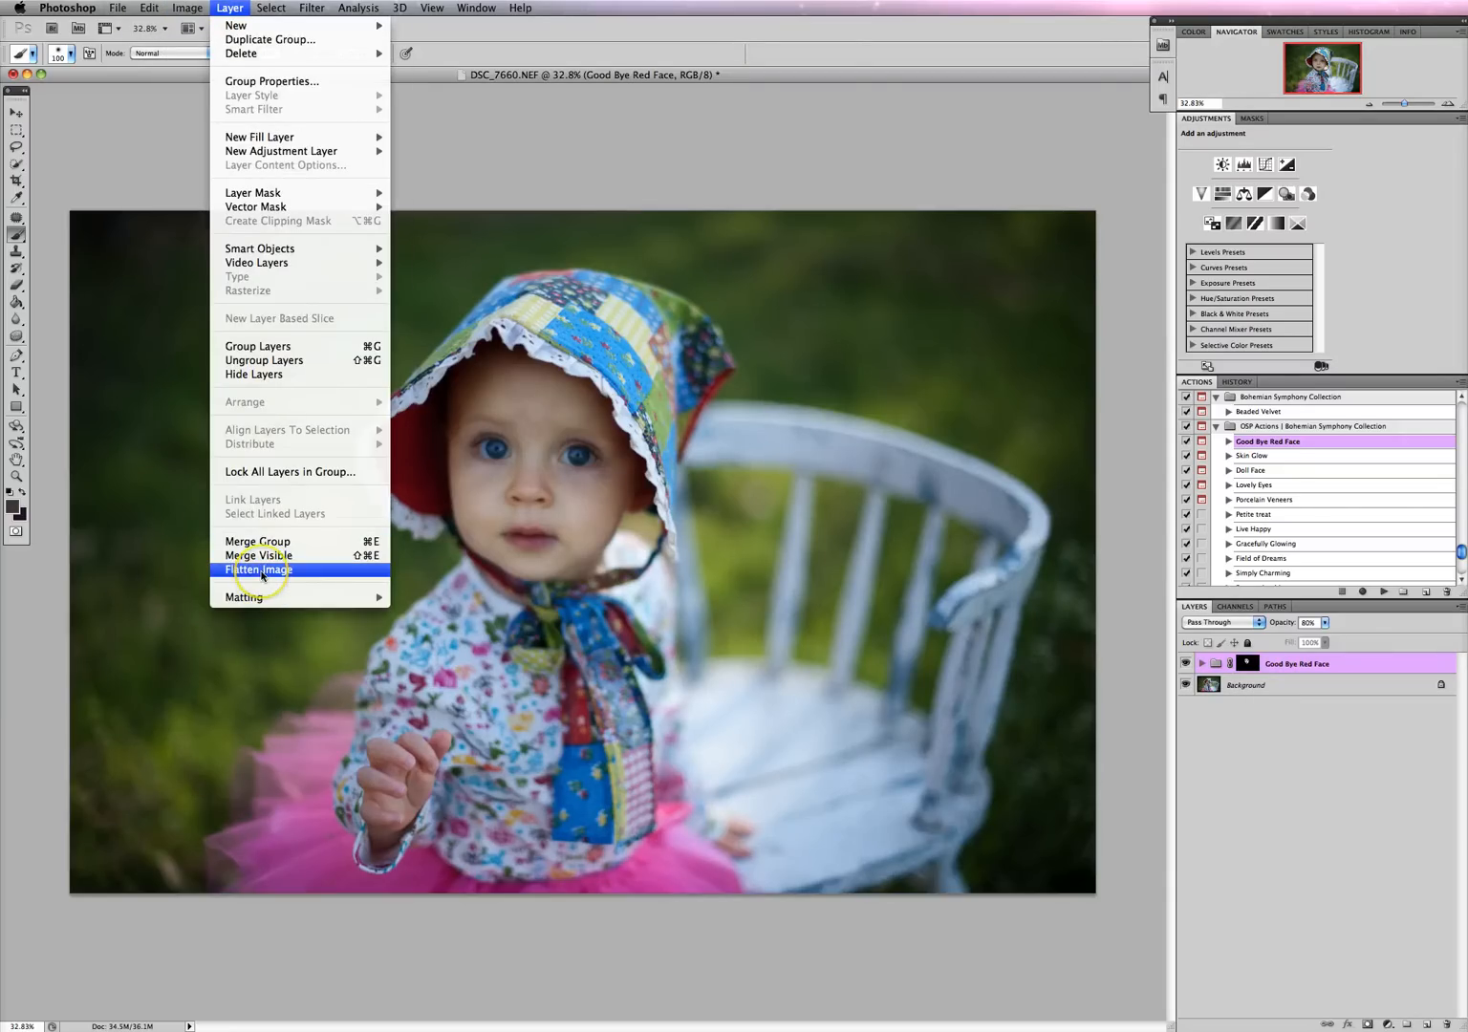
click(1239, 686)
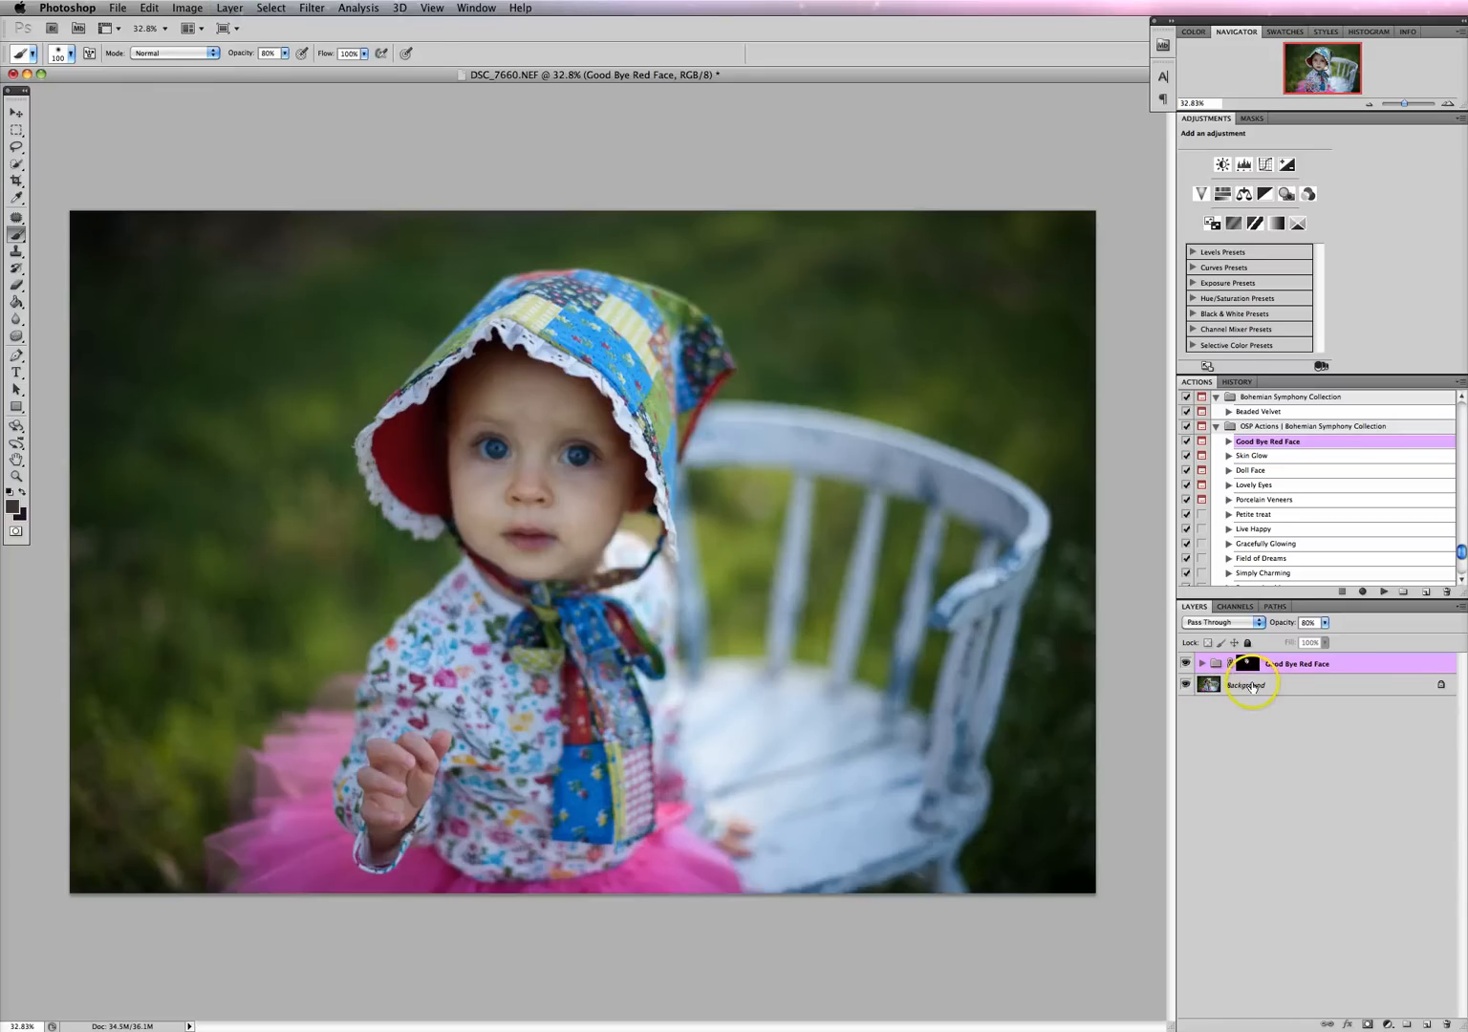
click(1246, 685)
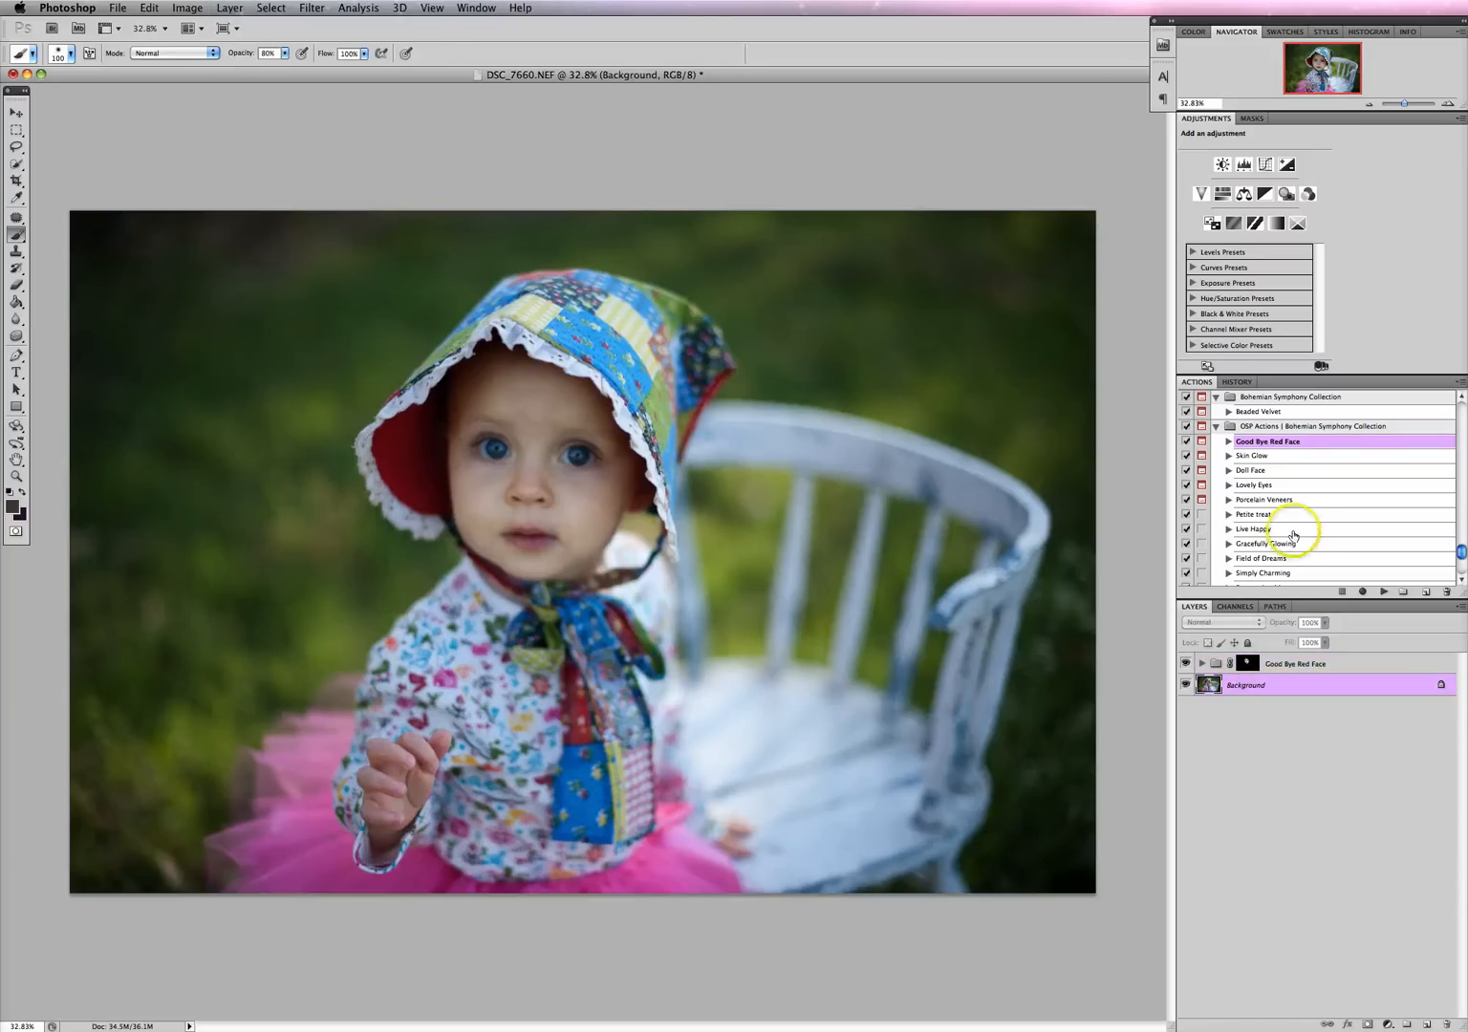
click(1253, 457)
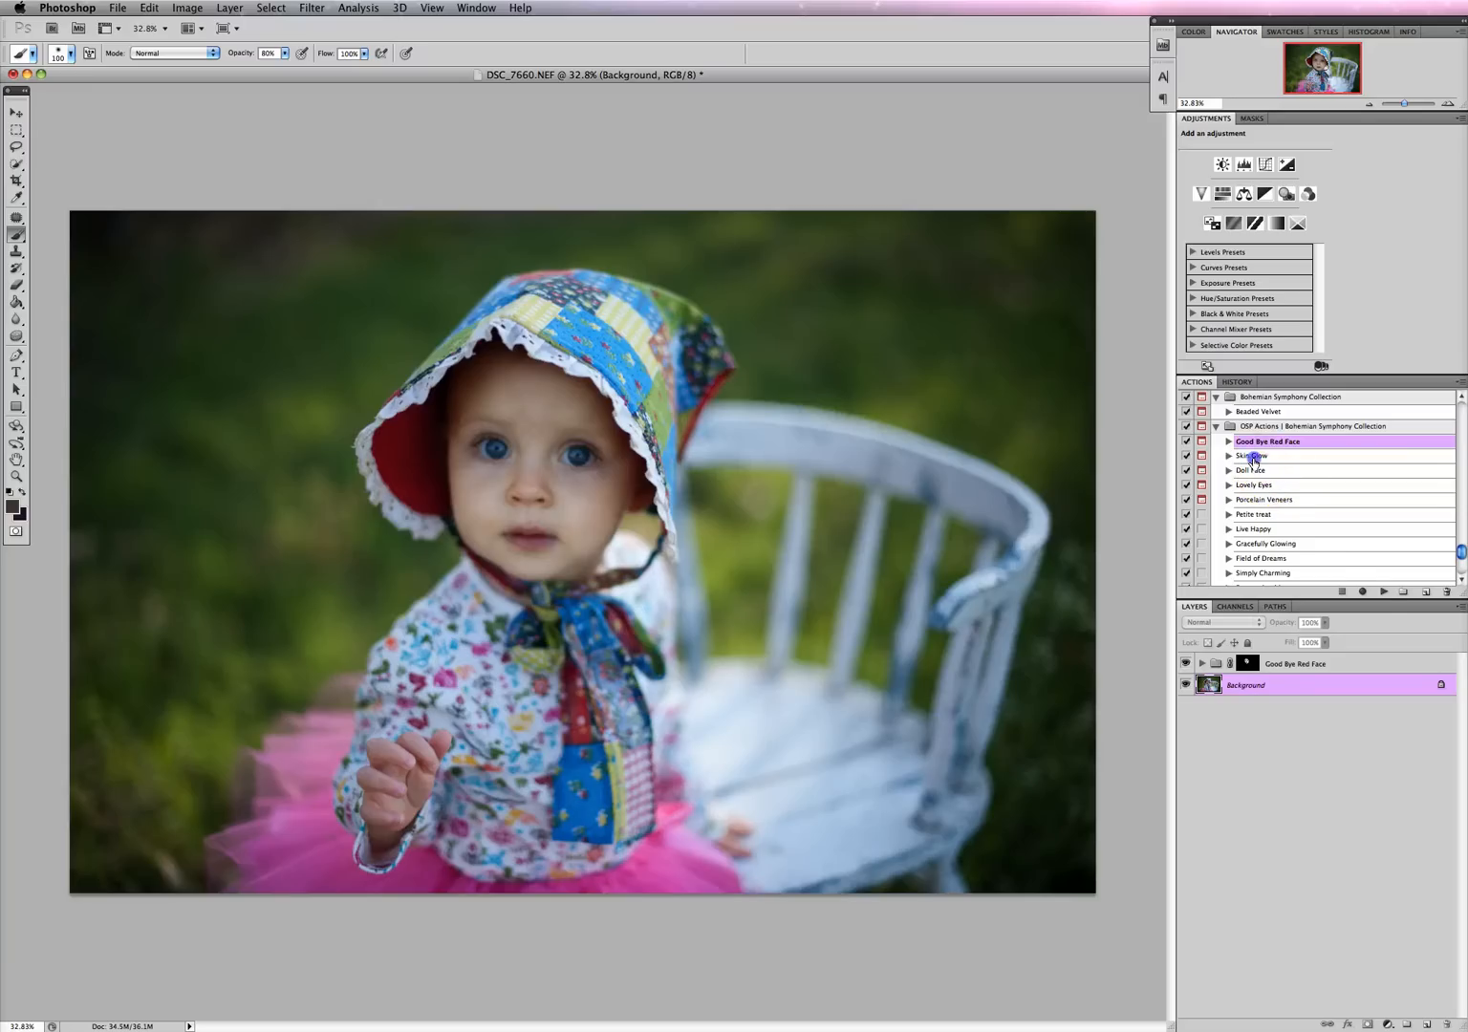
click(1382, 593)
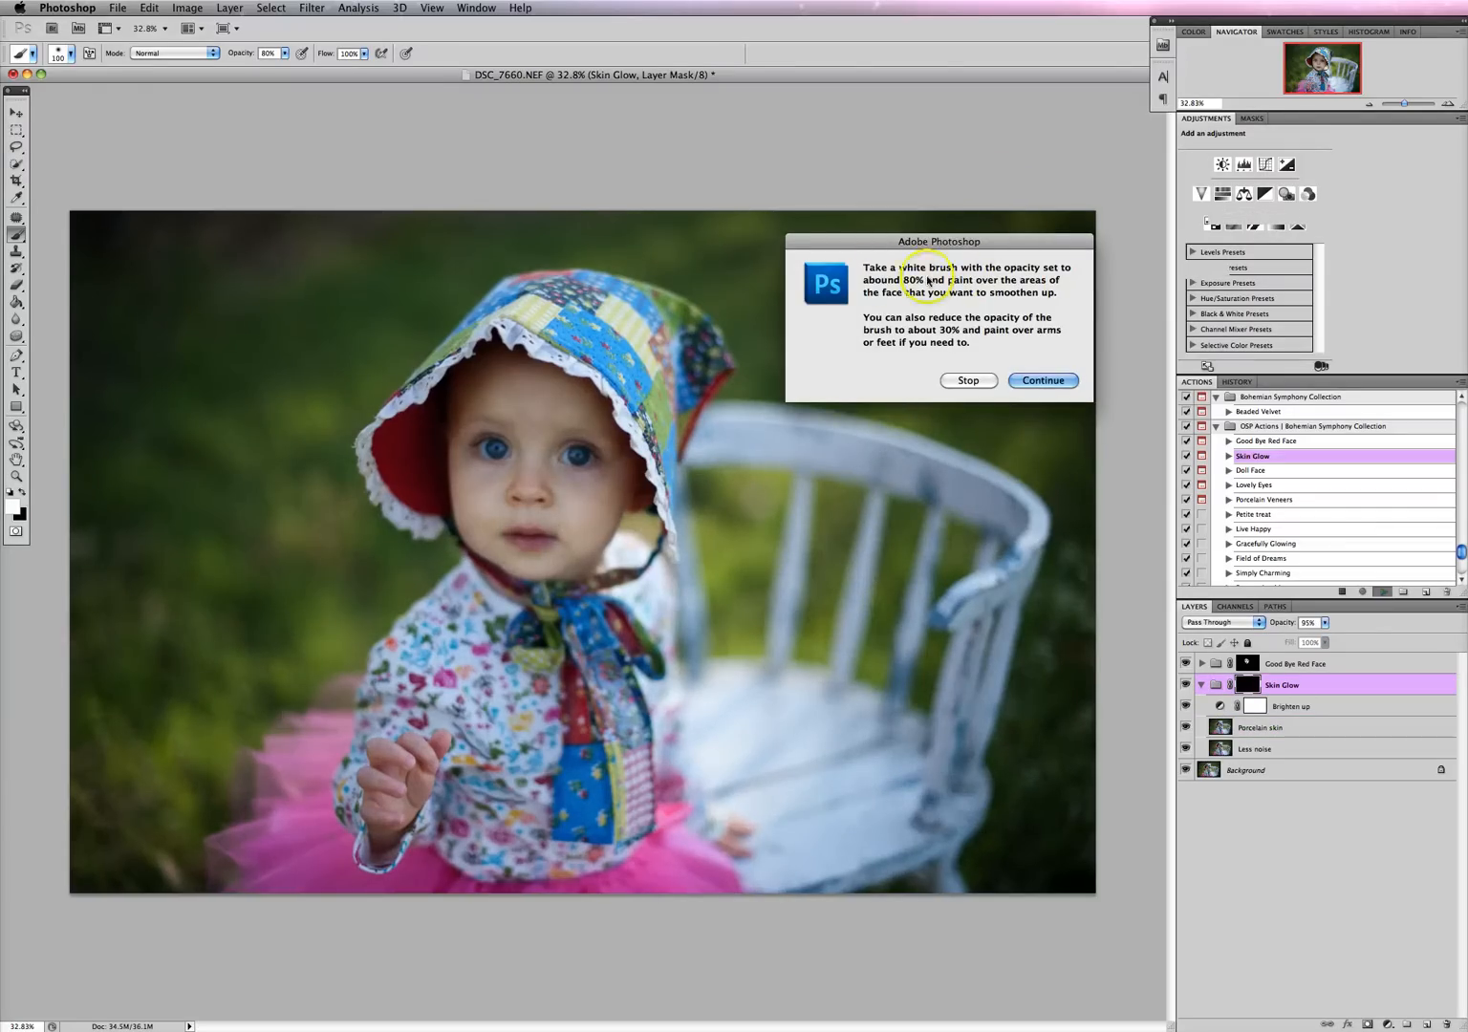
click(1041, 382)
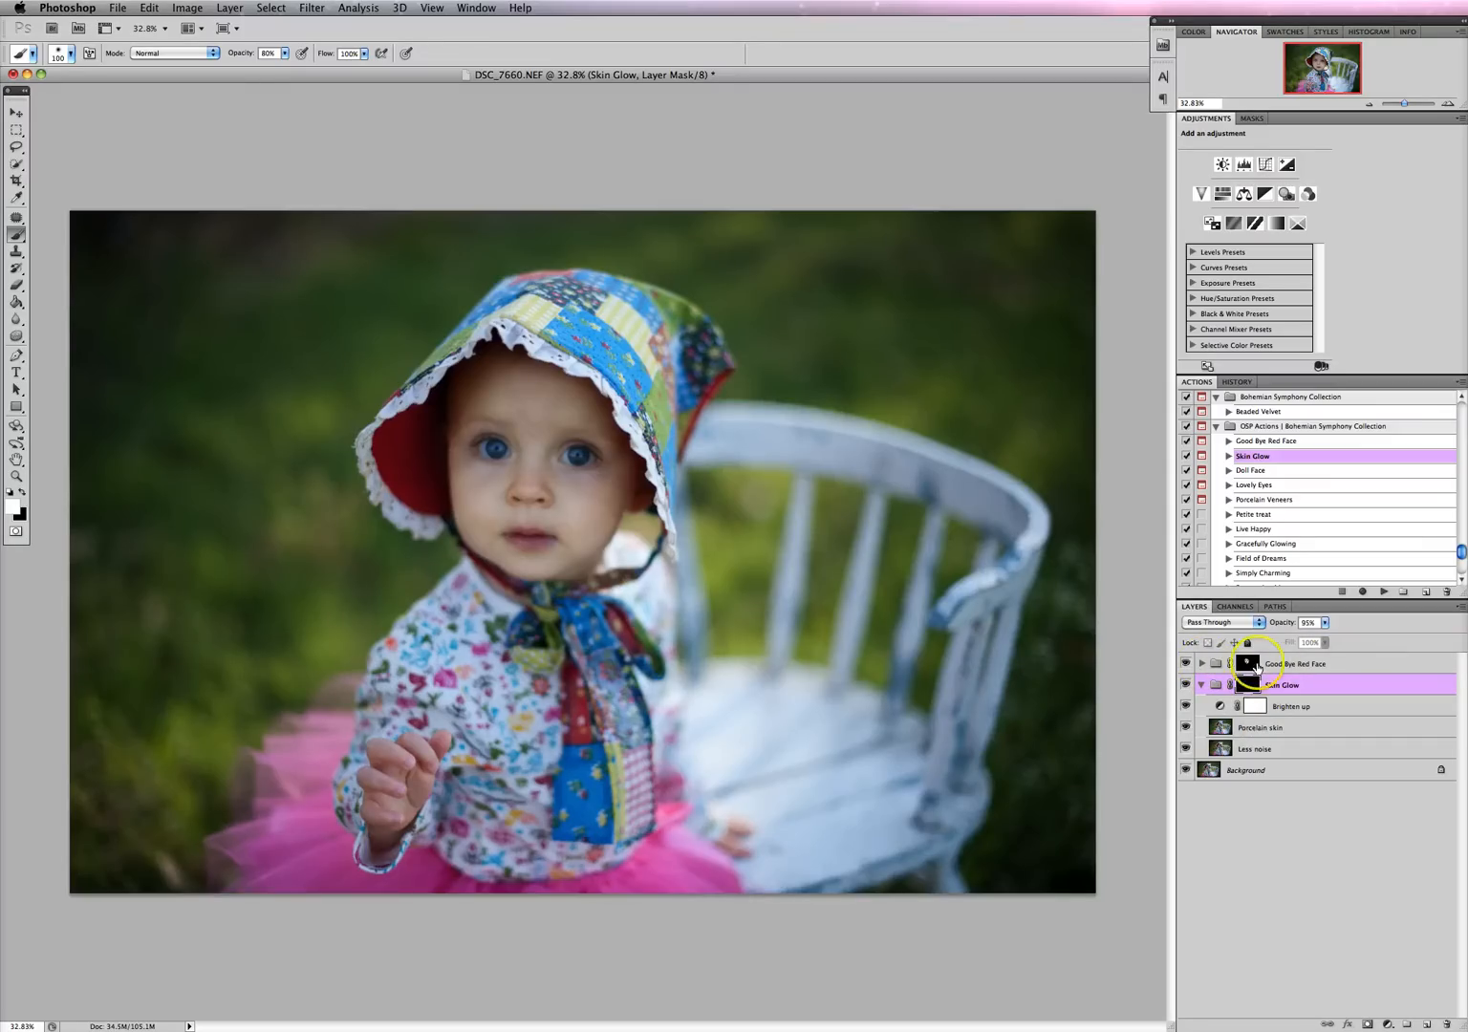
Toggle the visibility of the Good Bye Red Face group and the Skin Glow group
click(1185, 663)
click(1186, 663)
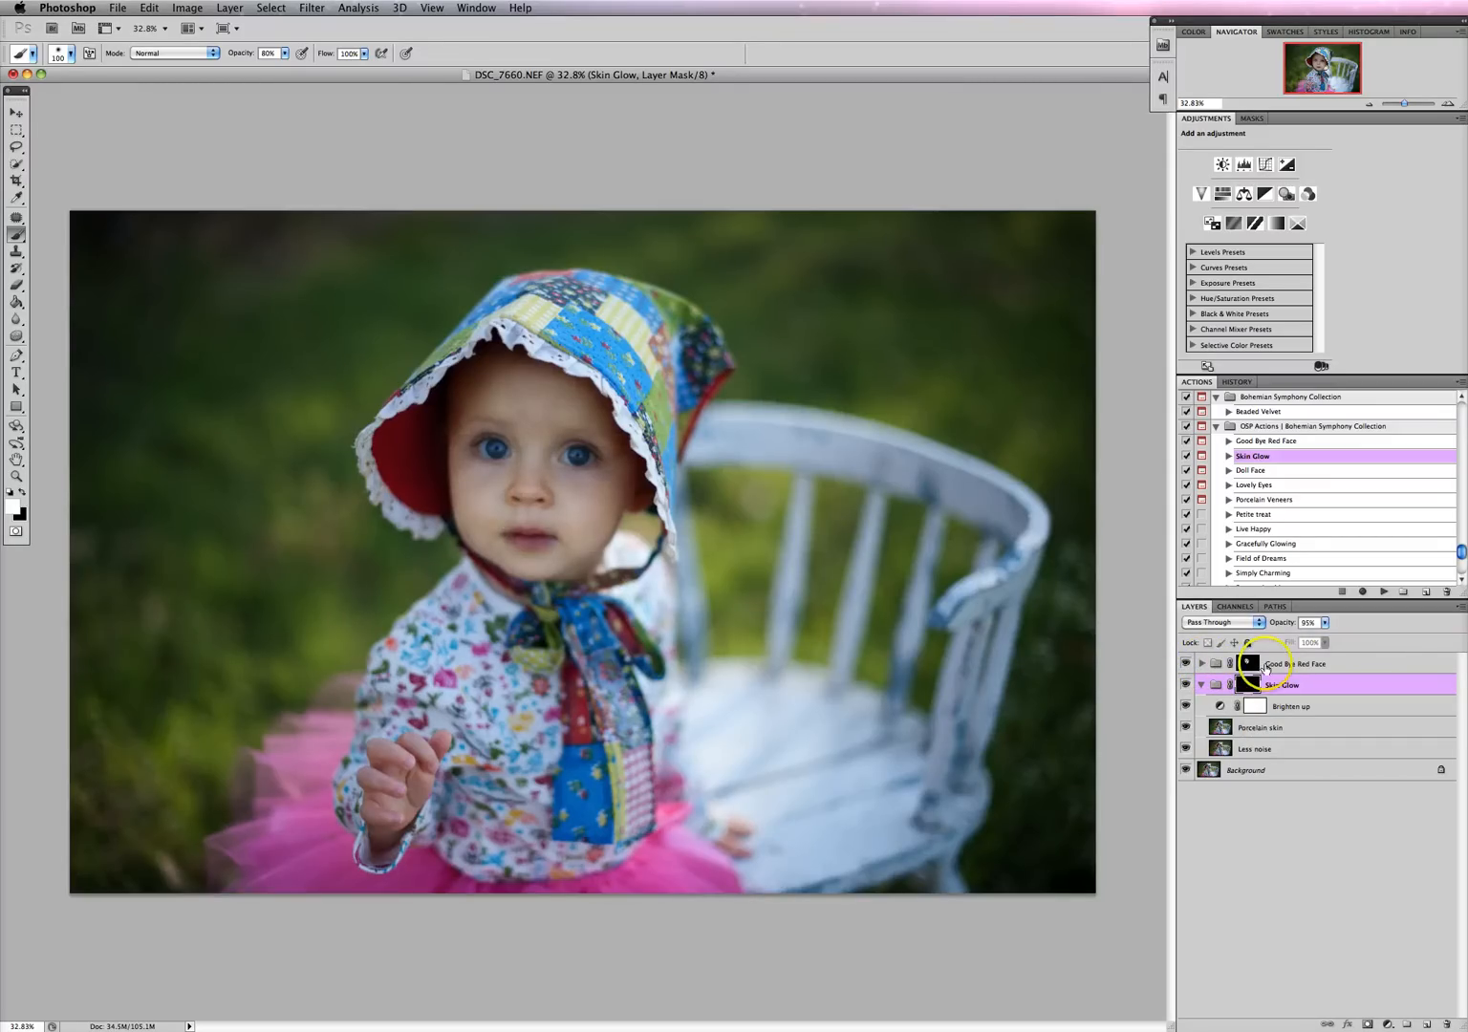
click(1185, 685)
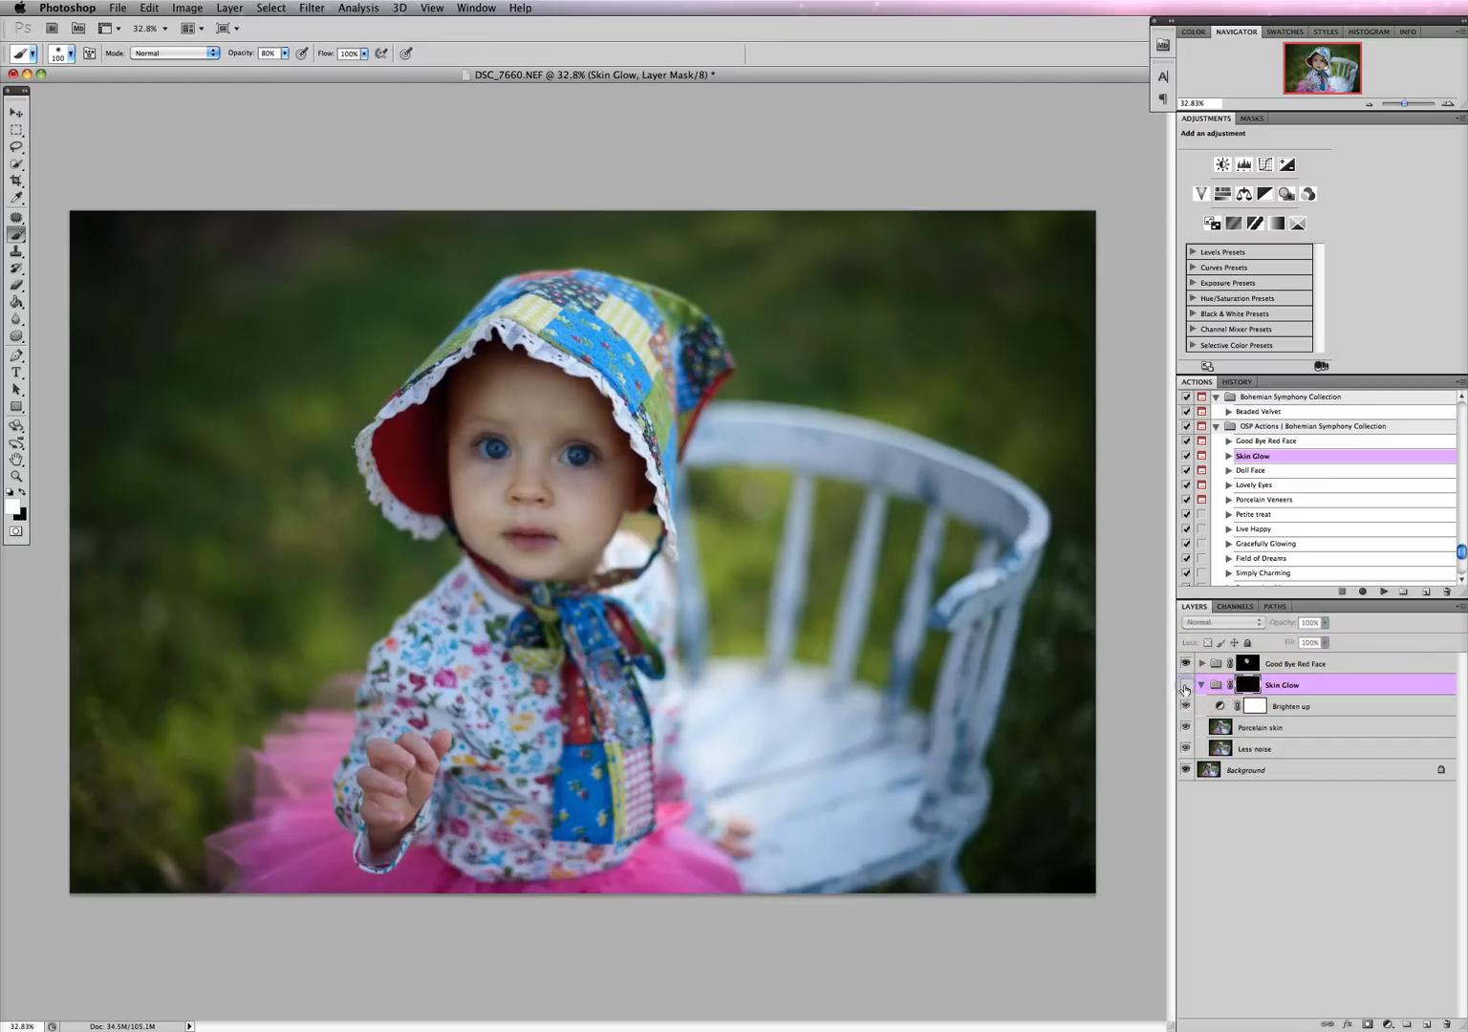
click(1185, 685)
click(1186, 685)
click(1185, 685)
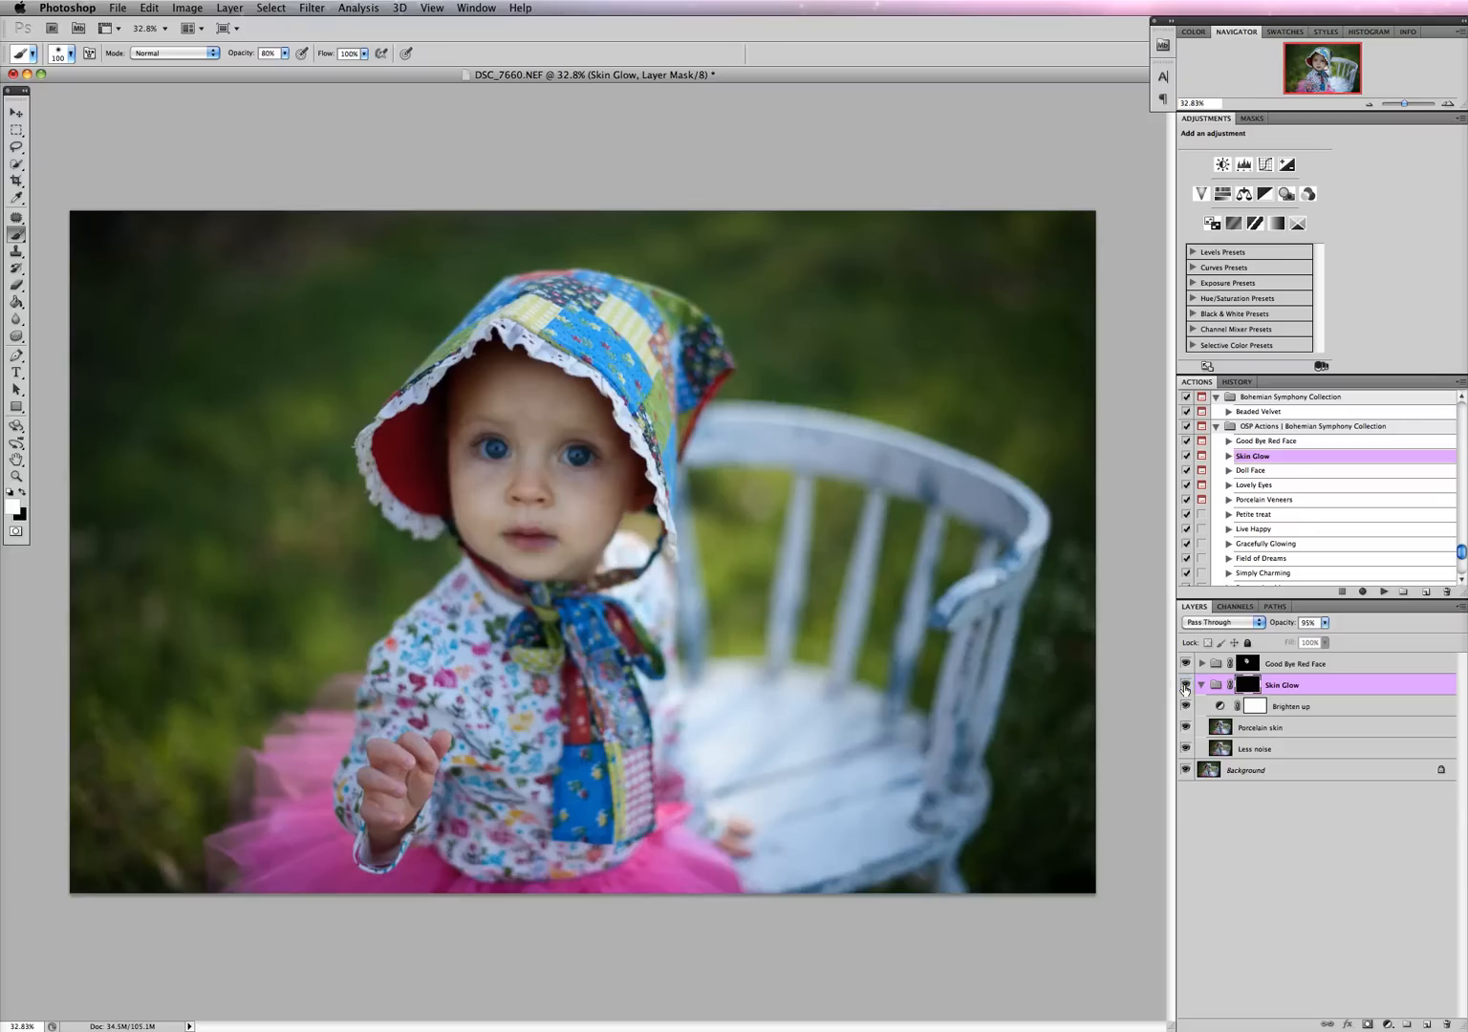
Target the Skin Glow group's layer mask with white (ffffff) as the foreground color for painting the face
click(1247, 684)
click(12, 509)
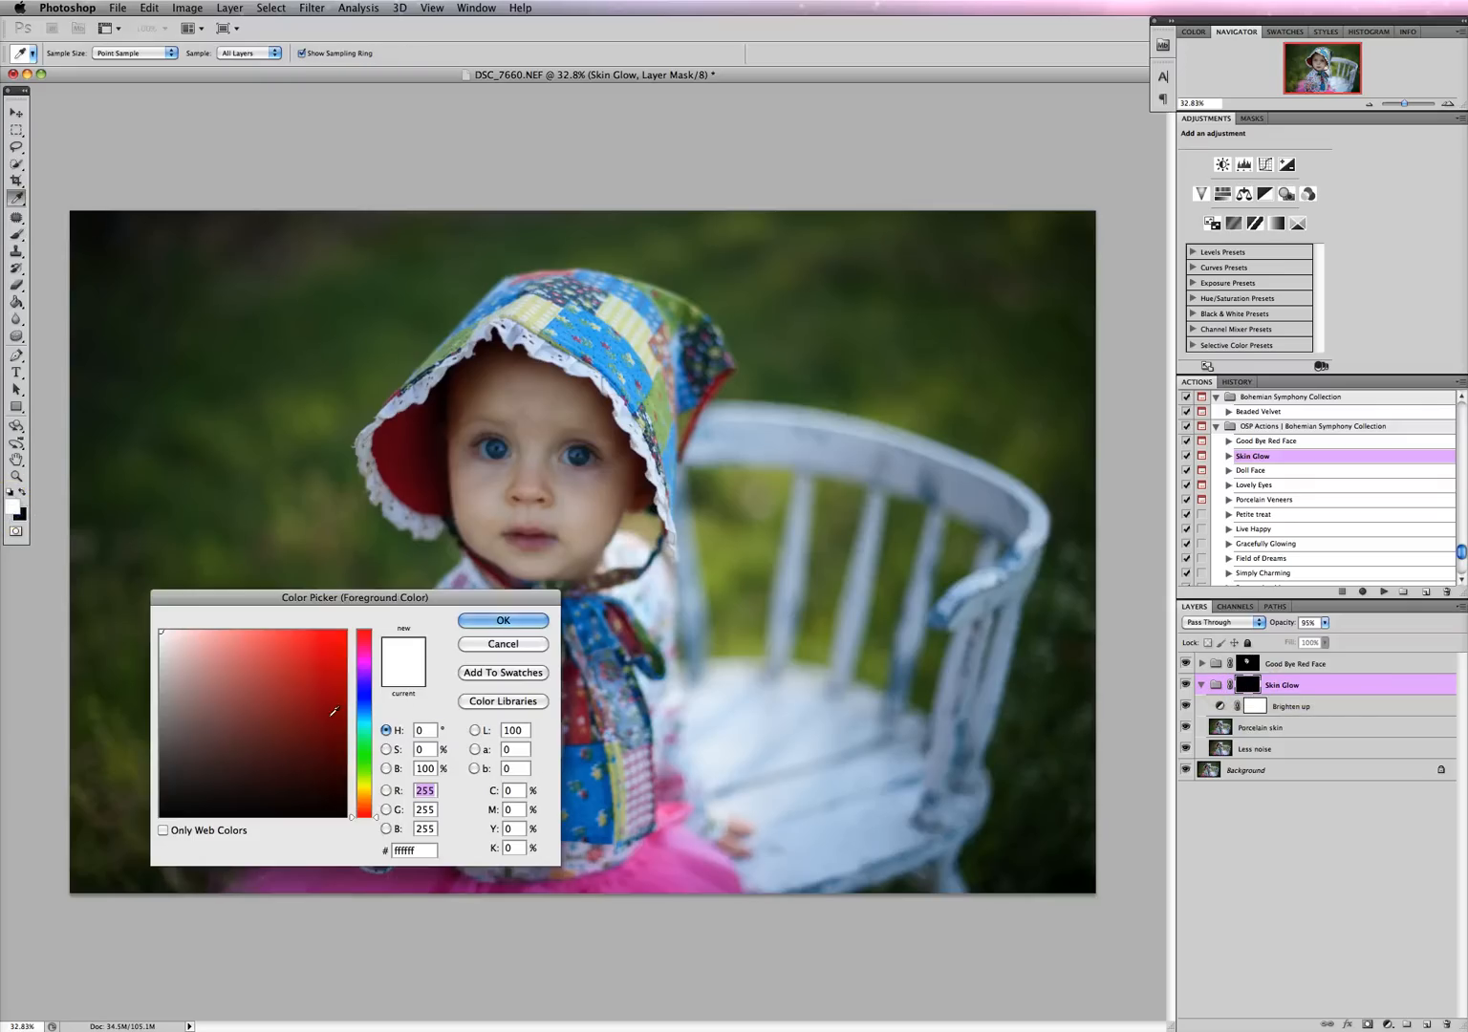
click(502, 614)
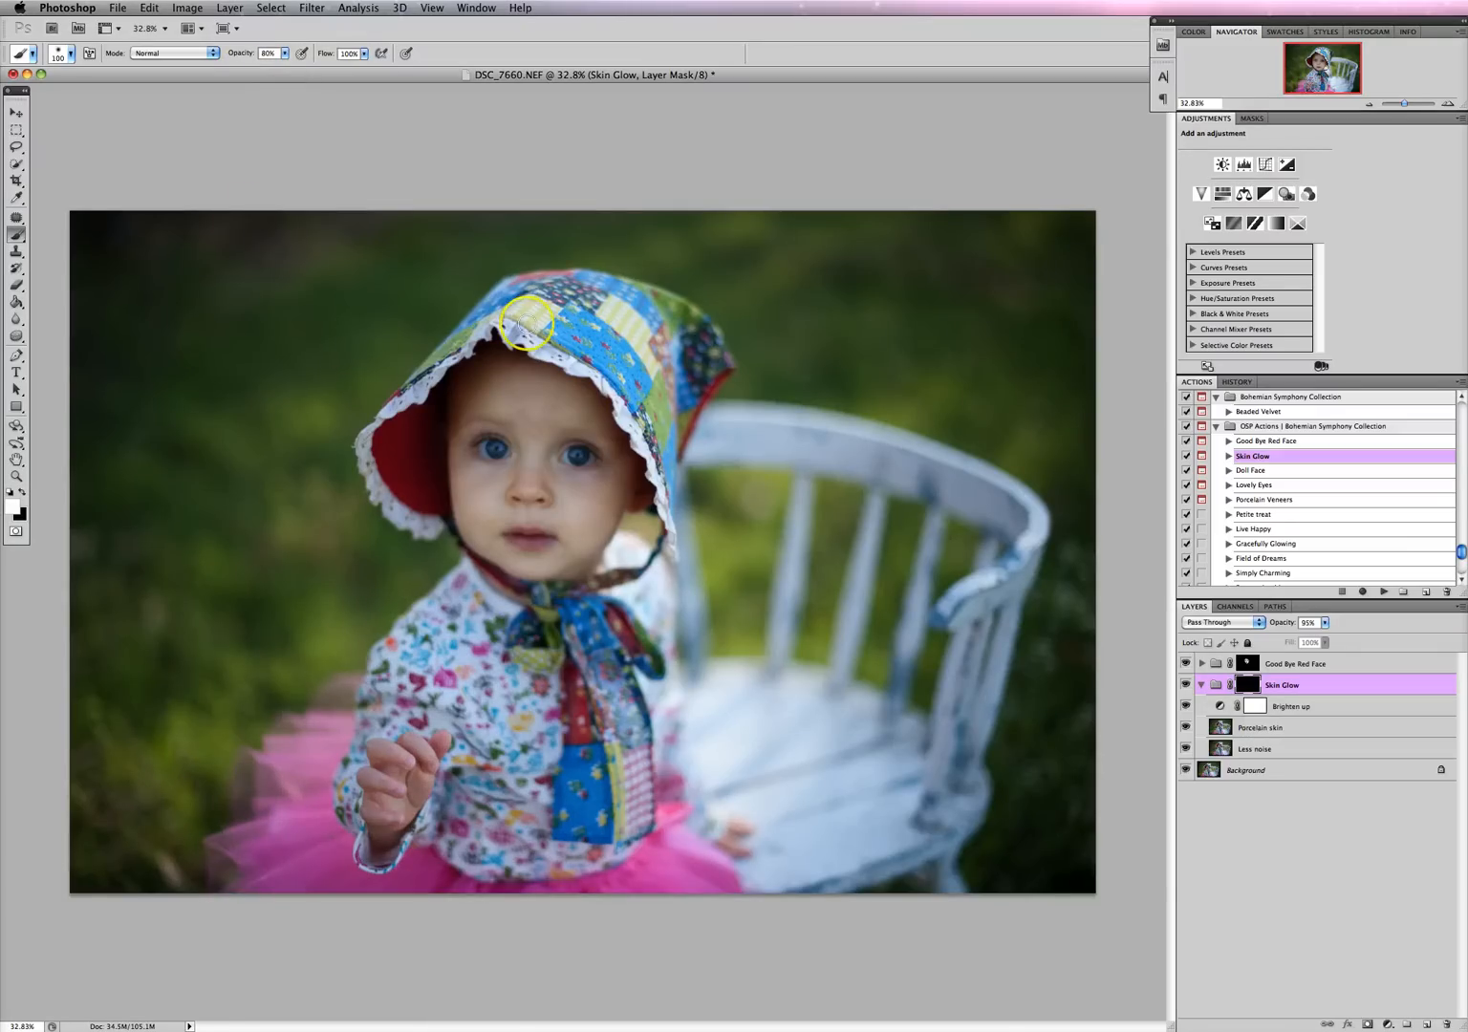
scroll(526, 325, up, 5)
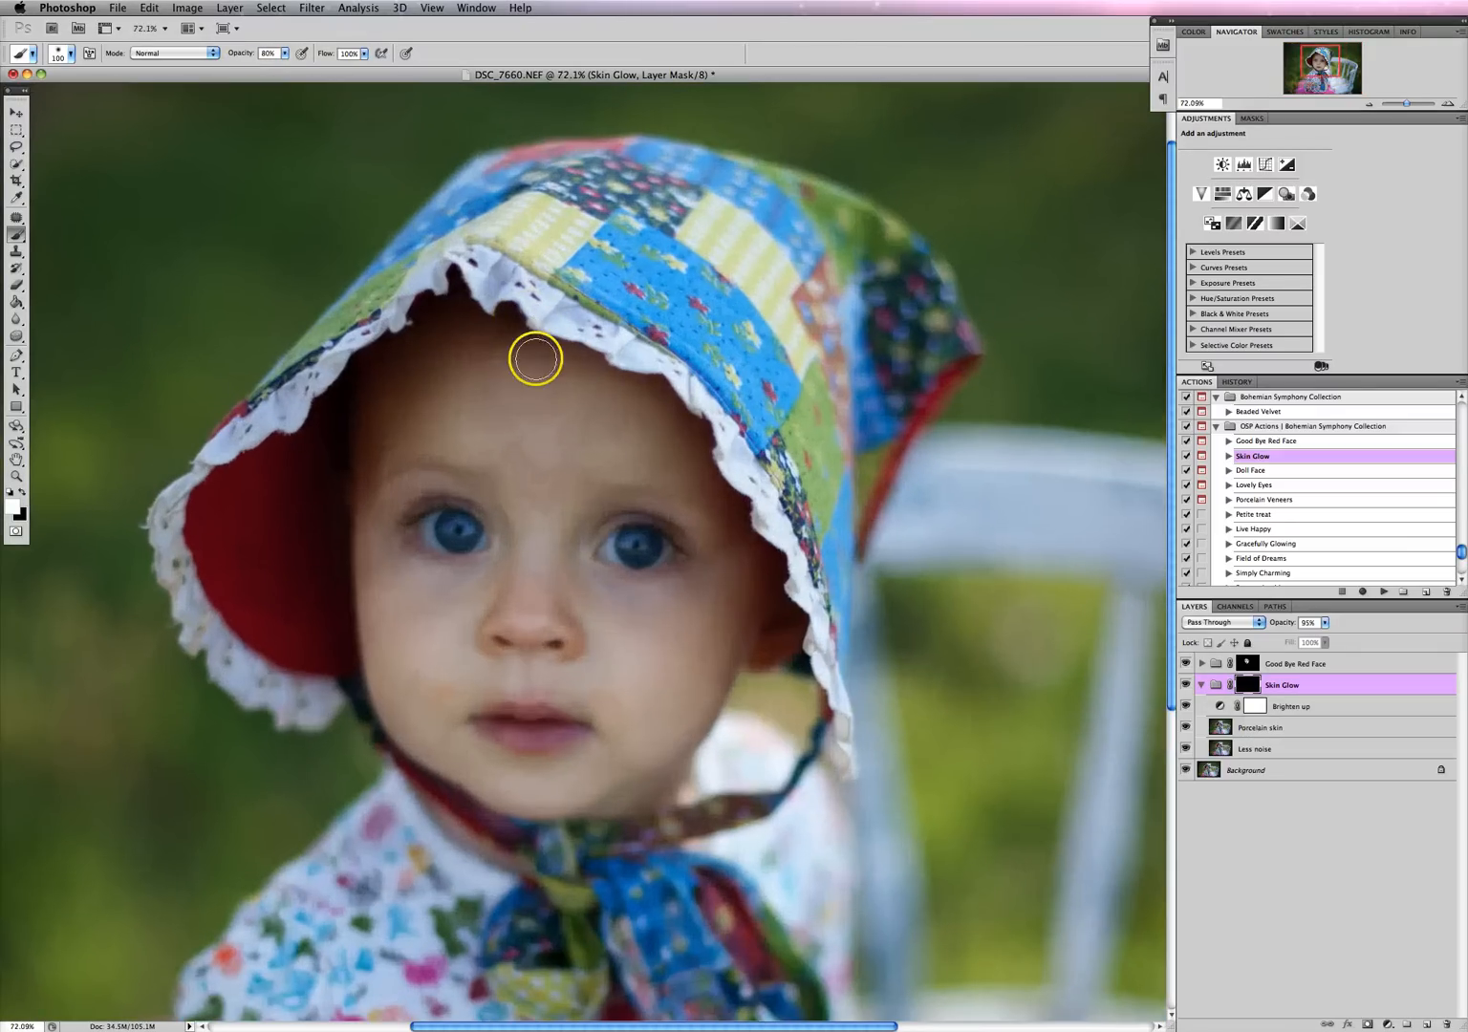
mouse_move(584, 455)
mouse_down()
mouse_move(709, 538)
mouse_move(662, 489)
mouse_move(581, 459)
mouse_up()
Display the red mask overlay, resize the brush and paint the forehead in white on the Skin Glow mask
key(backslash)
key(bracketright)
key(bracketright)
key(bracketright)
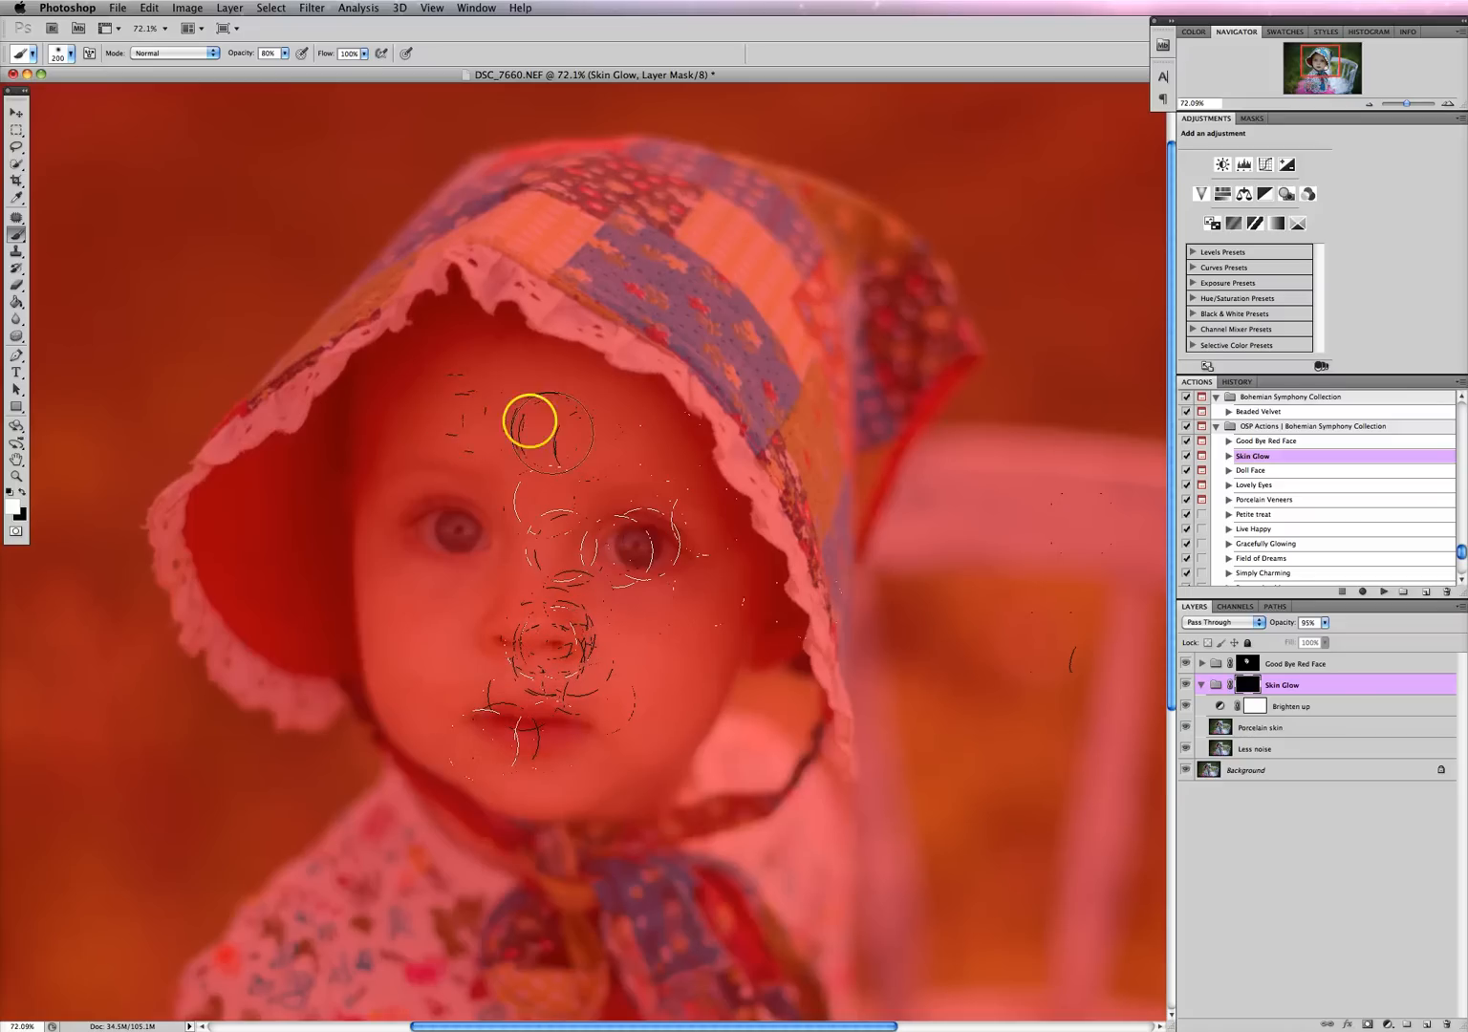
key(bracketright)
key(bracketright)
key(bracketleft)
key(bracketleft)
key(bracketleft)
key(bracketleft)
mouse_move(448, 376)
mouse_down()
mouse_move(530, 385)
mouse_move(546, 418)
mouse_move(686, 450)
mouse_move(419, 399)
mouse_move(360, 452)
mouse_up()
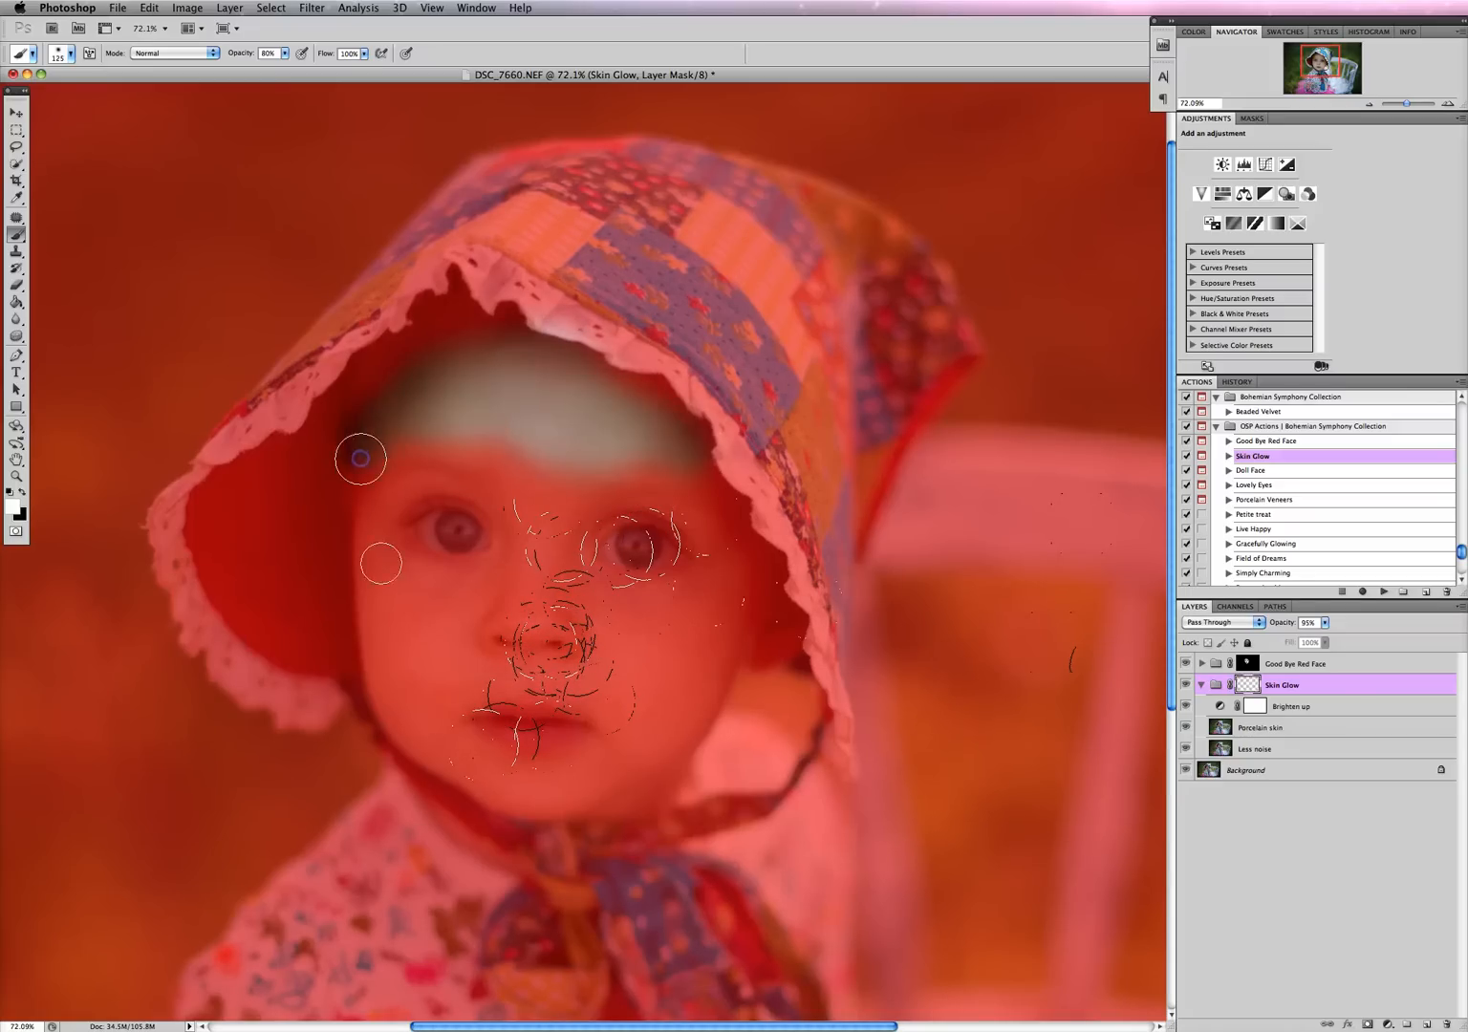
Paint the temples, cheeks, nose bridge, chin and skin around the mouth in white, reducing the brush to 80 px
key(bracketleft)
mouse_move(369, 537)
mouse_down()
mouse_move(381, 616)
mouse_move(491, 595)
mouse_move(513, 566)
mouse_move(521, 579)
mouse_move(542, 467)
mouse_move(553, 573)
mouse_move(542, 569)
mouse_move(709, 619)
mouse_move(724, 603)
mouse_move(701, 492)
mouse_move(707, 659)
mouse_move(661, 667)
mouse_move(622, 638)
mouse_move(665, 654)
mouse_move(651, 738)
mouse_move(596, 787)
mouse_move(469, 768)
mouse_move(368, 647)
mouse_move(389, 698)
mouse_move(429, 657)
mouse_move(432, 674)
mouse_move(456, 670)
mouse_move(450, 684)
mouse_move(479, 676)
mouse_move(461, 683)
mouse_move(457, 642)
mouse_move(466, 668)
mouse_move(555, 667)
mouse_move(593, 686)
mouse_move(564, 613)
mouse_up()
key(bracketright)
key(bracketleft)
key(bracketright)
key(bracketleft)
key(bracketleft)
key(bracketleft)
key(bracketleft)
key(bracketright)
key(bracketleft)
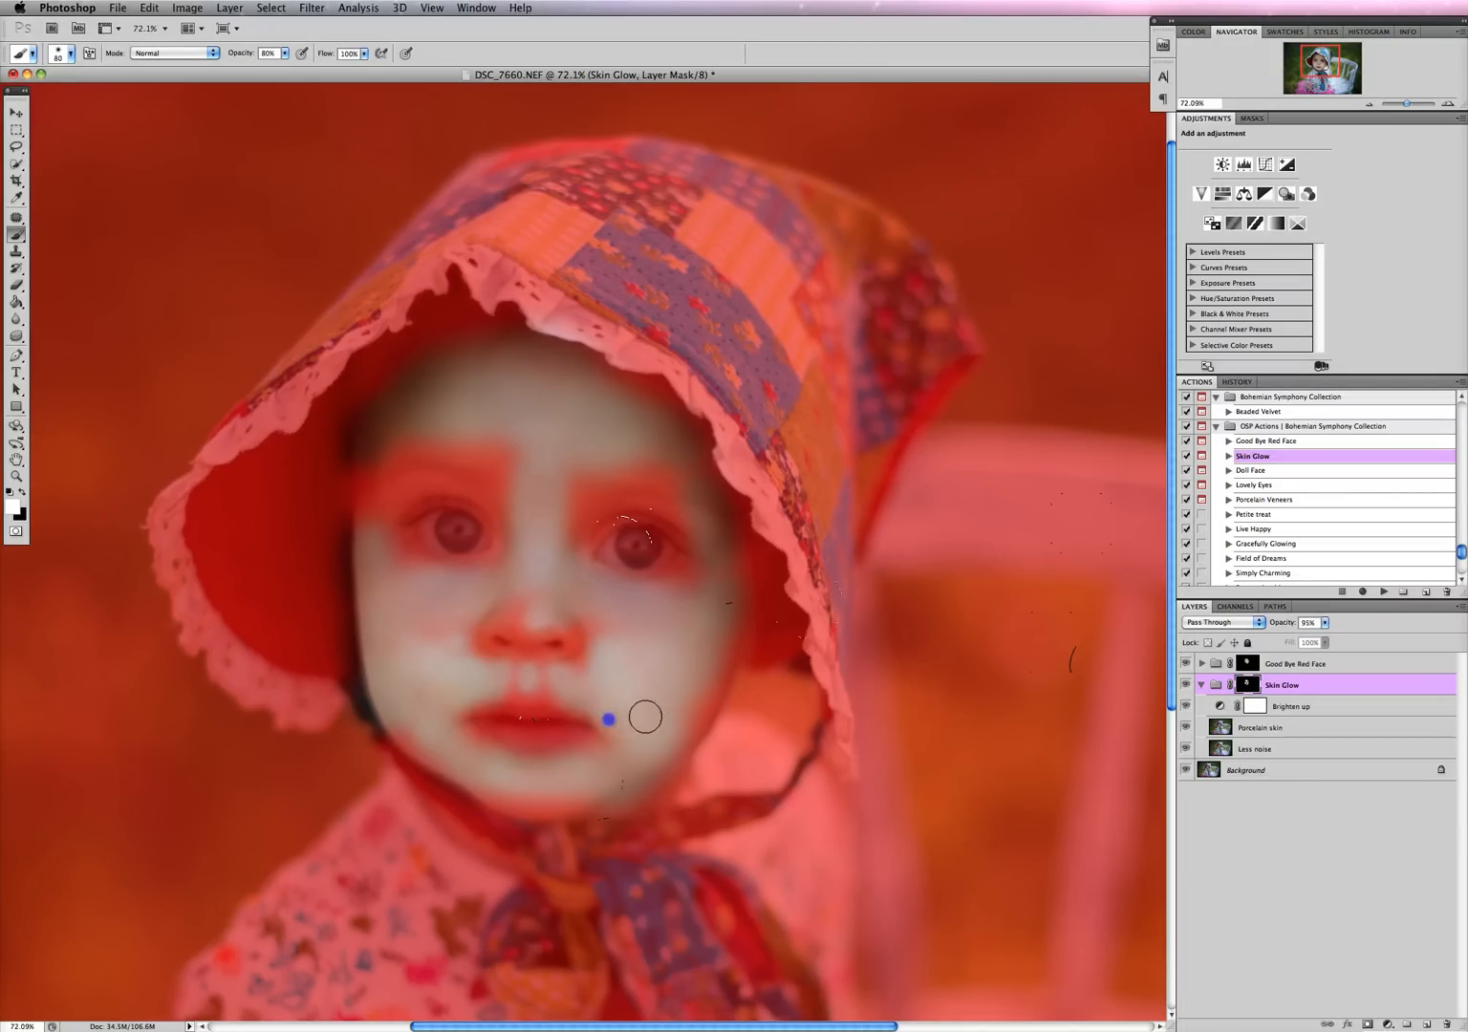
mouse_move(645, 717)
mouse_down()
mouse_move(704, 688)
mouse_move(723, 586)
mouse_move(643, 504)
mouse_move(598, 506)
mouse_move(508, 462)
mouse_up()
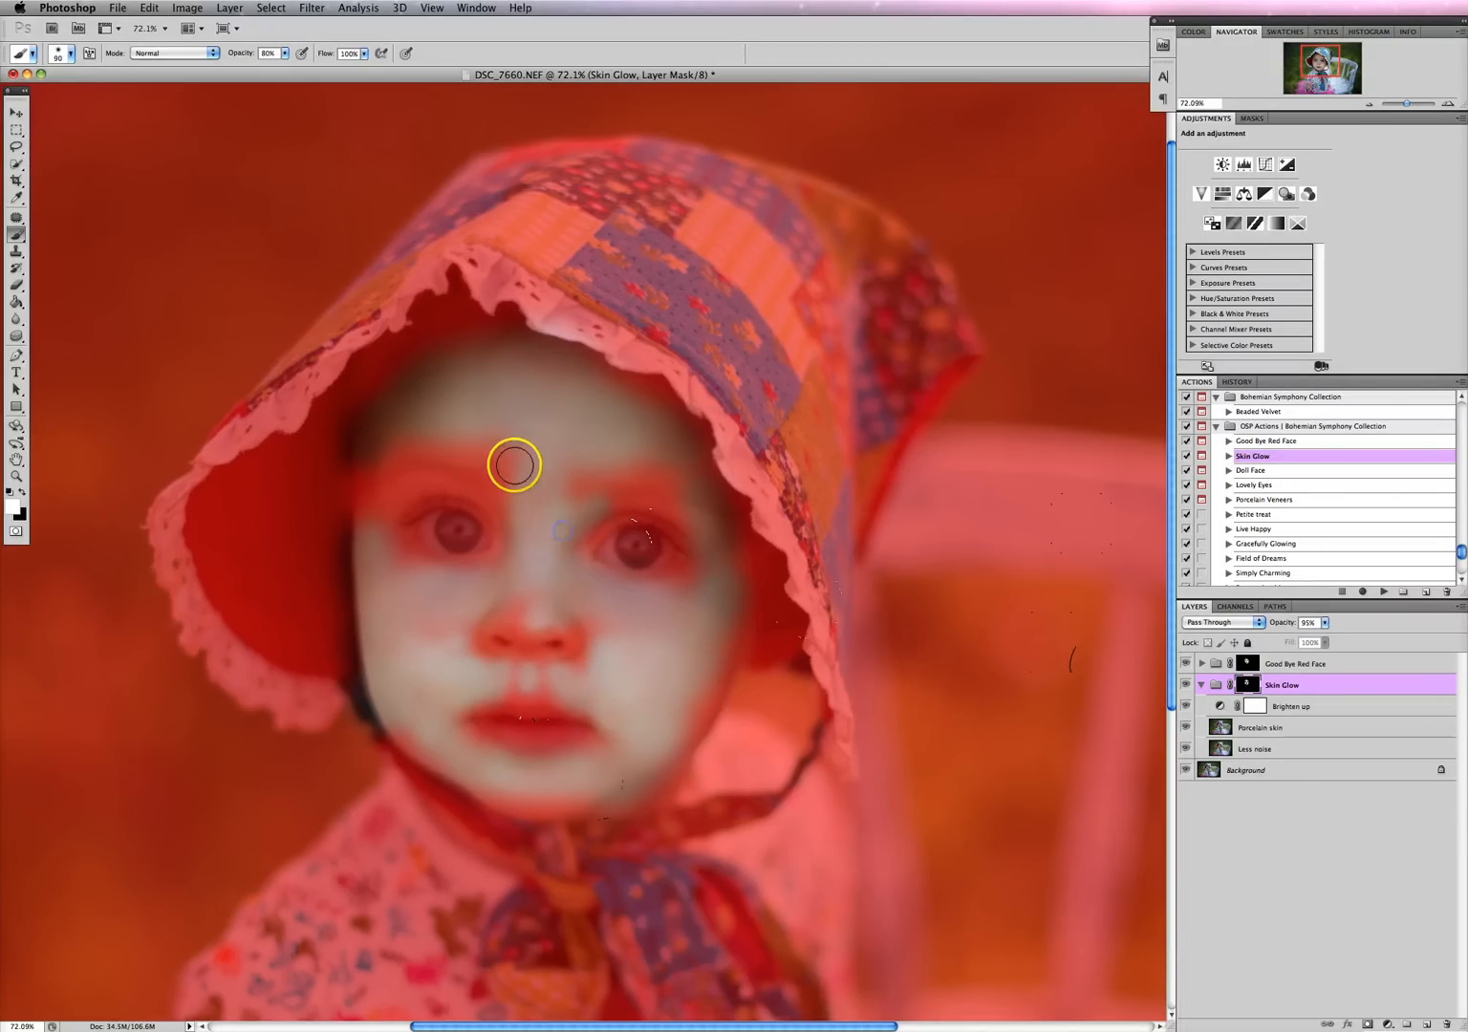
Paint the missed spots above the brow and on the cheeks with a 90 px brush, and hide the mask overlay
key(bracketright)
click(445, 600)
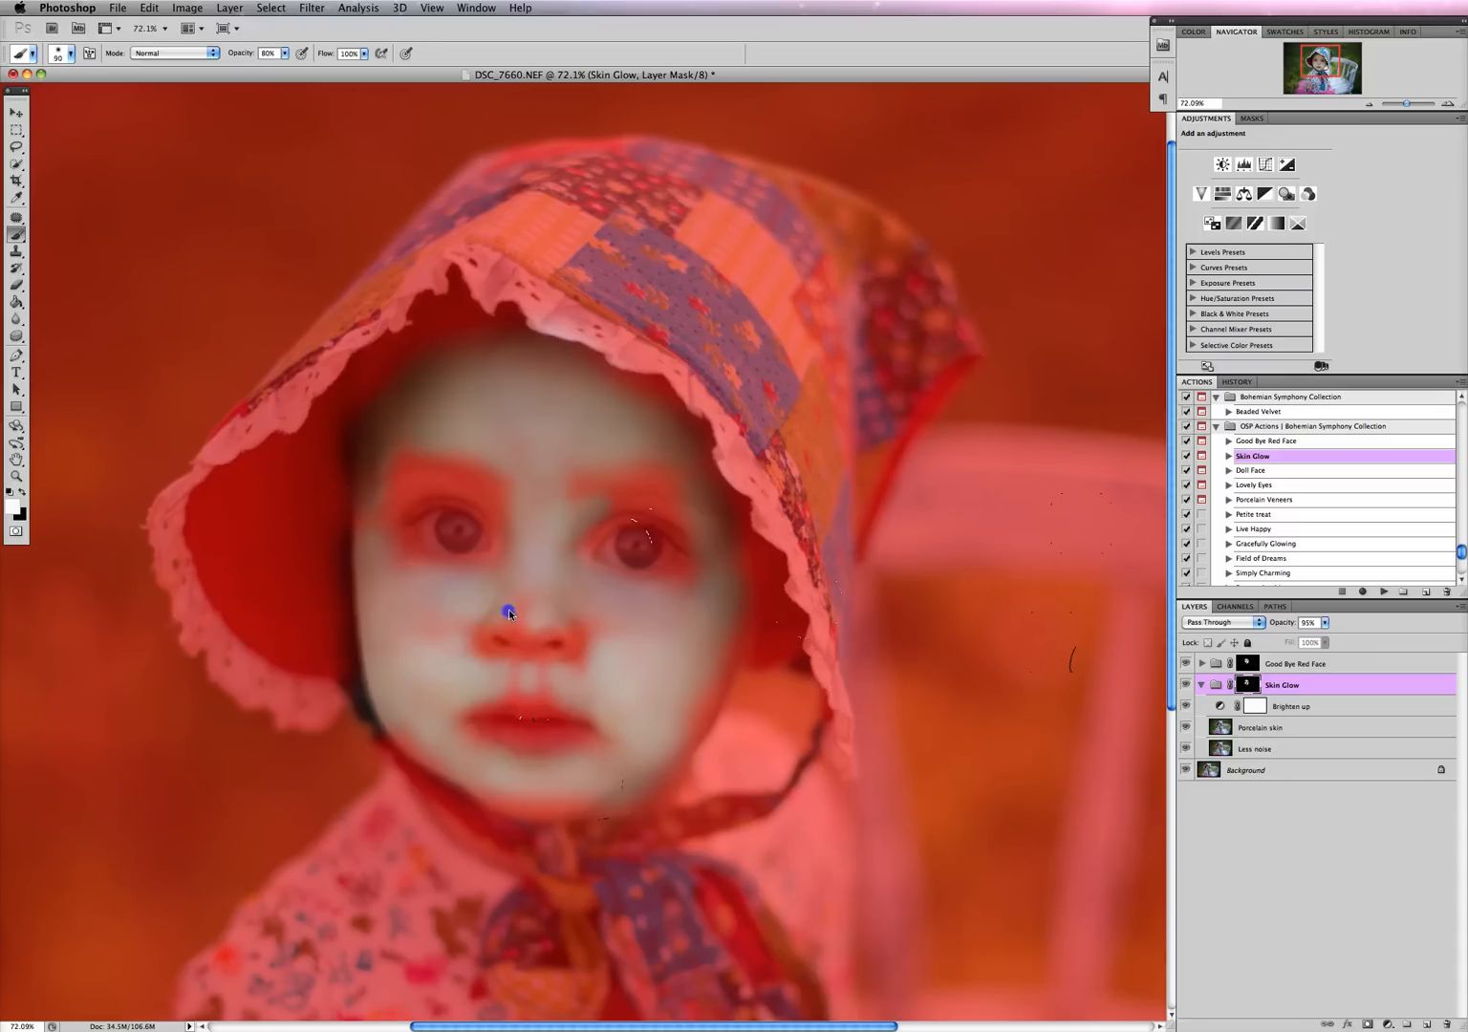
drag(685, 603, 697, 606)
key(backslash)
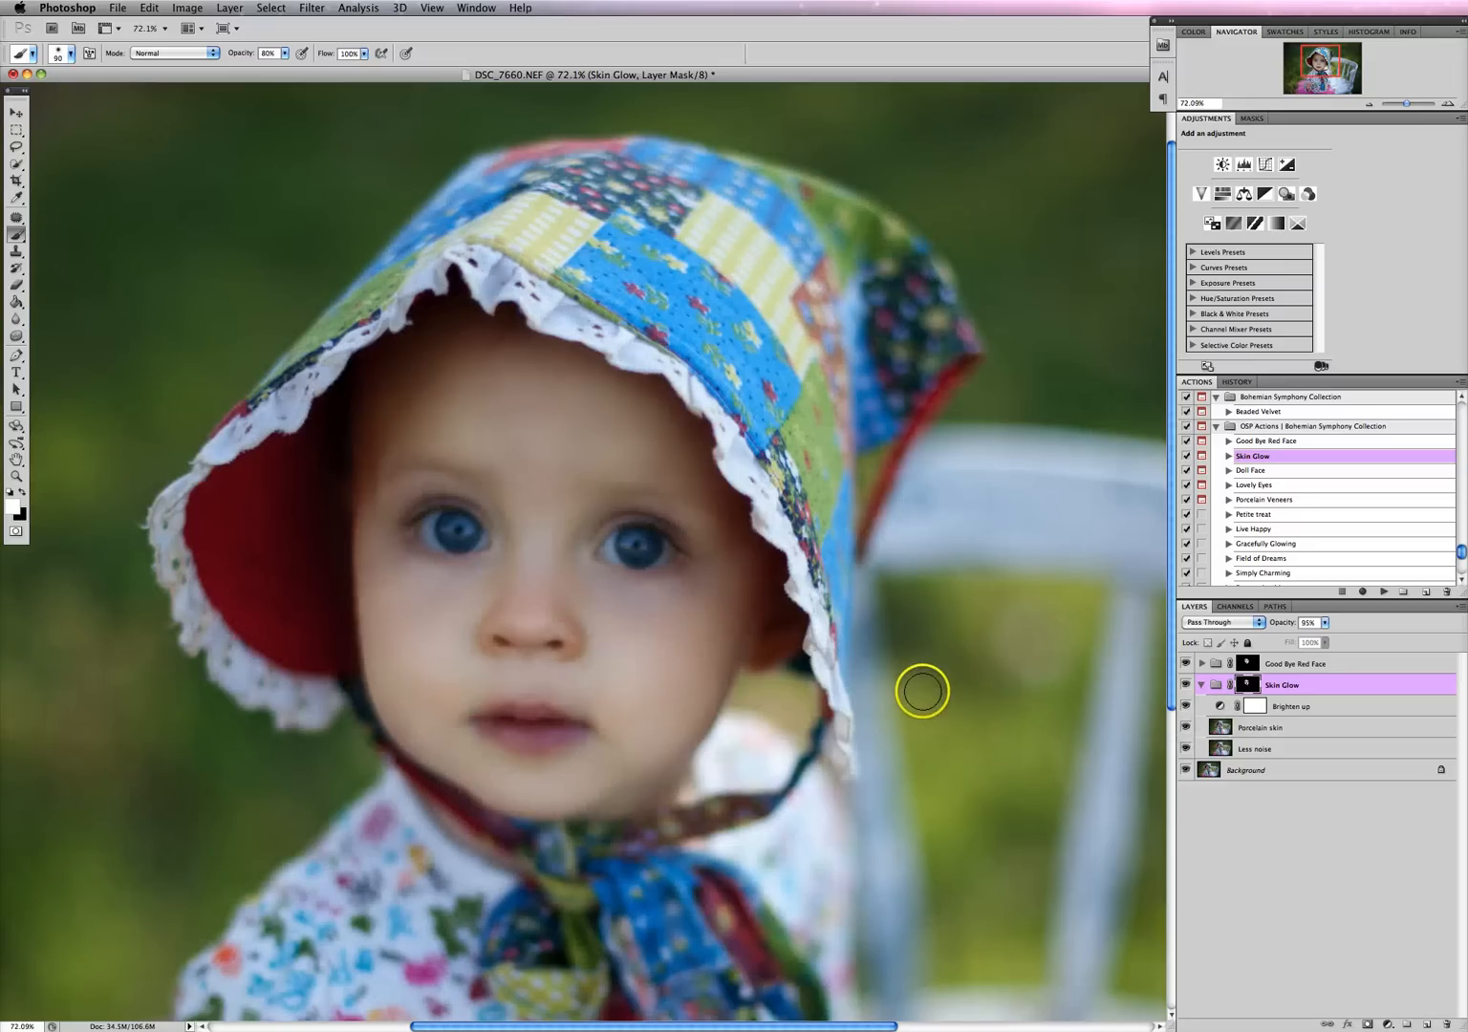
Toggle the visibility of the Skin Glow group to compare the skin before and after smoothing
scroll(908, 686, down, 2)
scroll(908, 687, down, 2)
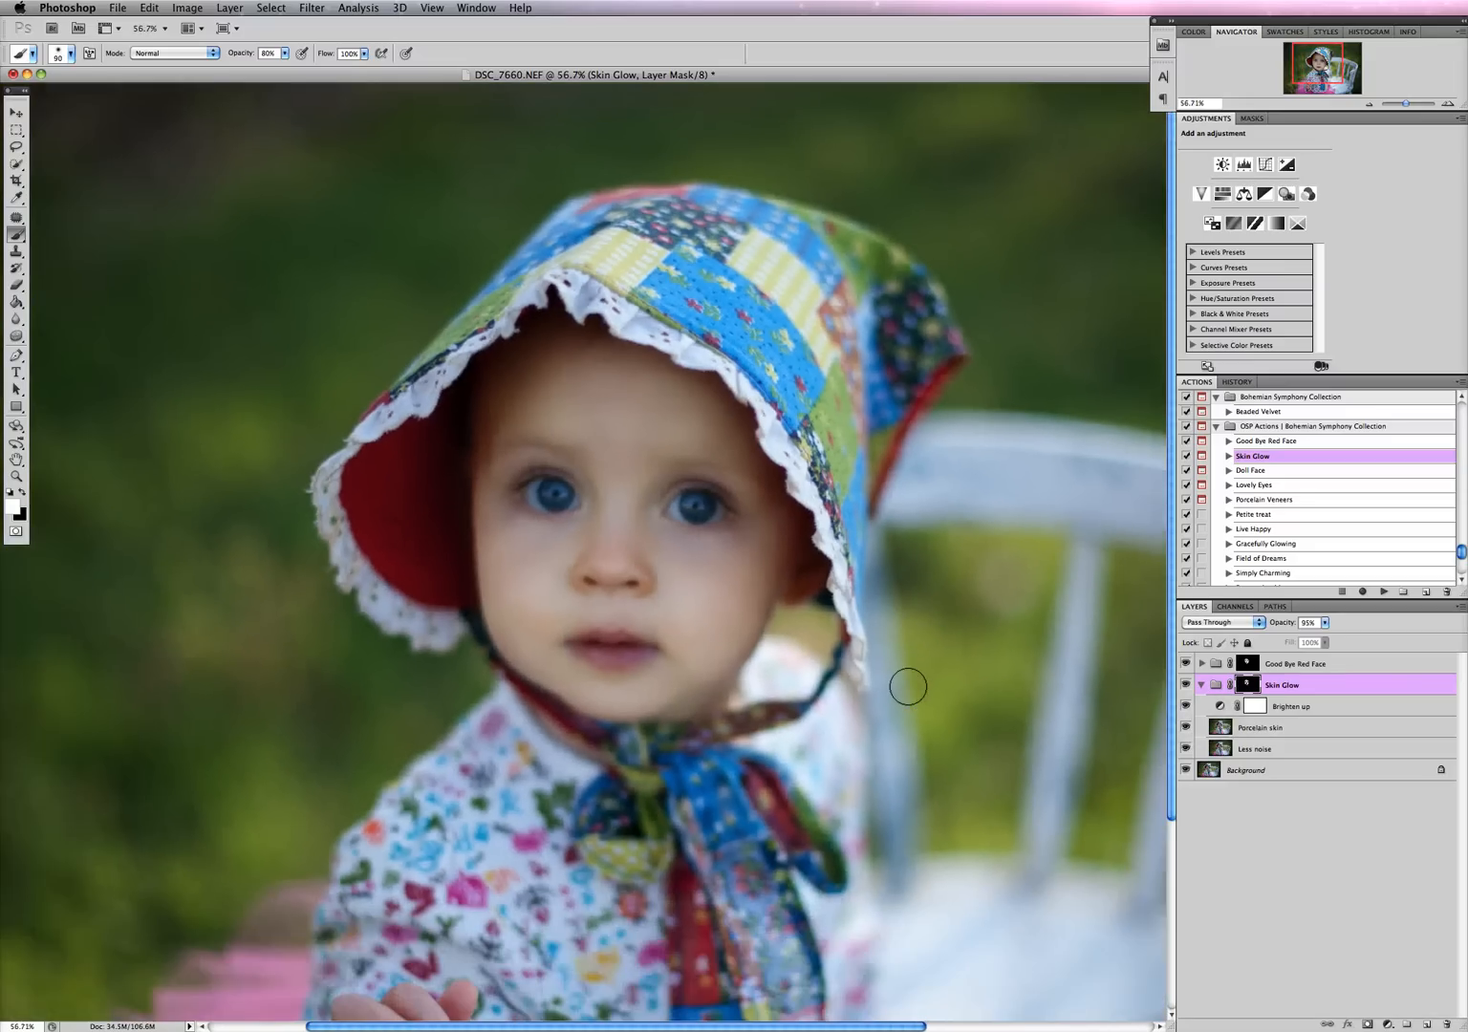
click(1185, 686)
click(1186, 685)
click(1185, 686)
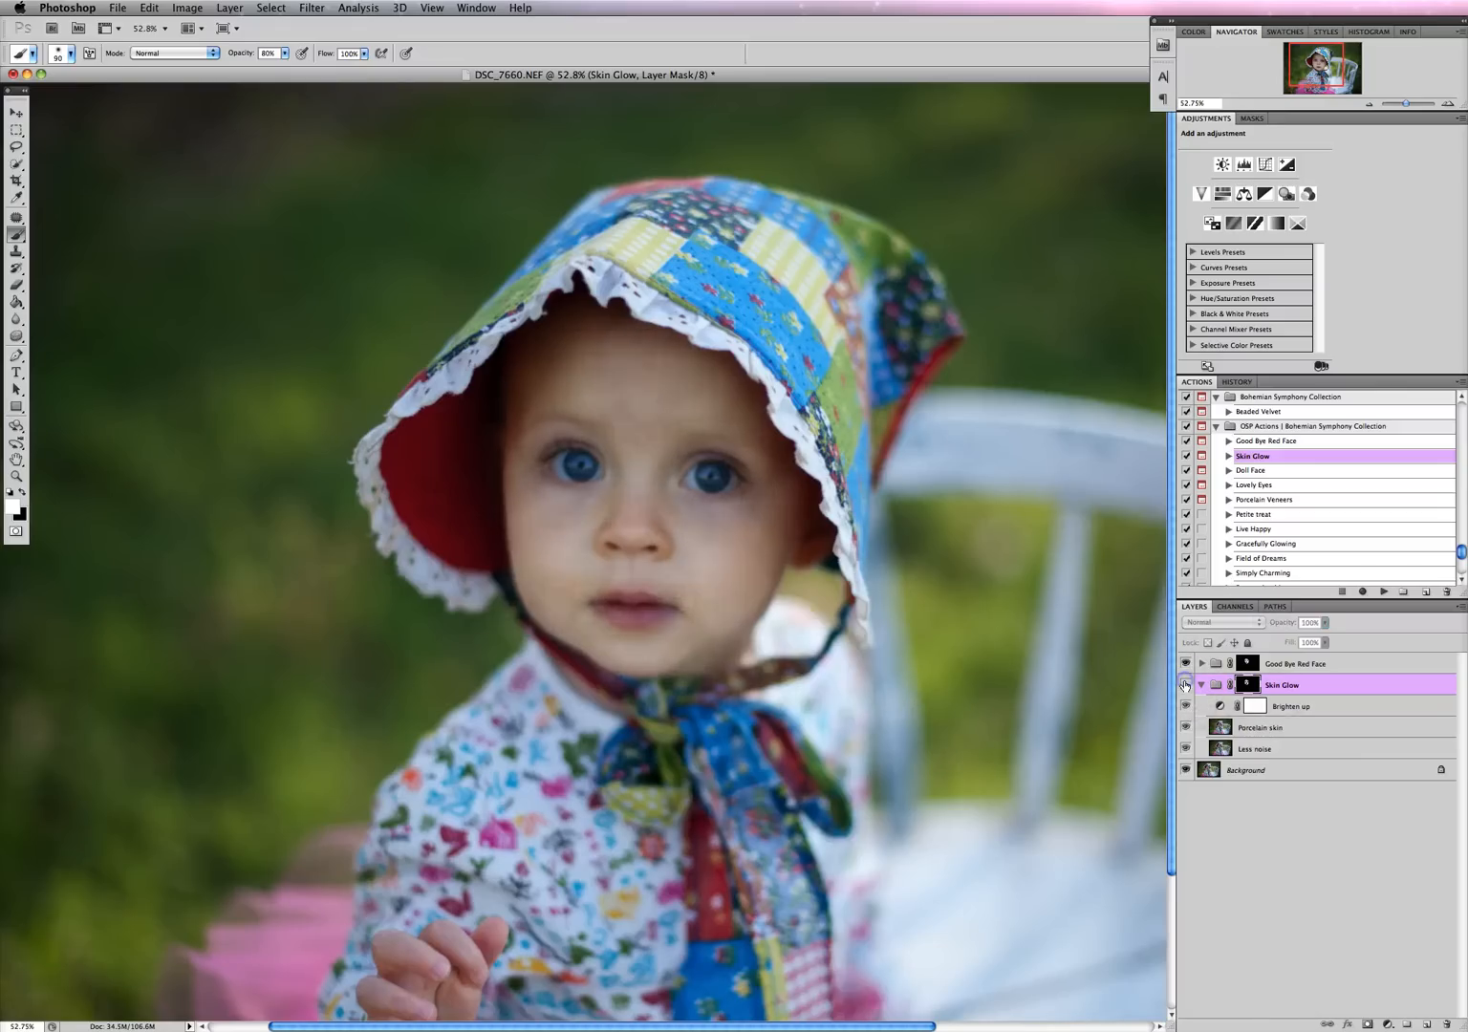
click(1185, 686)
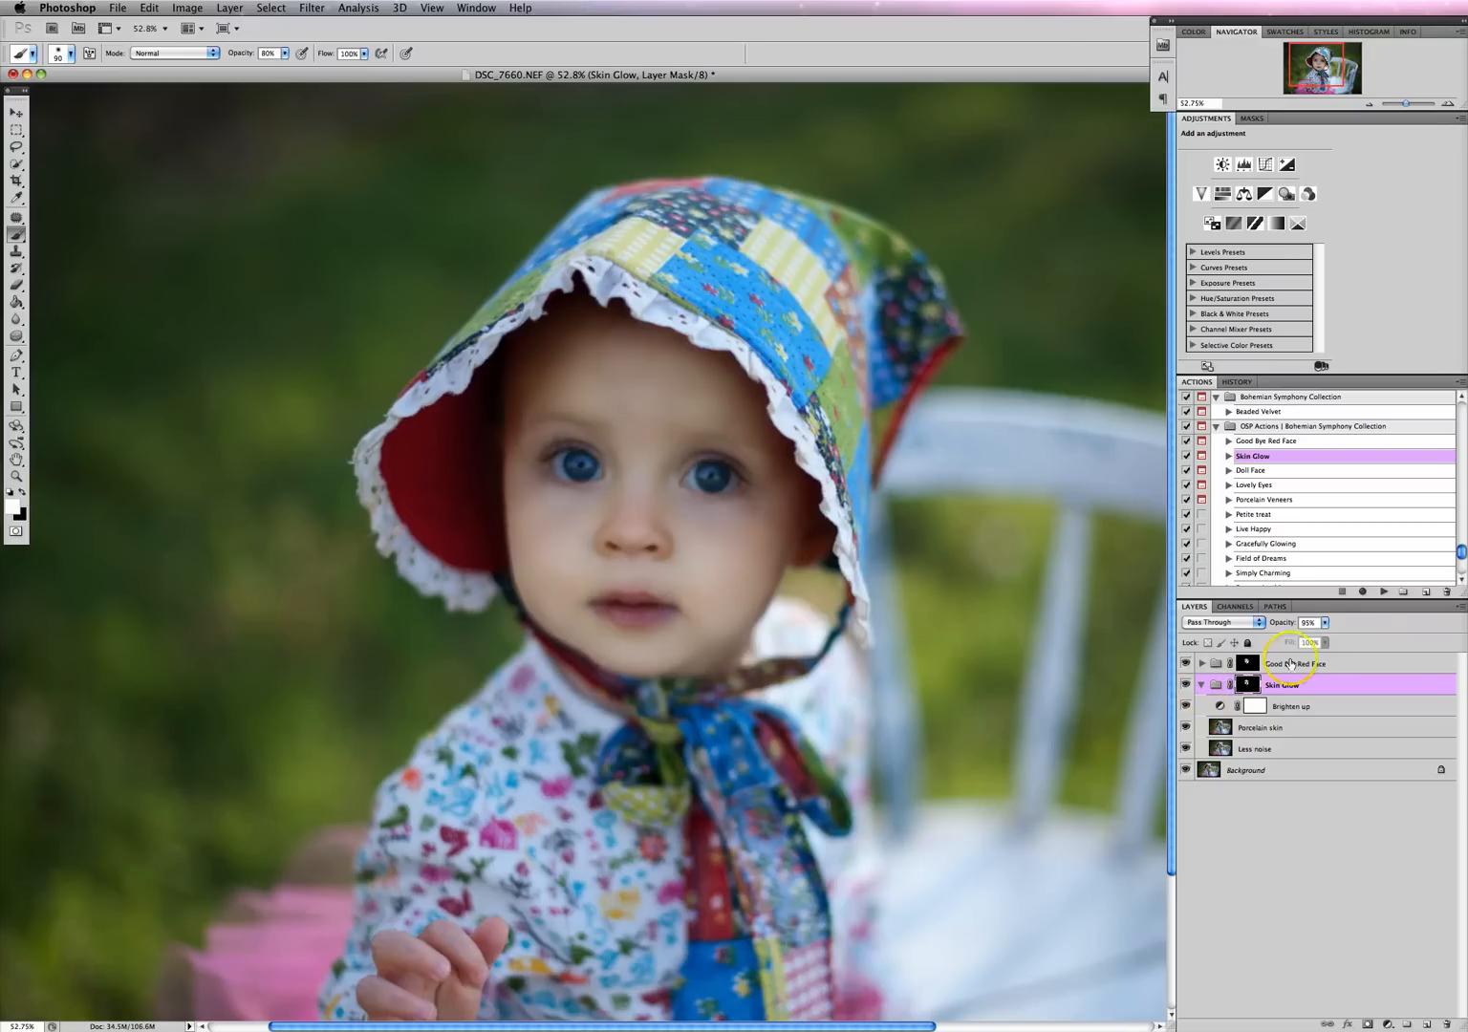
Set the Skin Glow group's opacity to 70% and check the softened effect with the group hidden and shown
click(1326, 622)
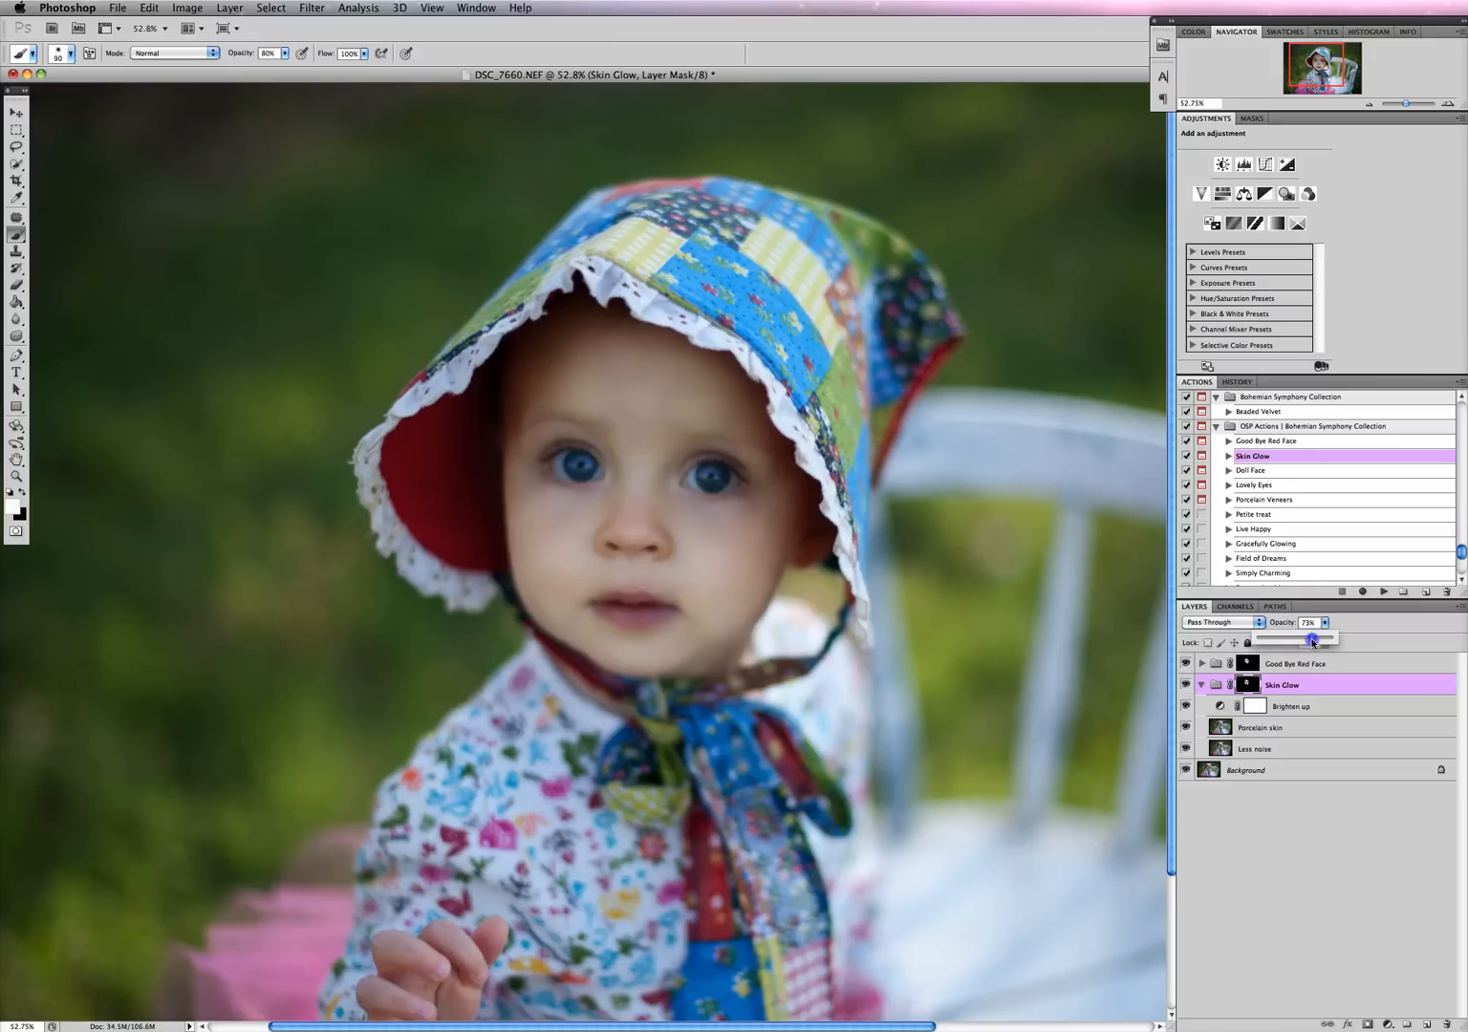
click(1184, 686)
click(1185, 685)
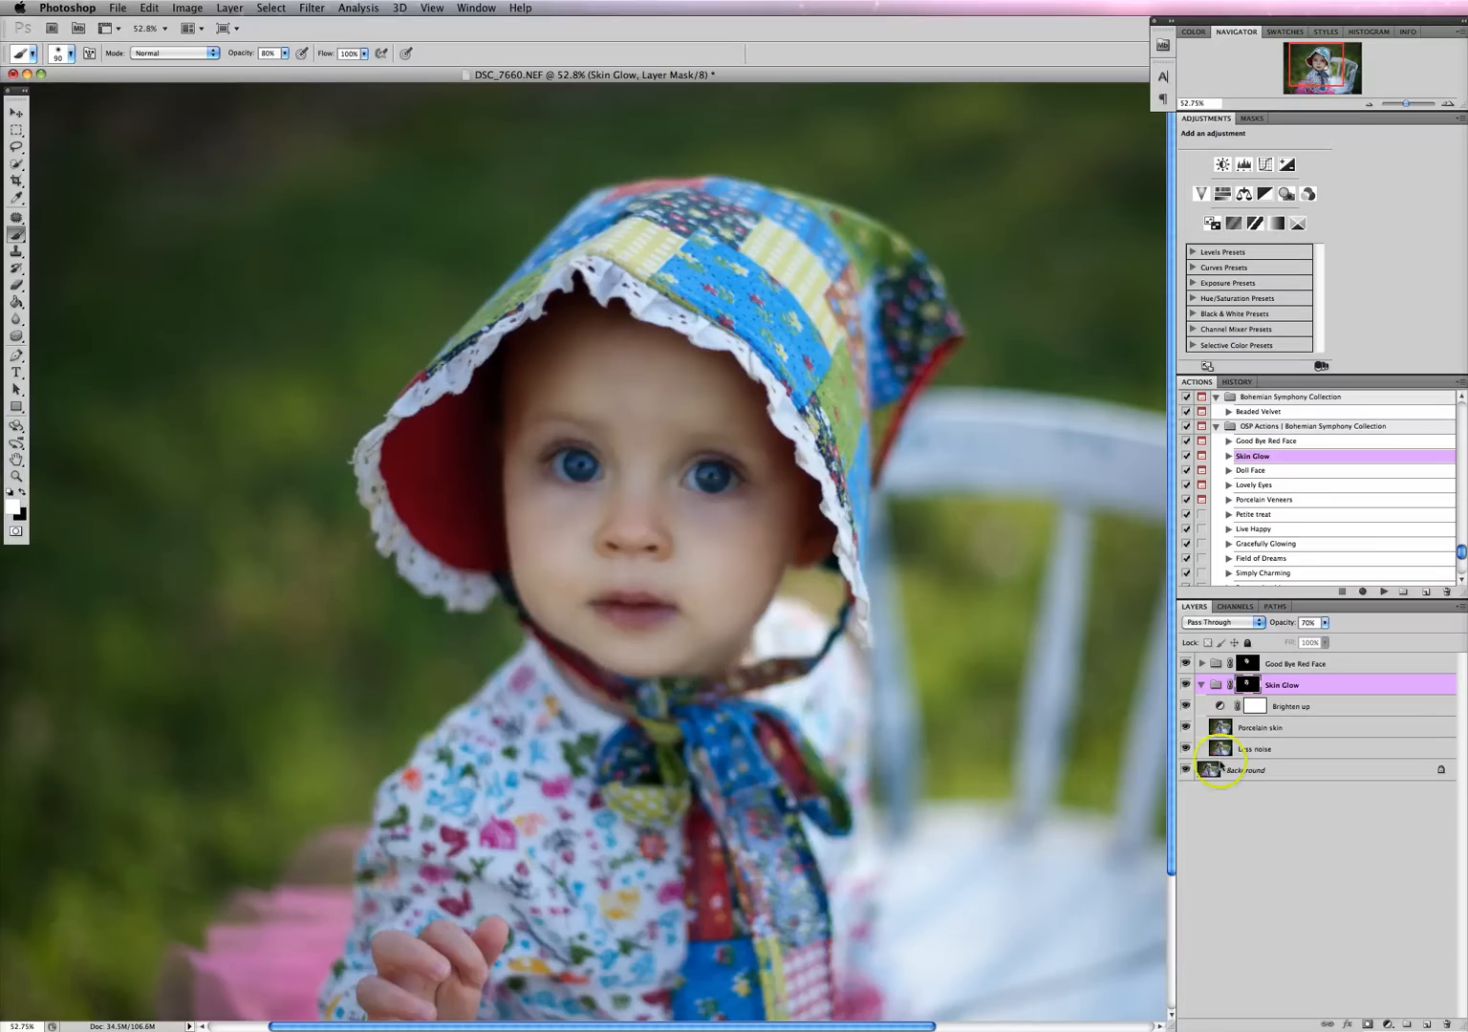
Collapse the Skin Glow group and compare the photo with and without it
click(1202, 684)
click(1187, 686)
click(1186, 687)
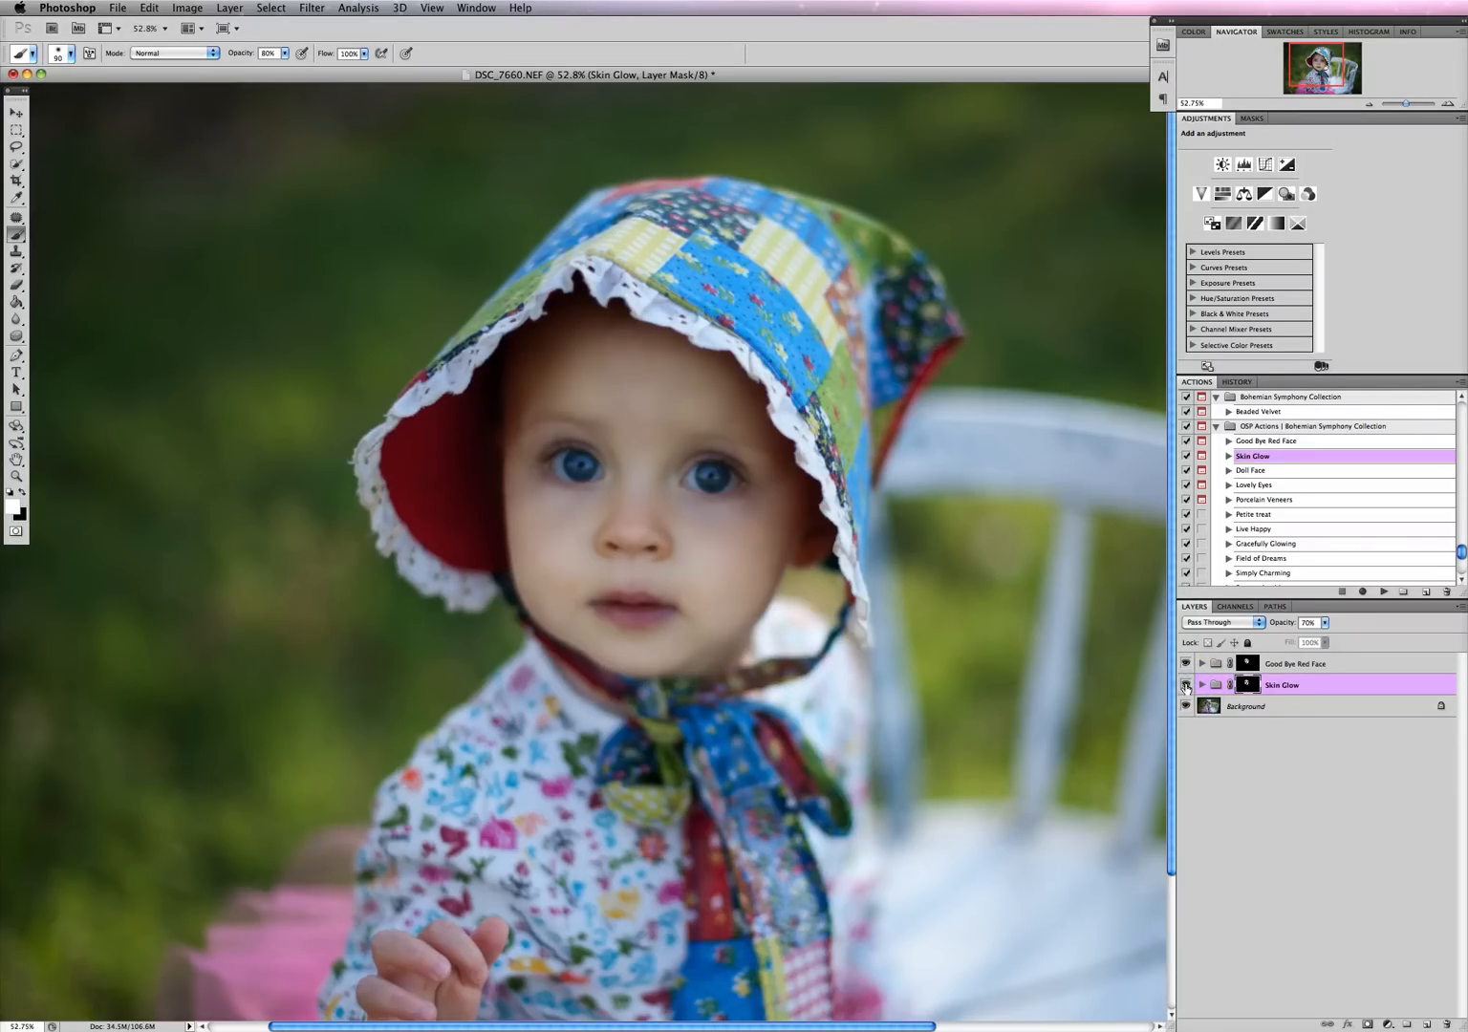
scroll(925, 672, down, 2)
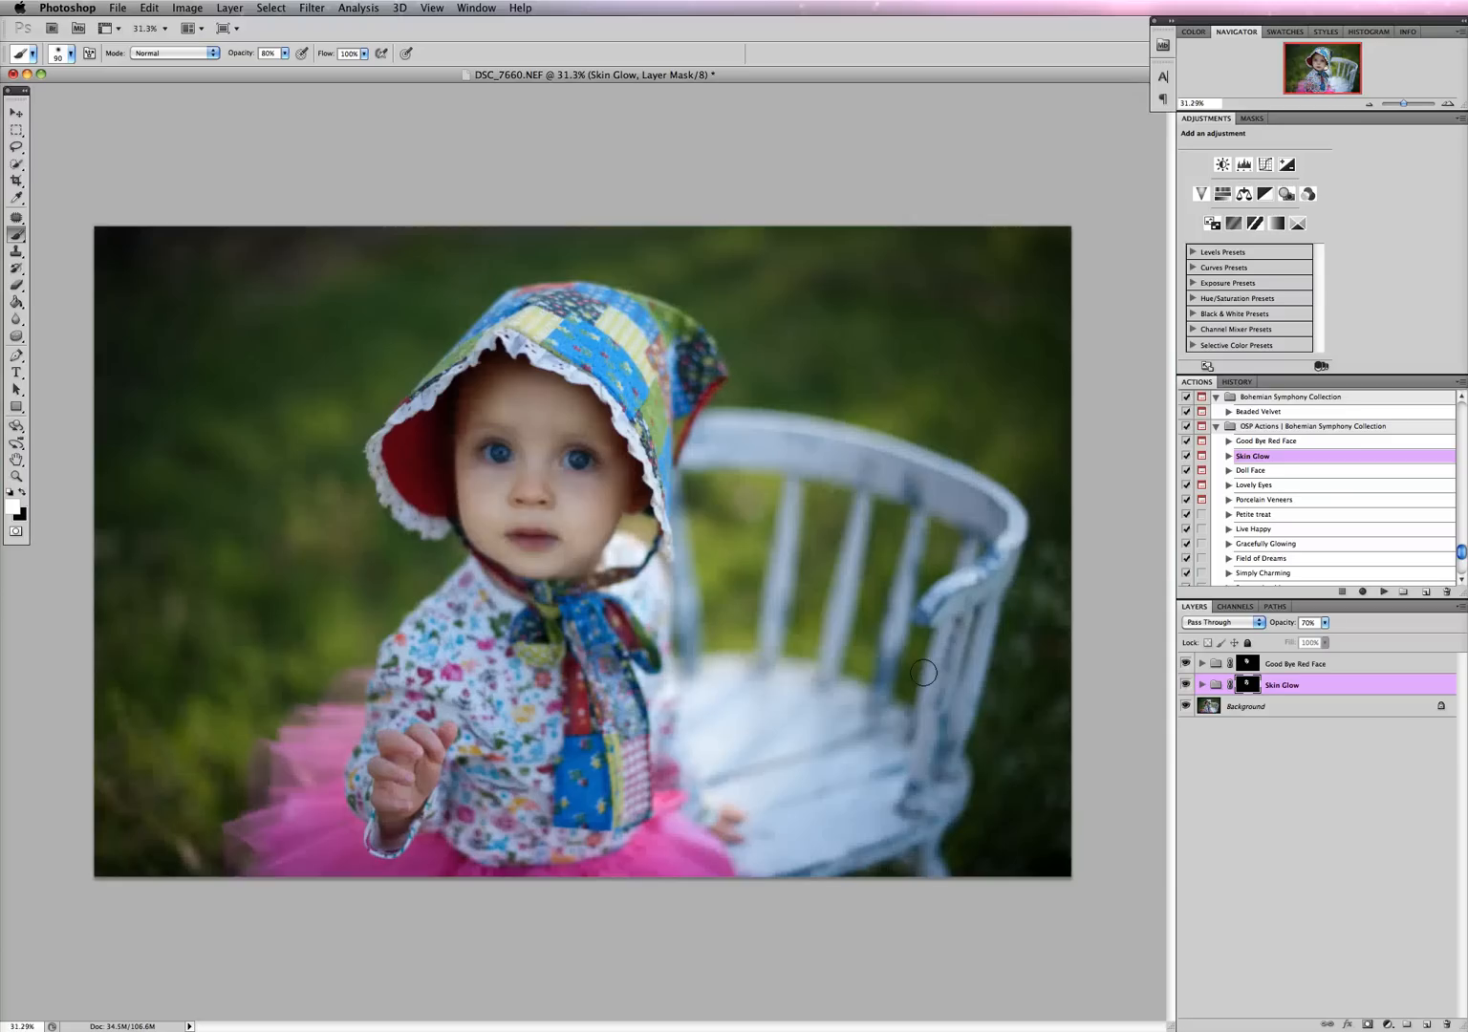
Paint over the child's raised hand on the Good Bye Red Face group's mask with a 175 px brush
scroll(923, 672, up, 2)
scroll(923, 672, down, 1)
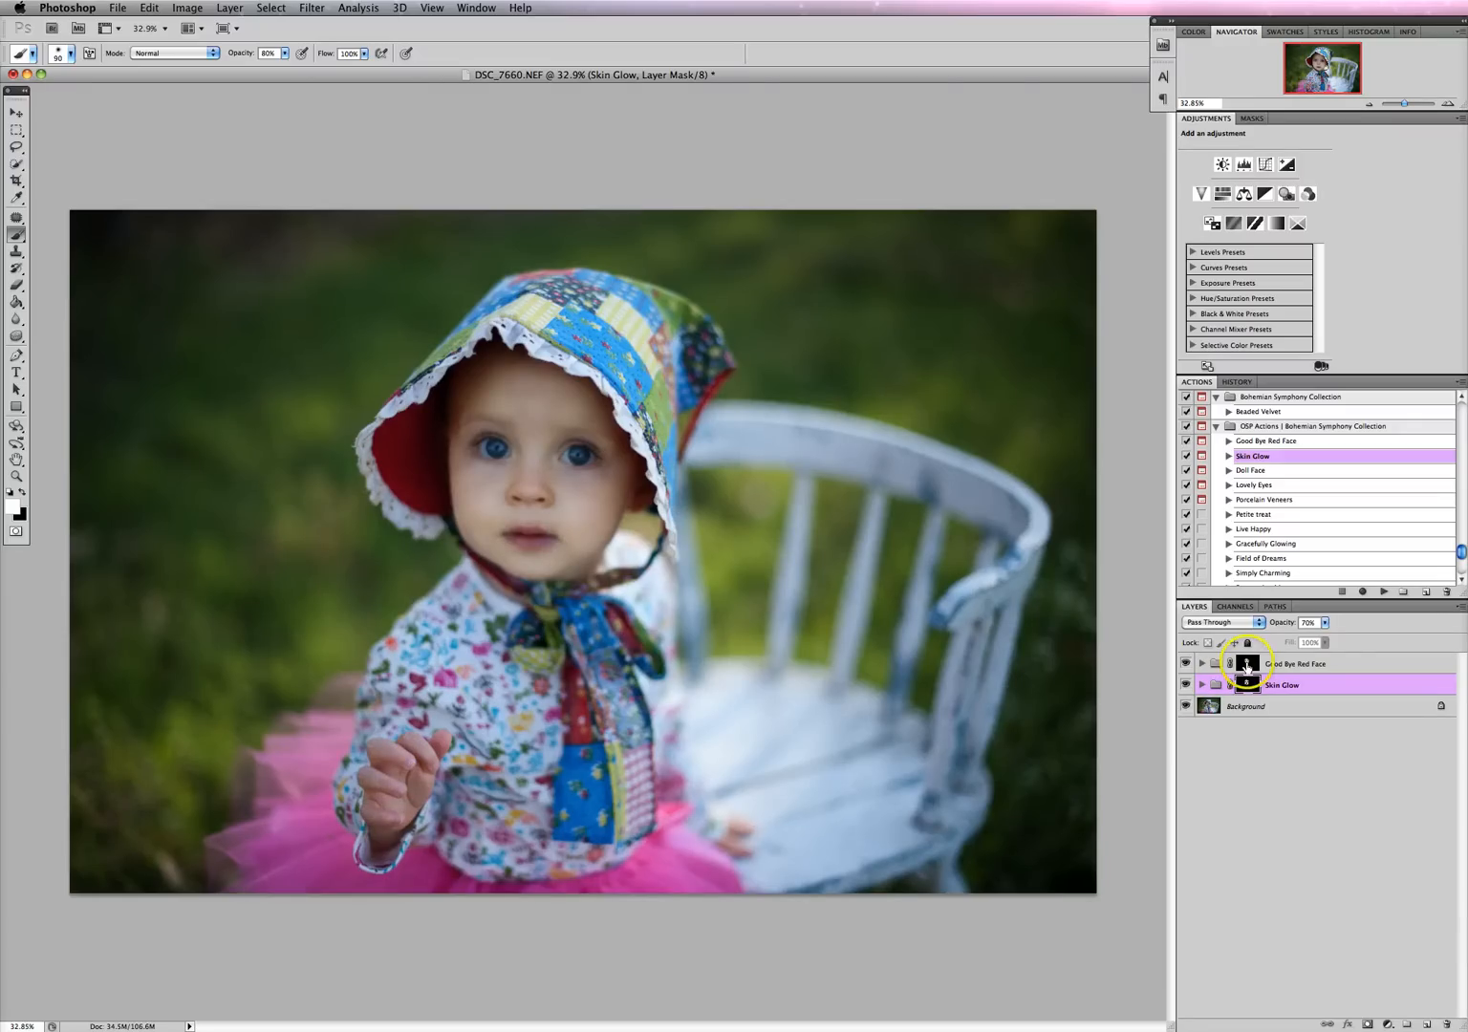
click(1247, 663)
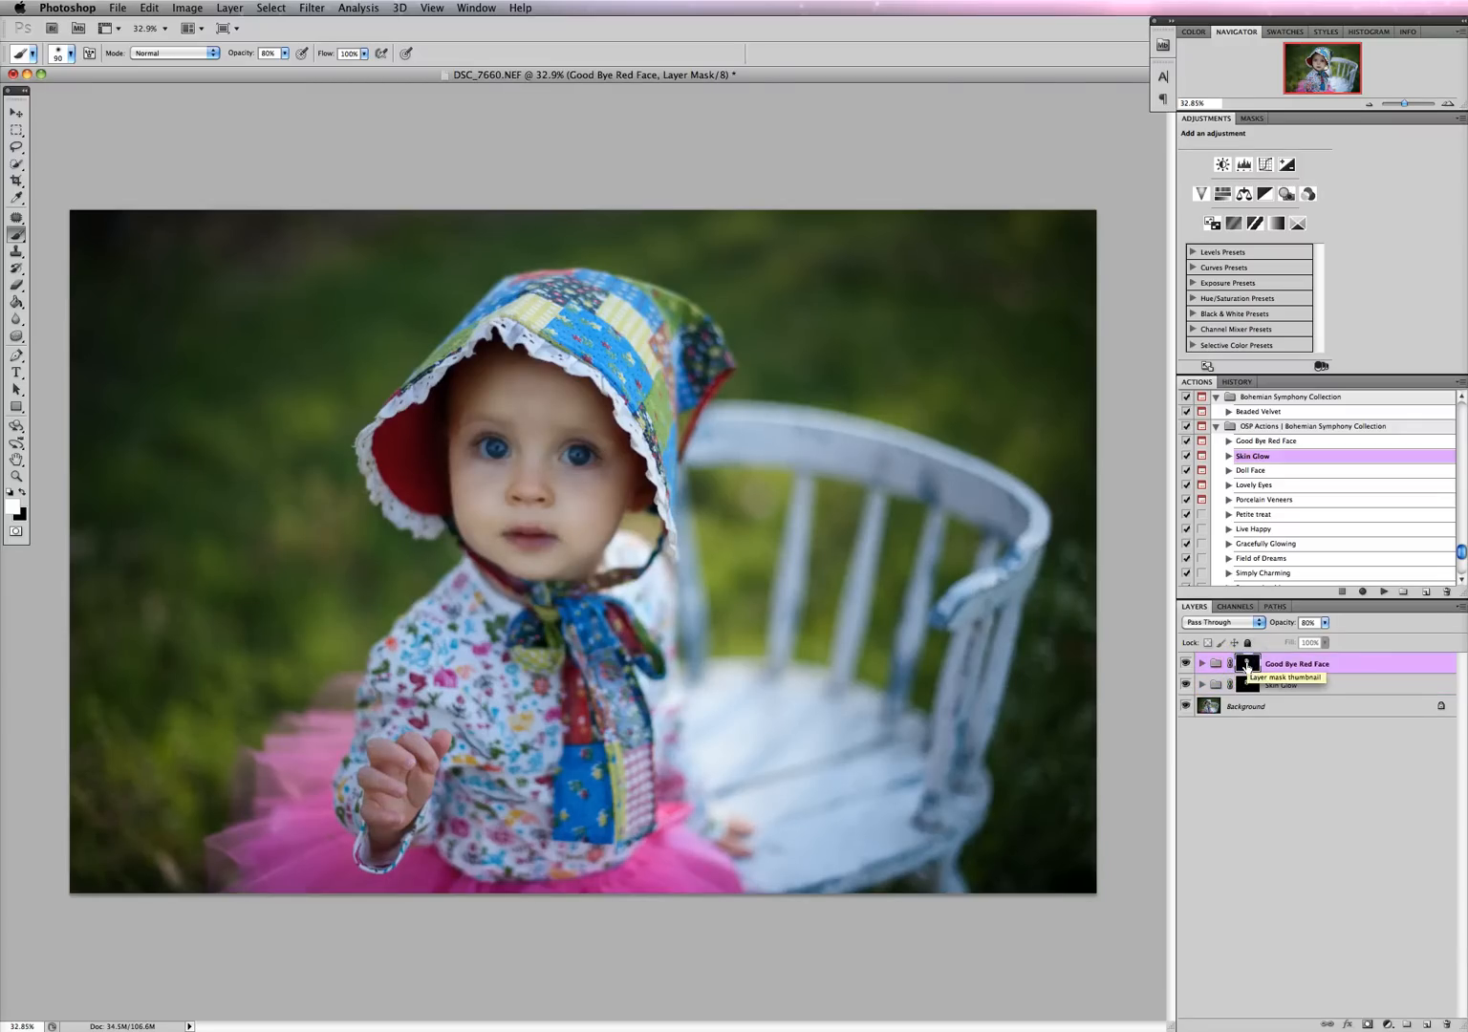
key(bracketright)
key(bracketright)
key(bracketright)
key(bracketright)
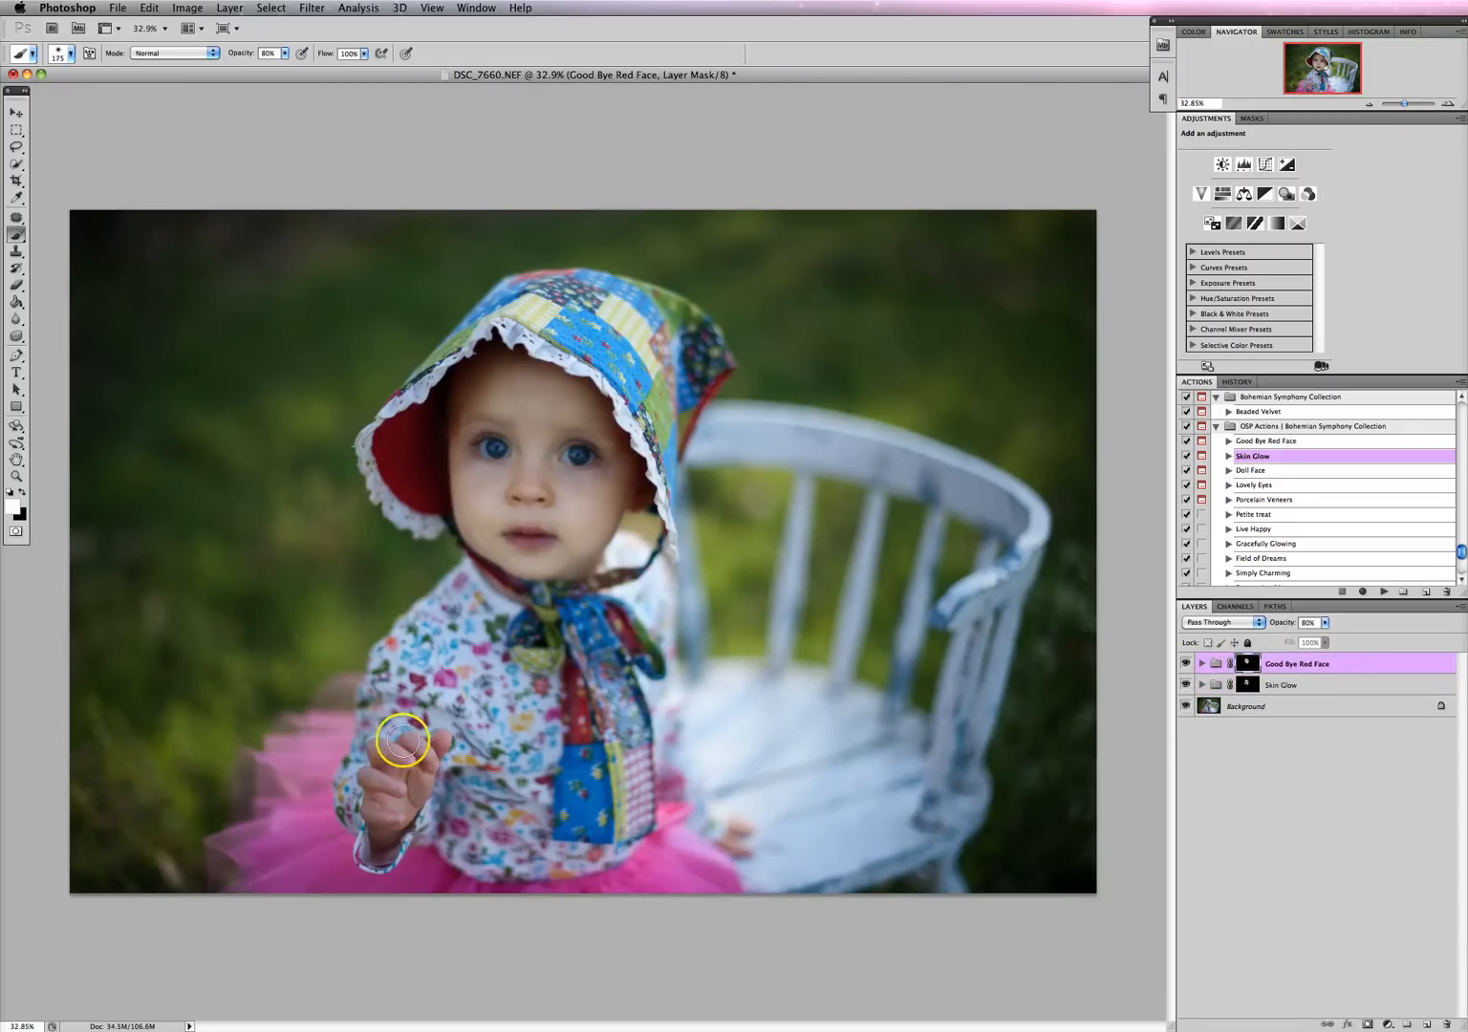
mouse_move(403, 741)
mouse_down()
mouse_move(376, 843)
mouse_move(387, 763)
mouse_up()
Lower the brush opacity to 38%, enlarge the brush to 250 px and paint over the raised hand
click(284, 53)
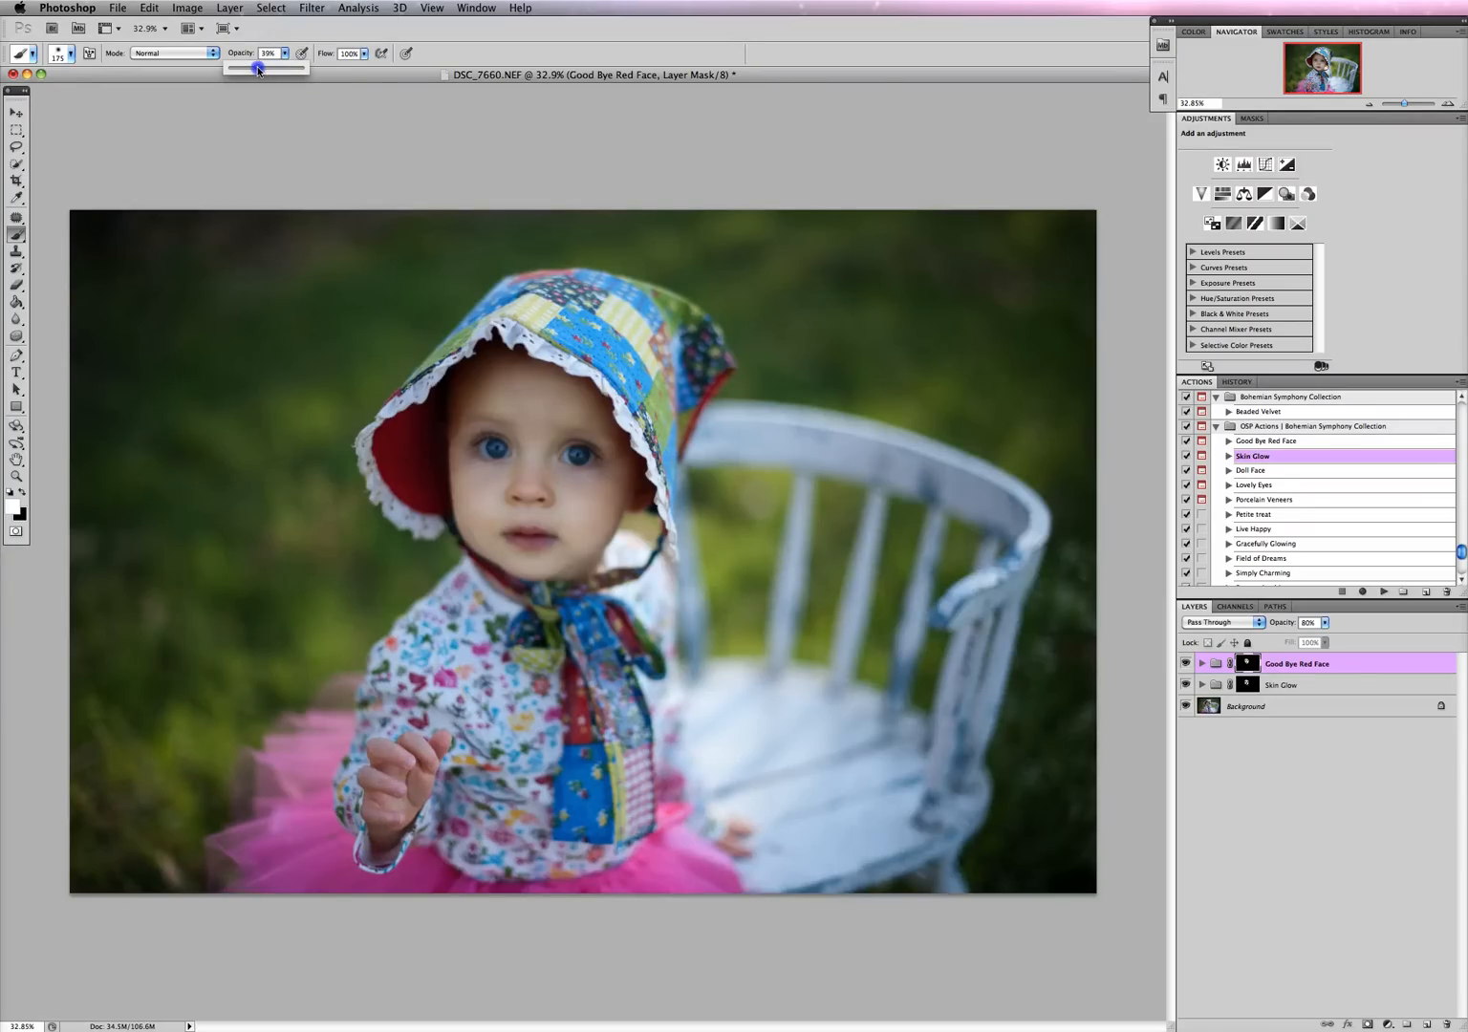
key(bracketright)
key(bracketright)
key(bracketright)
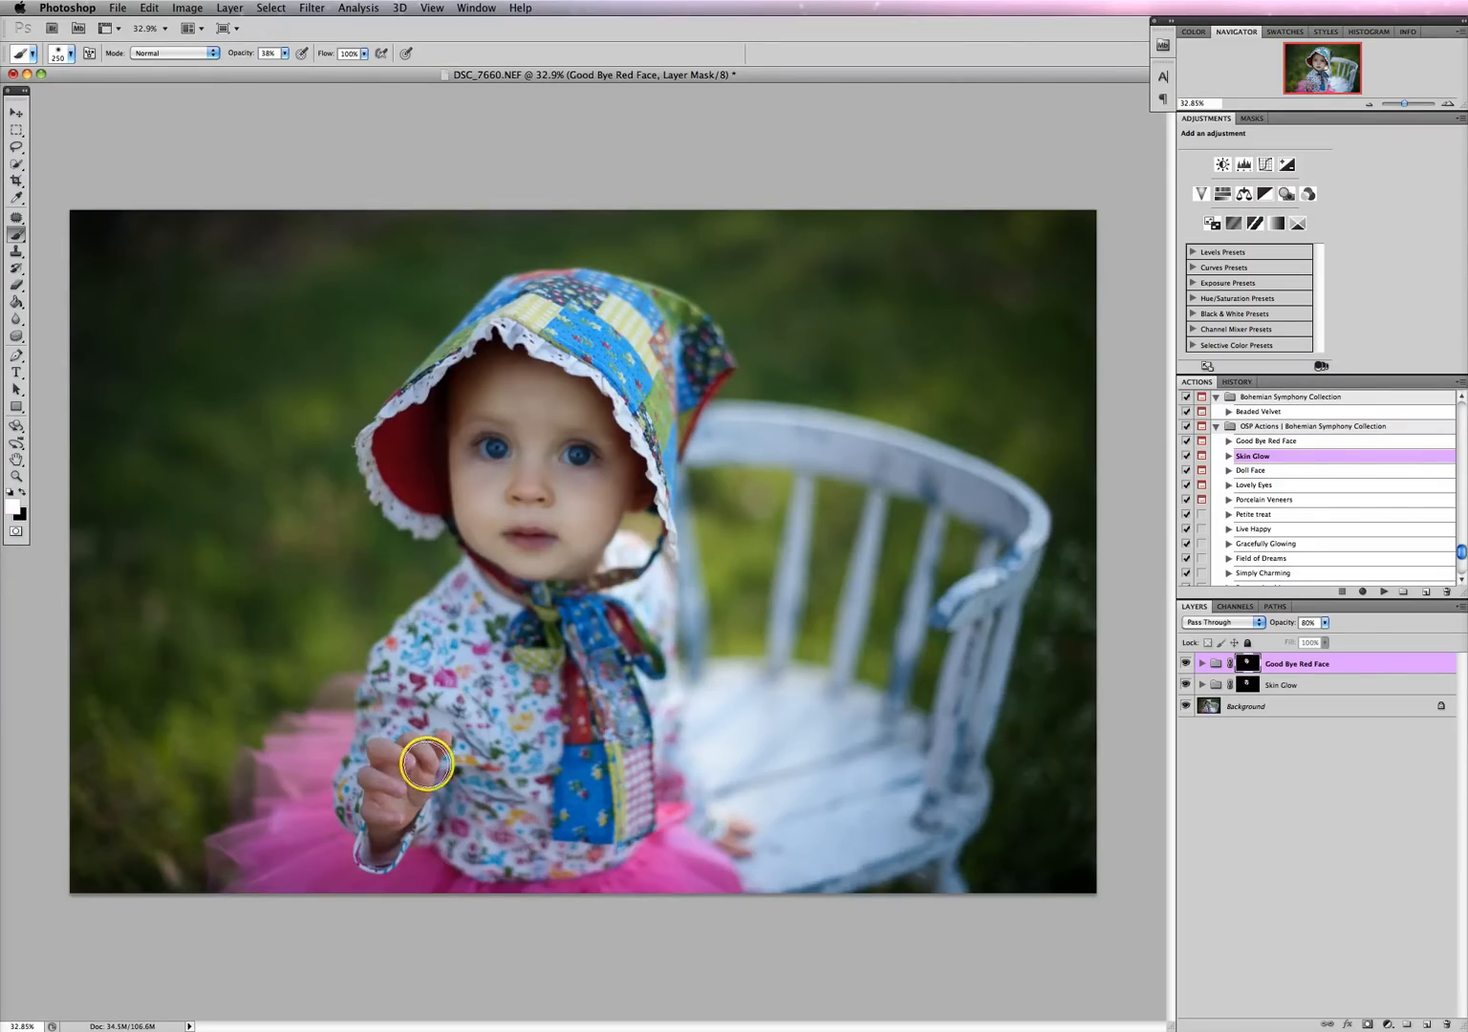
mouse_move(431, 764)
mouse_down()
mouse_move(391, 789)
mouse_move(399, 760)
mouse_move(380, 752)
mouse_move(382, 816)
mouse_move(398, 809)
mouse_move(387, 765)
mouse_move(417, 761)
mouse_up()
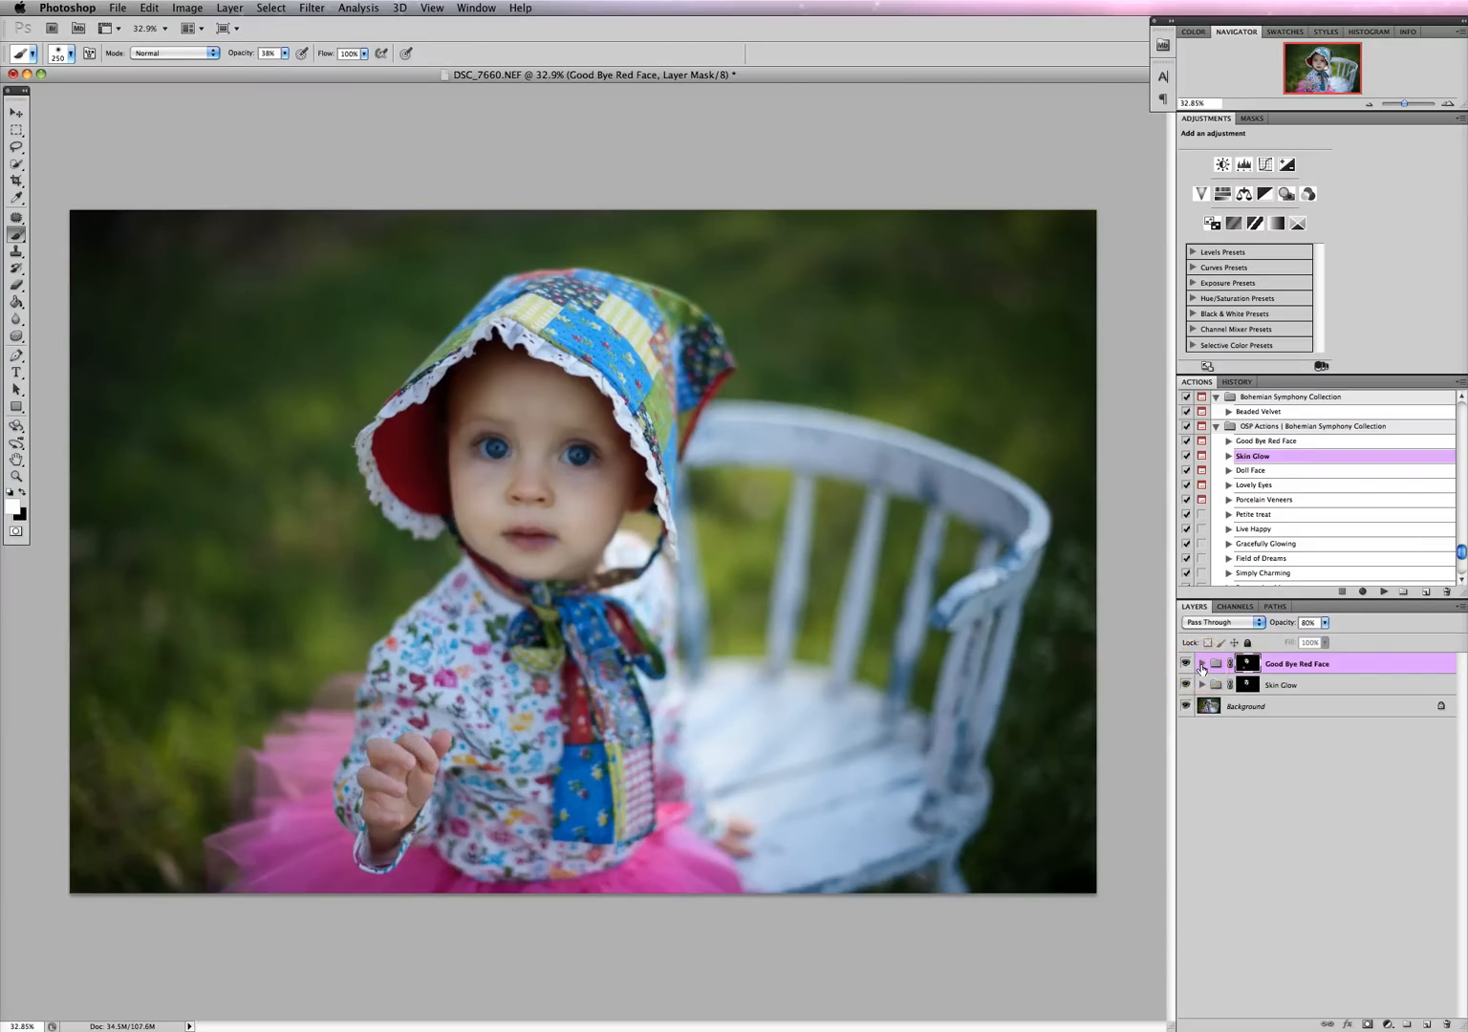
Lower the opacity of the Lighten up layer in the Good Bye Red Face group to about 29%, and collapse the group
click(1201, 664)
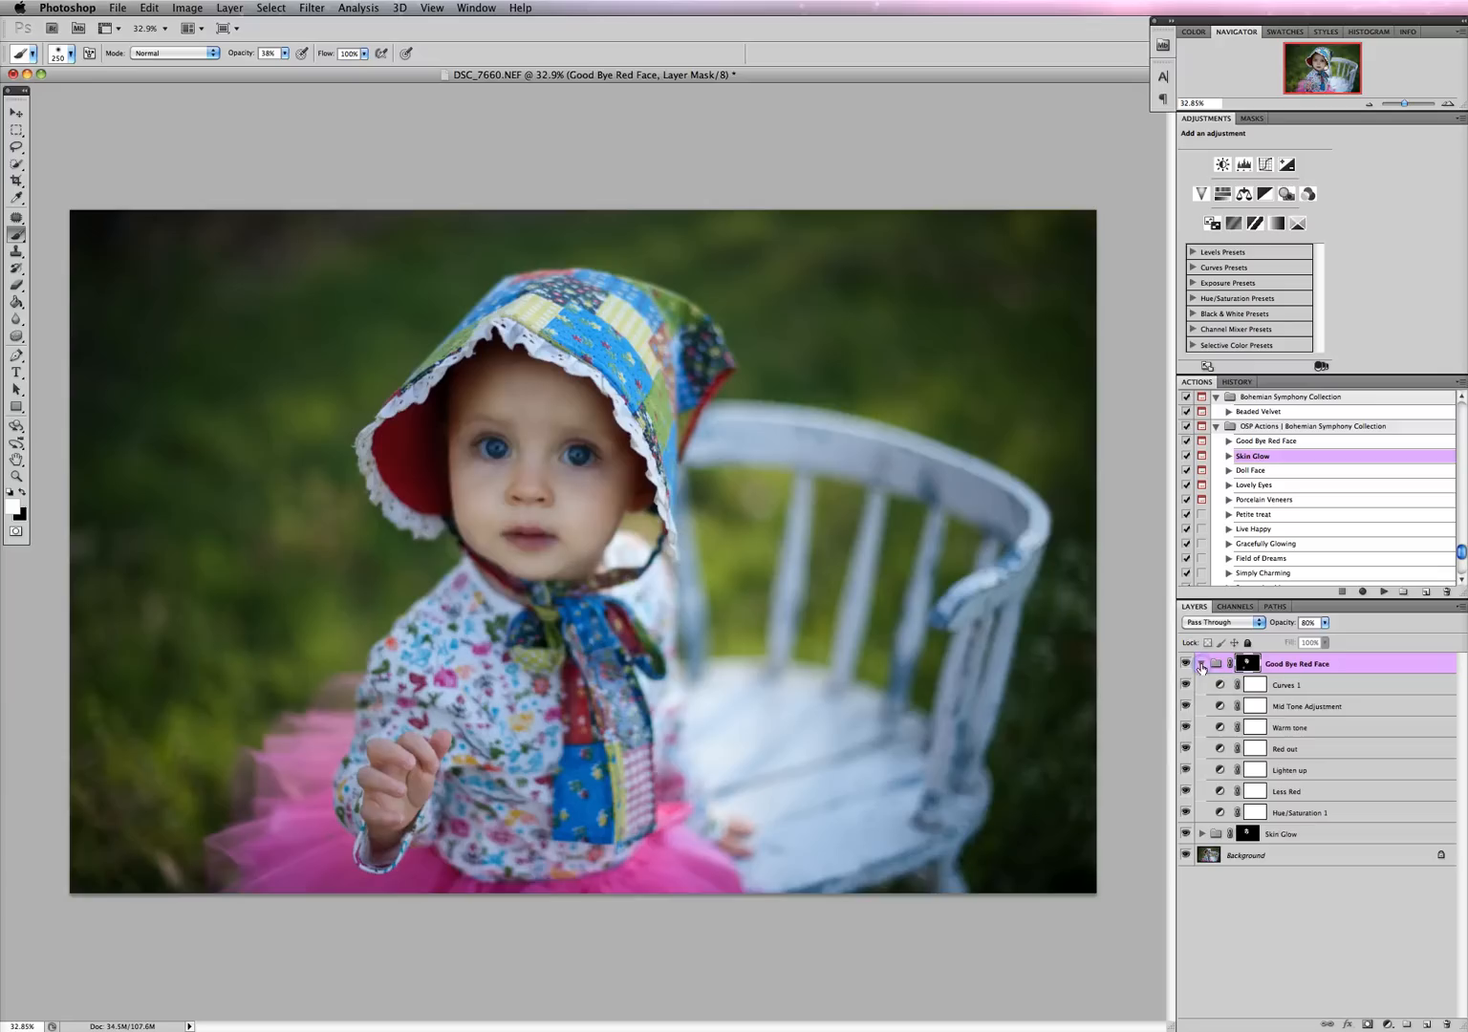
click(1296, 774)
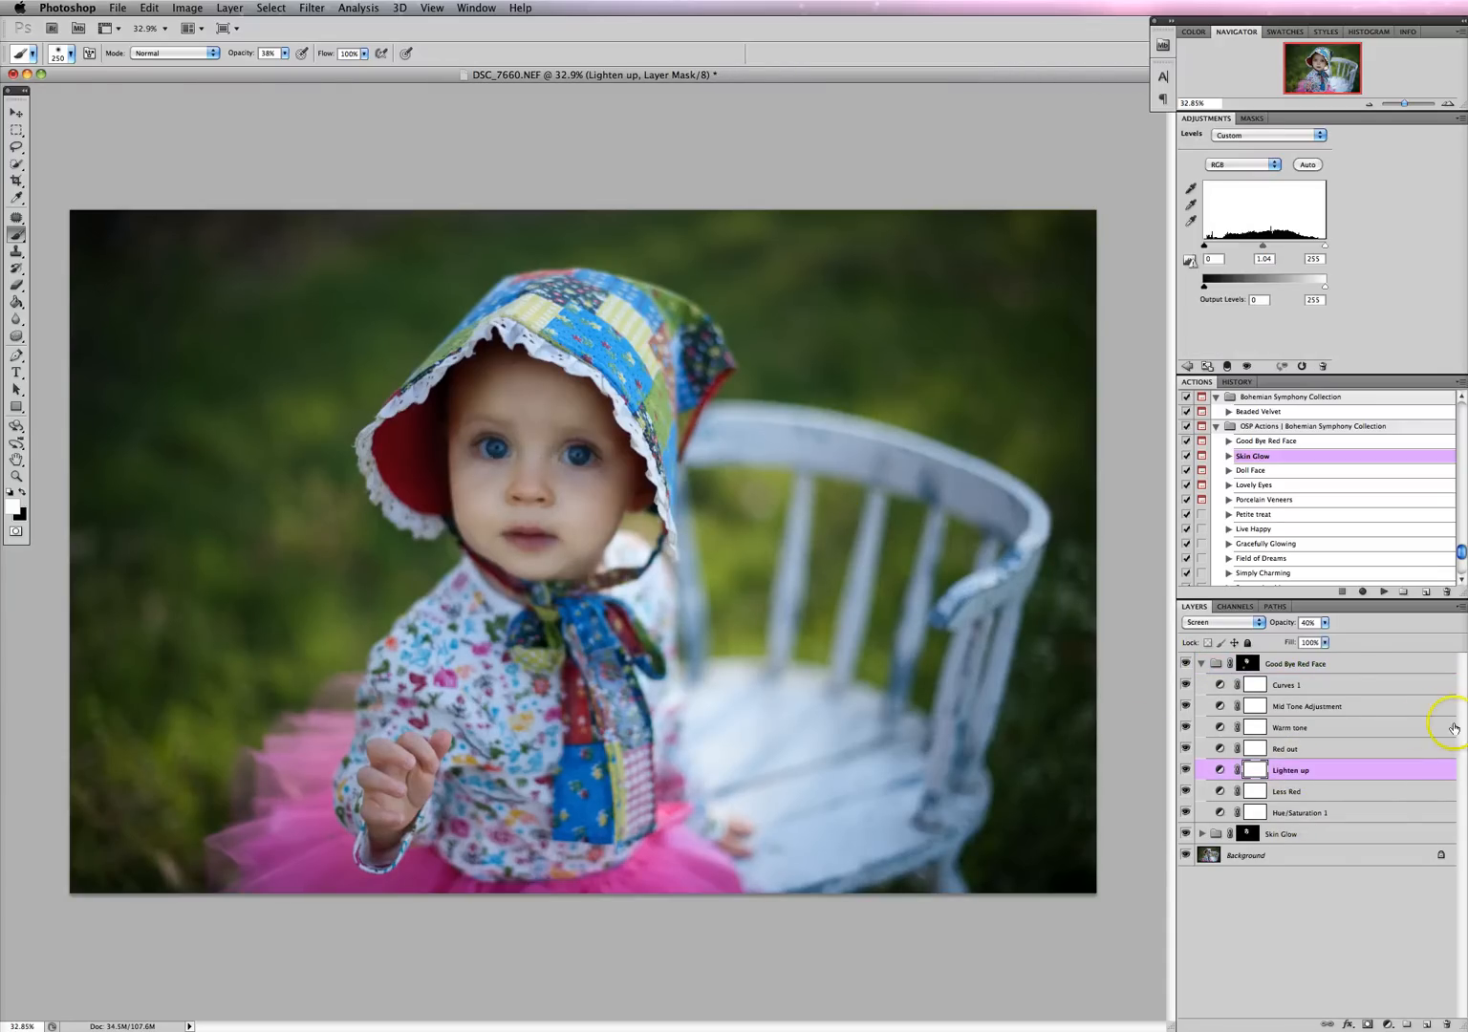
click(1326, 623)
drag(1317, 638, 1315, 640)
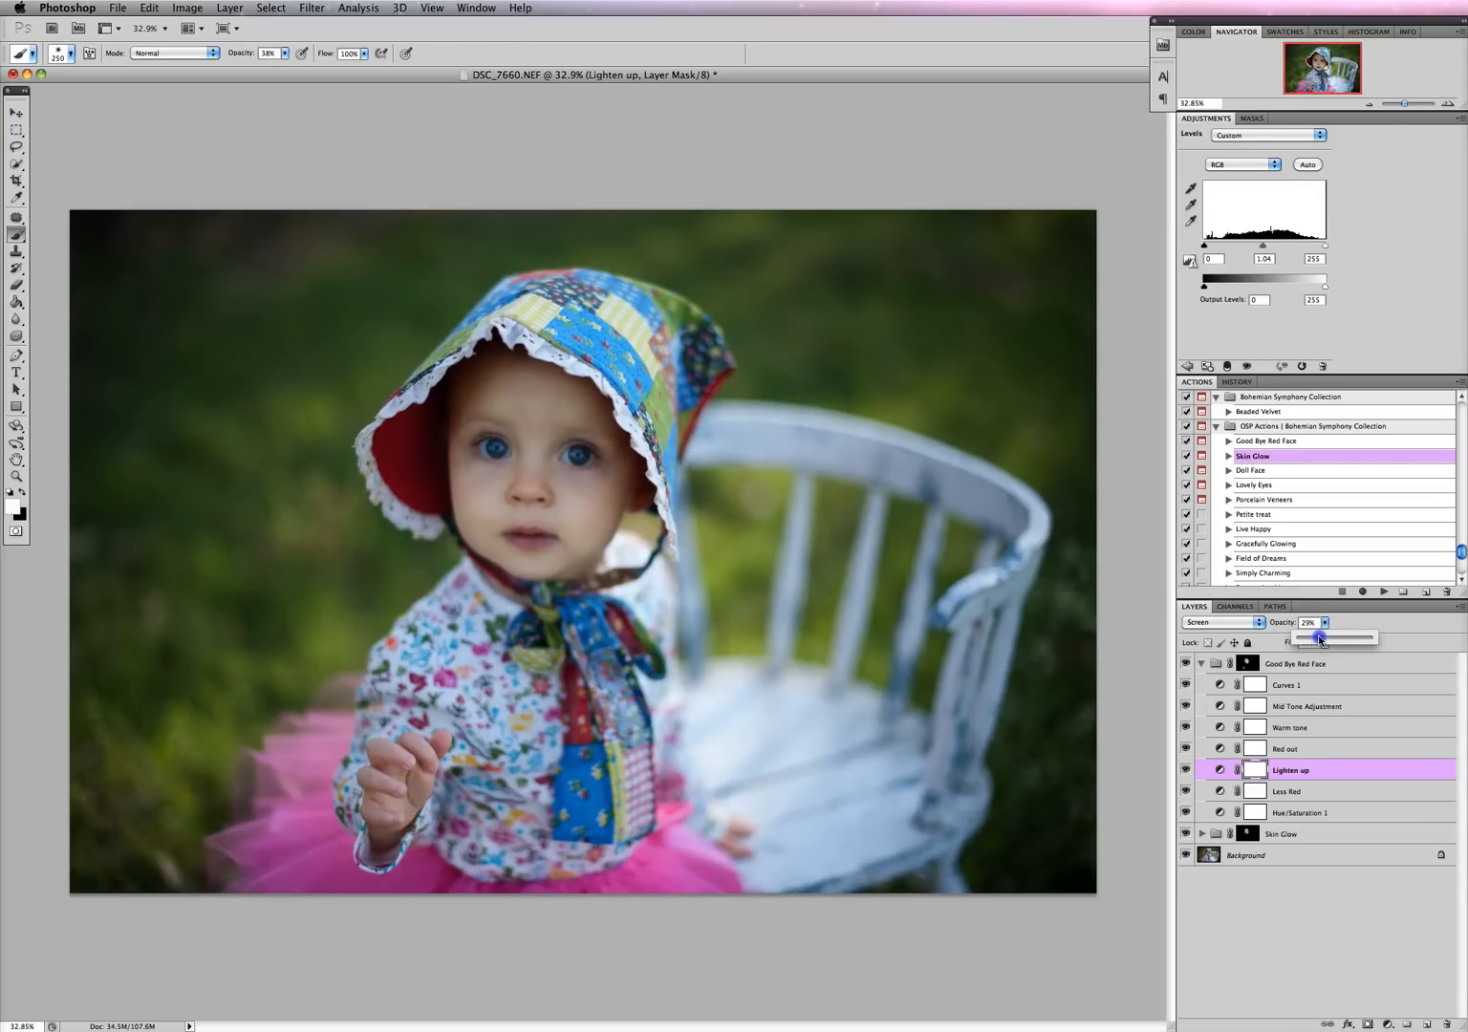
click(1202, 664)
click(1202, 664)
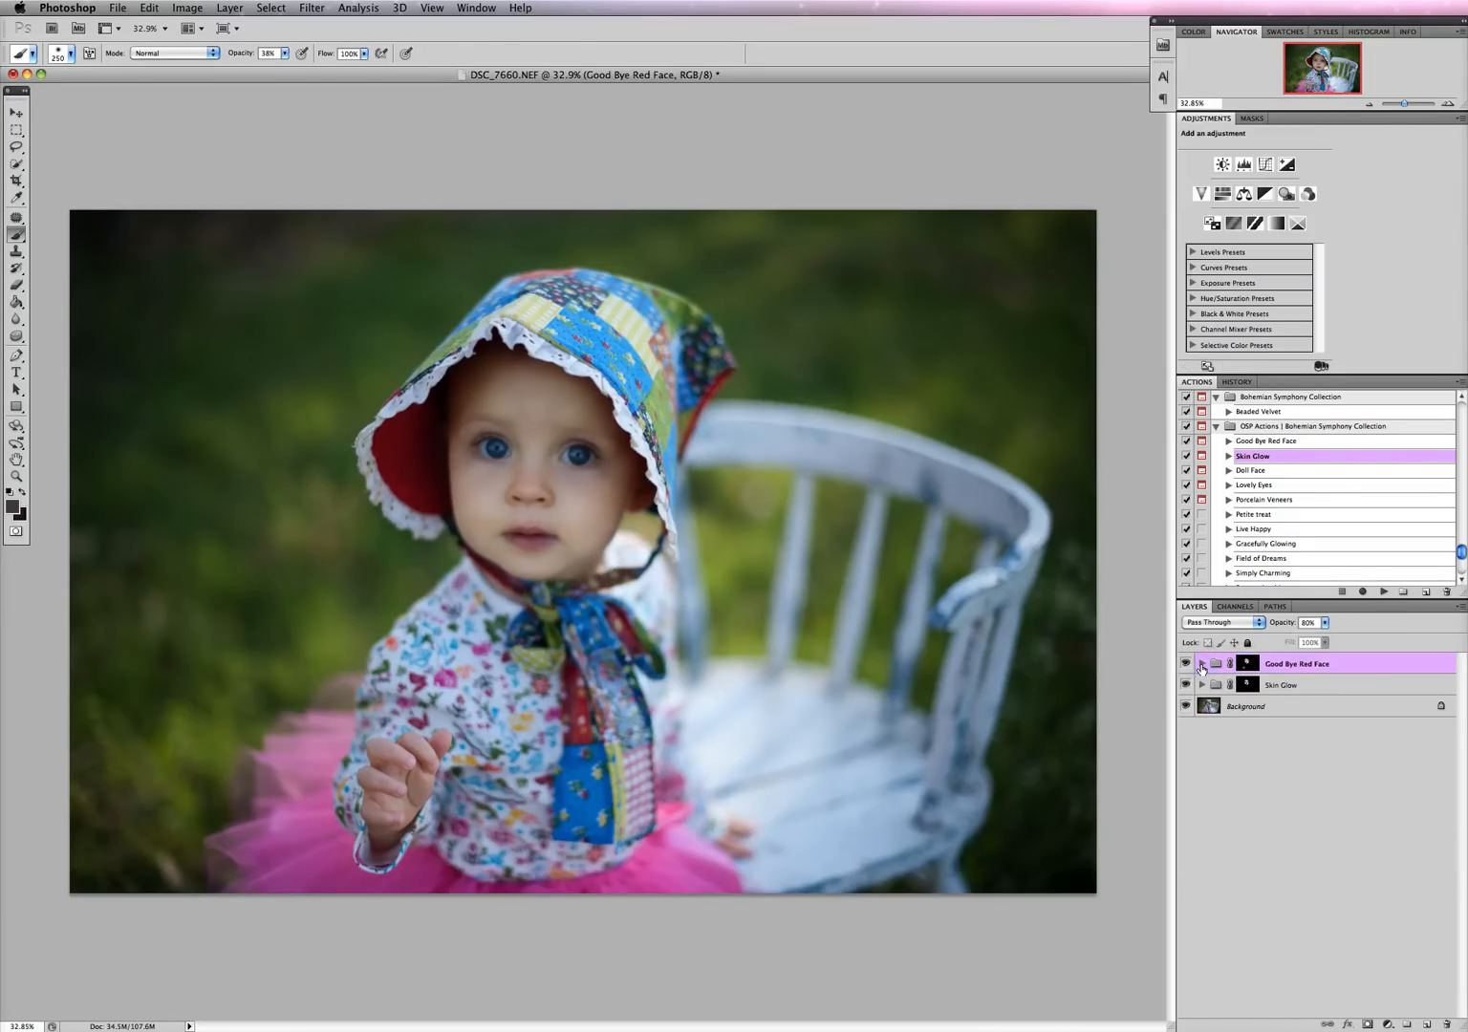
Compare the edited photo with the original by hiding and showing everything except the Background layer
click(1186, 712)
alt+click(1185, 708)
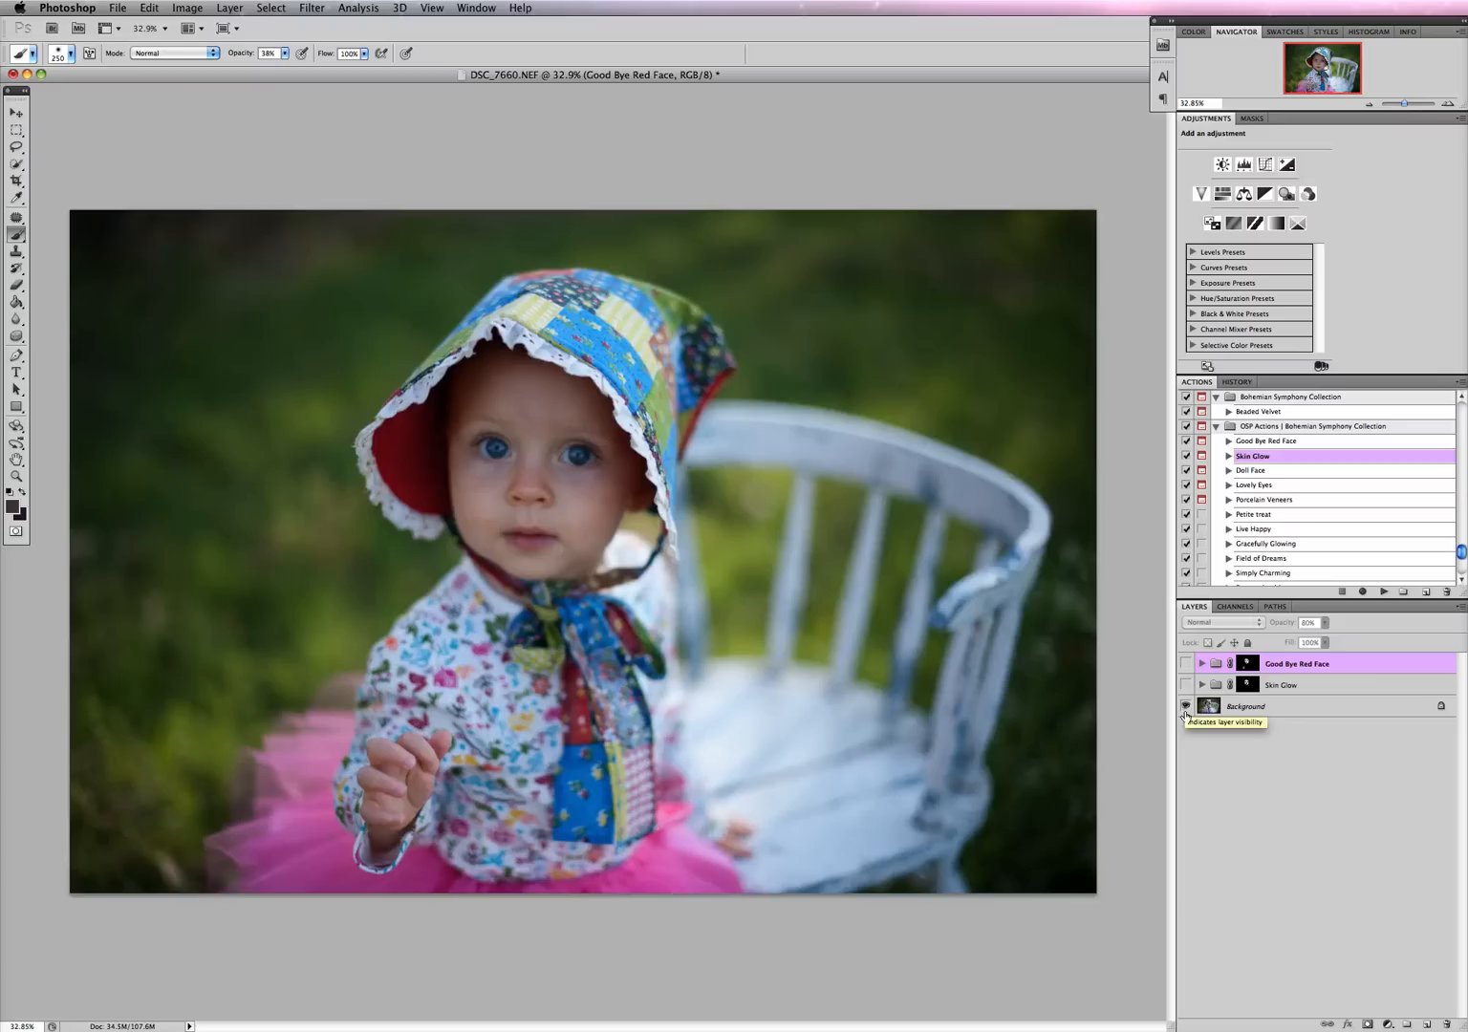
alt+click(1185, 709)
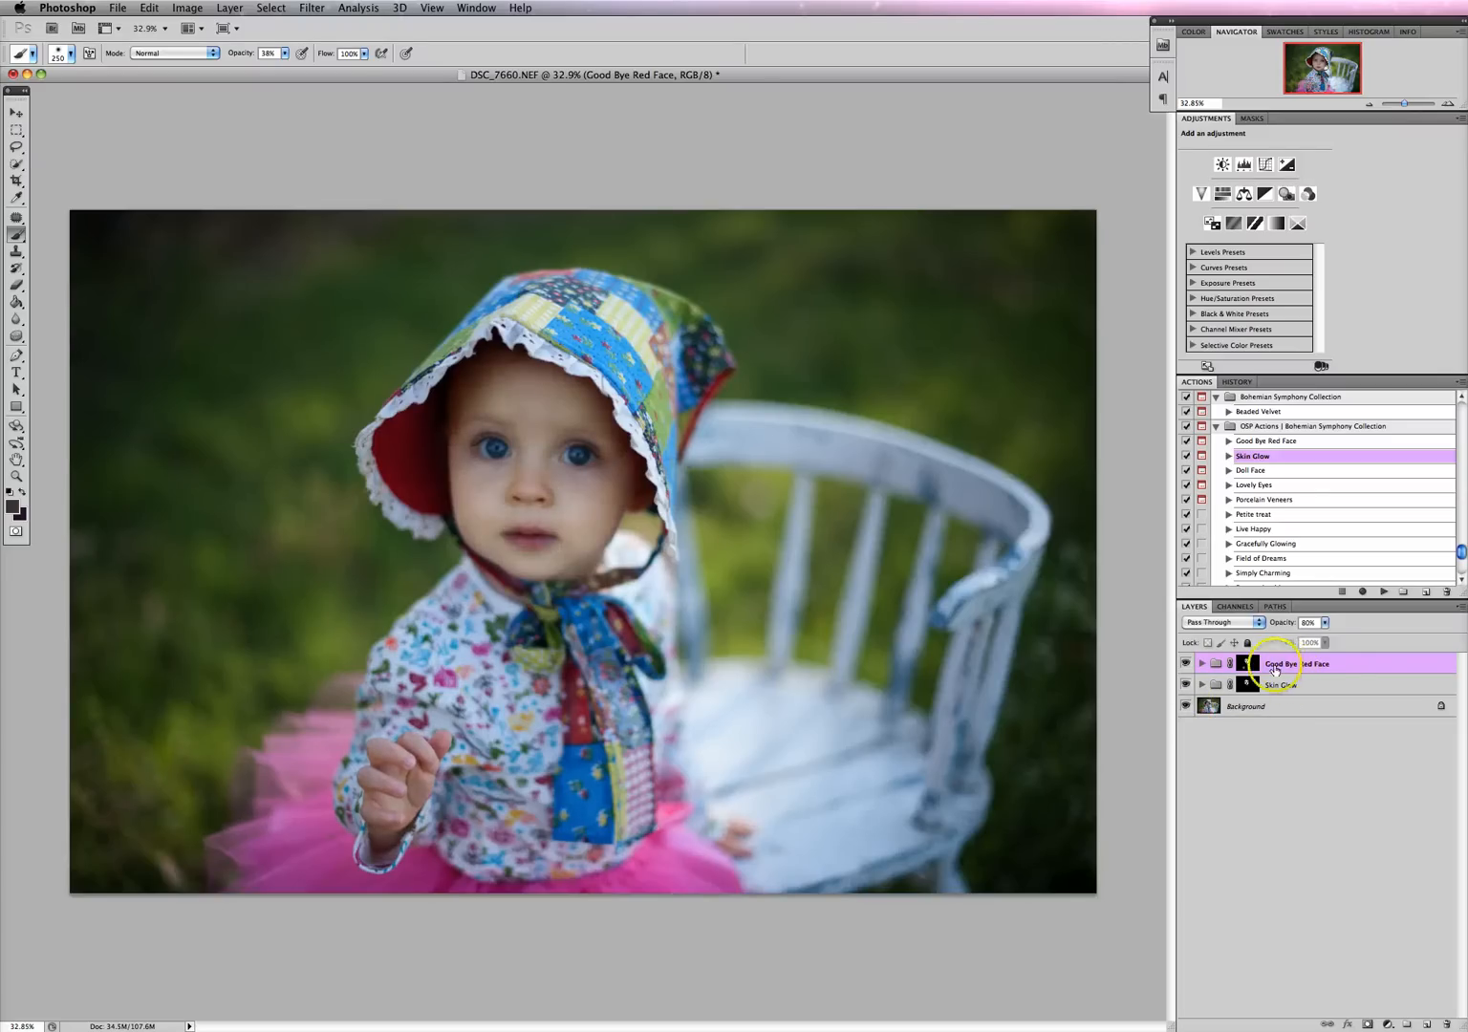
alt+click(1186, 707)
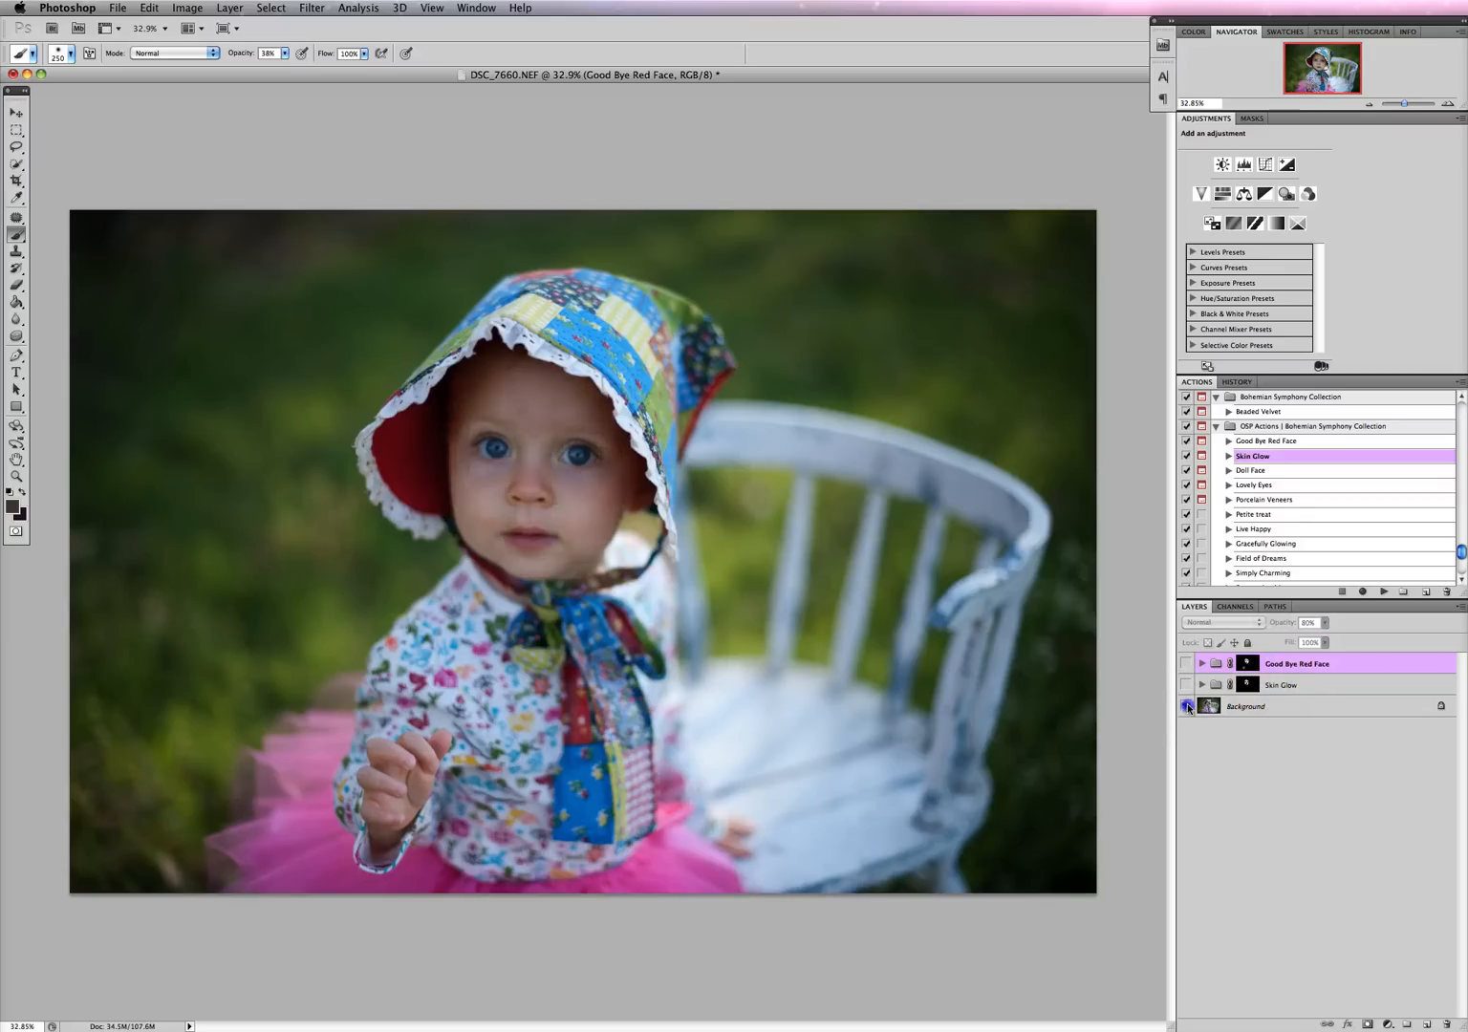
alt+click(1186, 707)
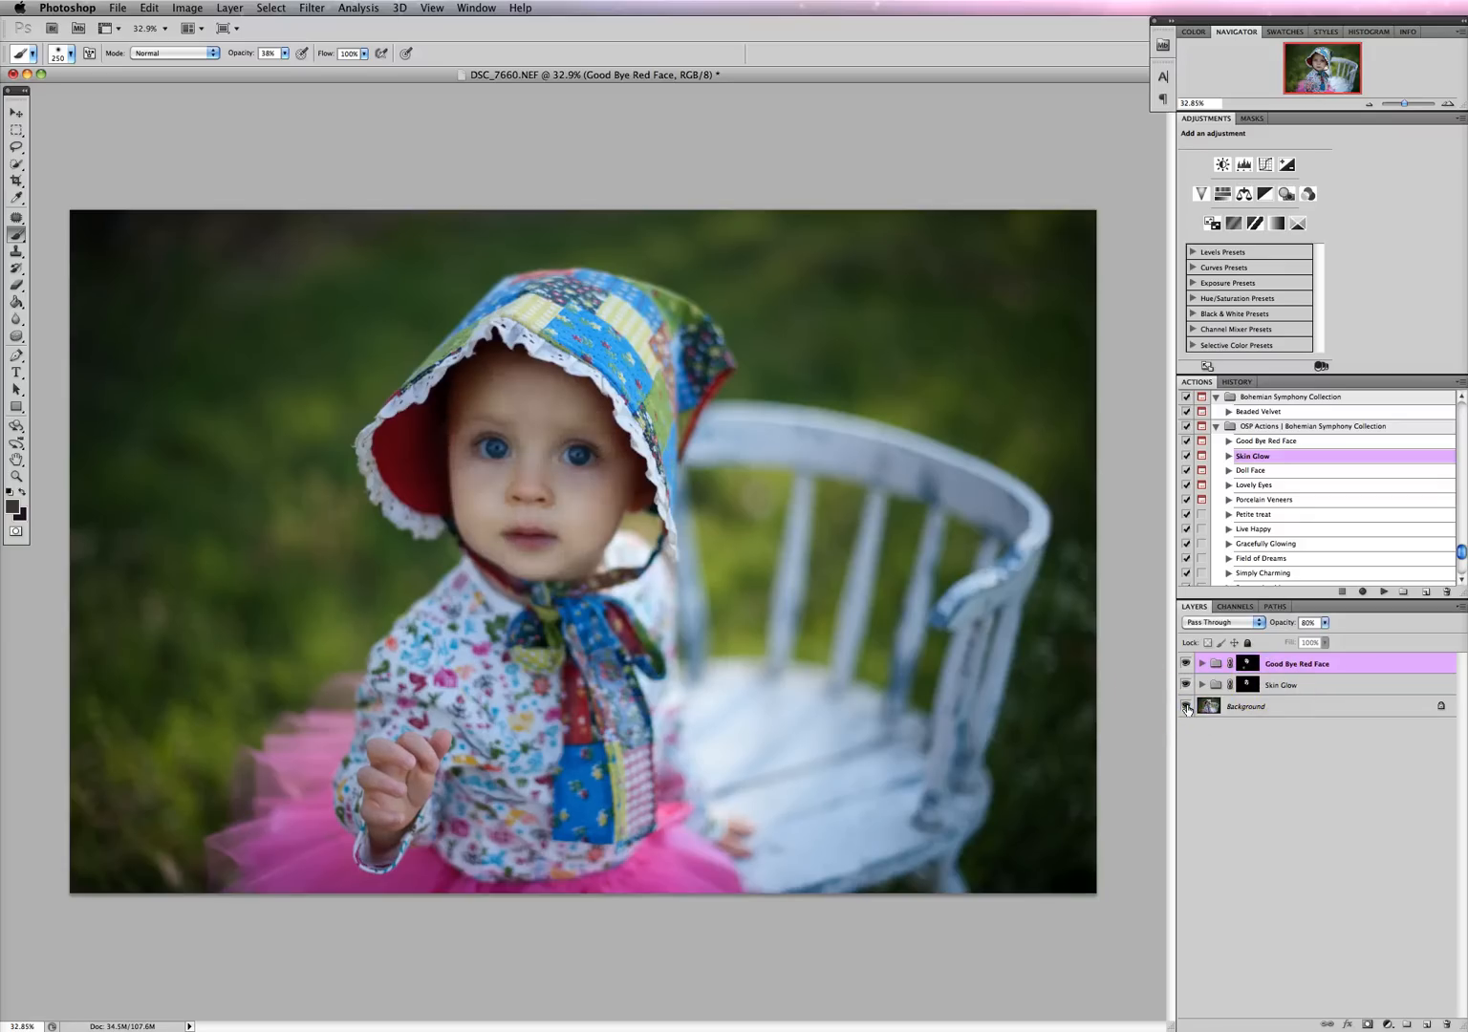
Run the Lovely Eyes action from the Background layer and continue past its instruction message
click(1289, 708)
click(1266, 484)
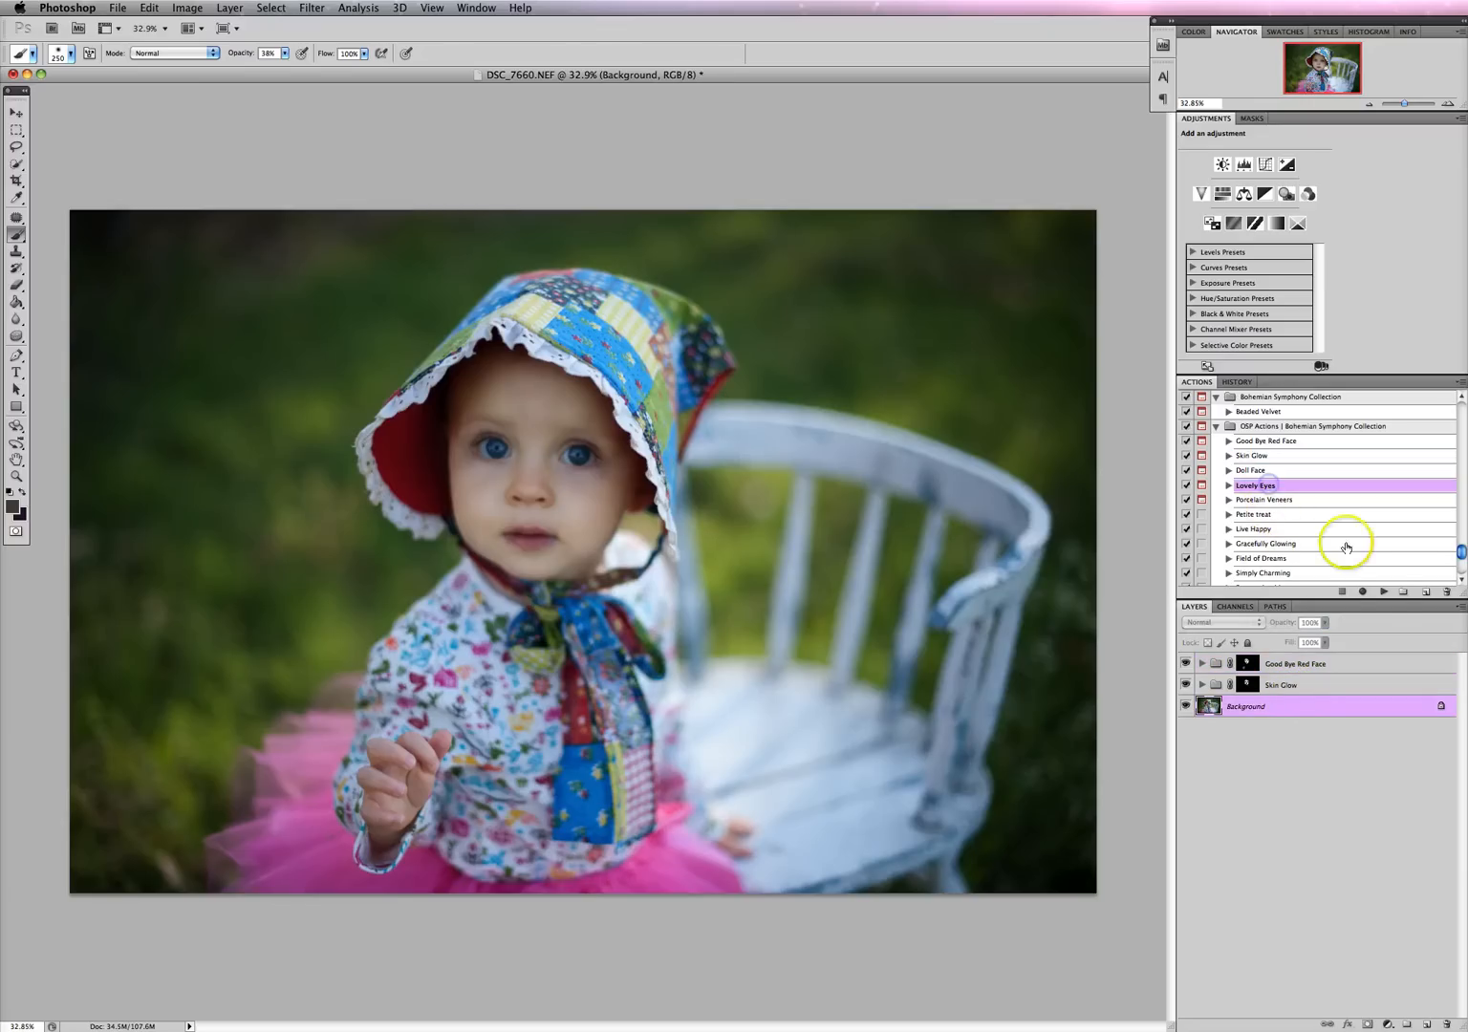
click(1385, 594)
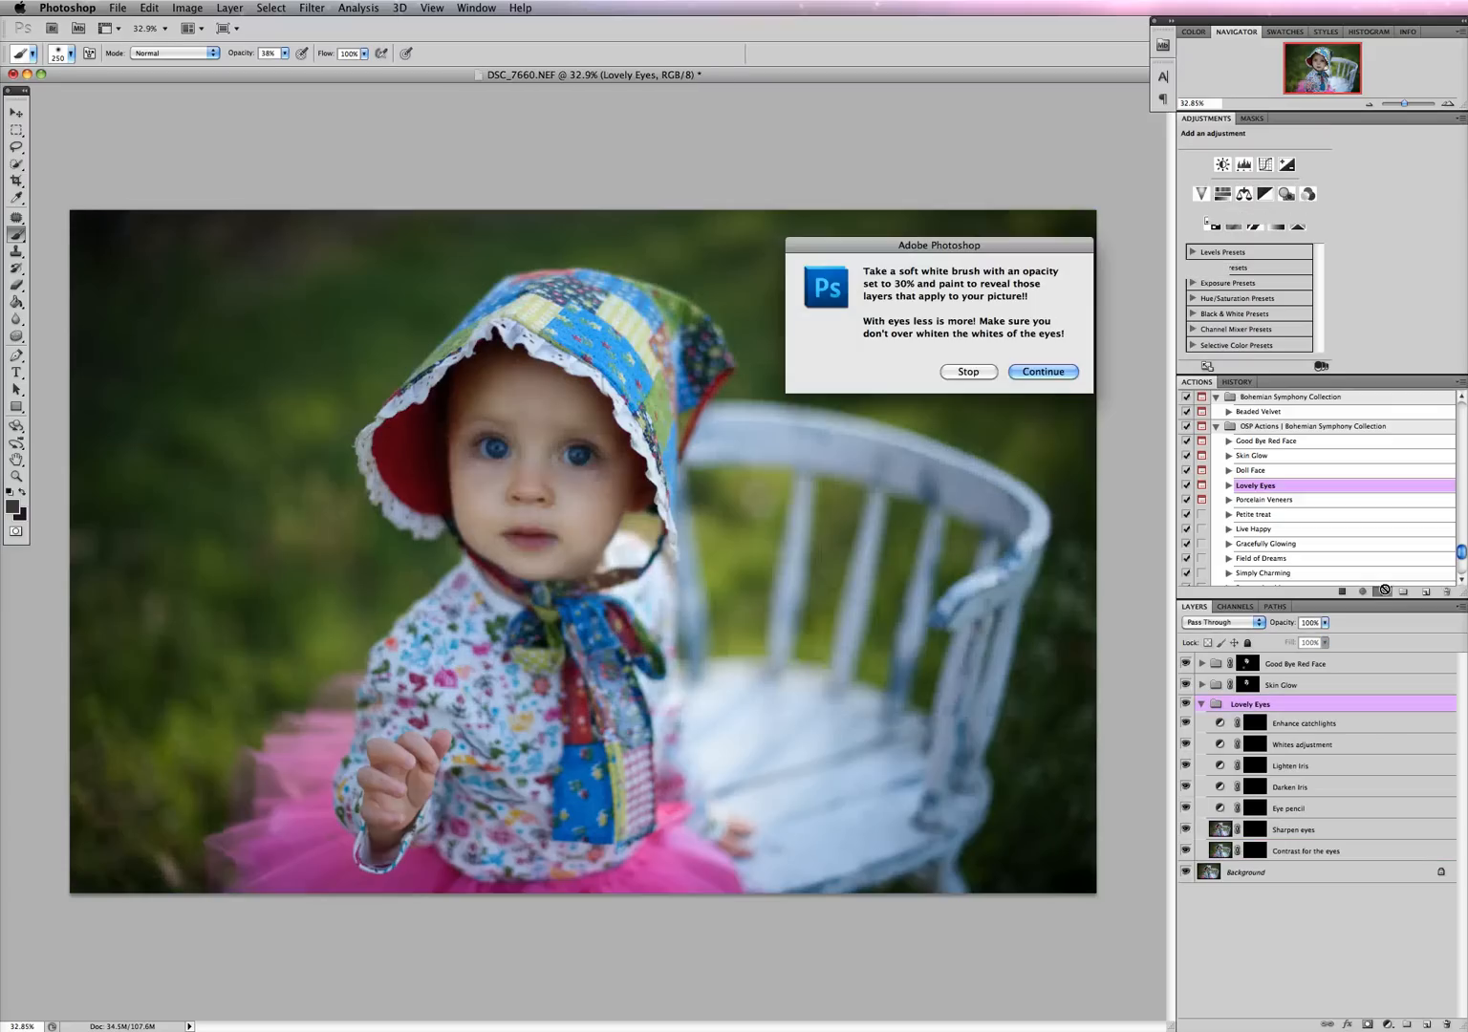
click(1038, 372)
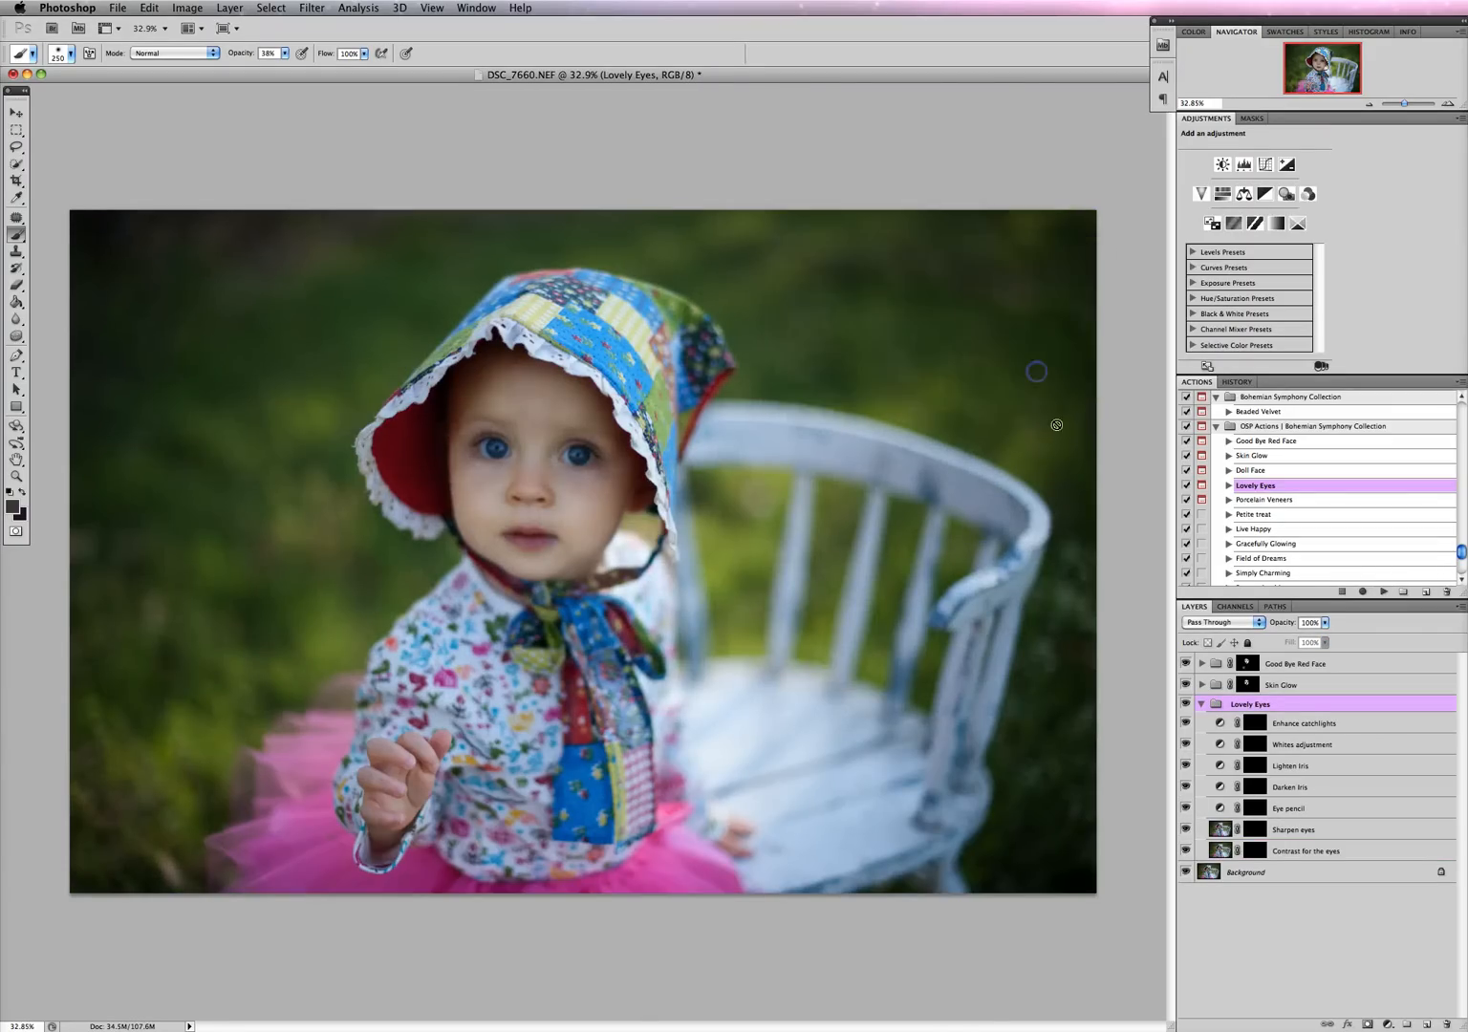
Check the Skin Glow and Good Bye Red Face groups by toggling their visibility, and collapse and reopen the Lovely Eyes group
click(1185, 686)
click(1185, 663)
click(1185, 664)
click(1201, 704)
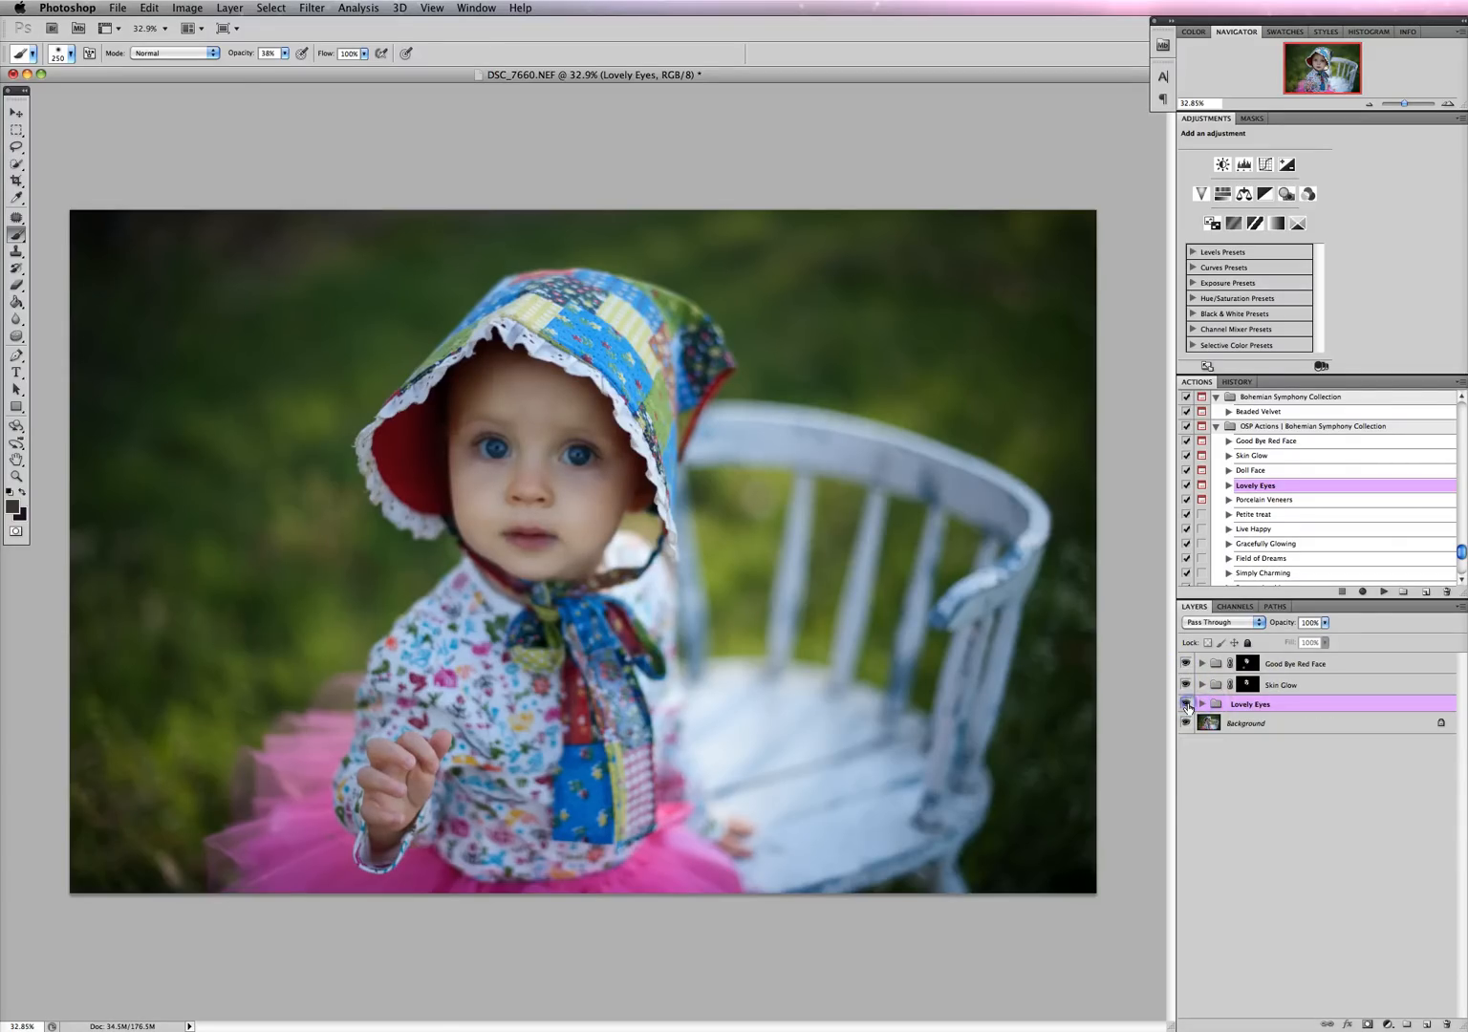
click(1202, 705)
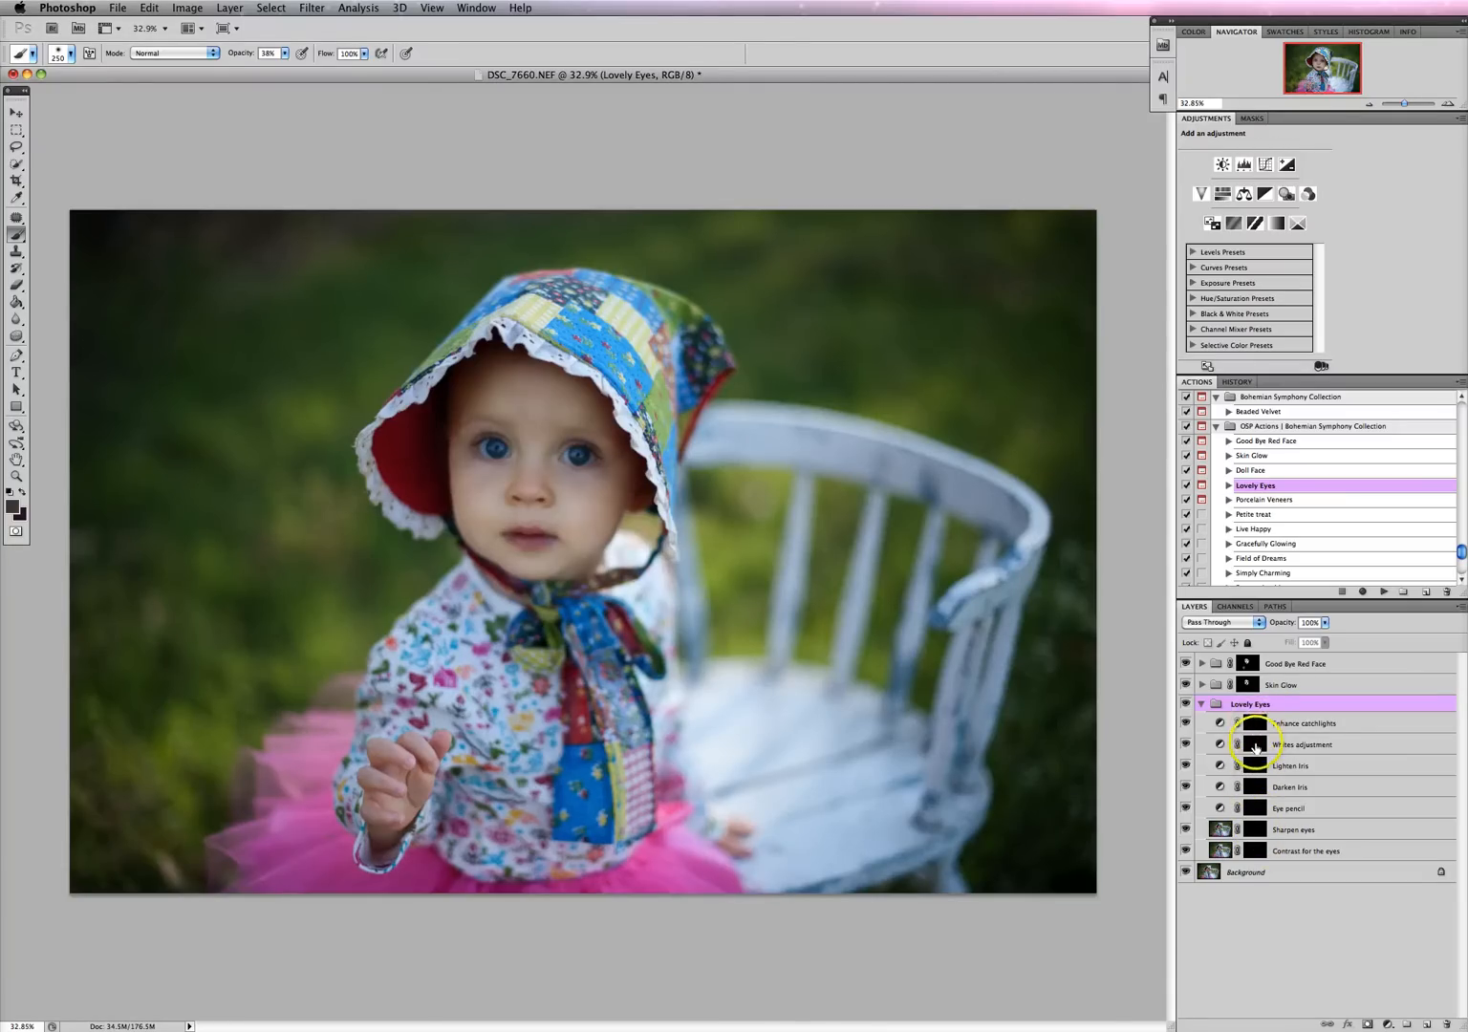
Paint both eyes on the Enhance catchlights mask at 71% brush opacity, using a 70 px brush reduced to 60 px
click(1255, 725)
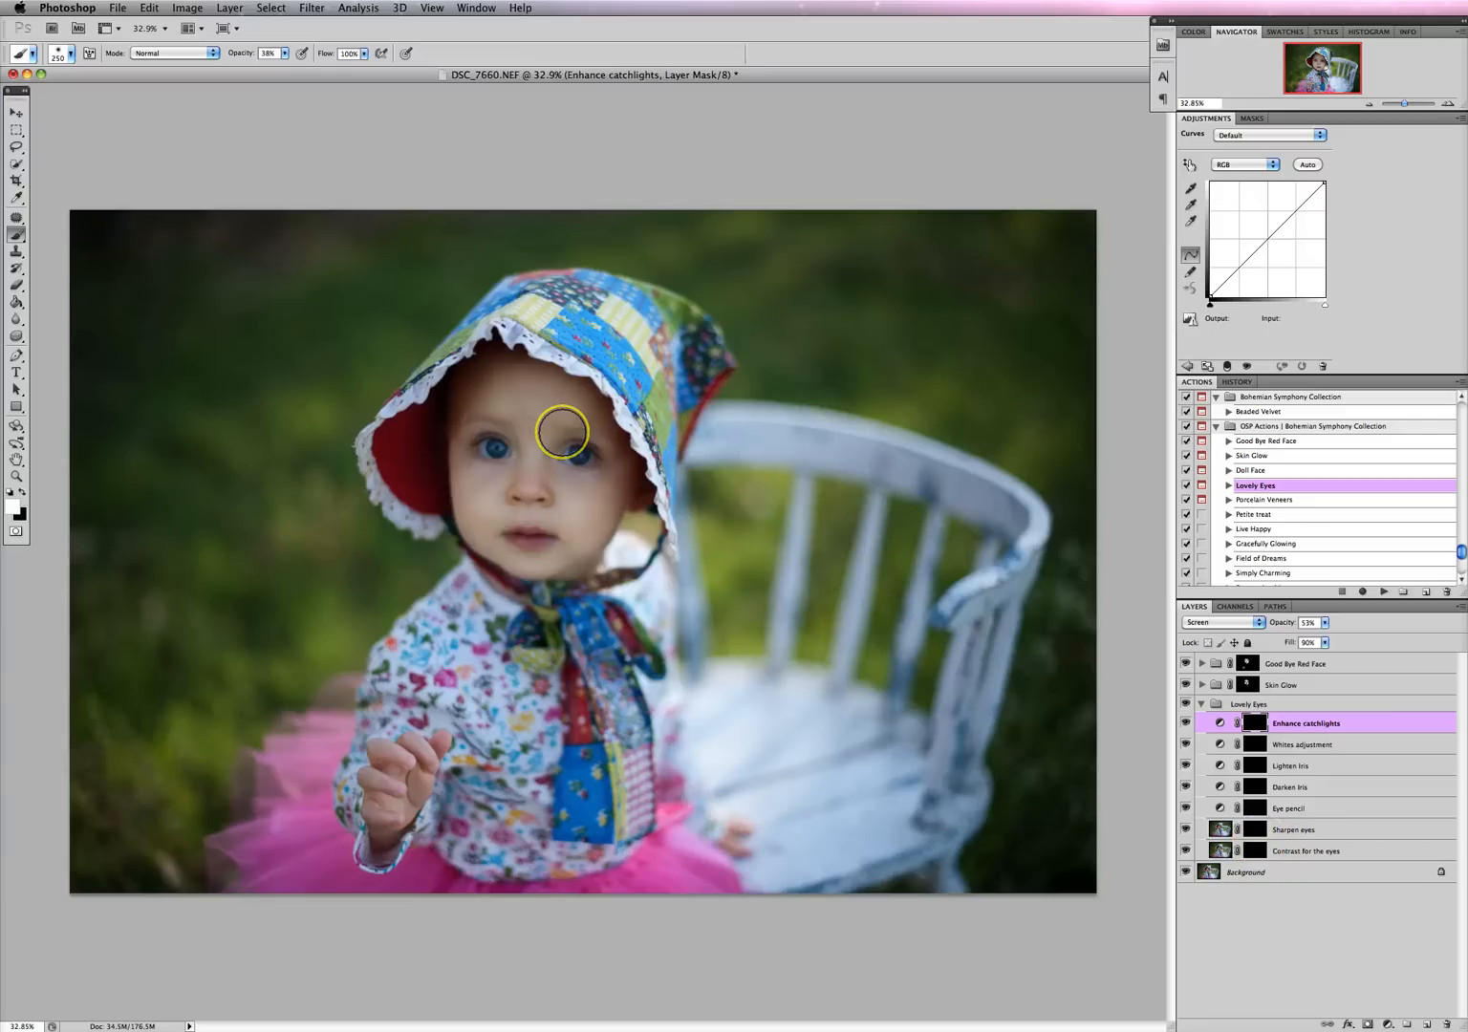
scroll(562, 433, up, 5)
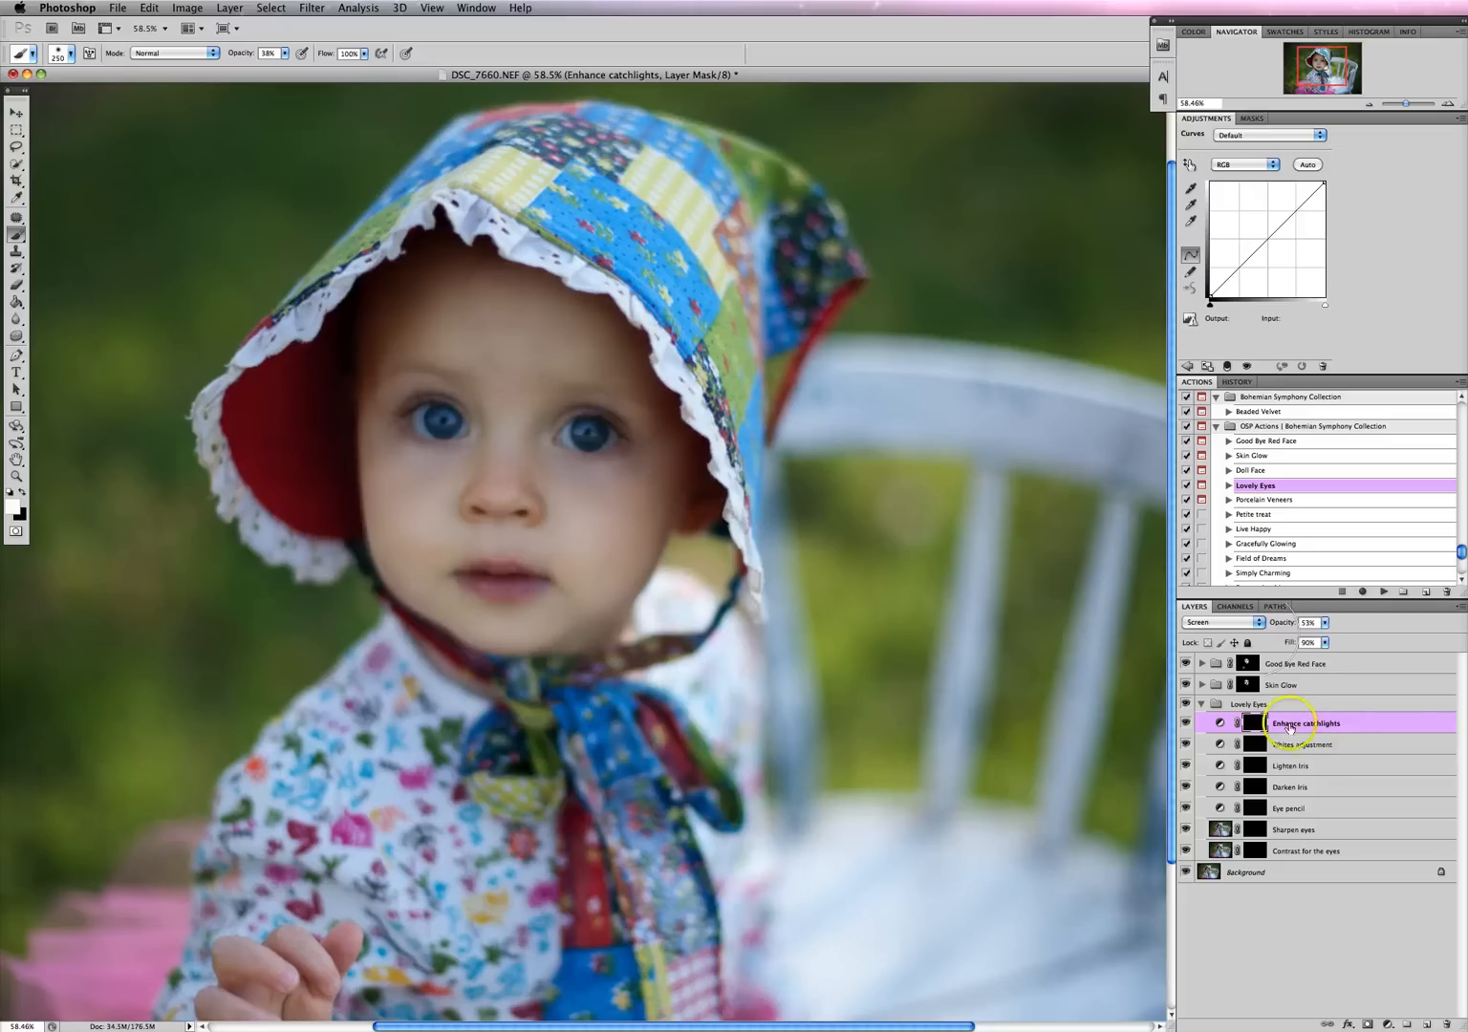
key(bracketleft)
key(bracketleft)
key(bracketleft)
key(bracketleft)
key(bracketleft)
click(284, 53)
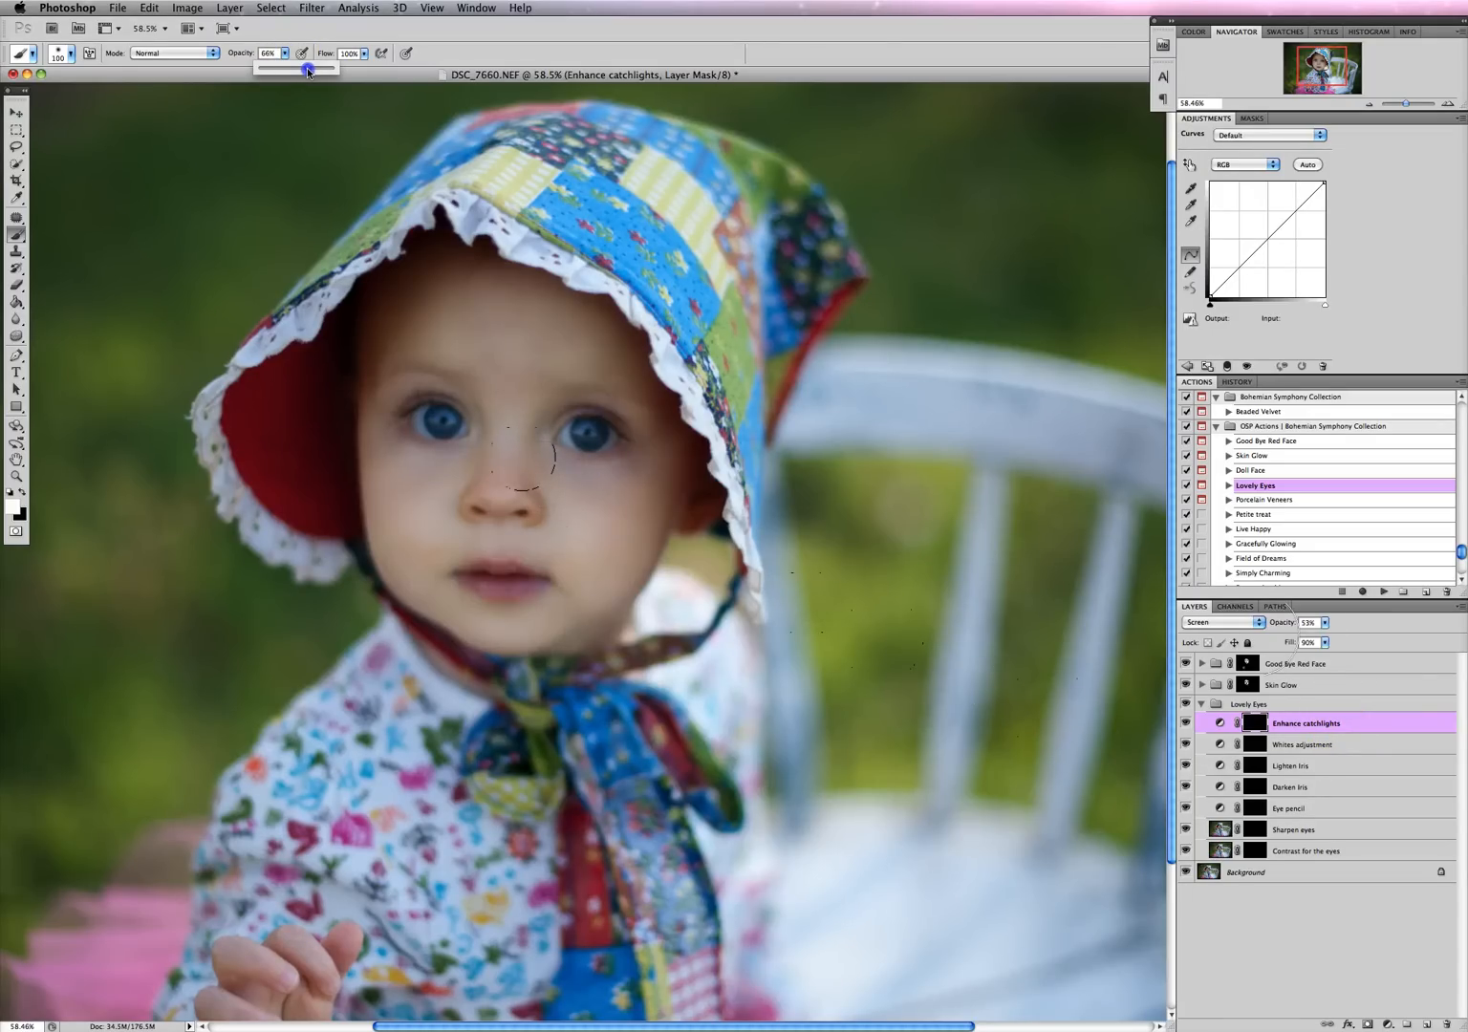
drag(308, 71, 311, 70)
key(bracketleft)
key(bracketleft)
key(bracketleft)
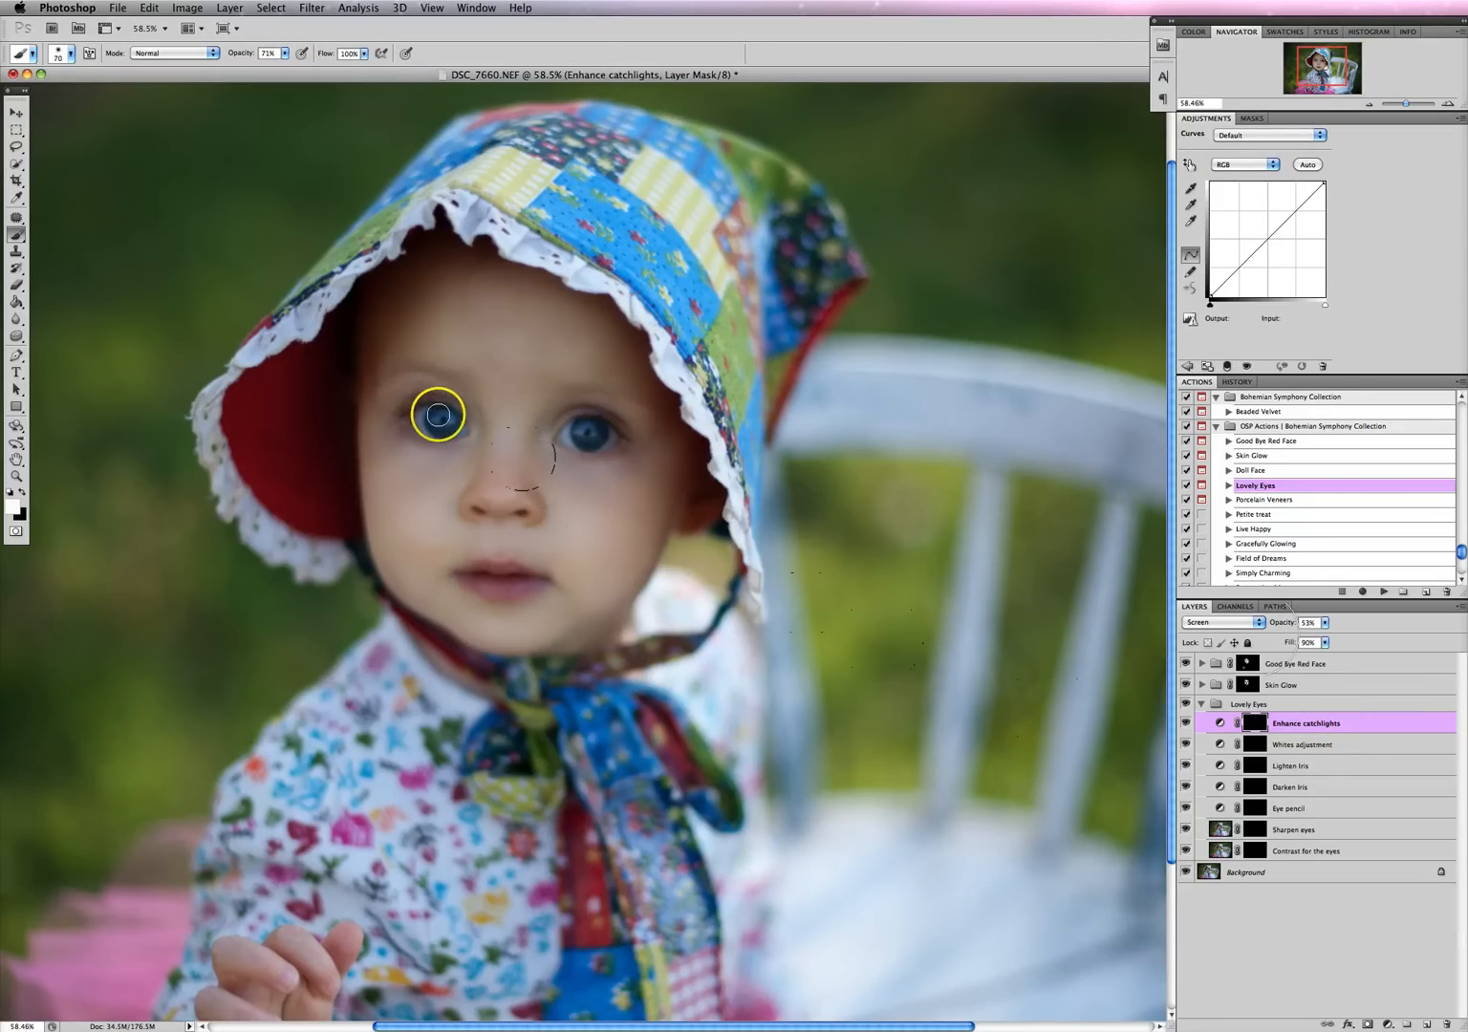
drag(438, 415, 437, 420)
key(bracketleft)
drag(629, 436, 592, 433)
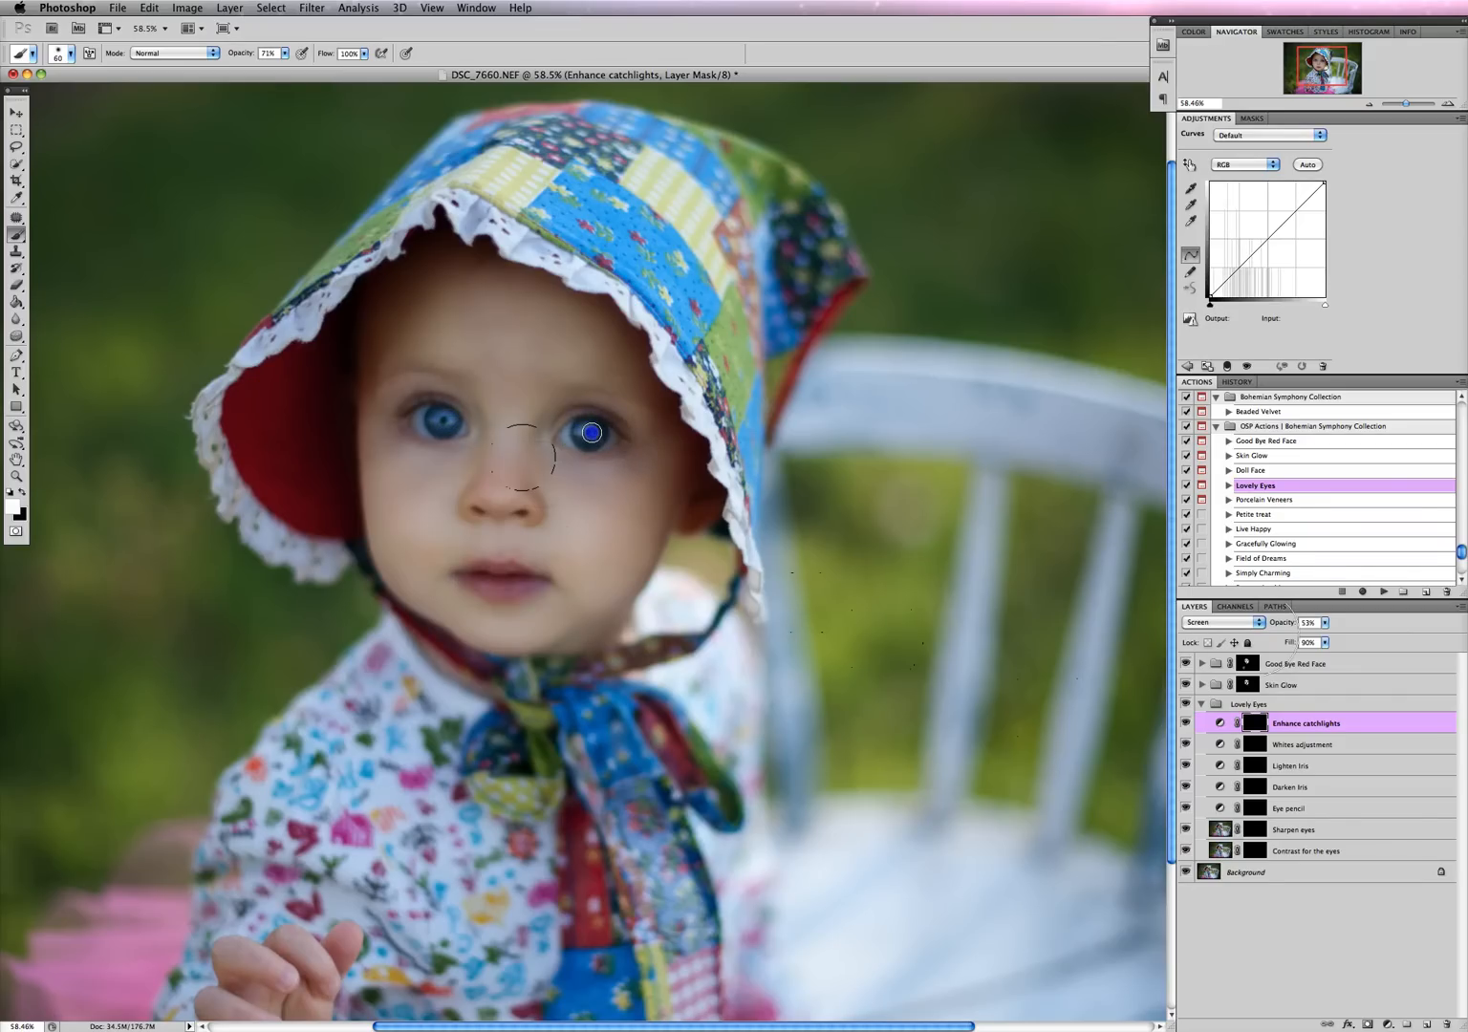
Compare the catchlights with the layer hidden and shown, and set the Enhance catchlights layer's opacity to 38%
click(1187, 725)
click(1186, 725)
click(1186, 726)
click(1187, 725)
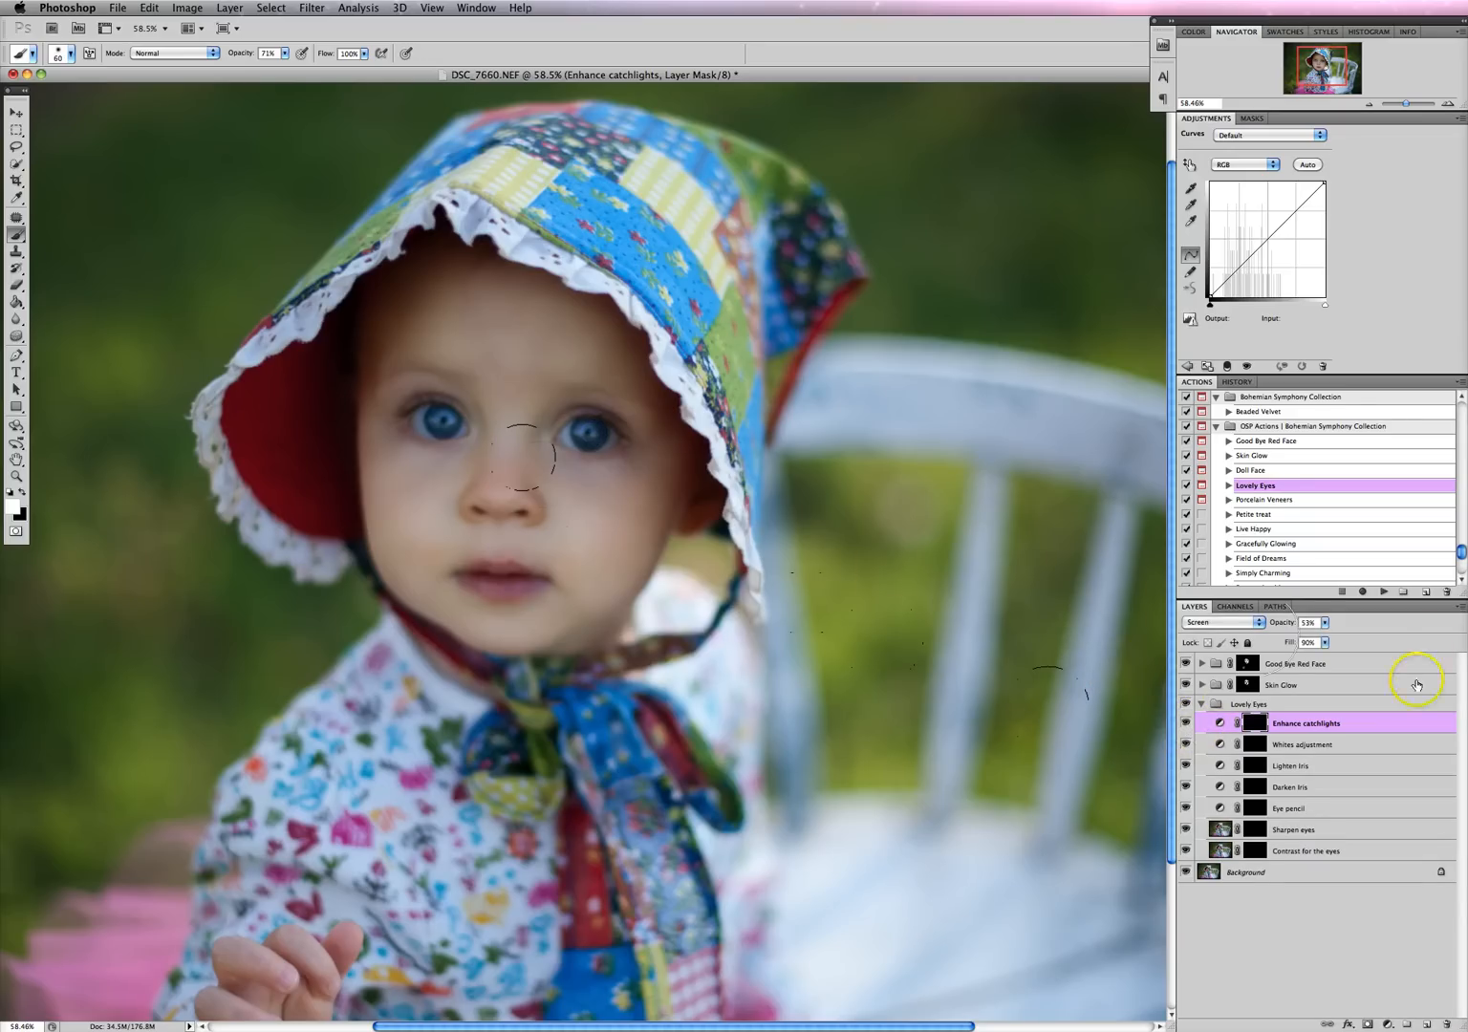
click(1326, 623)
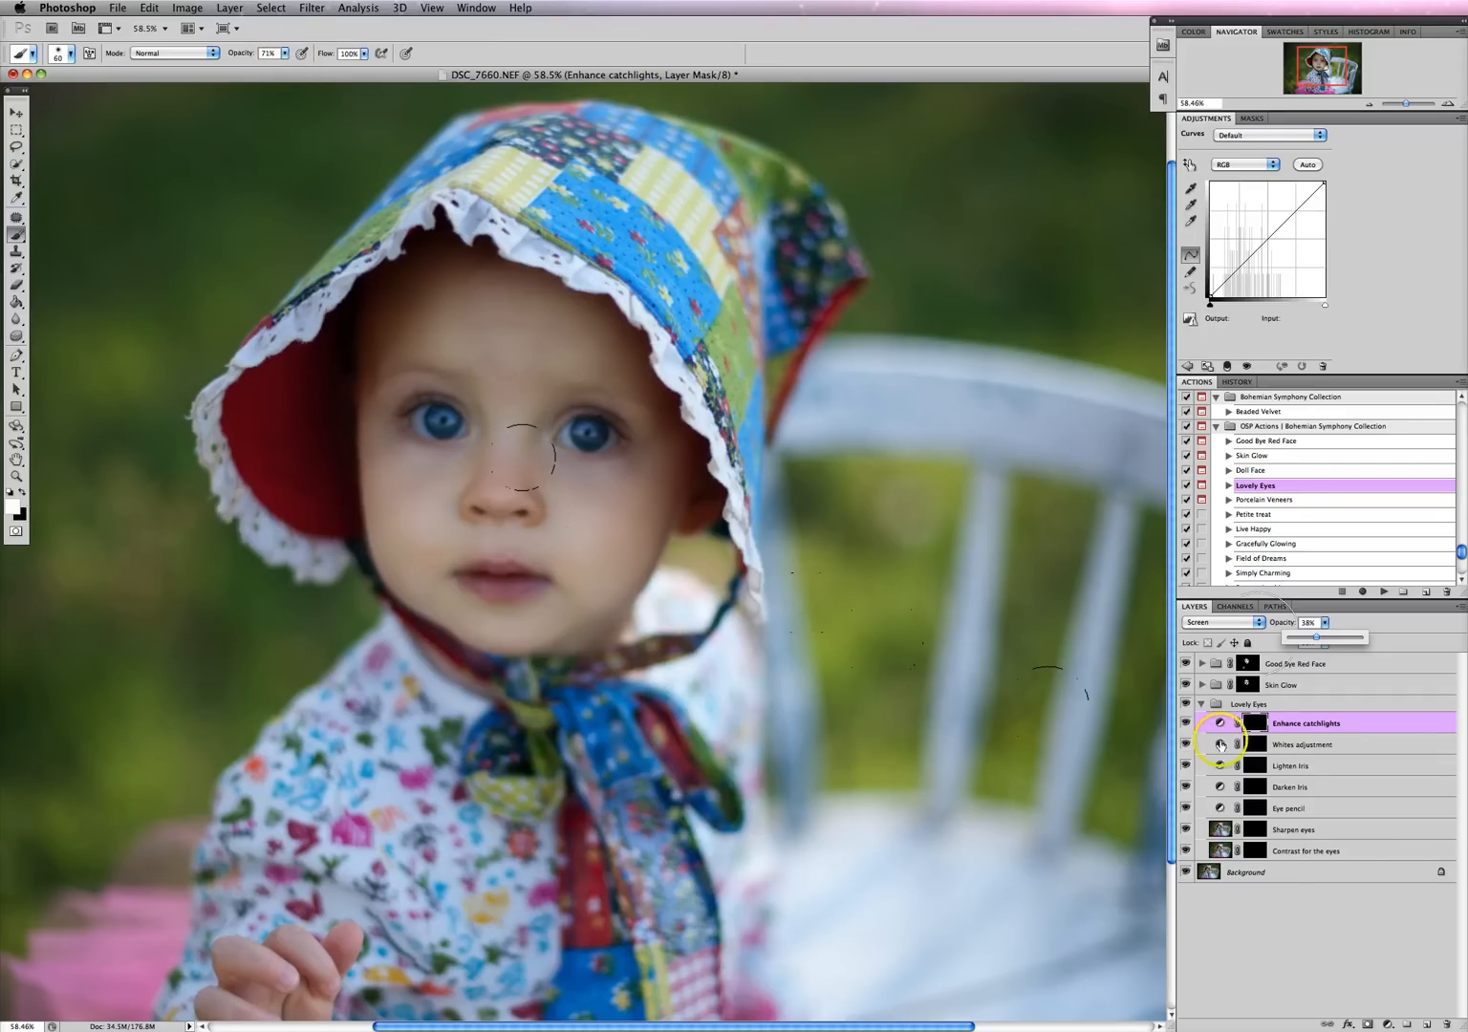
Paint over both eyes on the Whites adjustment mask with the 60 px brush
click(1264, 746)
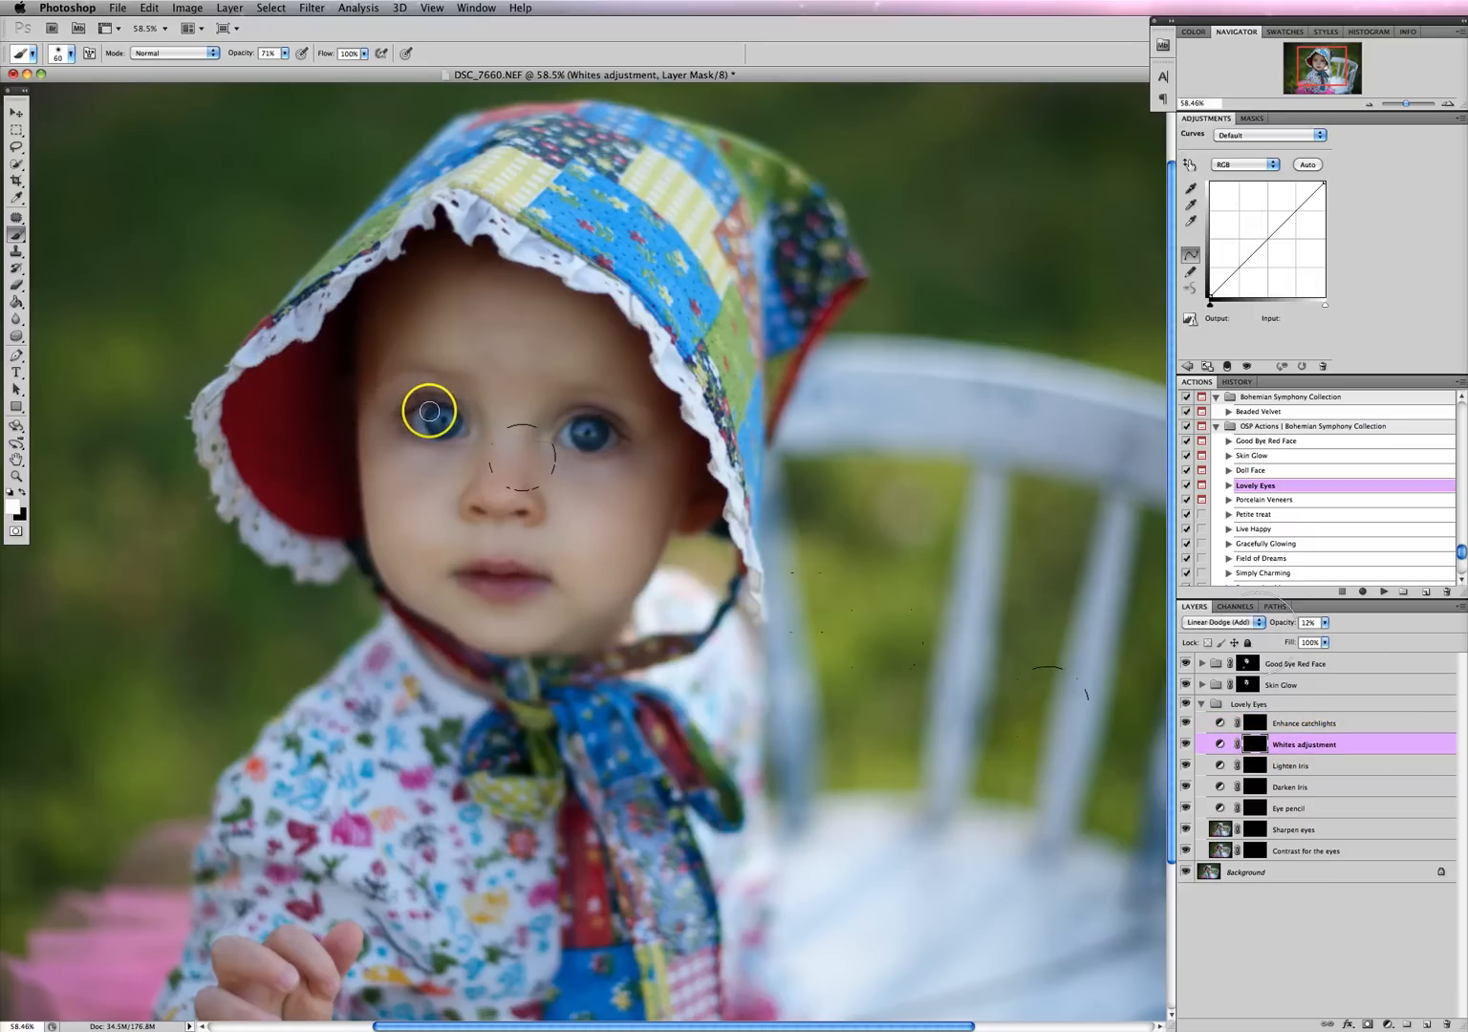
drag(428, 415, 420, 424)
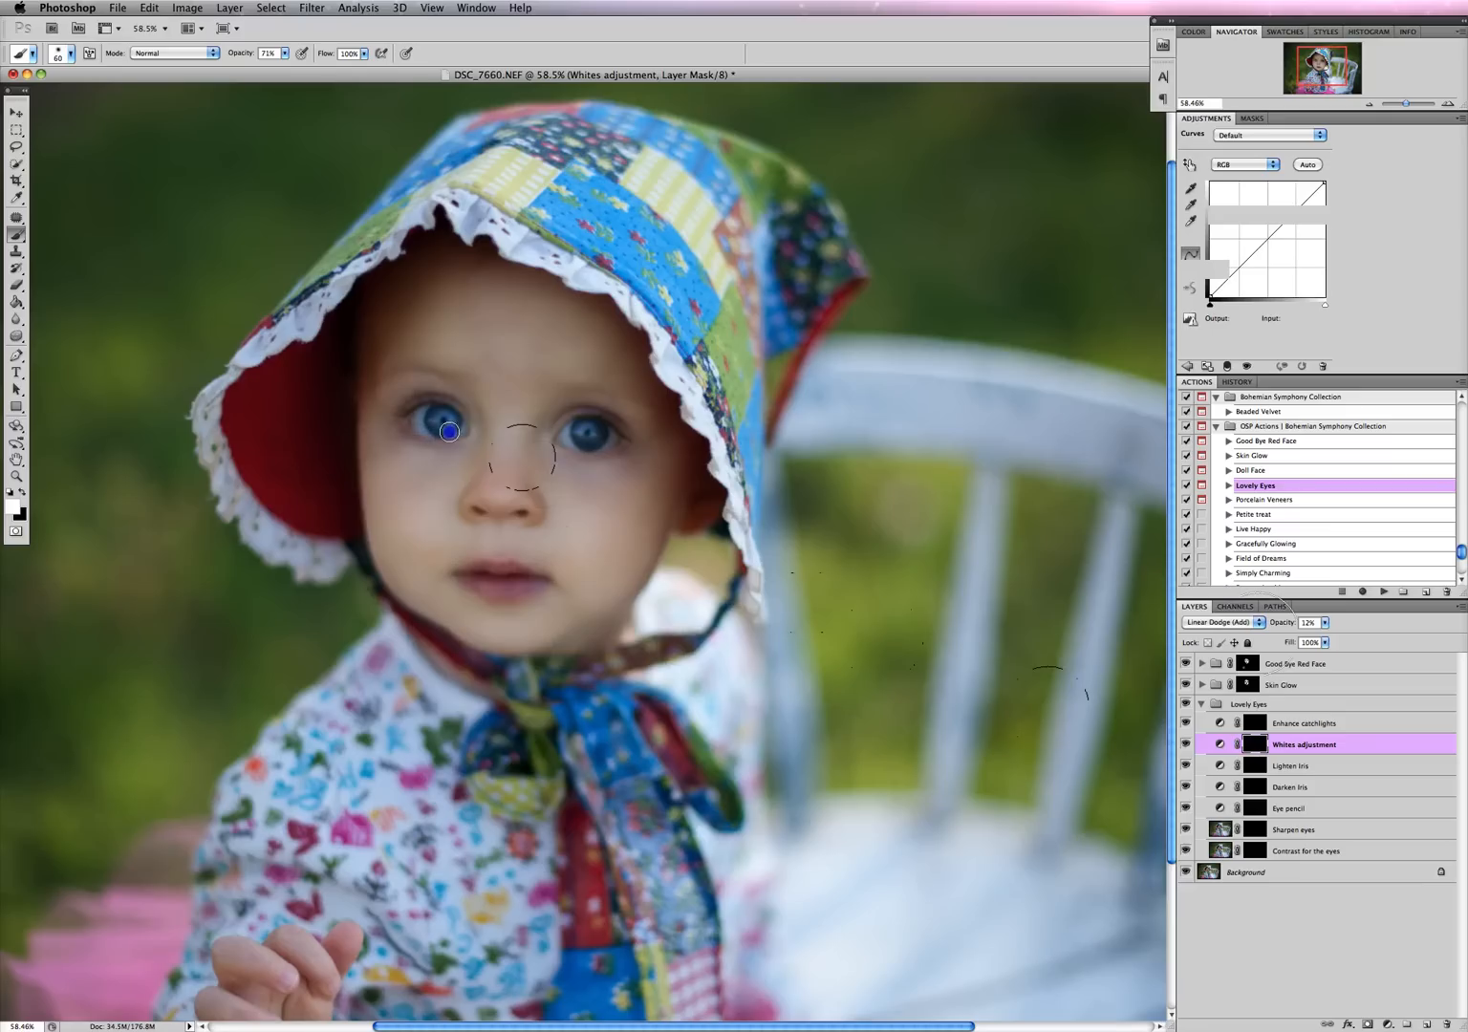
drag(572, 439, 570, 432)
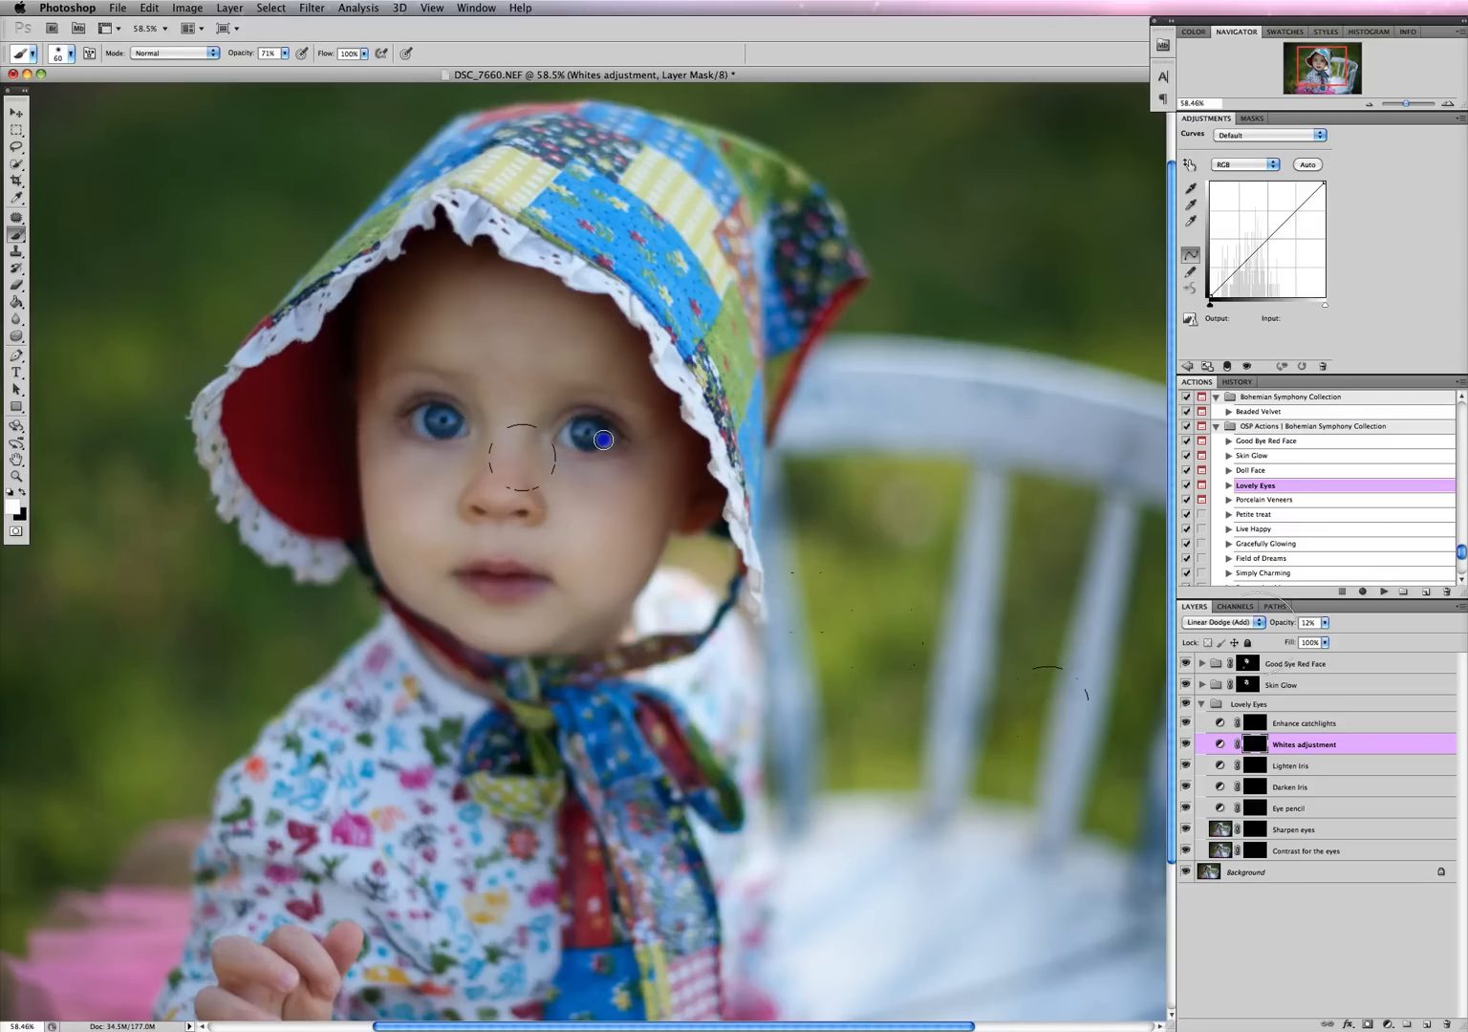
Compare the eyes with the Whites adjustment layer hidden and shown, try a stronger opacity, and set it to about 13%
click(1186, 745)
click(1187, 746)
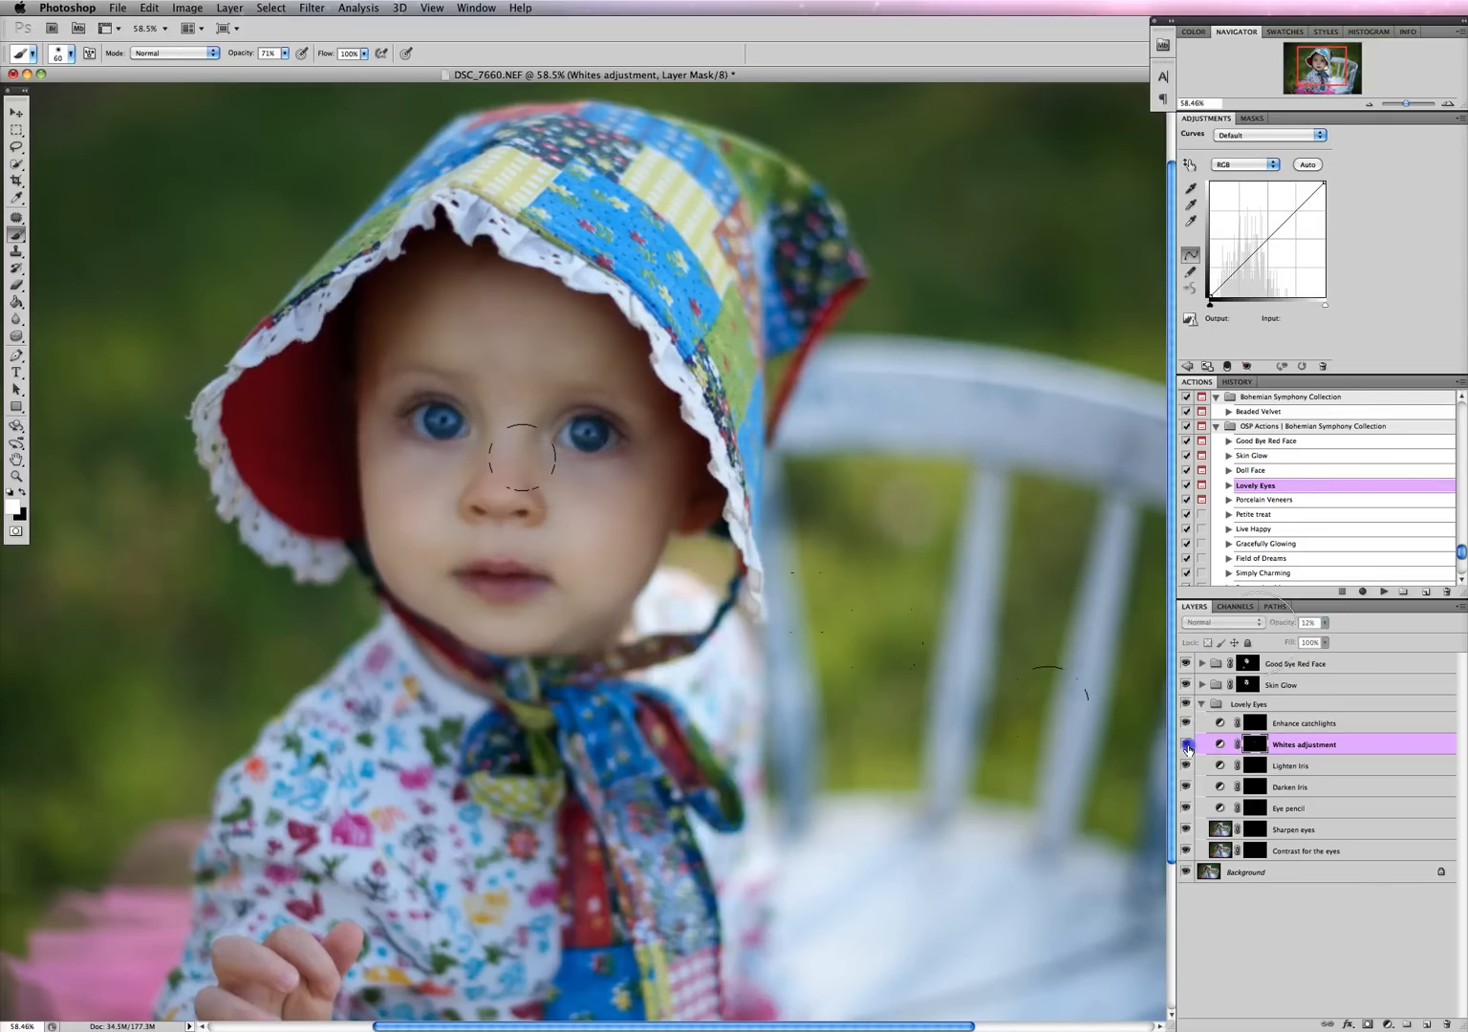
click(1186, 745)
click(1186, 746)
click(1326, 623)
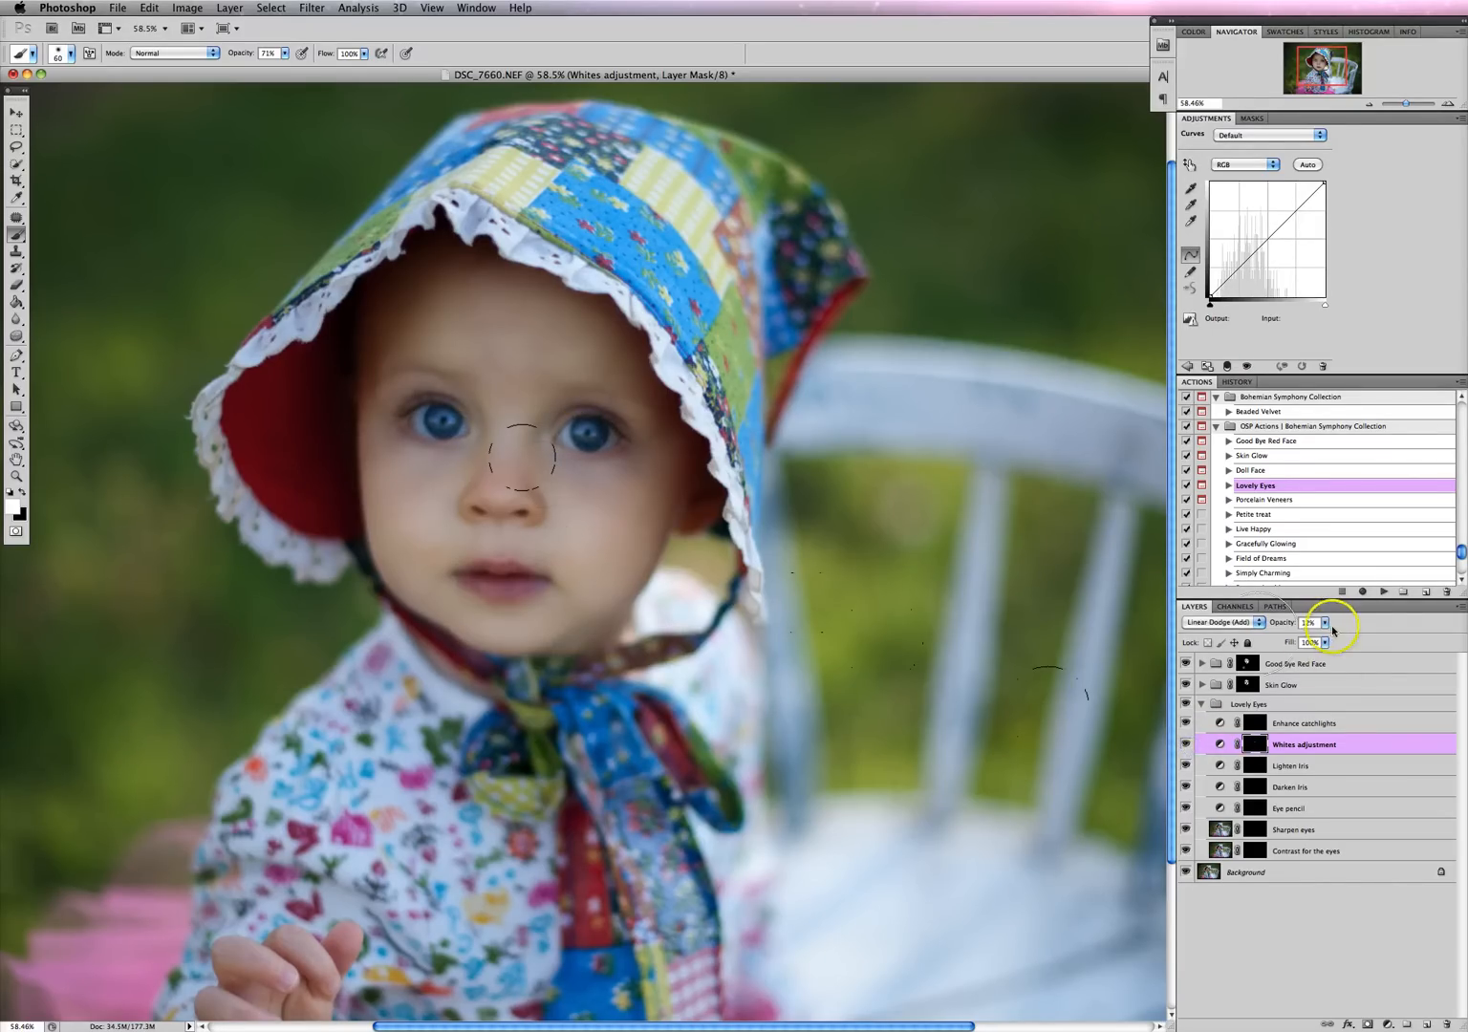
click(1369, 637)
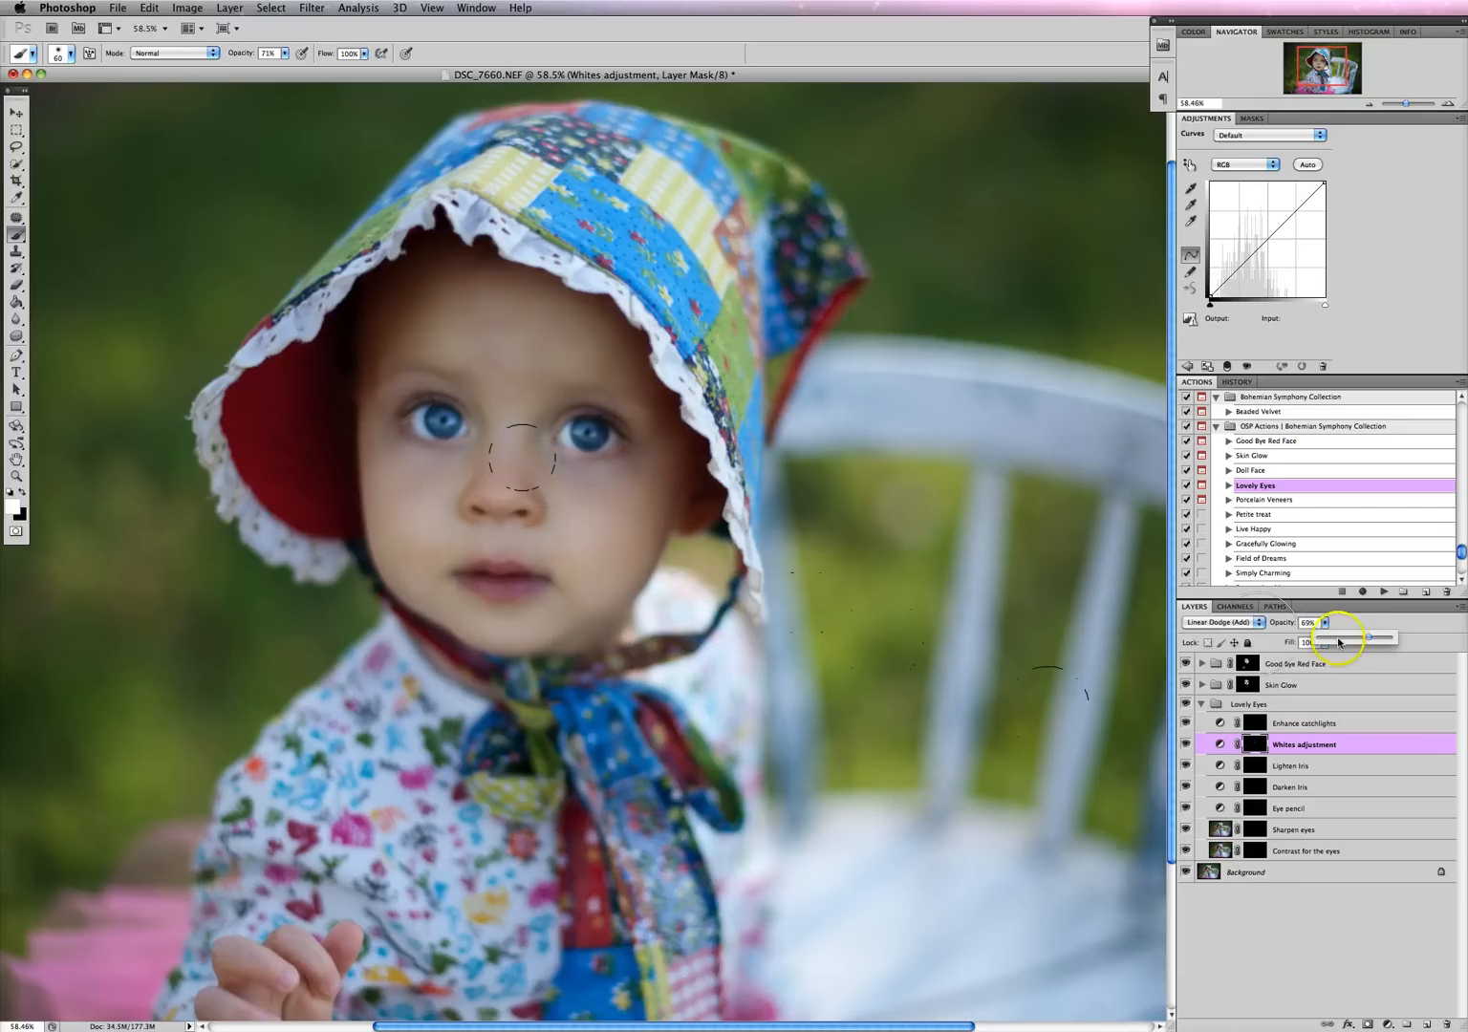
drag(1339, 642, 1329, 639)
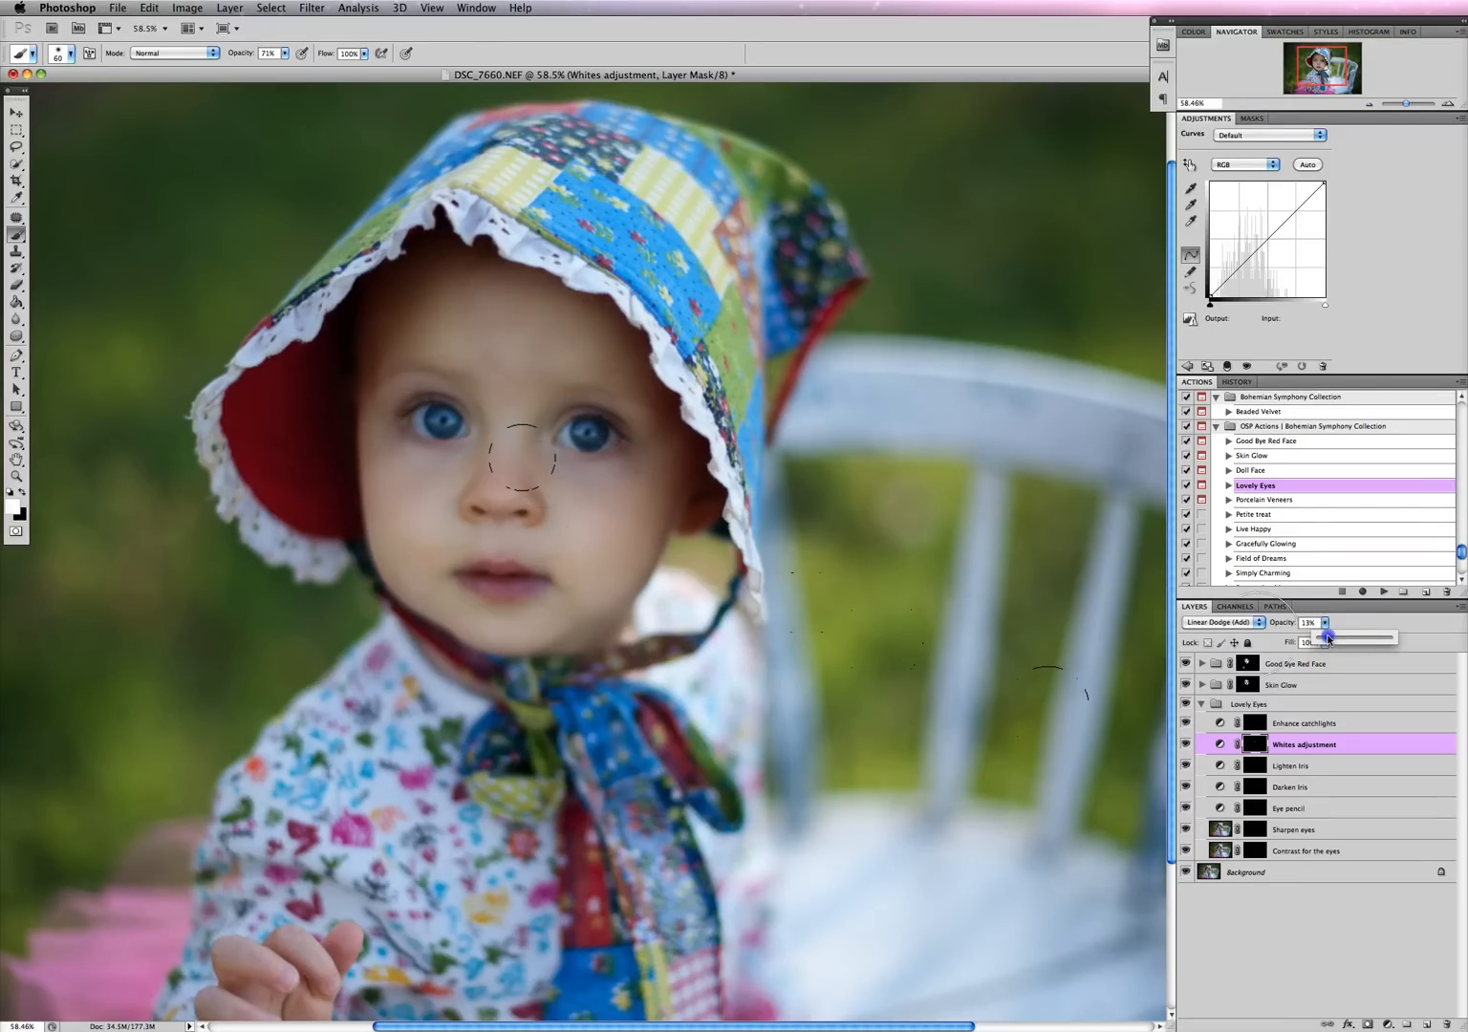
Paint over both irises on the Lighten Iris layer mask with the 60 px brush at 71% opacity
click(1256, 766)
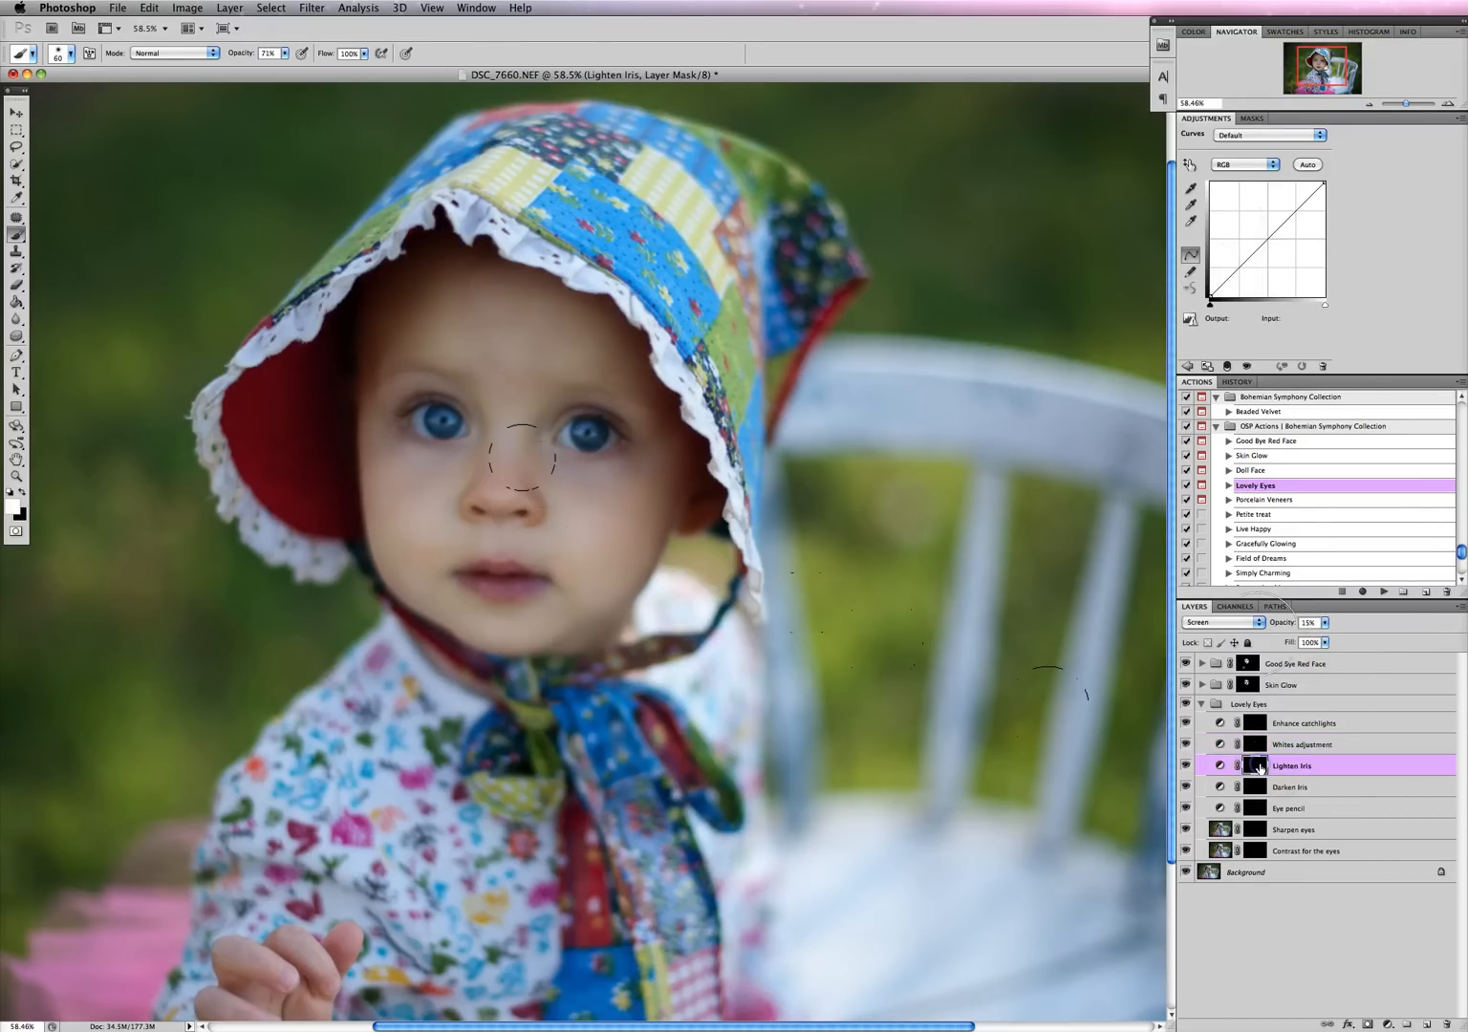
drag(592, 431, 595, 428)
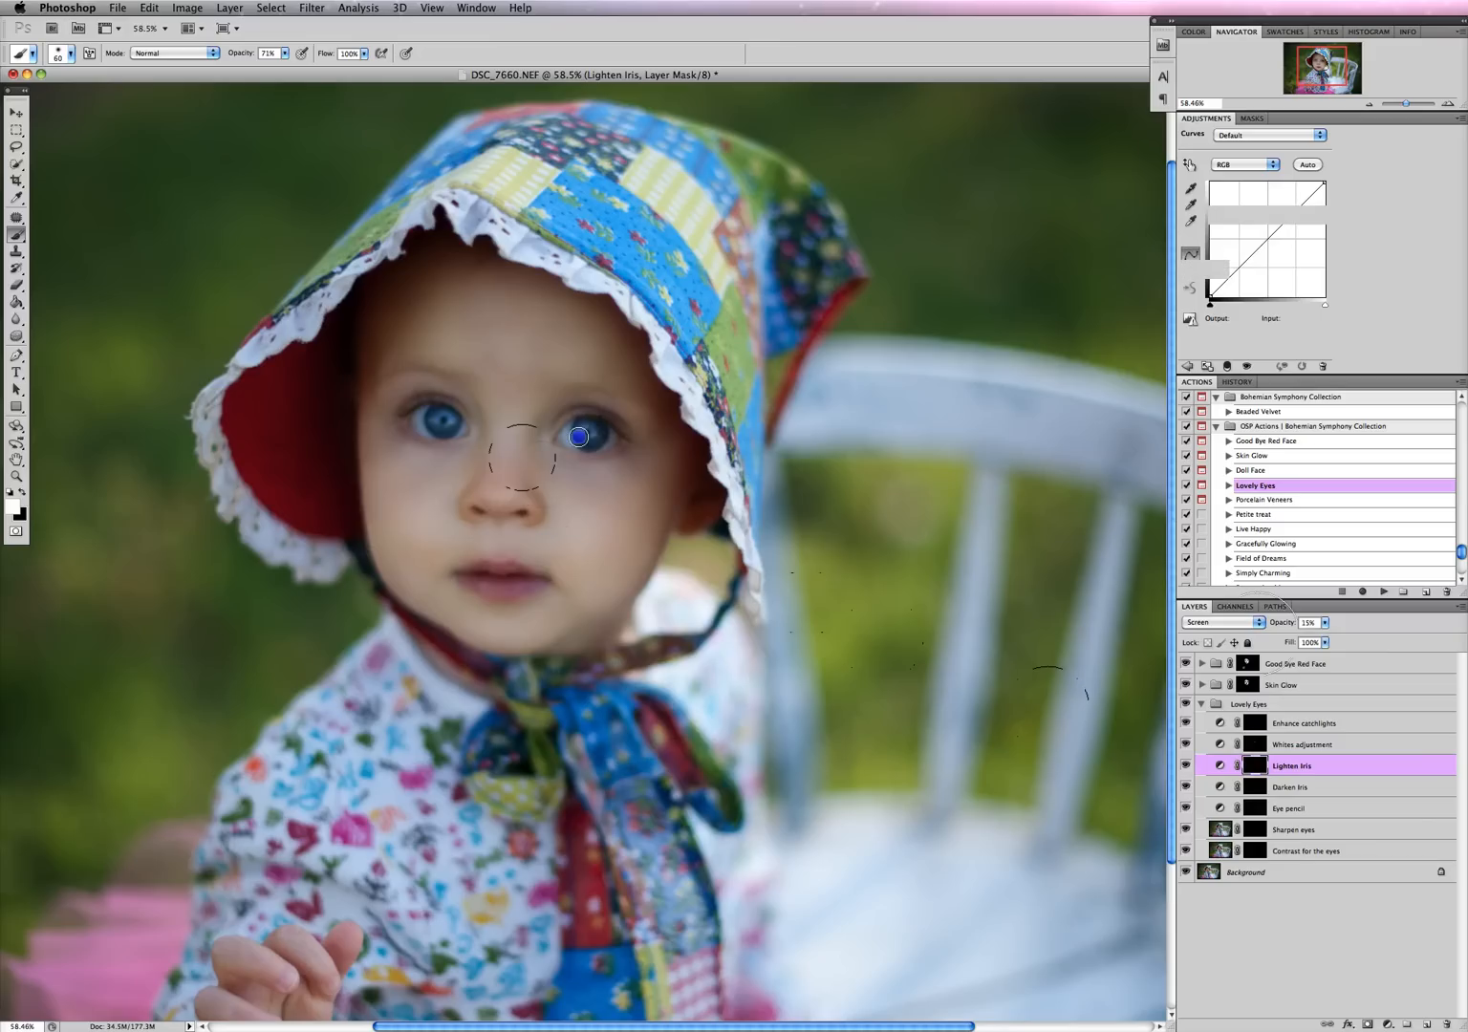
drag(435, 410, 437, 411)
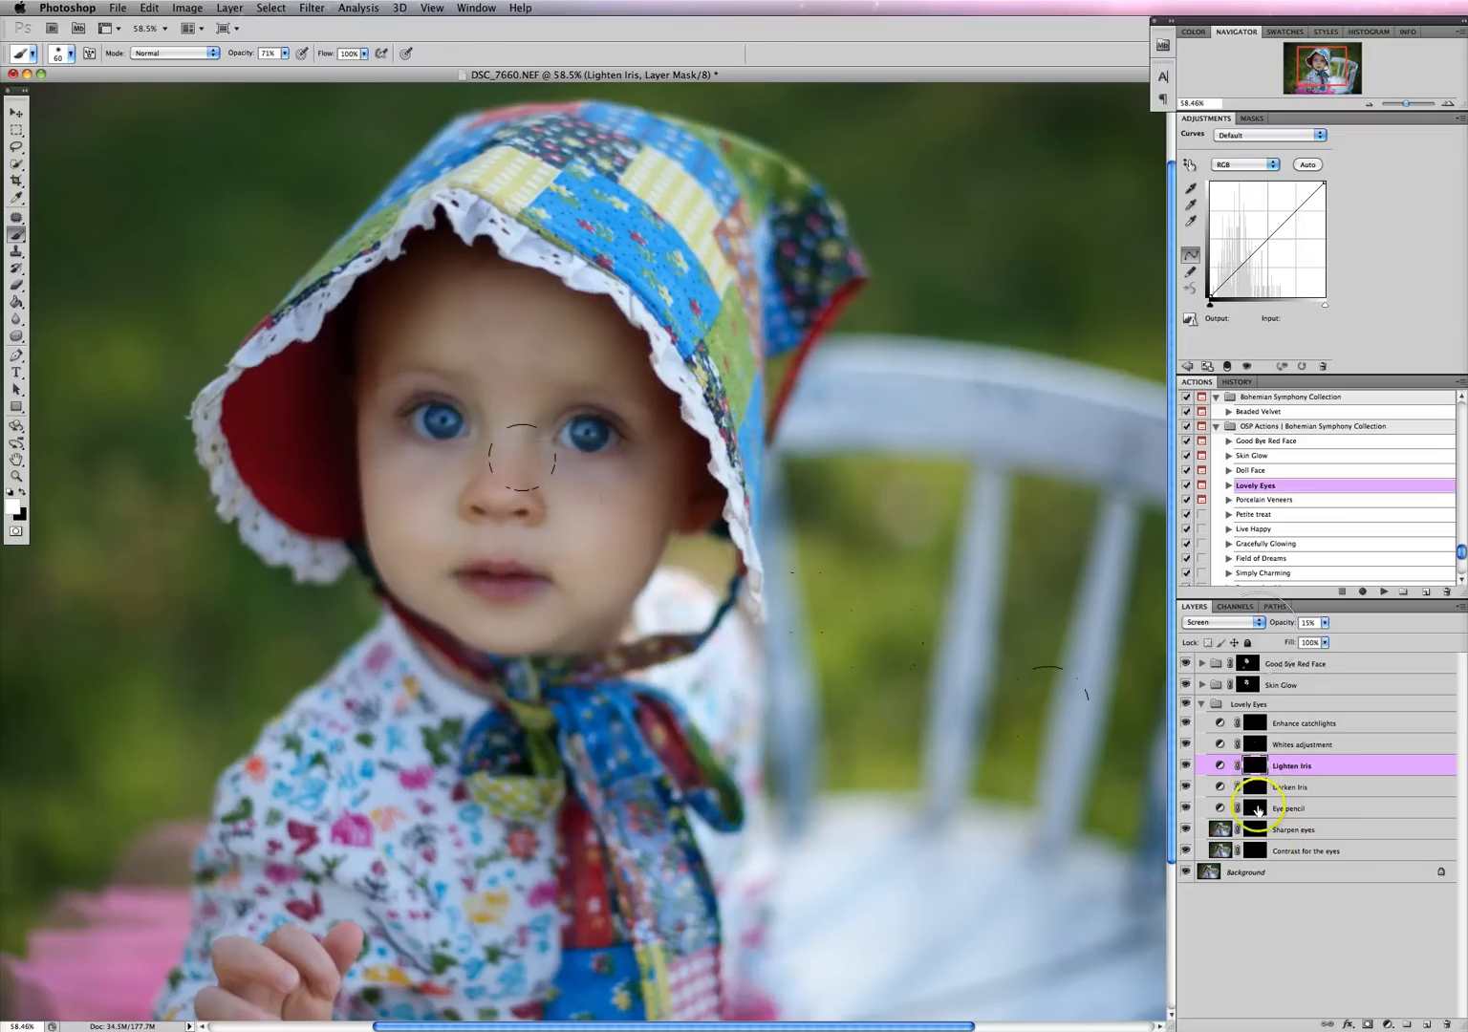
Reduce the brush to 40 px and paint along the lower edge of the eye on the Eye pencil mask
click(1254, 807)
key(bracketleft)
key(bracketleft)
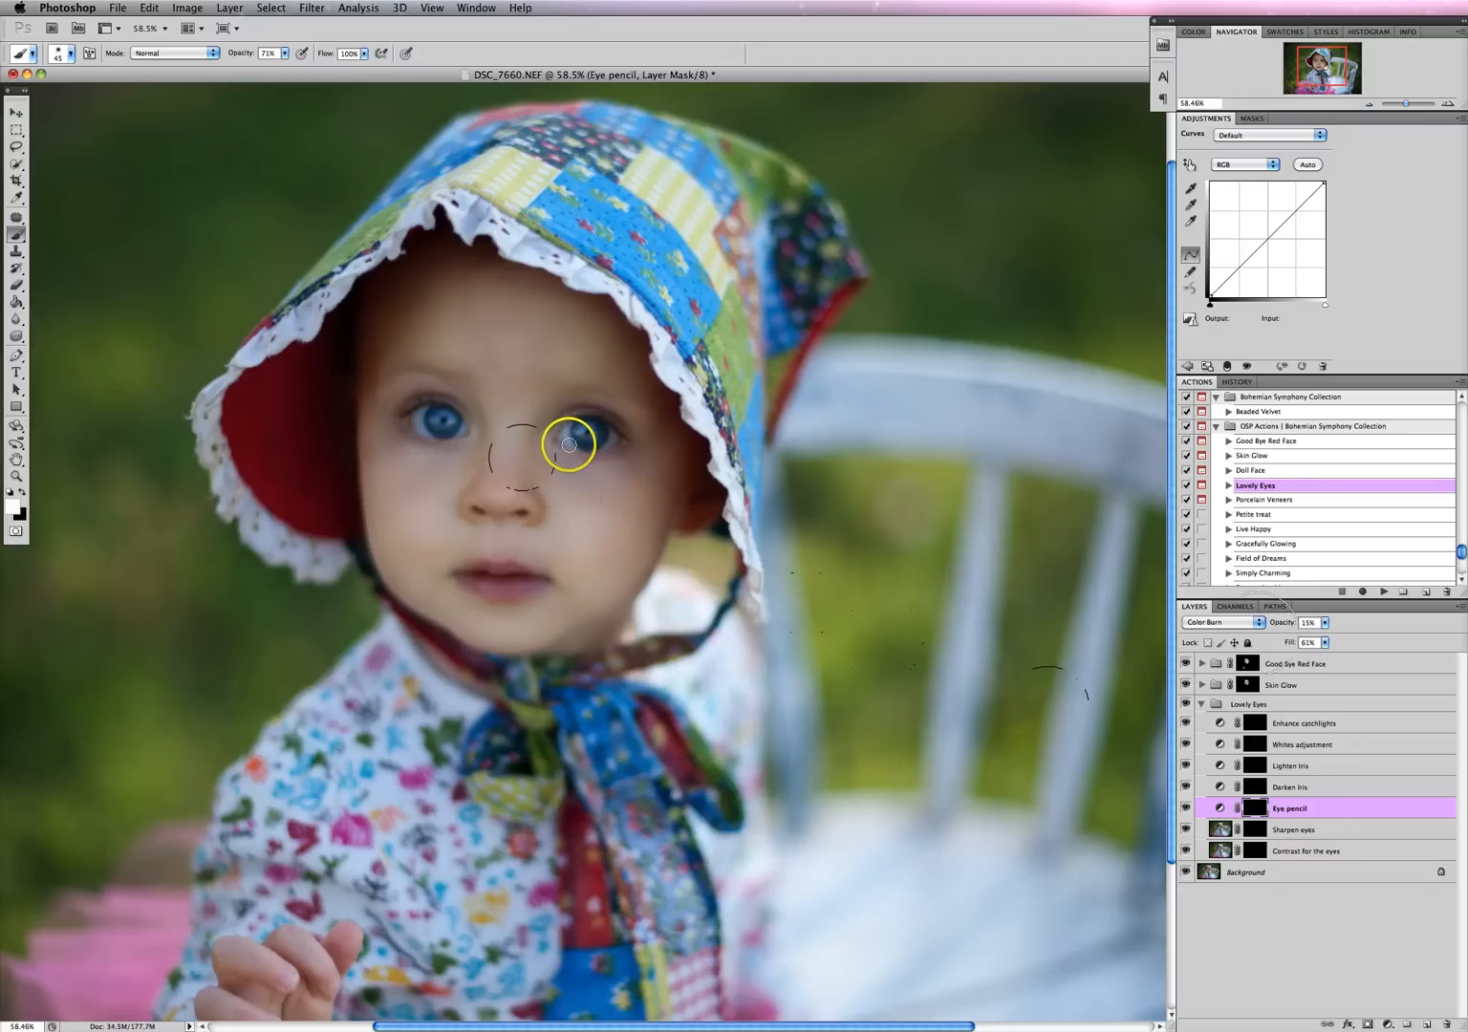
drag(563, 447, 574, 452)
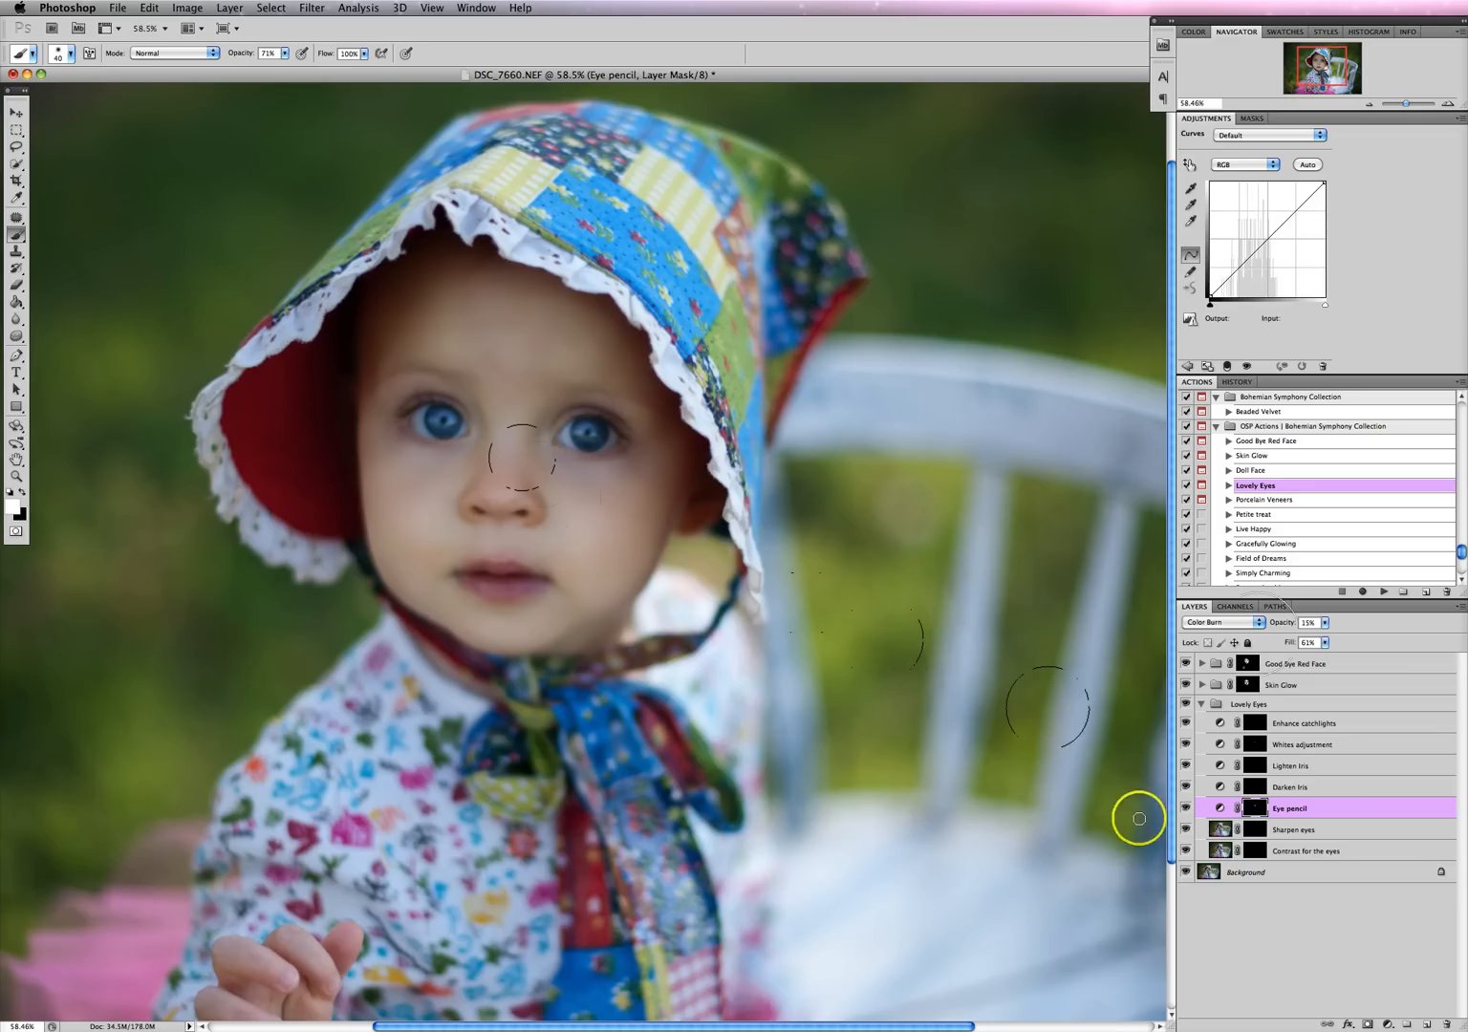
Compare the eyes with the Eye pencil layer hidden and shown, and leave the layer hidden
click(1185, 808)
click(1185, 808)
click(1185, 807)
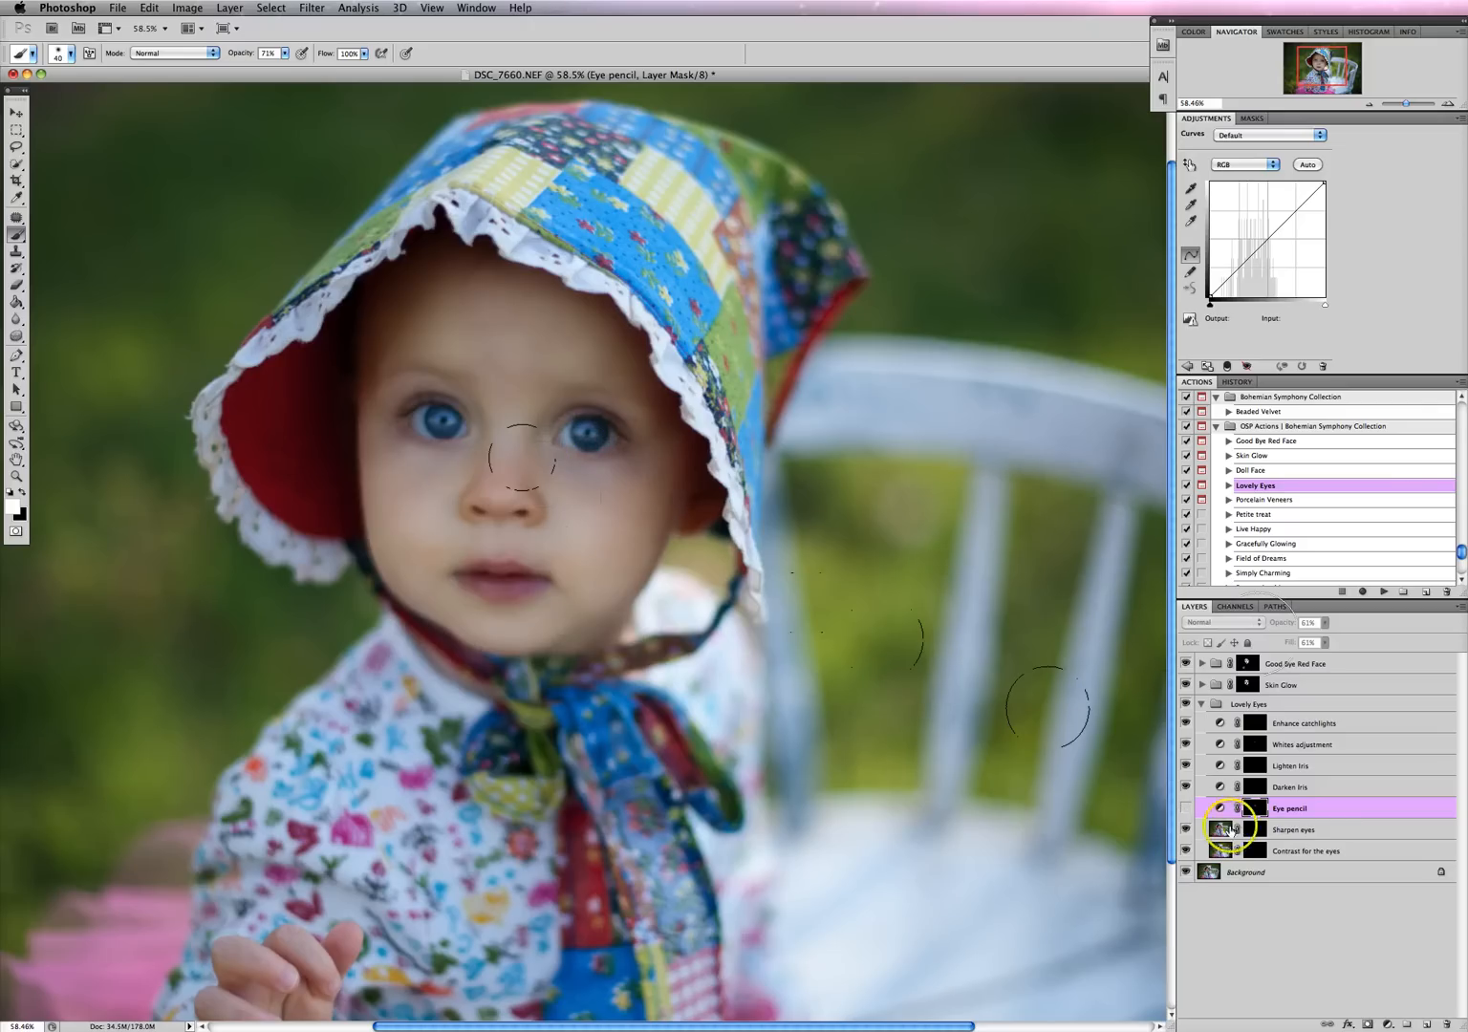
Paint over the eye nearer the chair on the Sharpen eyes mask with a 60 px brush
click(1257, 830)
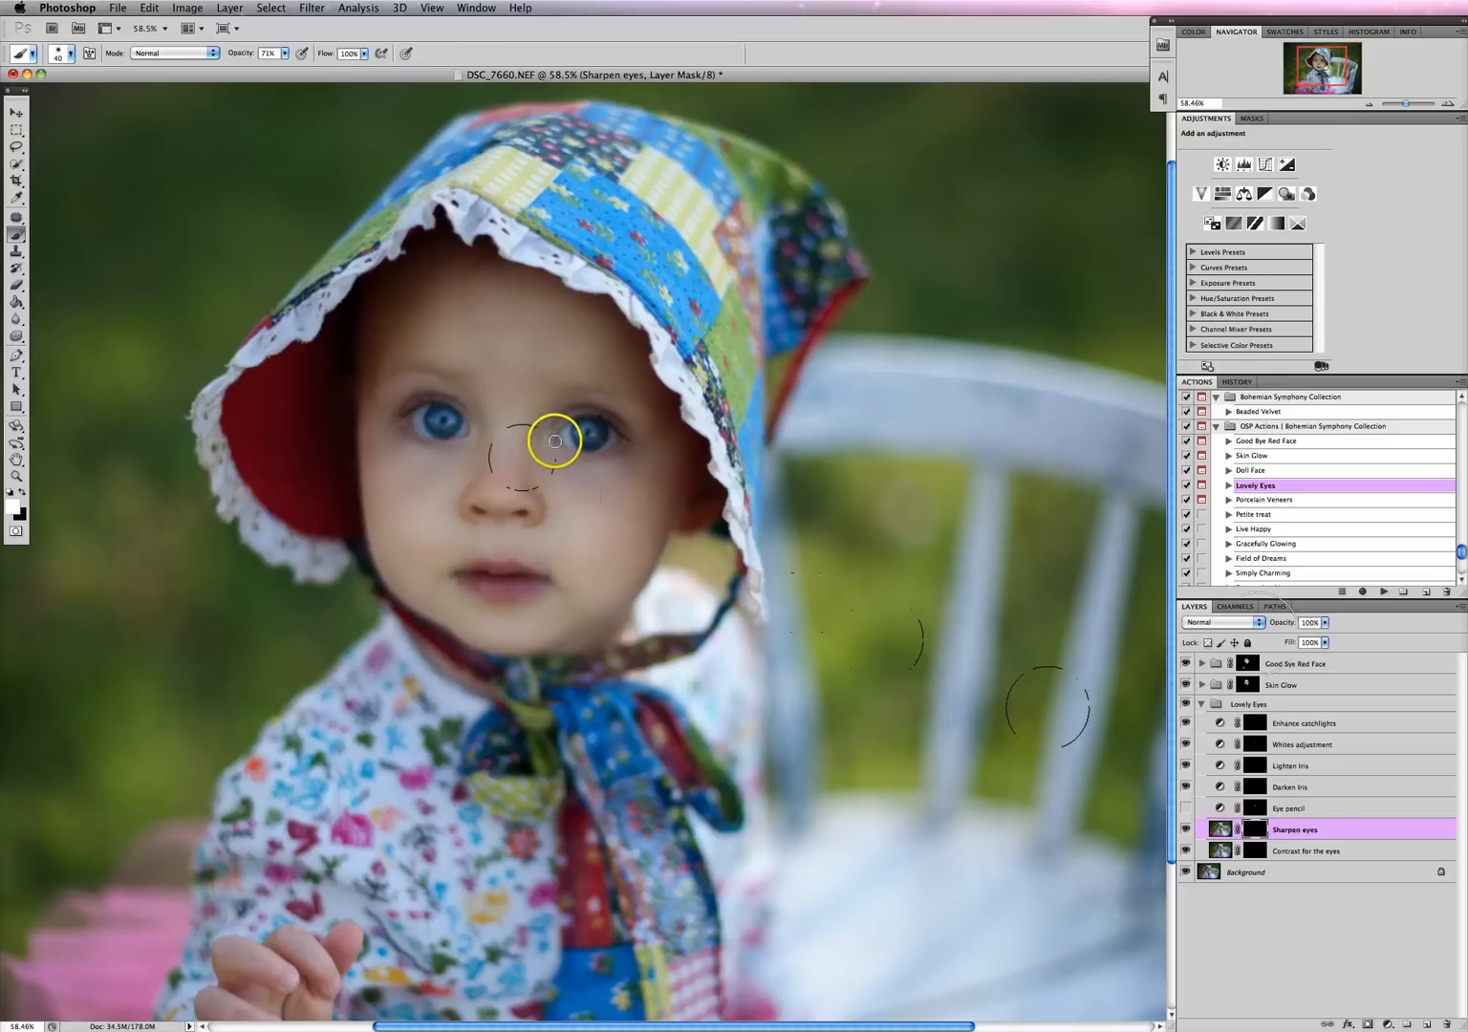
key(bracketright)
key(bracketright)
click(581, 424)
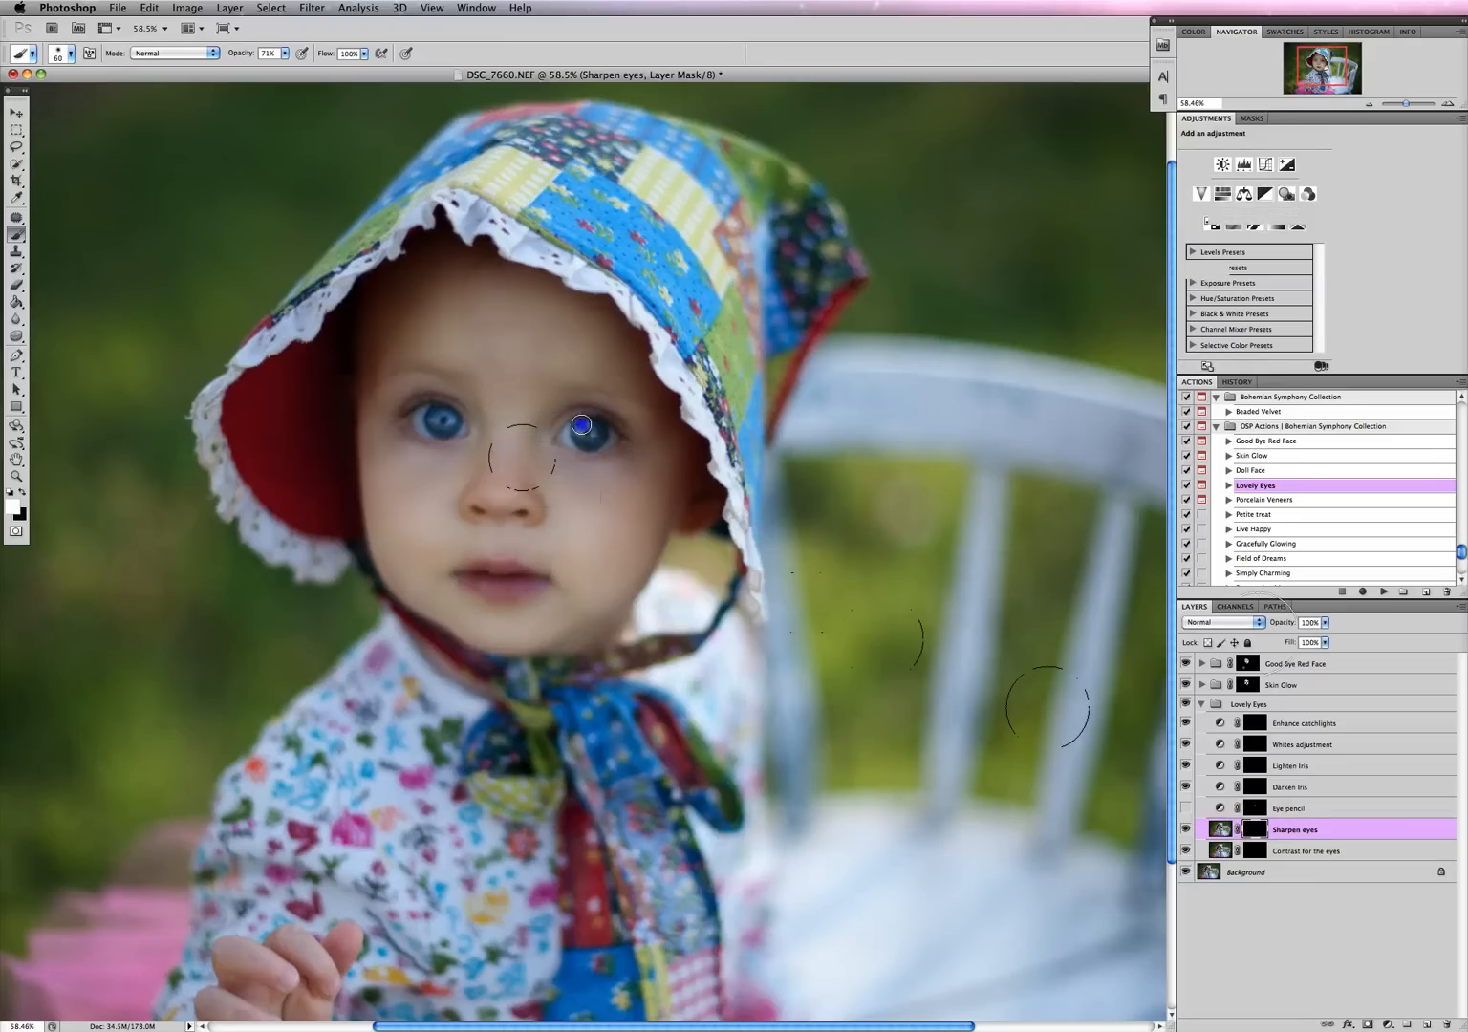
Raise the brush opacity to 100% and paint over both eyes on the Sharpen eyes mask with a slightly larger brush
click(284, 52)
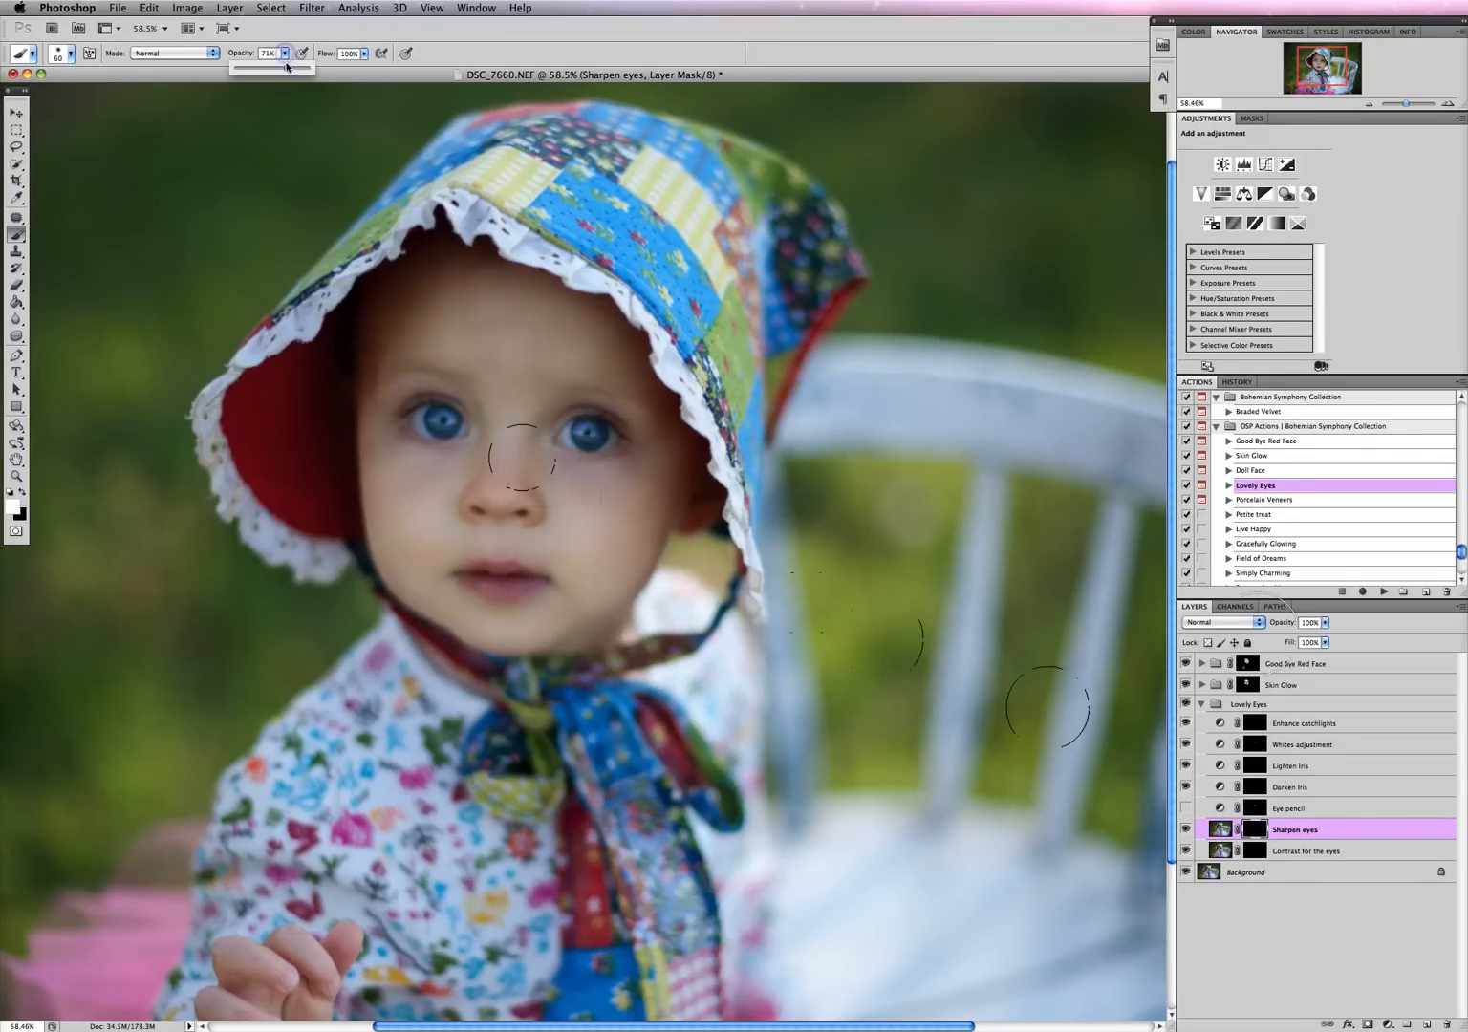
drag(287, 68, 312, 68)
key(bracketright)
click(445, 426)
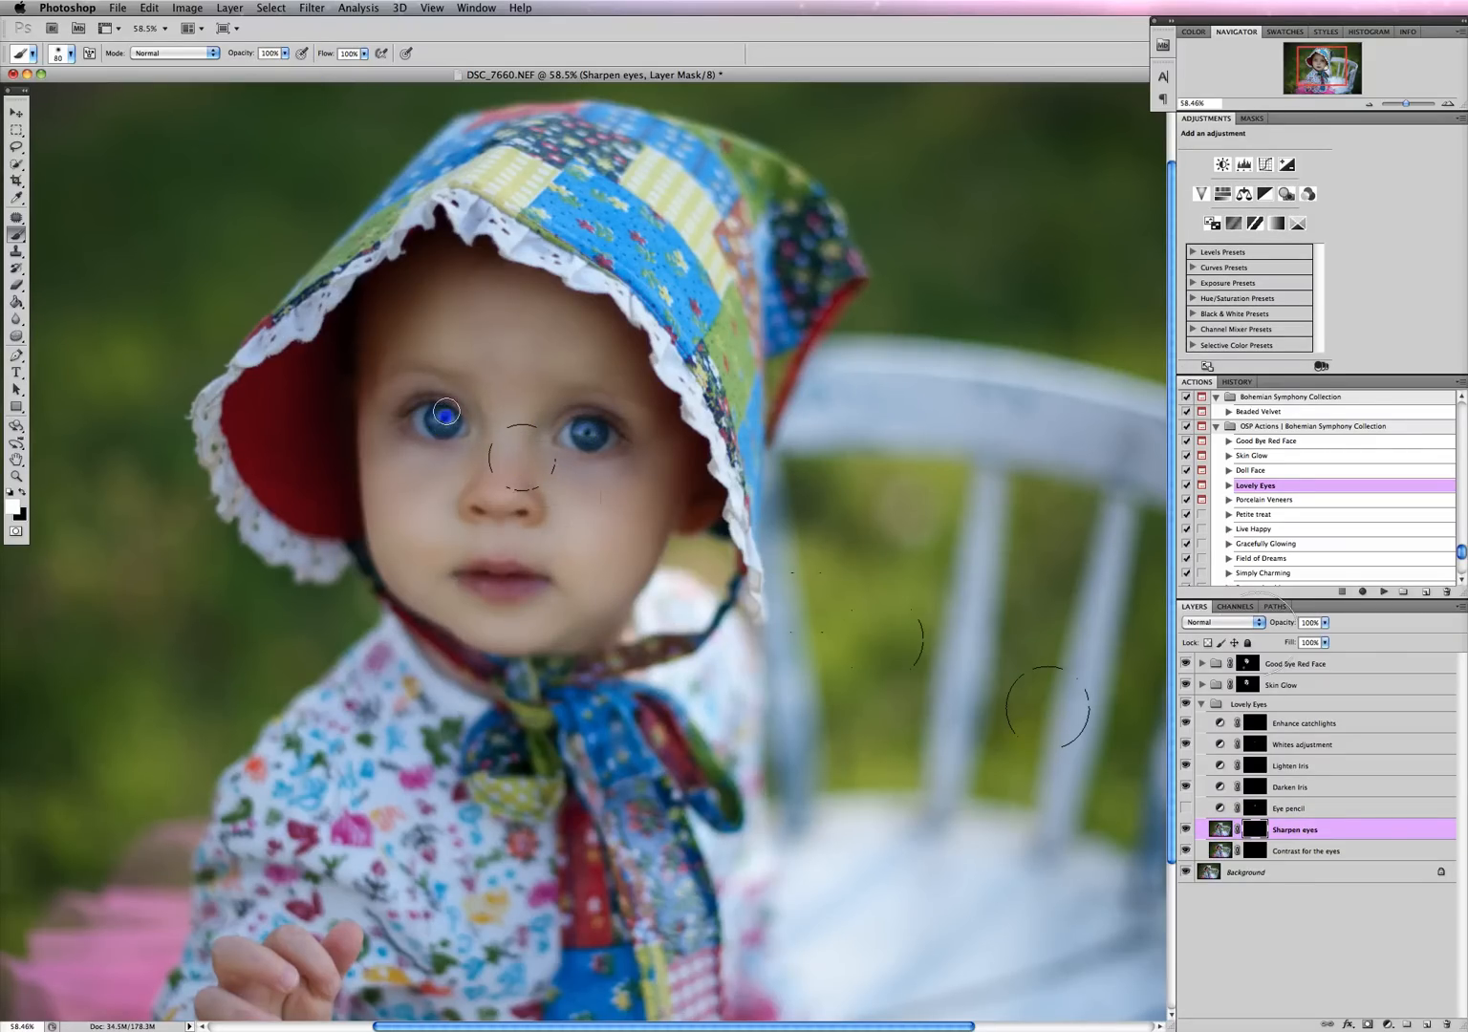
mouse_move(405, 408)
mouse_down()
mouse_move(401, 419)
mouse_move(434, 404)
mouse_up()
key(bracketleft)
drag(413, 406, 439, 407)
drag(557, 419, 590, 437)
Enlarge the brush to 250 px and paint along the bonnet's front edge and lace trim on the Sharpen eyes mask
key(bracketright)
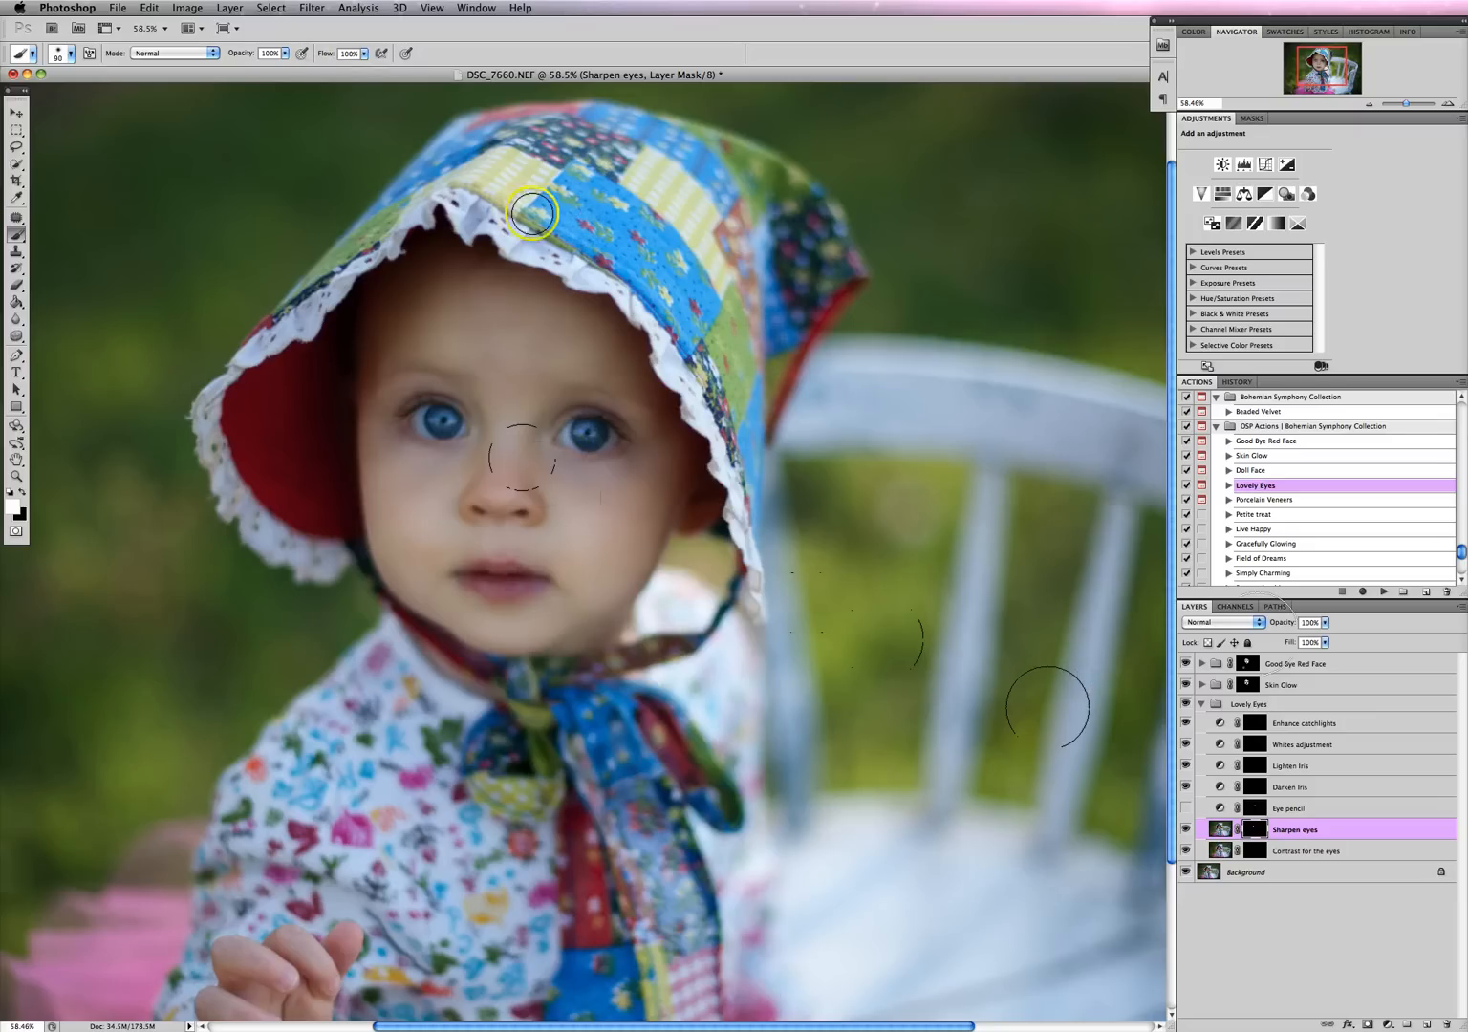
key(bracketright)
key(bracketright)
key(bracketright)
key(bracketright)
key(bracketright)
key(bracketright)
key(bracketright)
key(bracketright)
click(247, 331)
drag(247, 330, 179, 456)
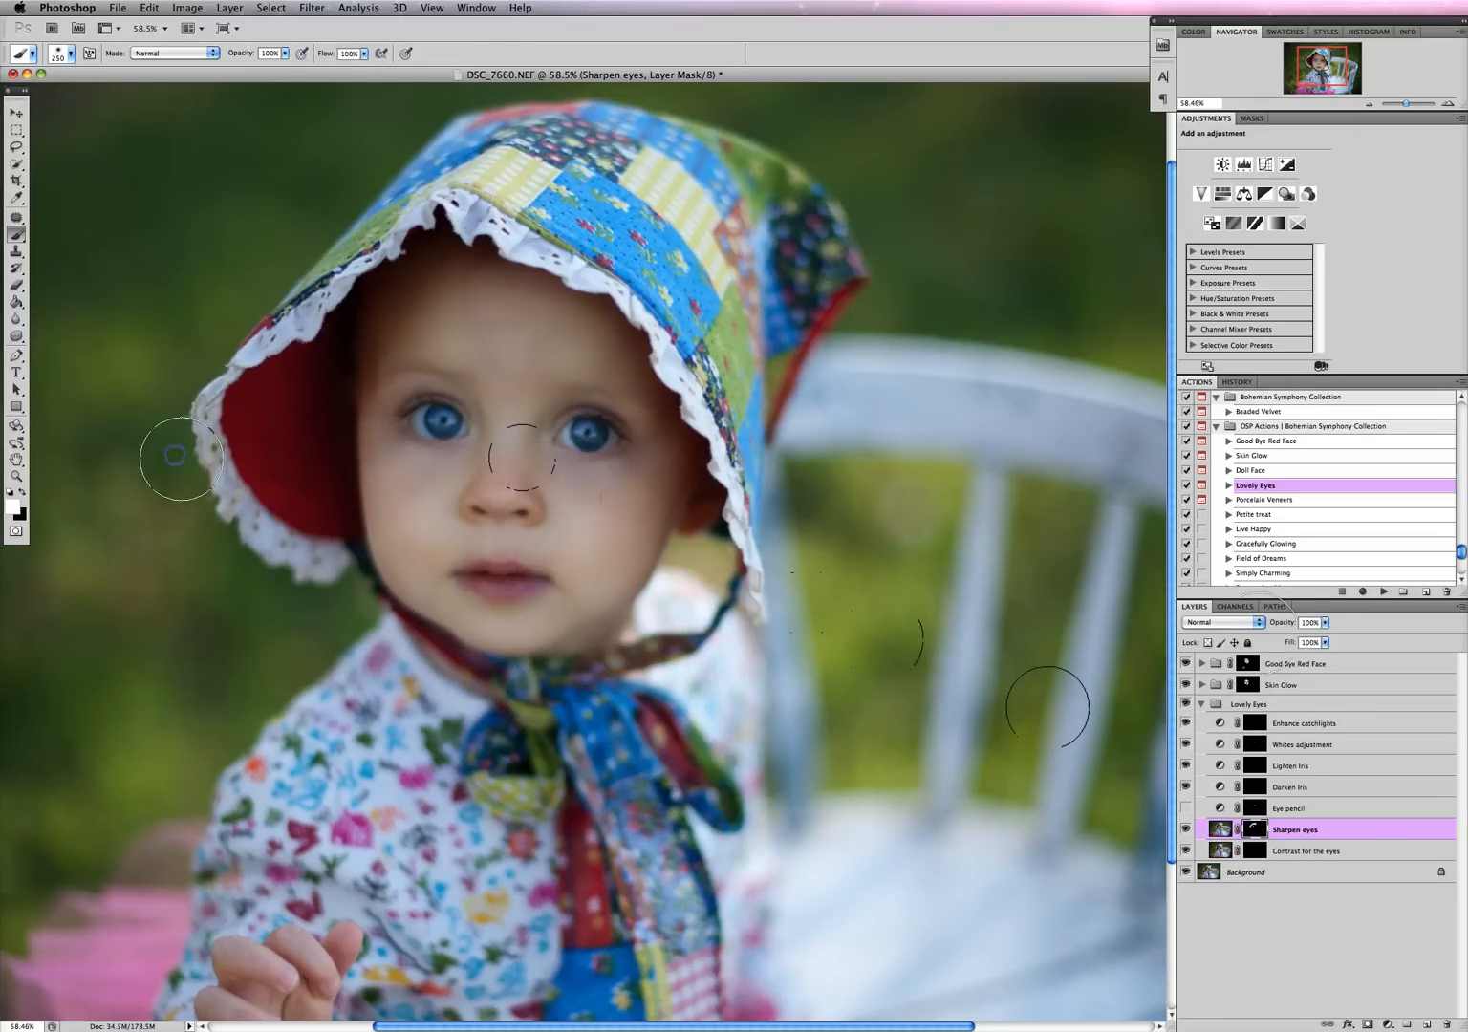
Enlarge the brush to 400 px and paint over the back of the bonnet, the scarf and the shirt on the Sharpen eyes mask
key(bracketright)
key(bracketright)
mouse_move(763, 548)
mouse_down()
mouse_move(753, 277)
mouse_move(675, 211)
mouse_move(799, 294)
mouse_up()
mouse_move(635, 801)
mouse_down()
mouse_move(650, 745)
mouse_move(328, 831)
mouse_up()
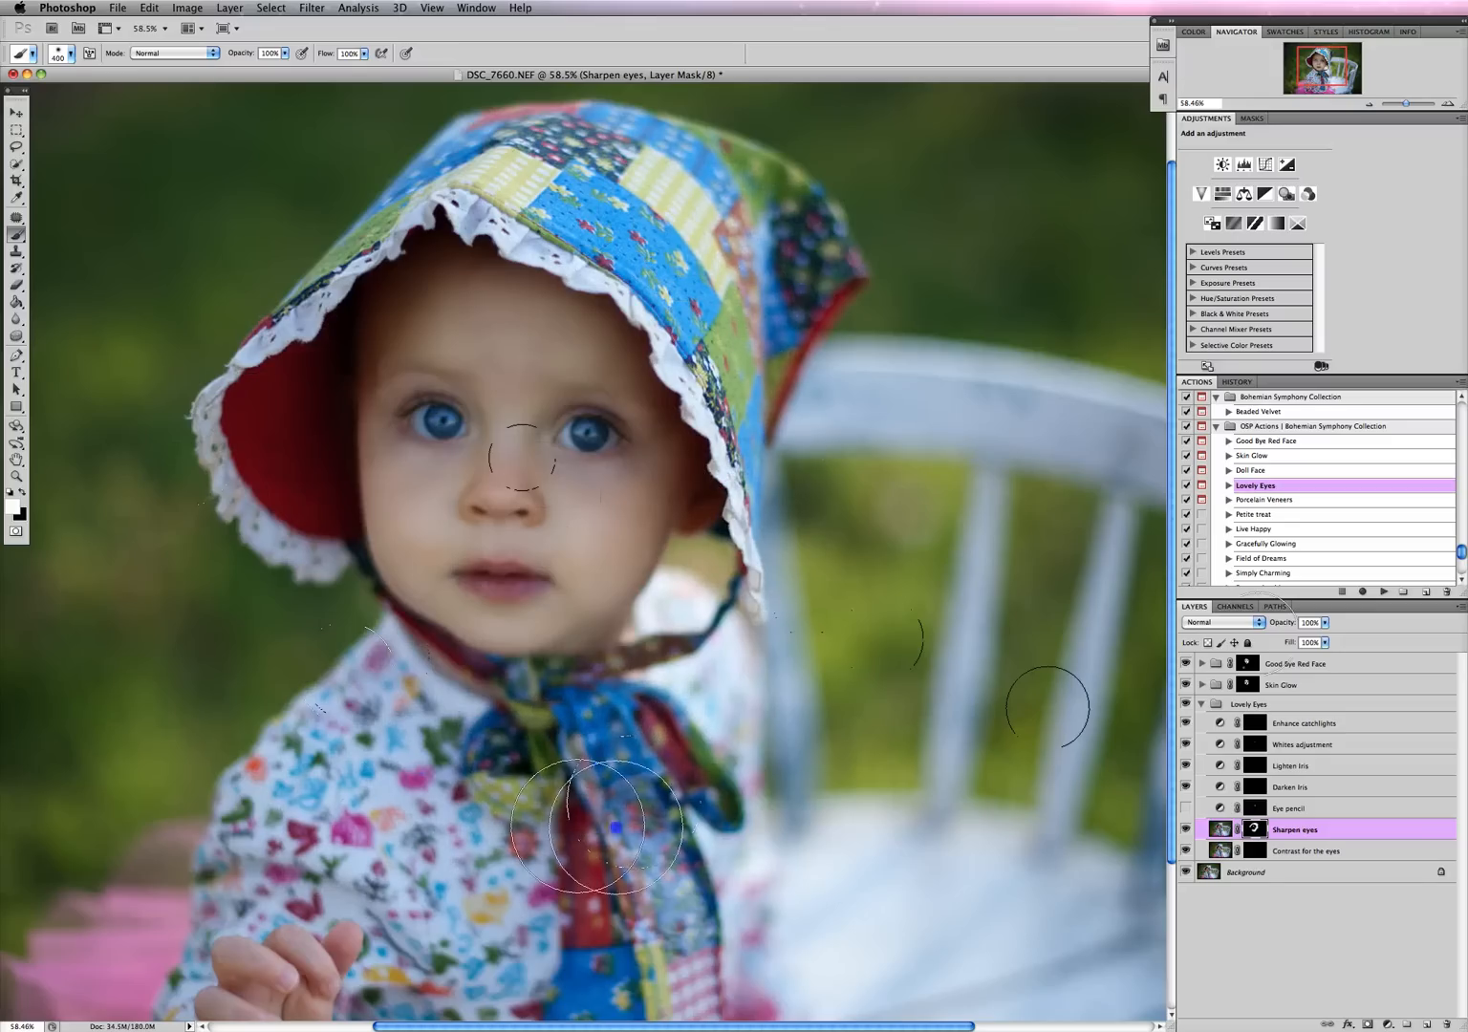
Reduce the brush to 250 px and paint along the white chair on the Sharpen eyes mask
key(bracketleft)
key(bracketleft)
click(781, 380)
mouse_move(781, 379)
mouse_down()
mouse_move(736, 244)
mouse_move(603, 199)
mouse_move(665, 230)
mouse_move(1061, 782)
mouse_up()
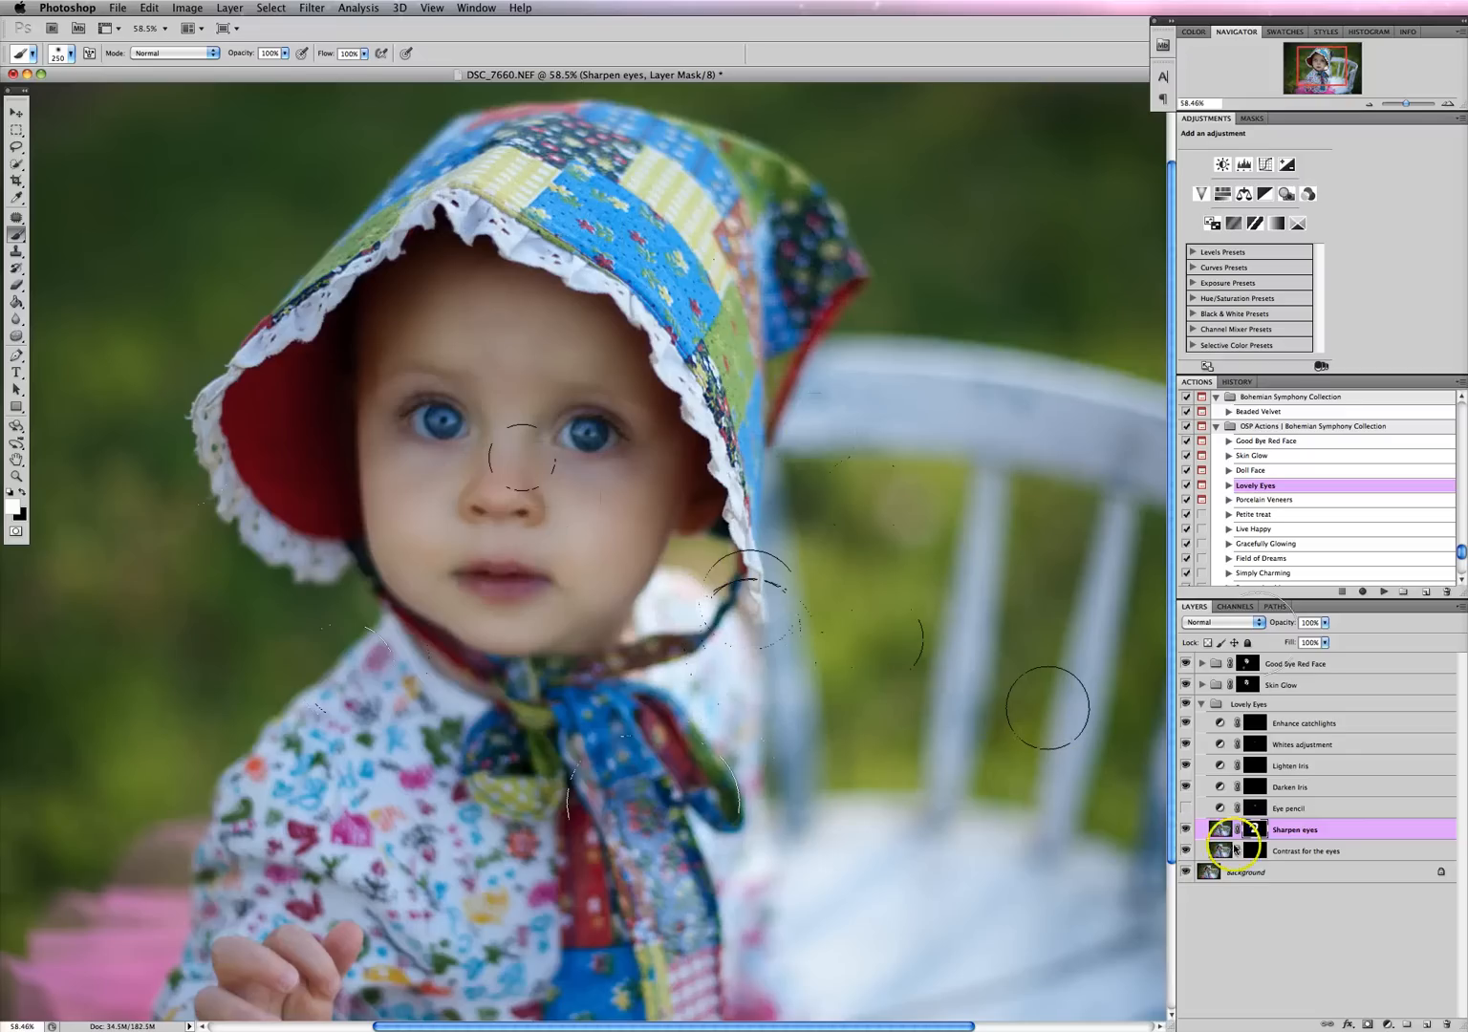
Reduce the brush to 90 px and paint over the eyes on the Contrast for the eyes layer mask
click(1255, 849)
key(bracketleft)
key(bracketleft)
key(bracketleft)
key(bracketleft)
key(bracketleft)
key(bracketleft)
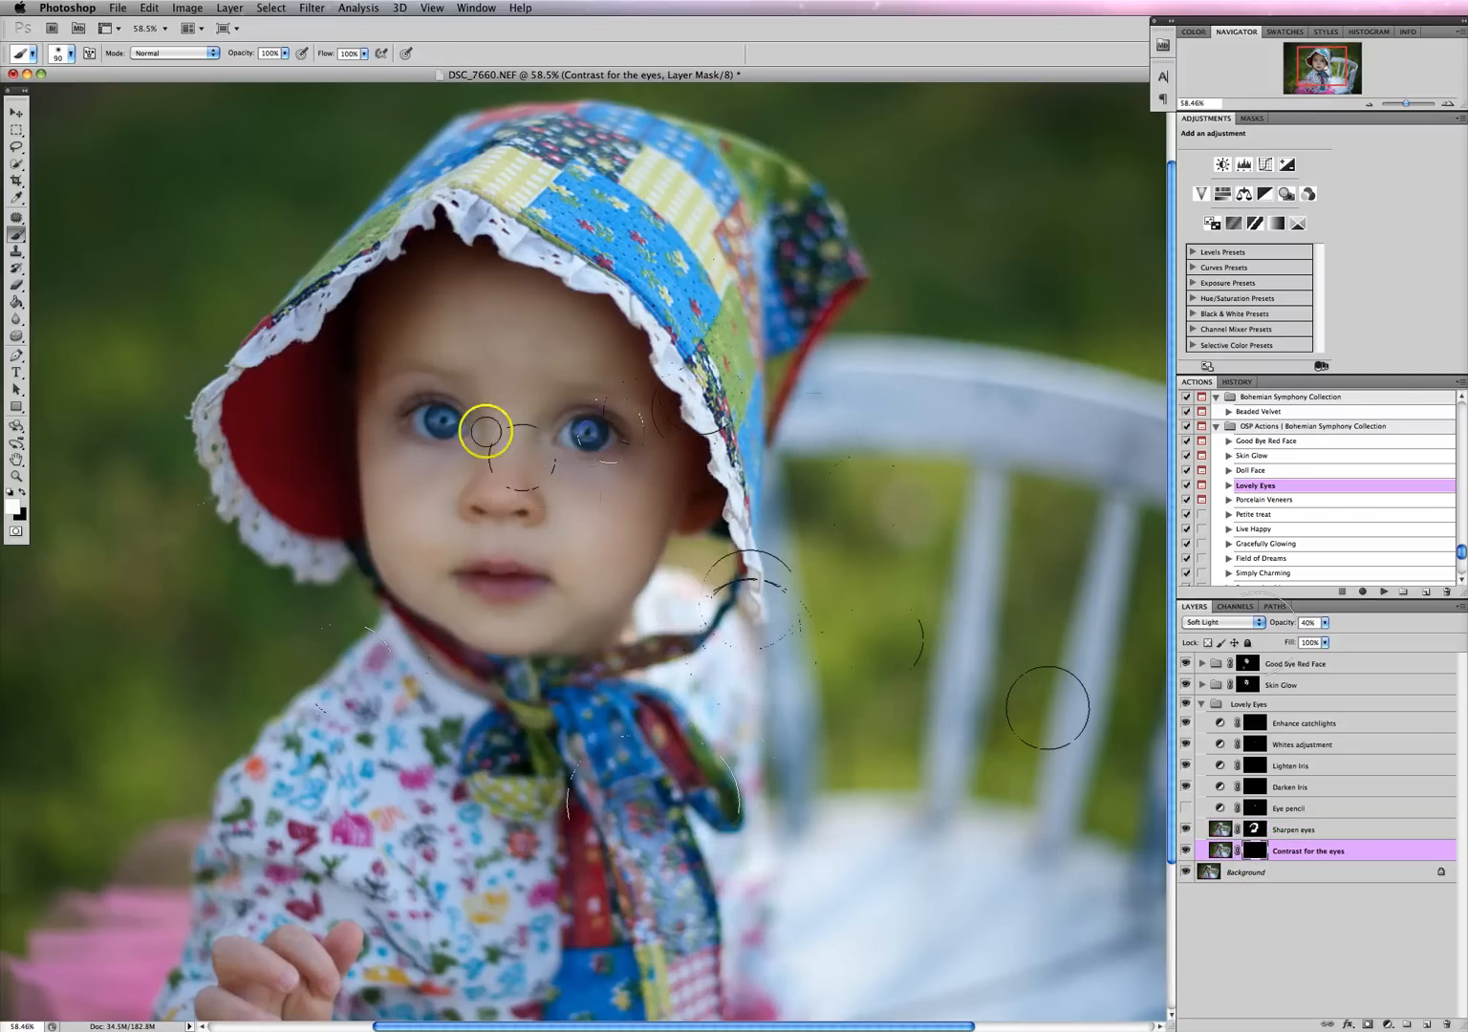
click(442, 414)
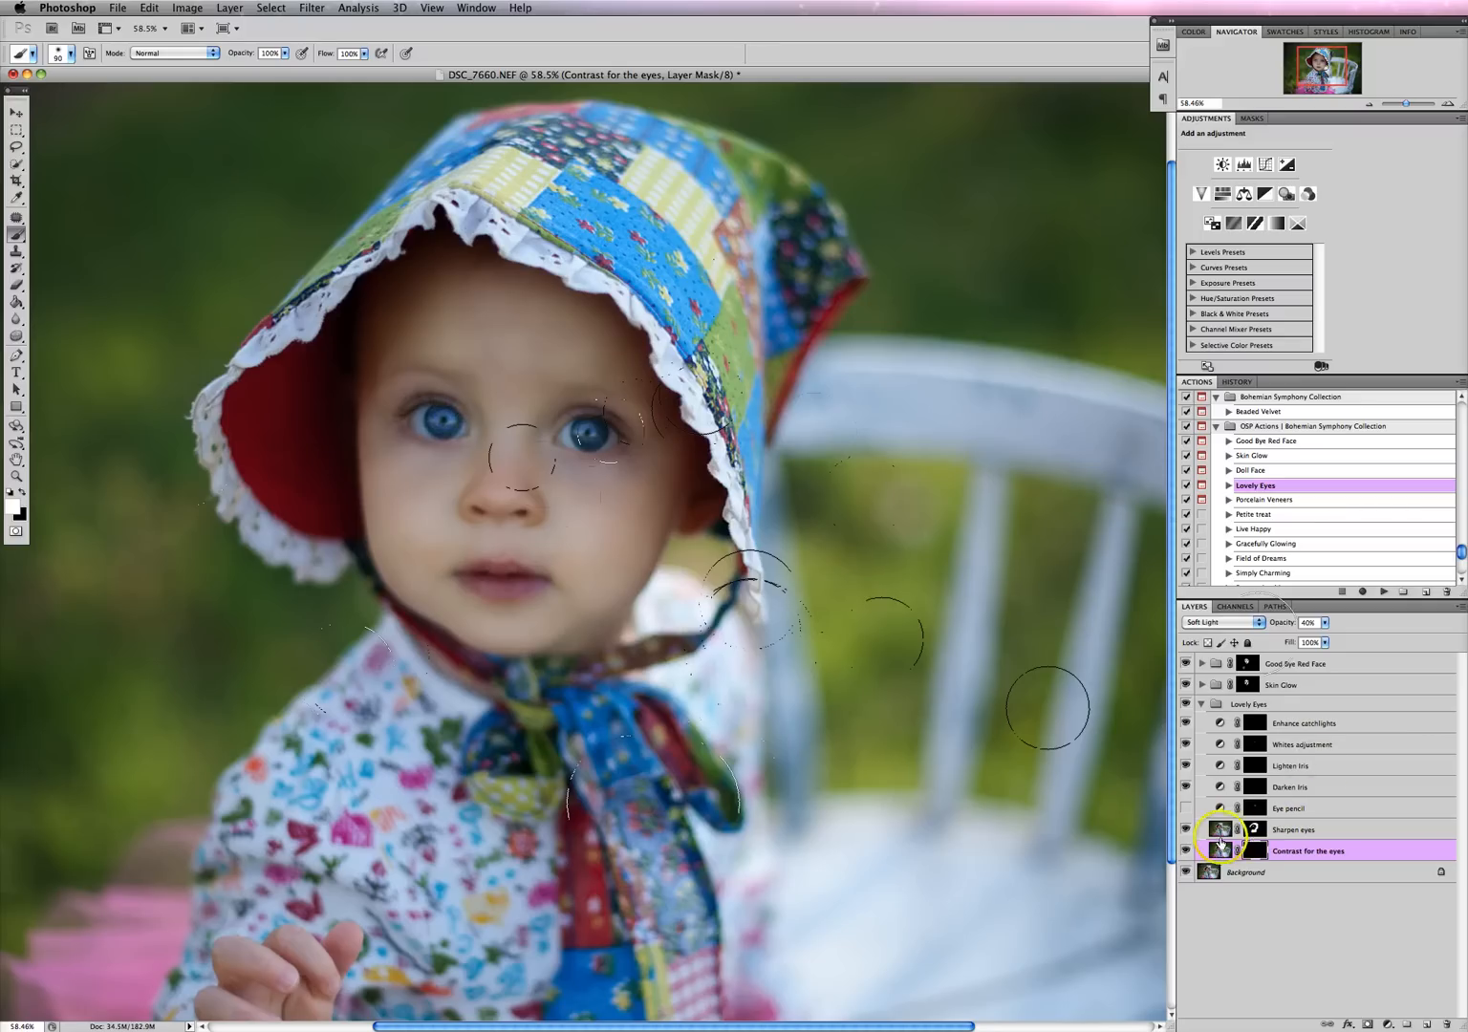
Compare the eyes with the Contrast for the eyes layer hidden and shown, and raise the layer's opacity
click(1186, 851)
click(1186, 850)
click(1186, 851)
click(1186, 850)
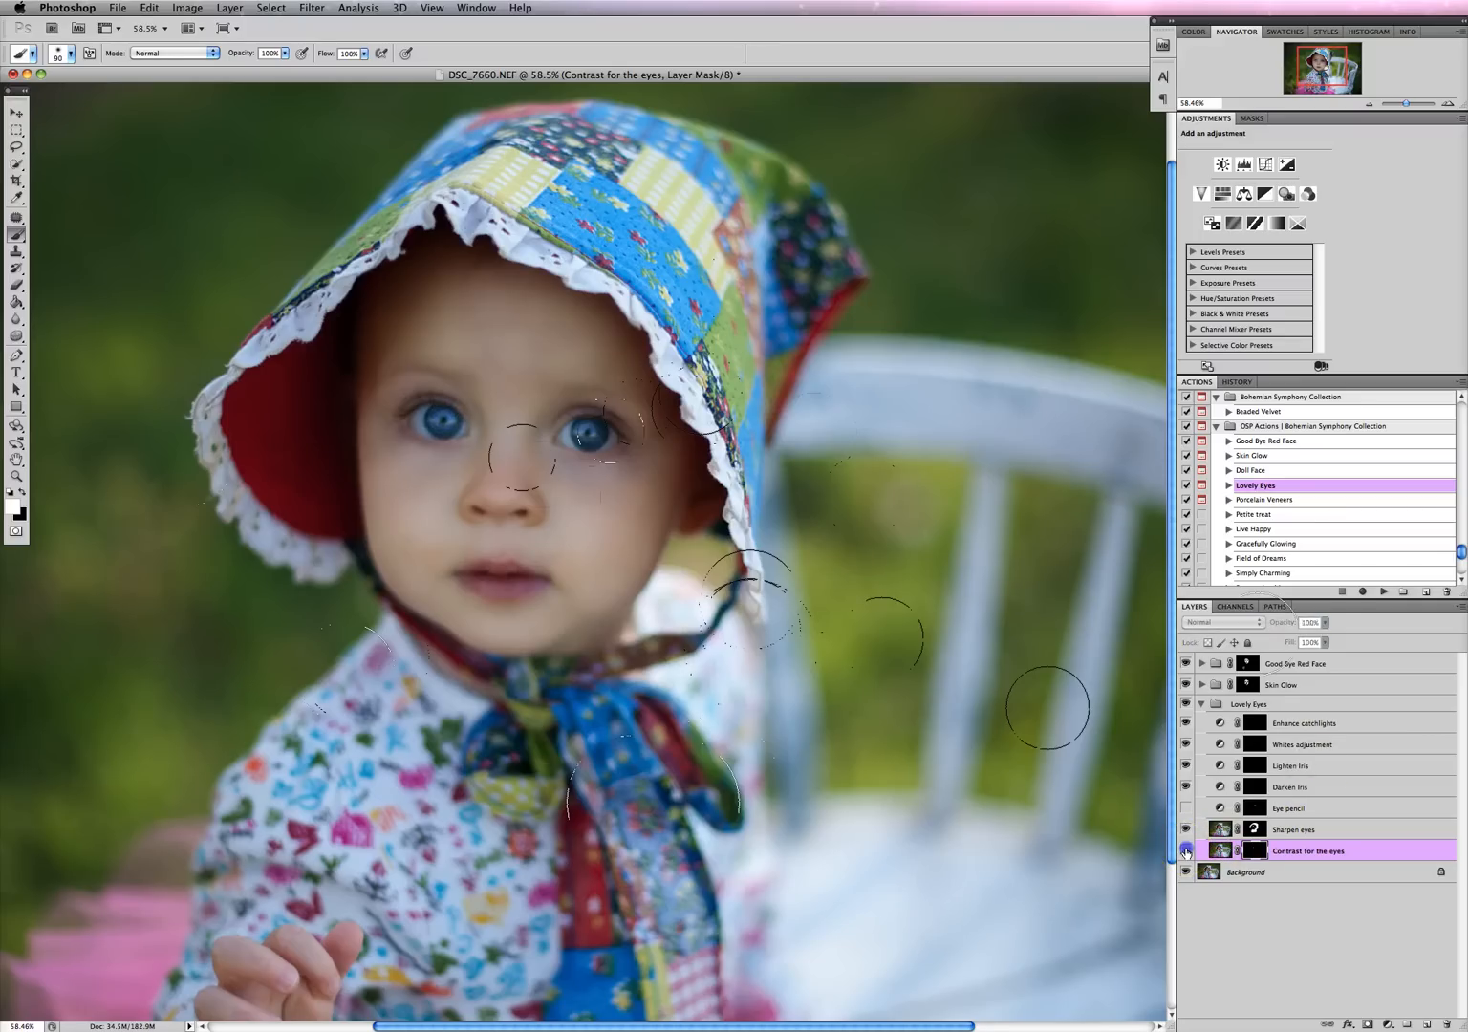
click(1186, 850)
click(1325, 622)
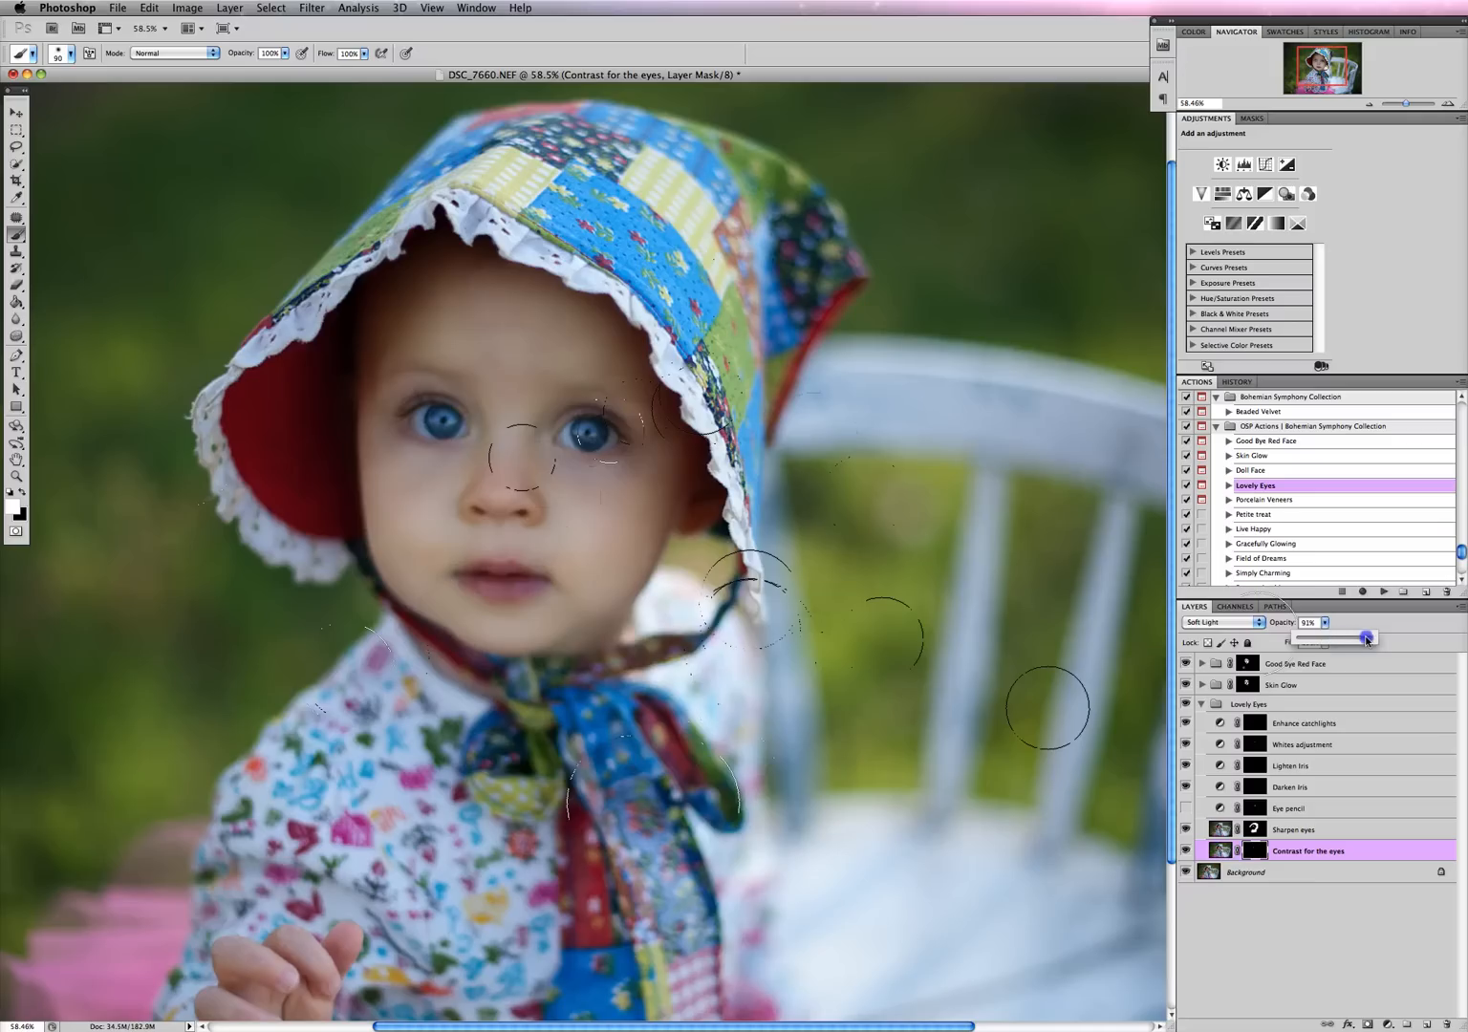
drag(1351, 639, 1355, 637)
Collapse the Lovely Eyes group, compare the Background alone with the full retouch, and fit the whole photo in view
click(1203, 705)
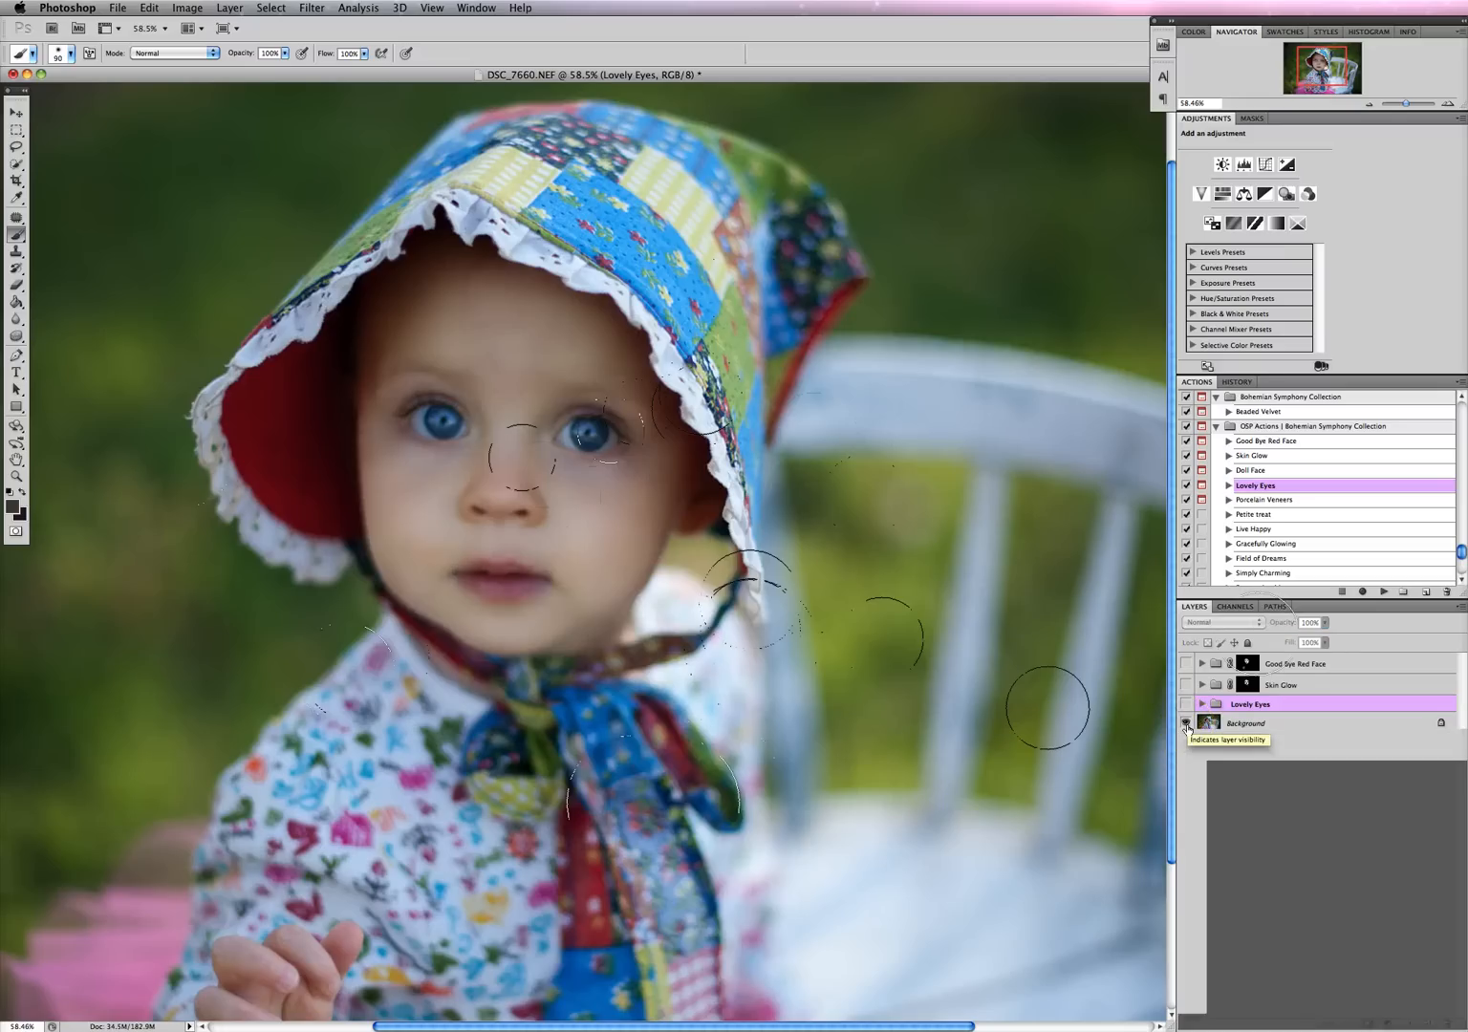
alt+click(1186, 725)
alt+click(1187, 725)
alt+click(1186, 724)
alt+click(1187, 725)
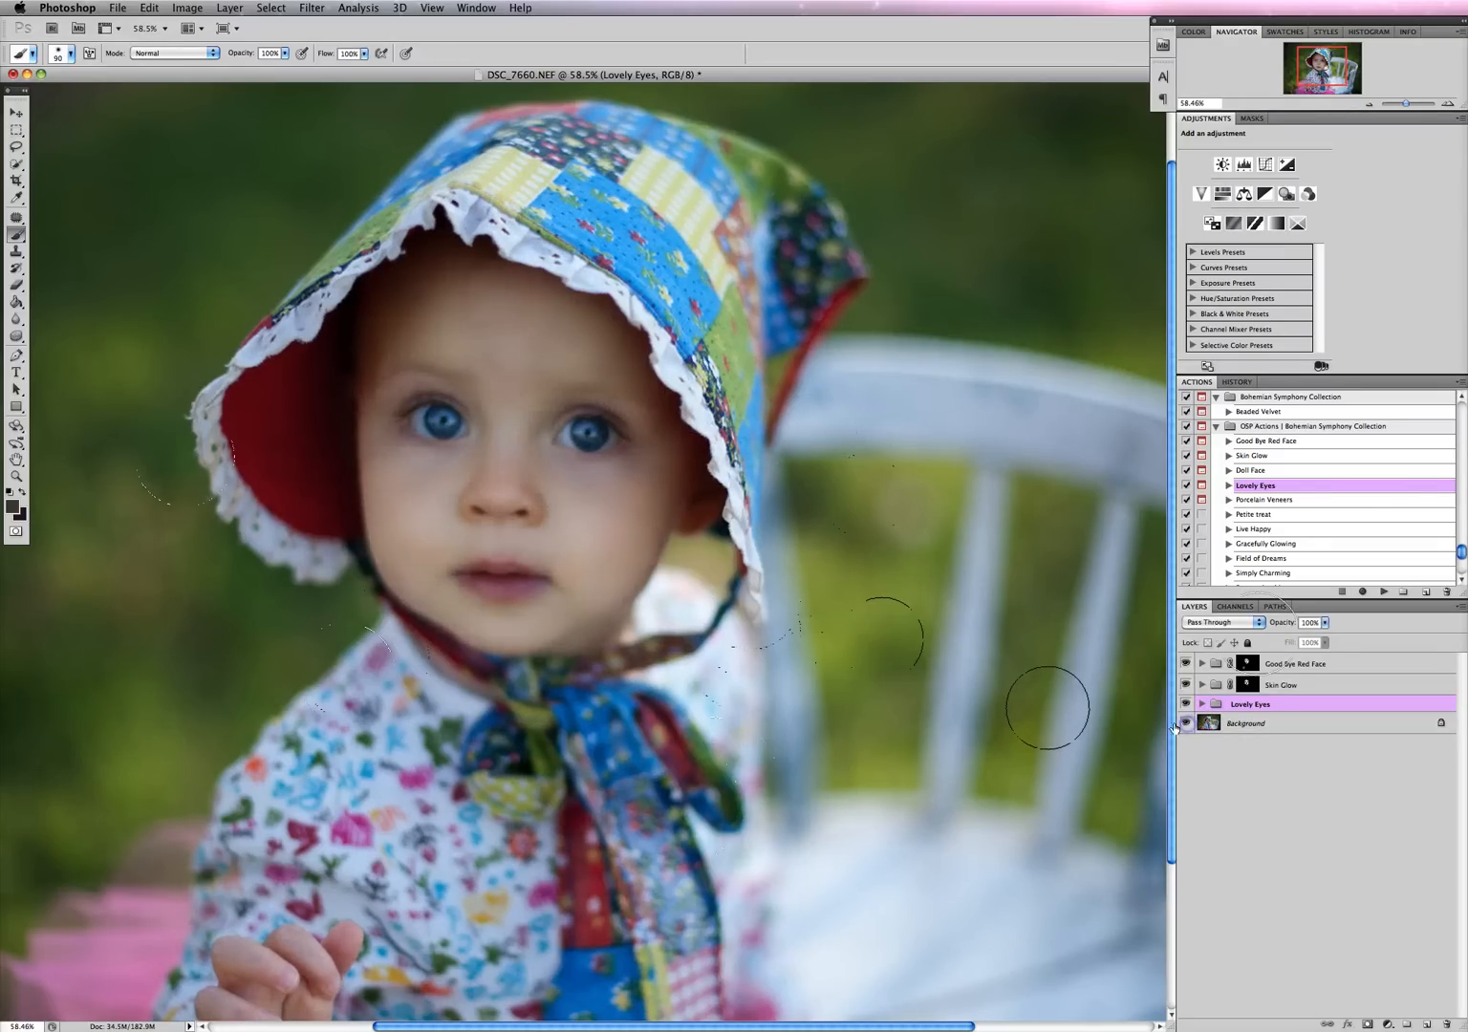
key(super+0)
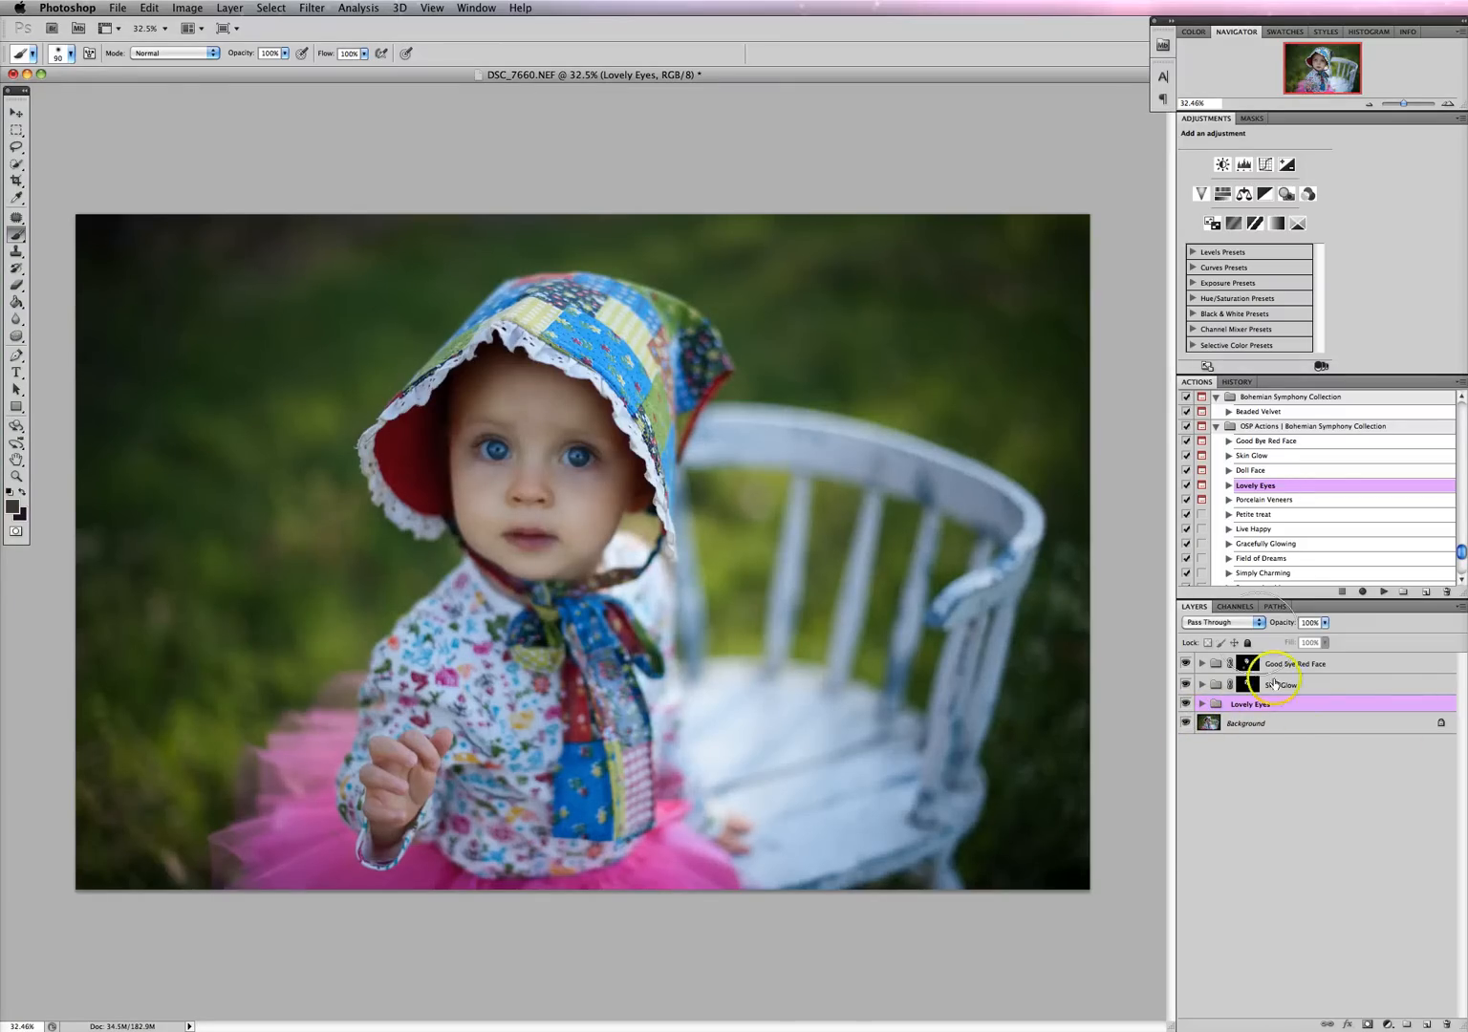
Save a history snapshot of the retouched photo and compare it with the original DSC_7660.NEF state, returning to the snapshot
click(1238, 382)
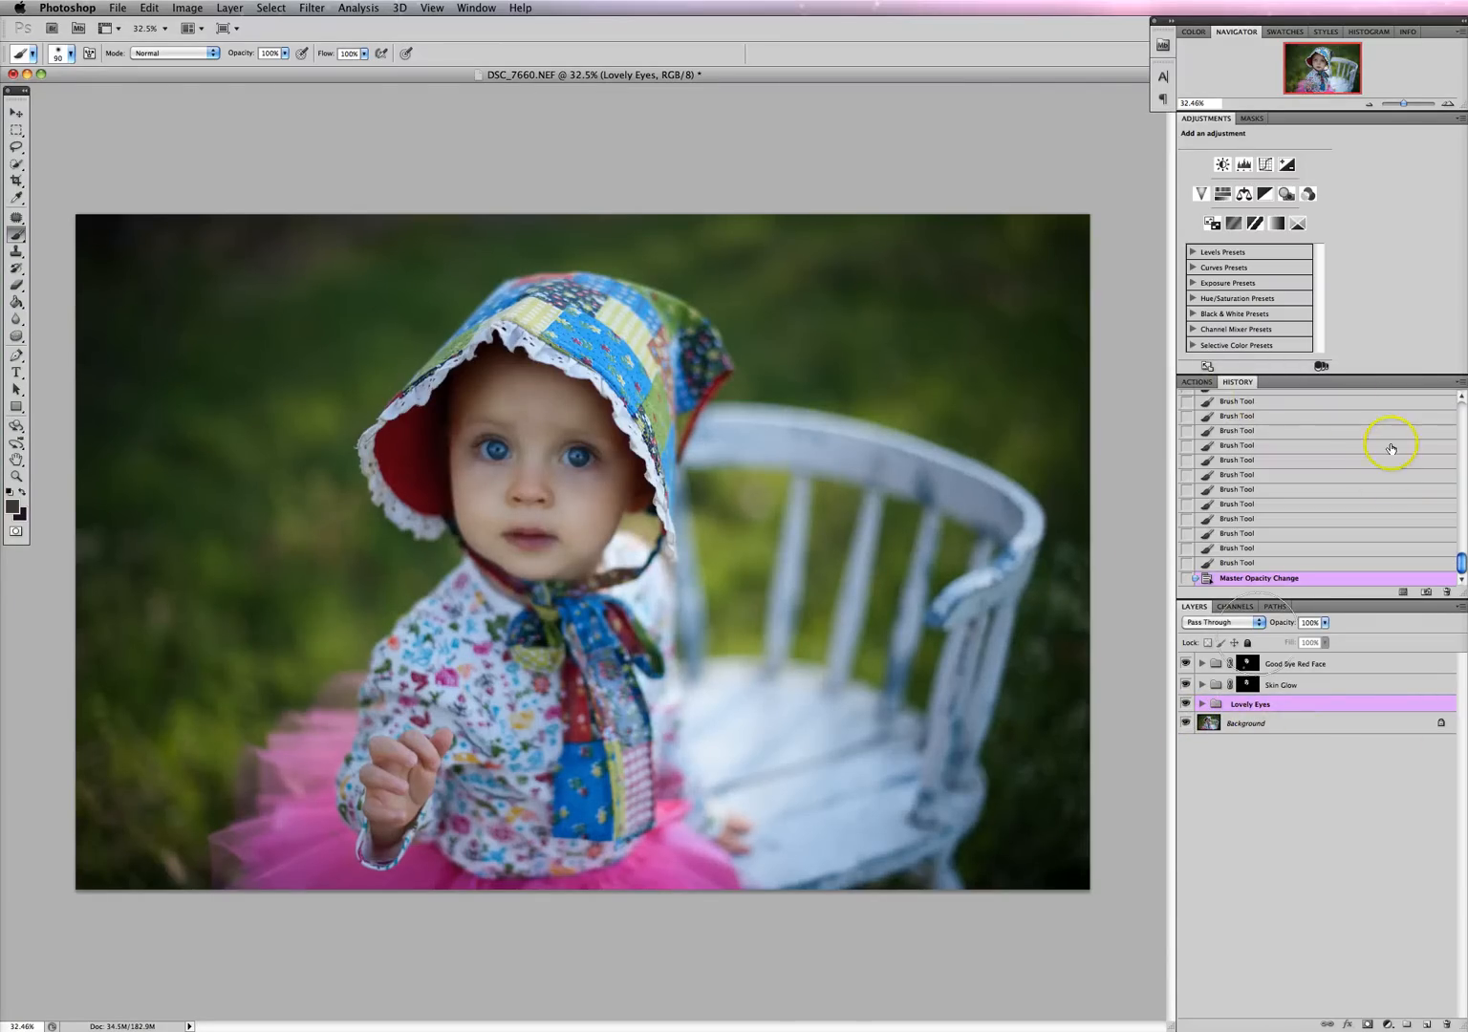
click(1427, 594)
scroll(1369, 521, up, 10)
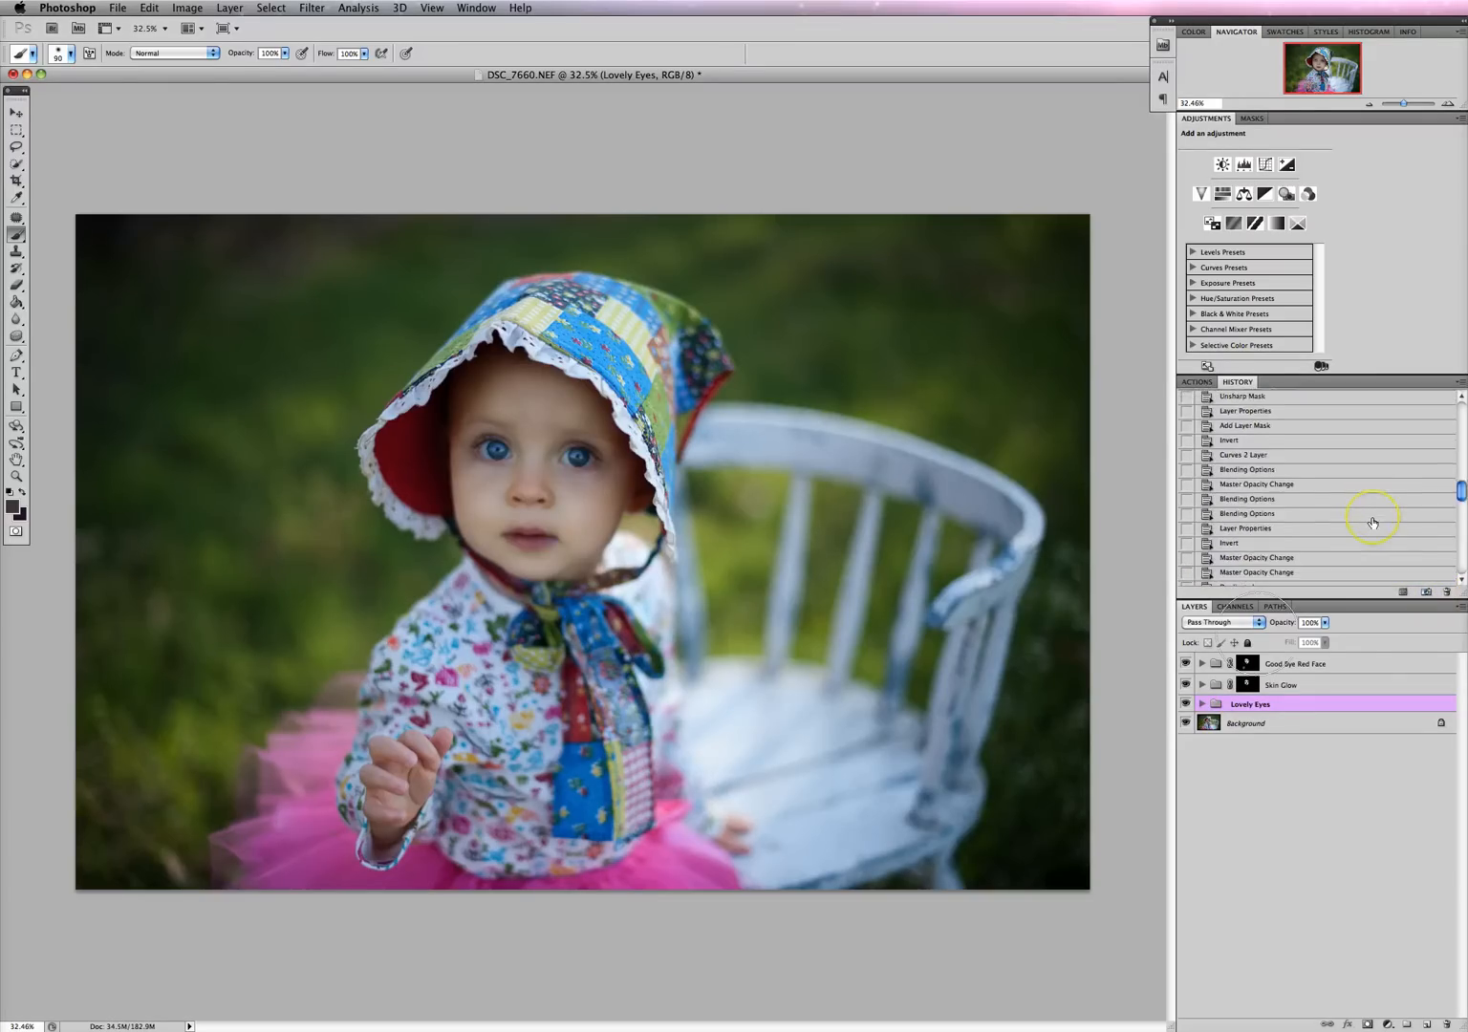
click(1246, 401)
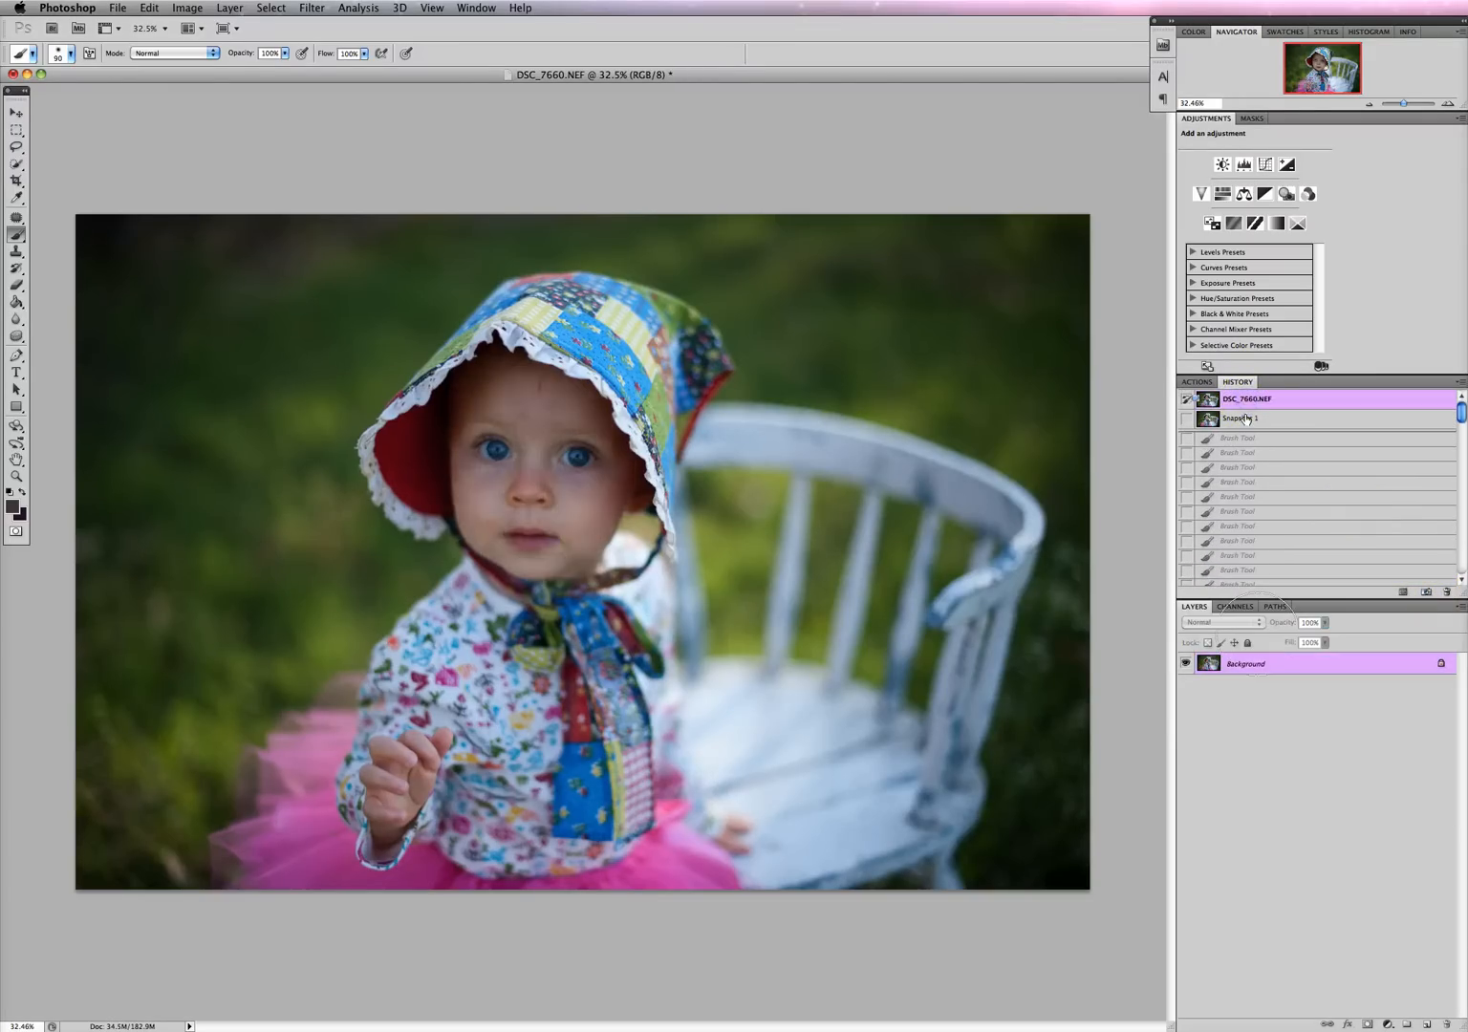
click(1246, 419)
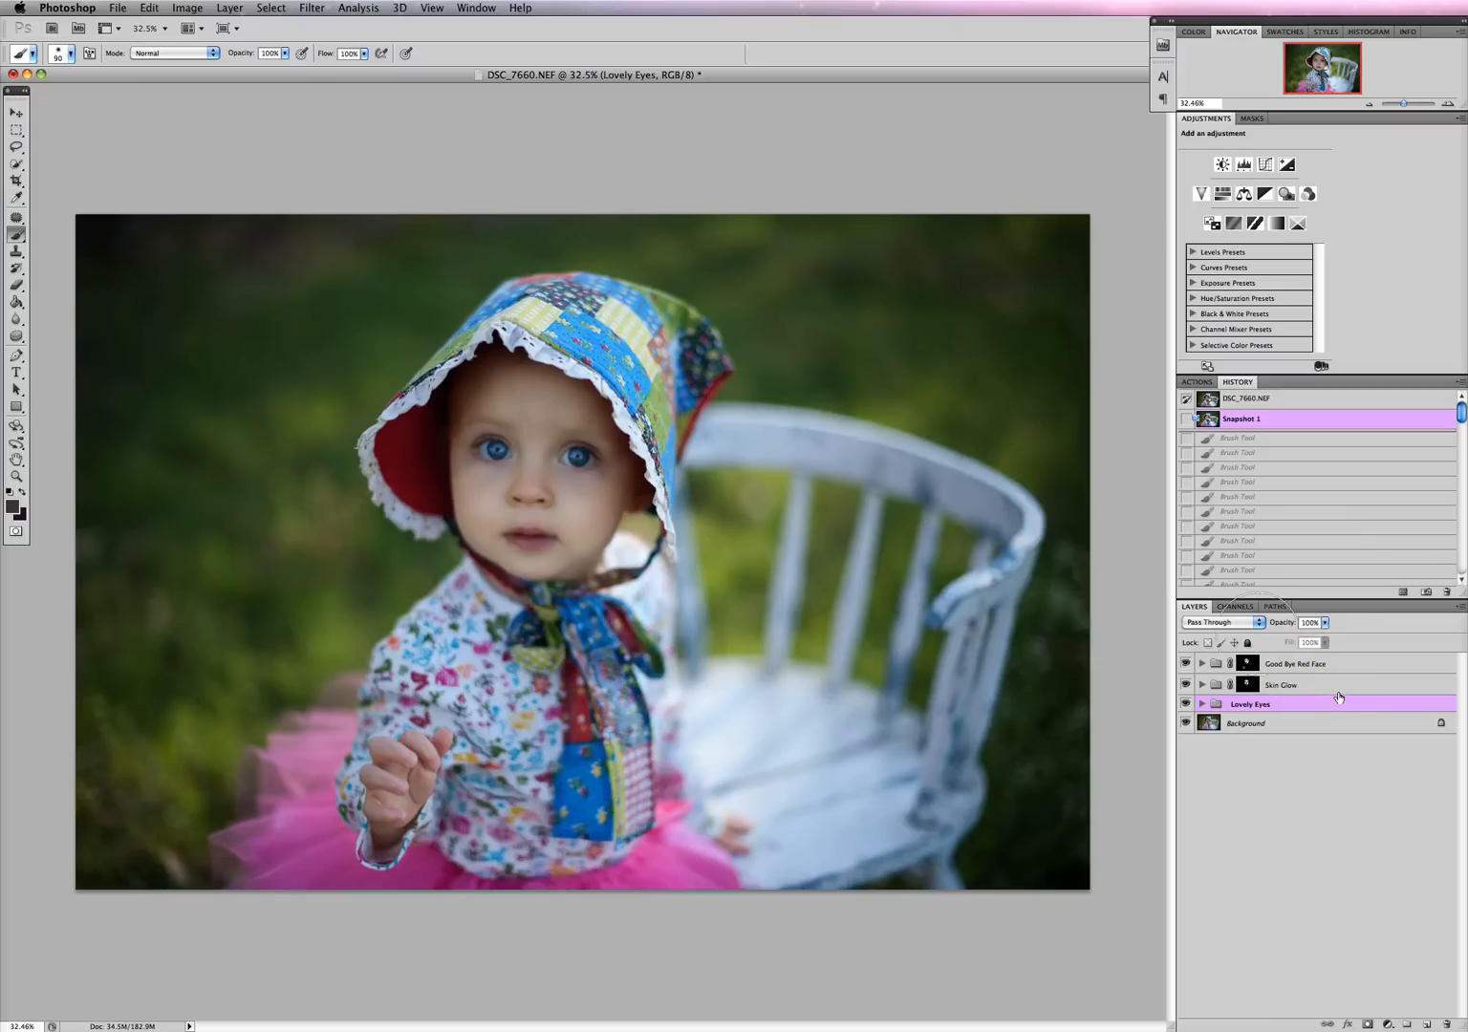
Compare the photo with the Lovely Eyes group hidden and shown, try its opacity, and keep it at 100%
click(1186, 705)
click(1186, 705)
click(1326, 622)
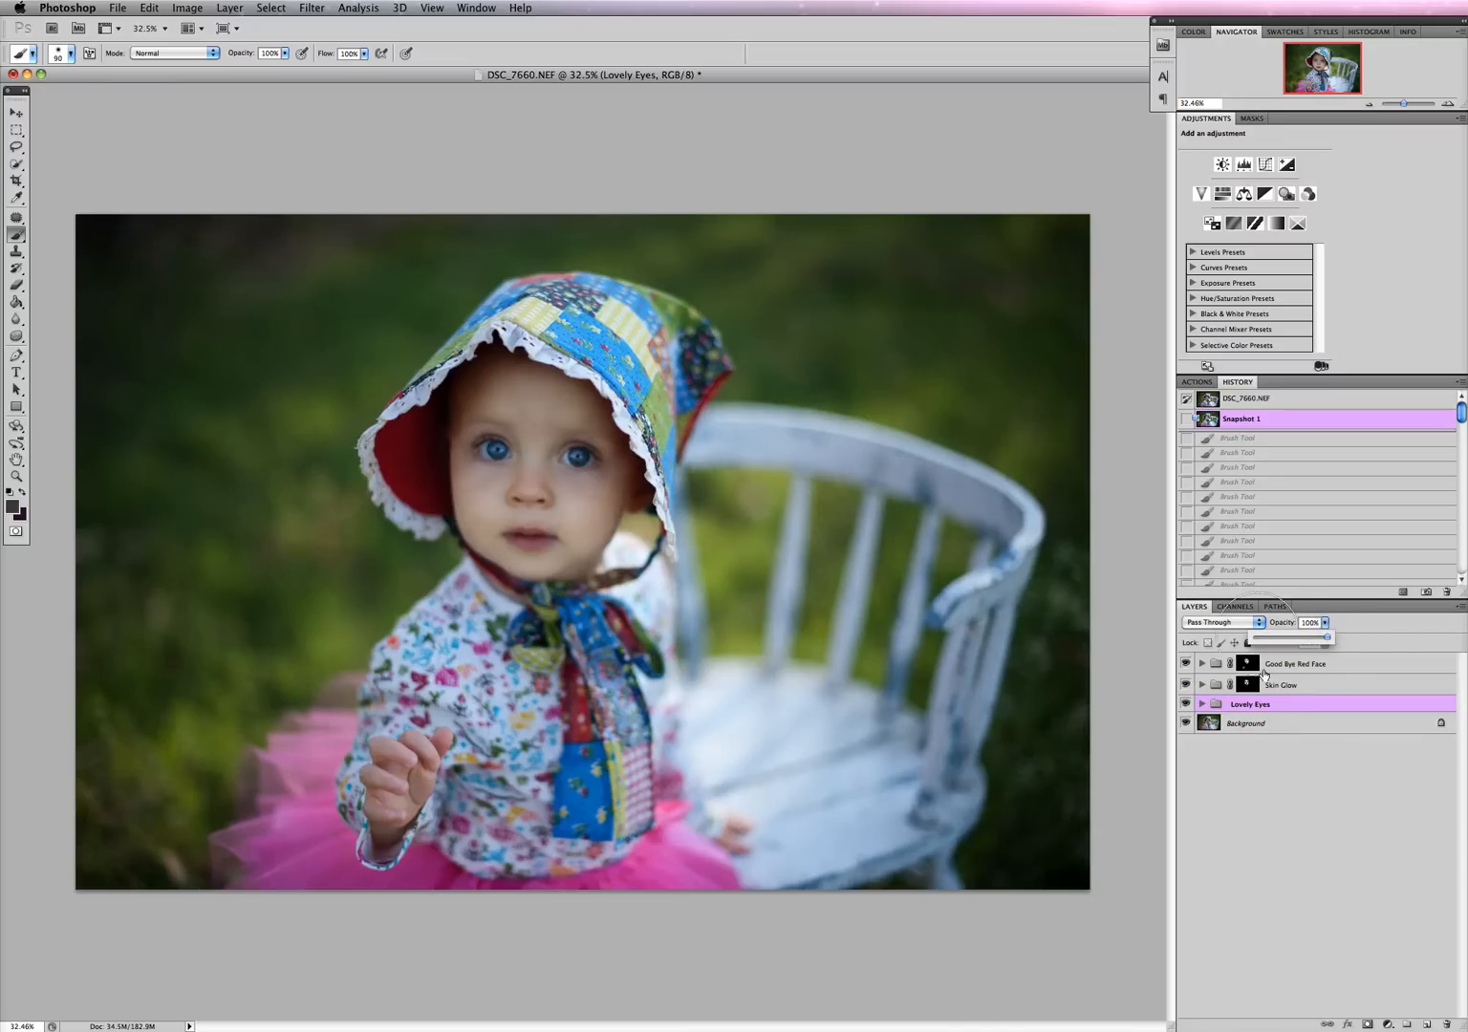
mouse_move(1326, 636)
mouse_down()
mouse_move(1292, 639)
mouse_move(1334, 634)
mouse_up()
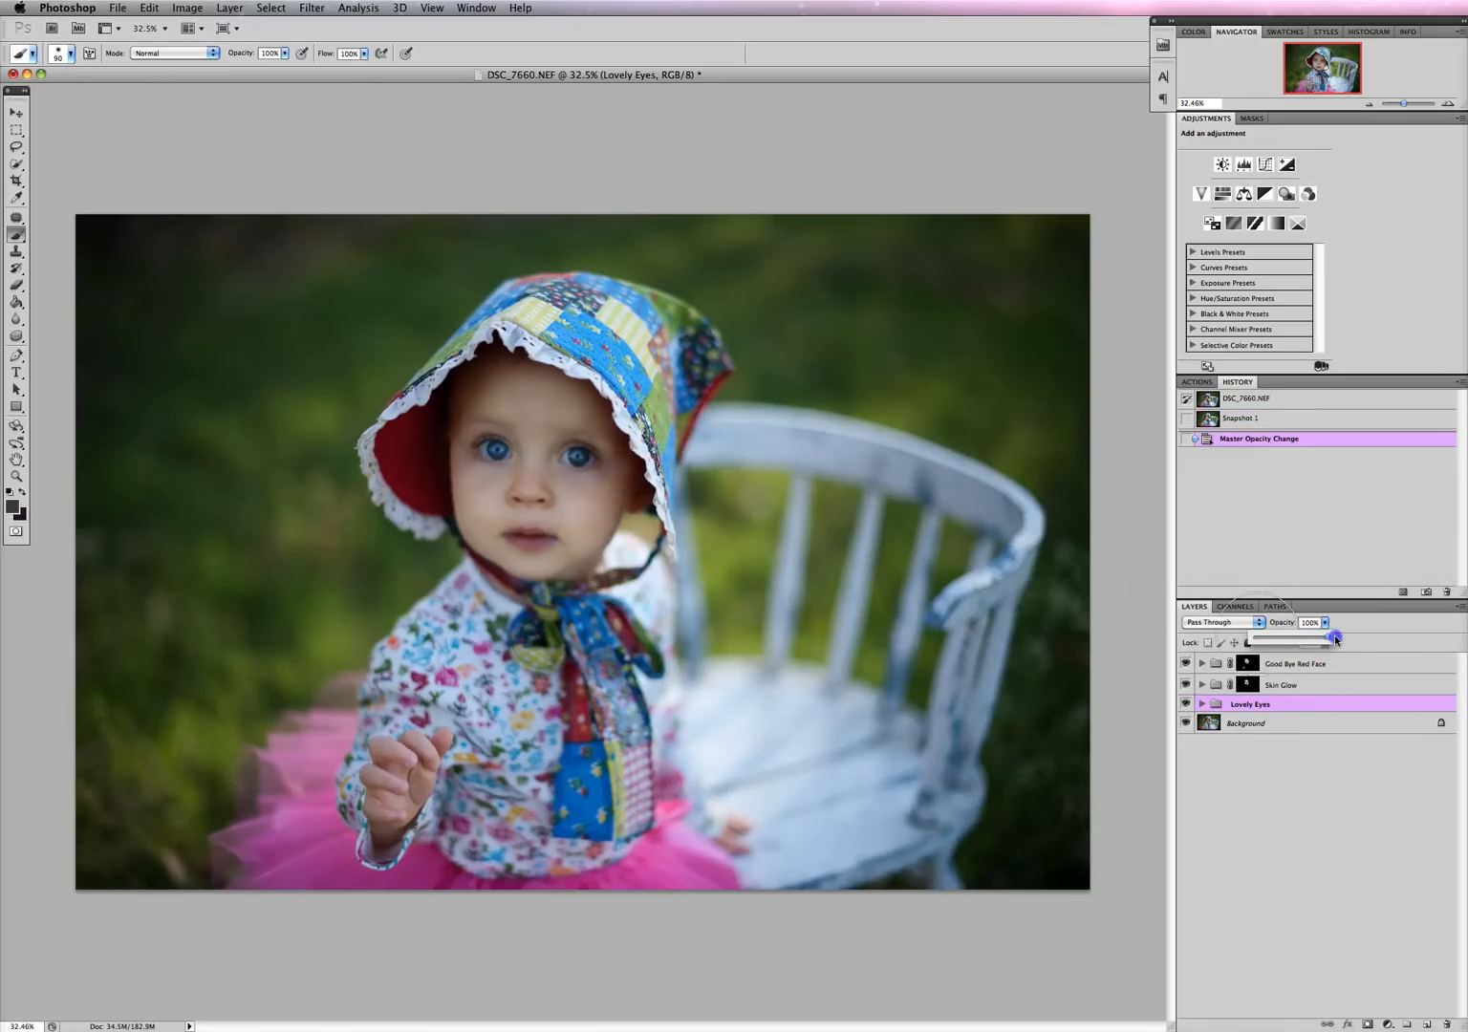
click(1279, 698)
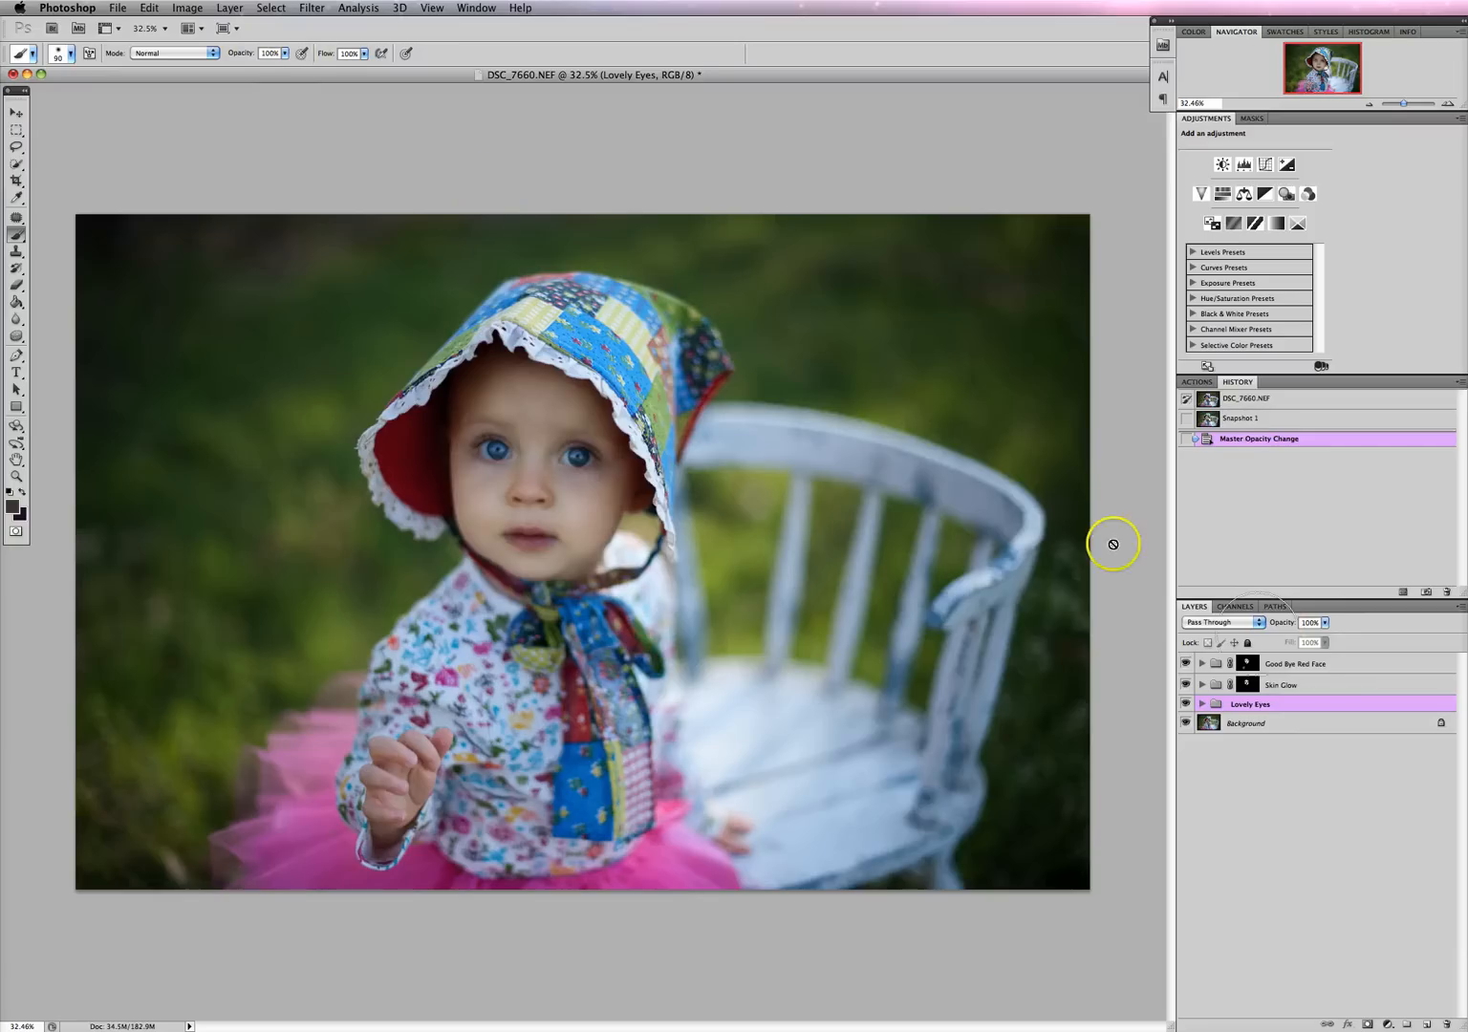
Merge all visible layers and delete the leftover hidden Eye pencil layer
key(super+shift+e)
click(1277, 666)
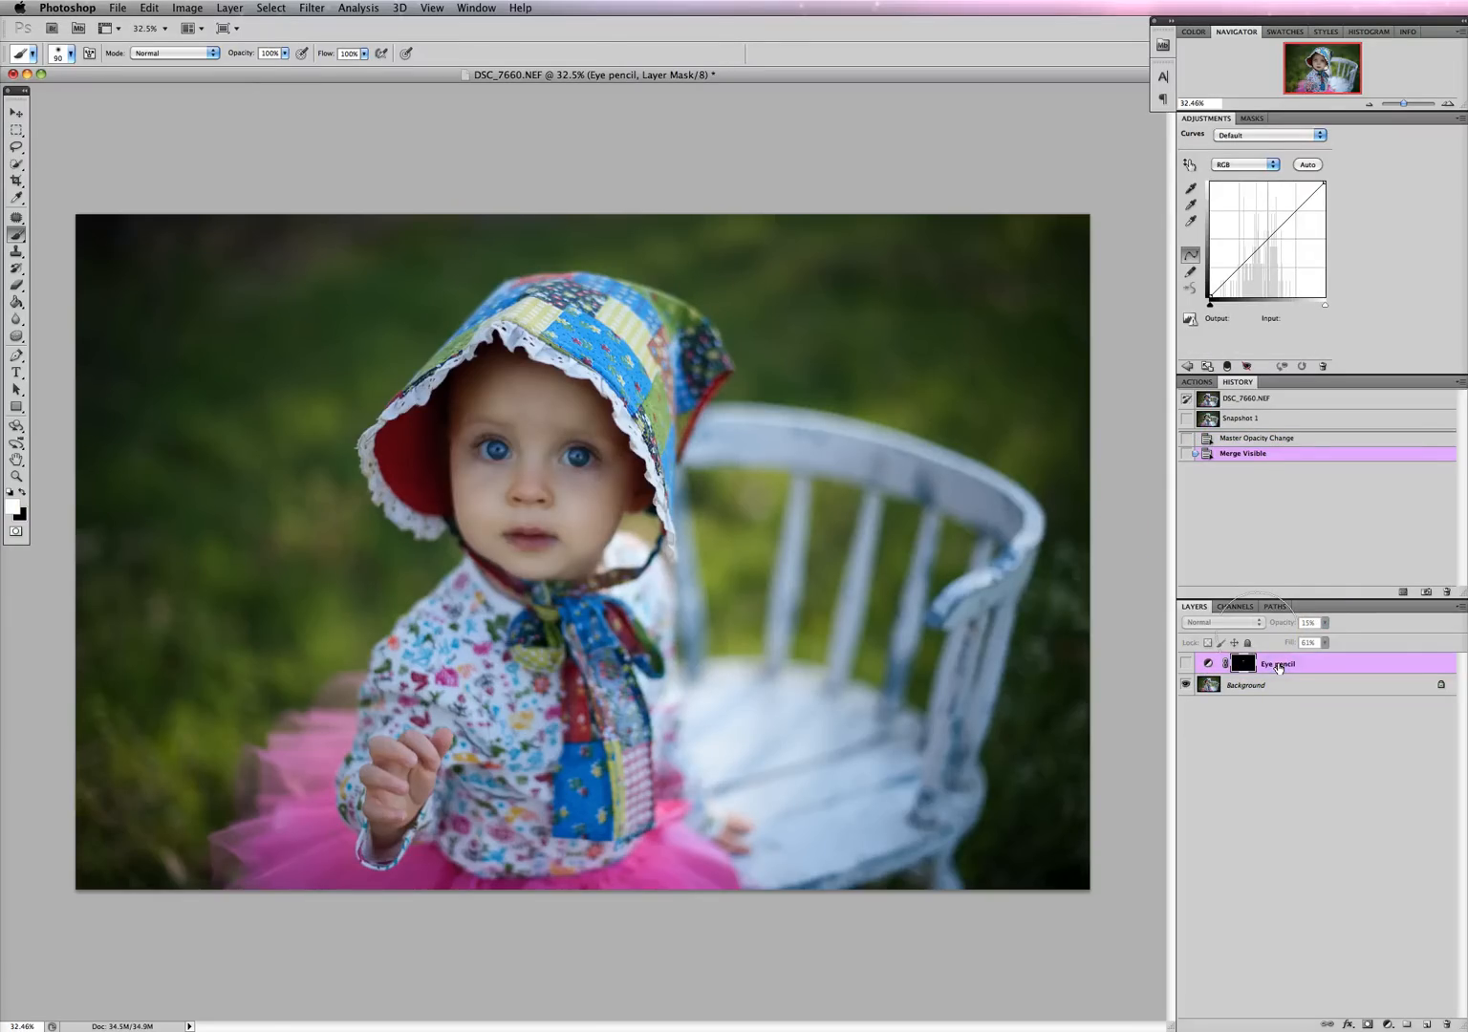
key(Delete)
Run the Petite treat action from the OSP Actions | Bohemian Symphony Collection set on the merged photo
click(1196, 382)
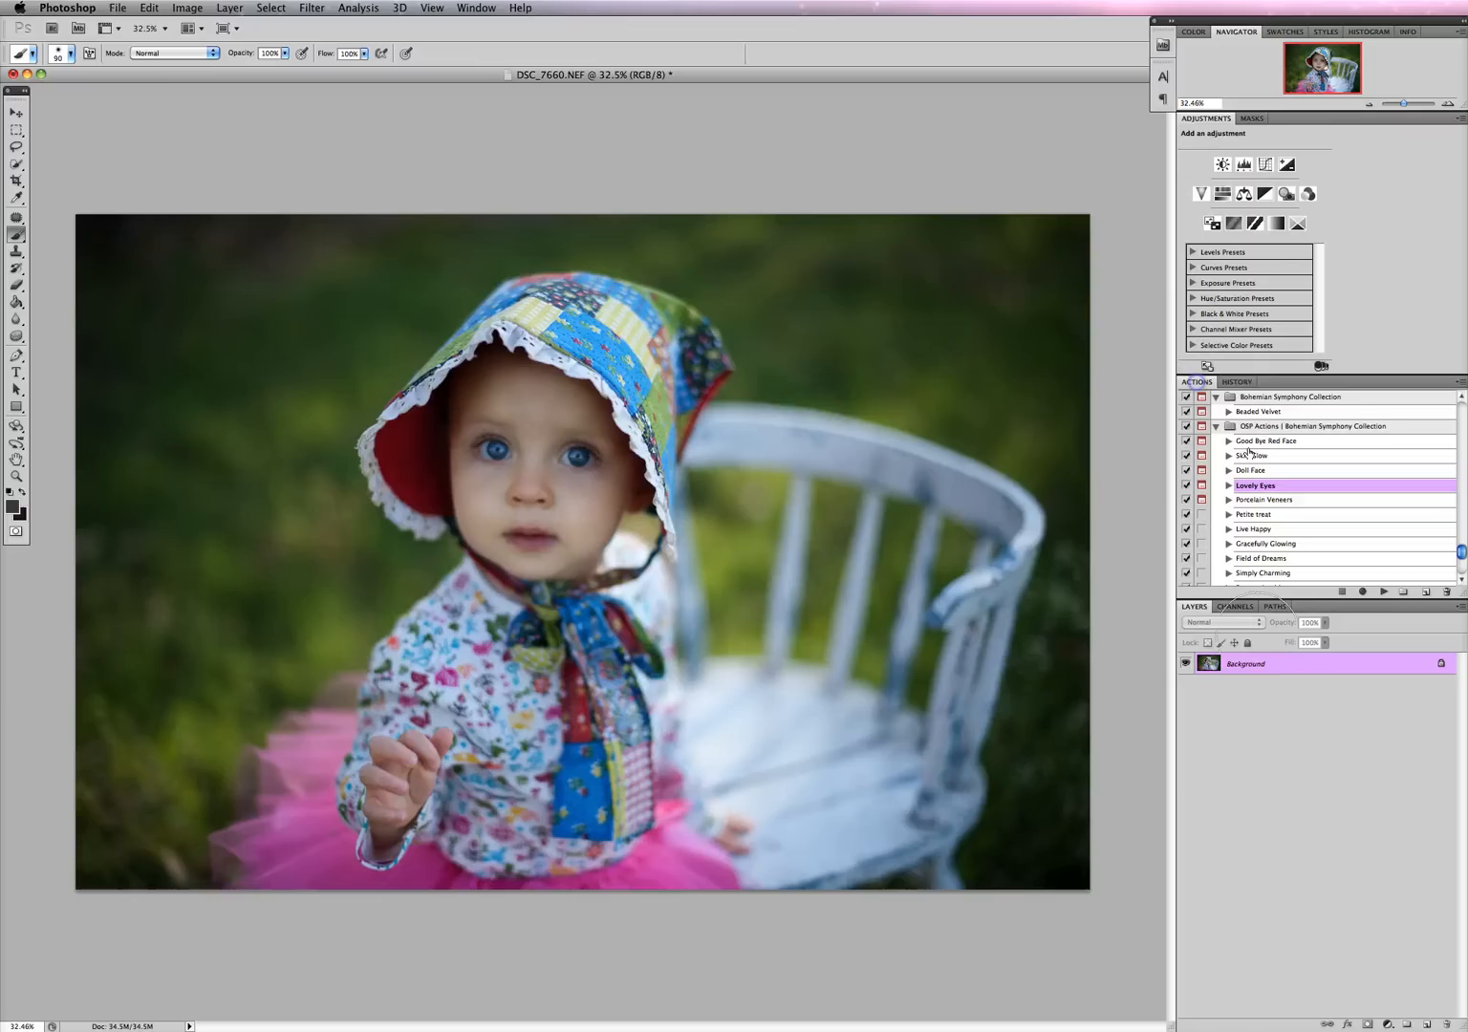
click(1257, 515)
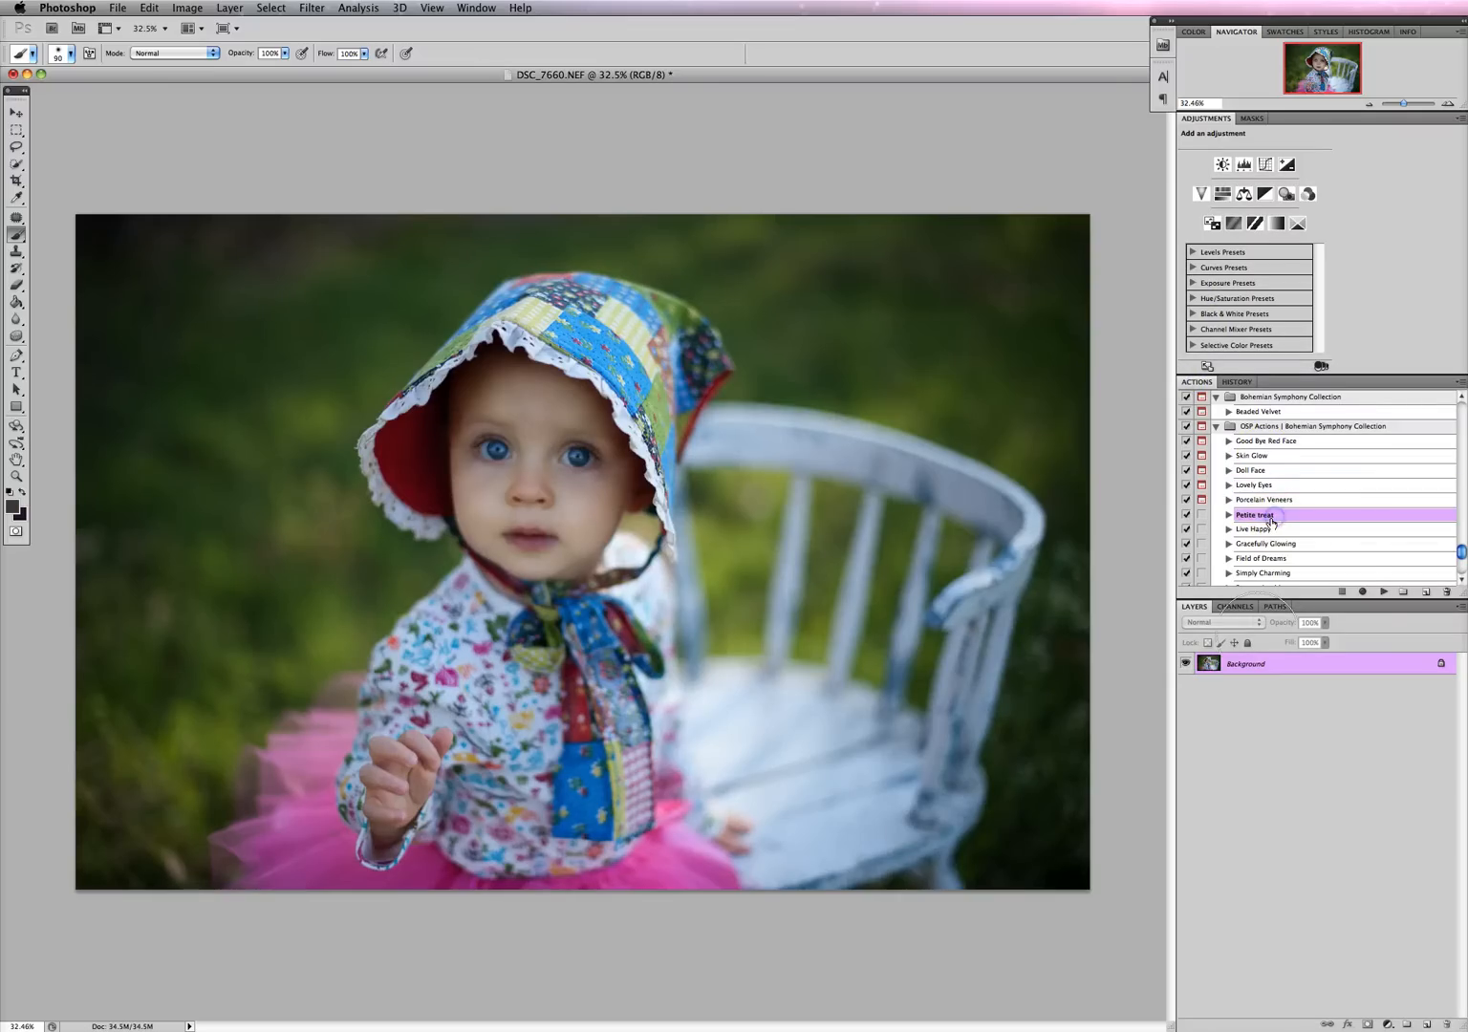
click(1379, 591)
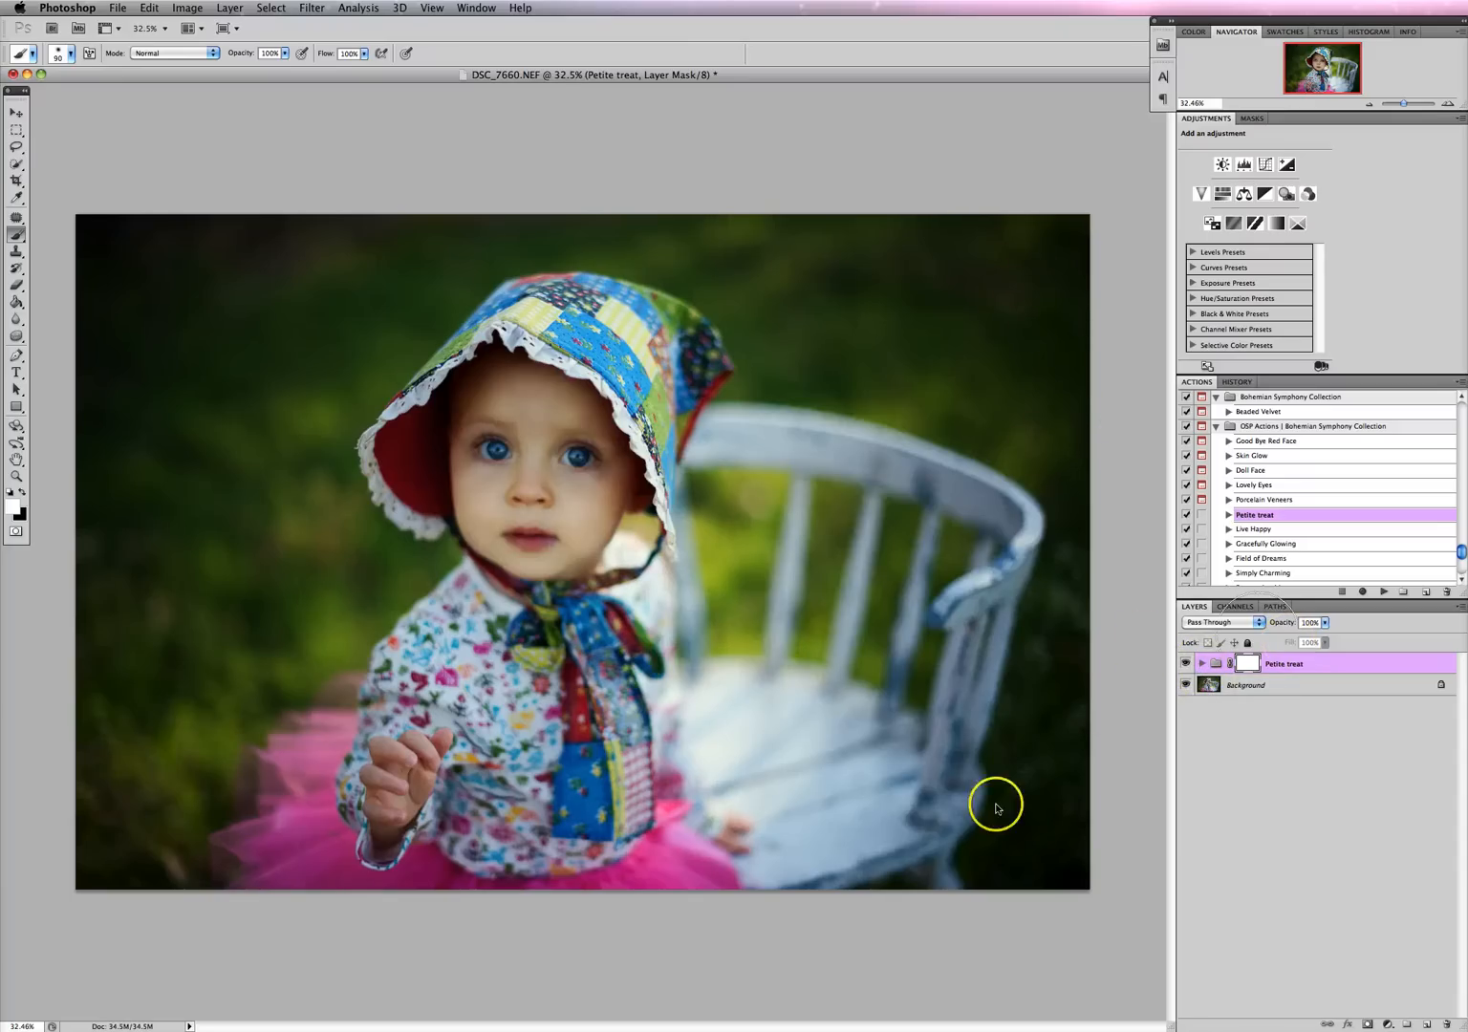
Expand the Petite treat group and hide its Vignette layer
click(1201, 663)
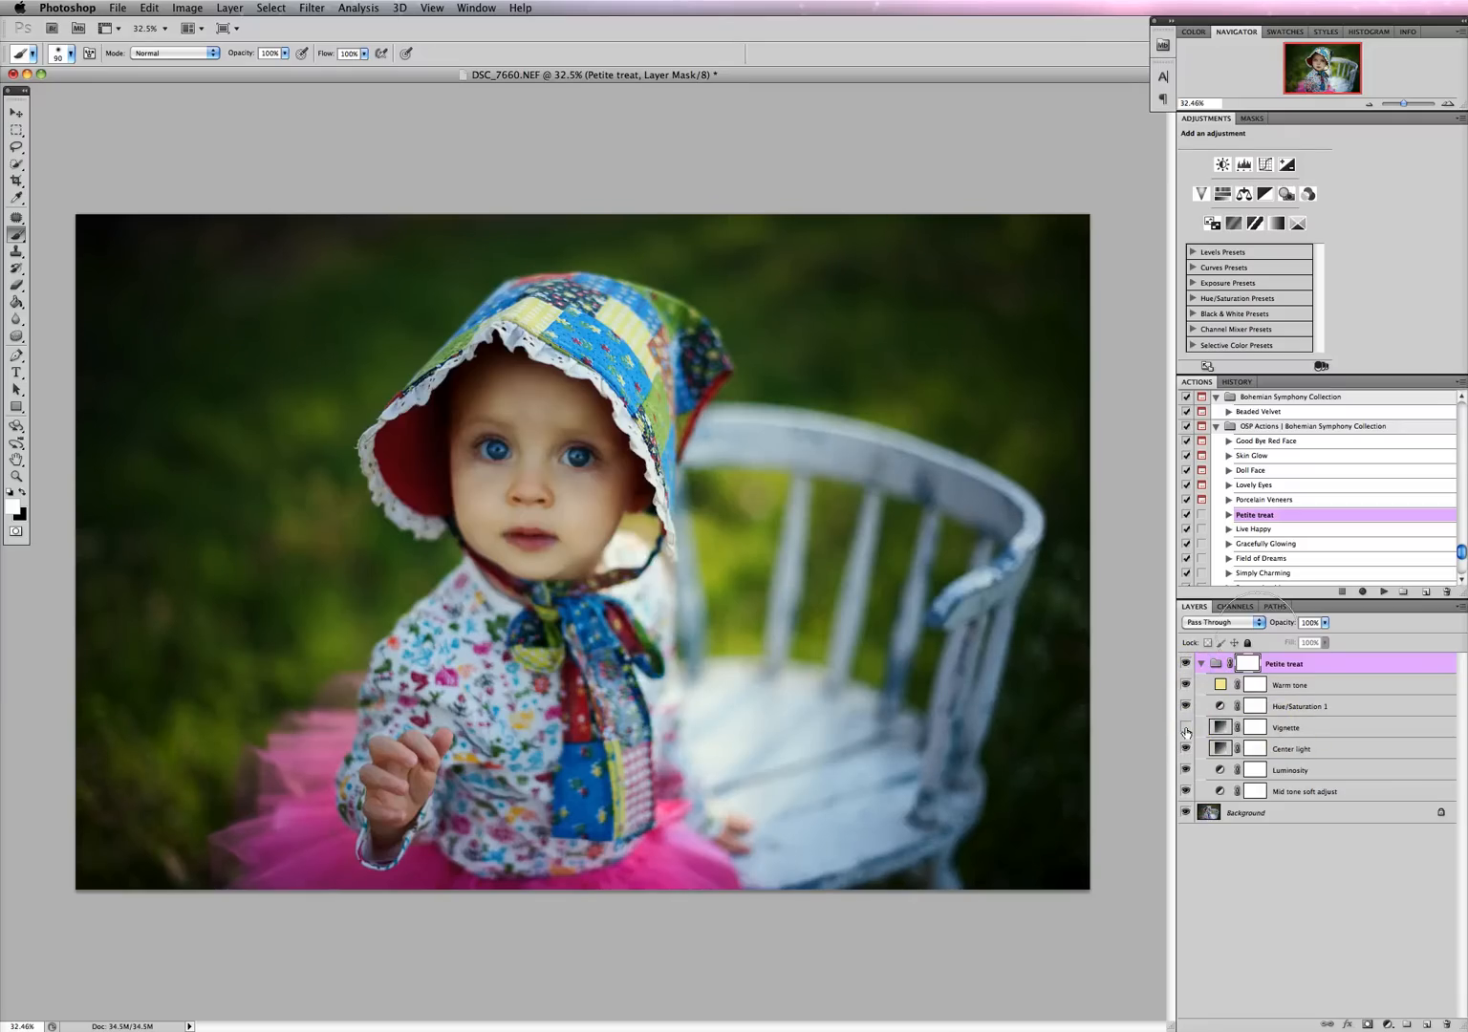
click(1184, 730)
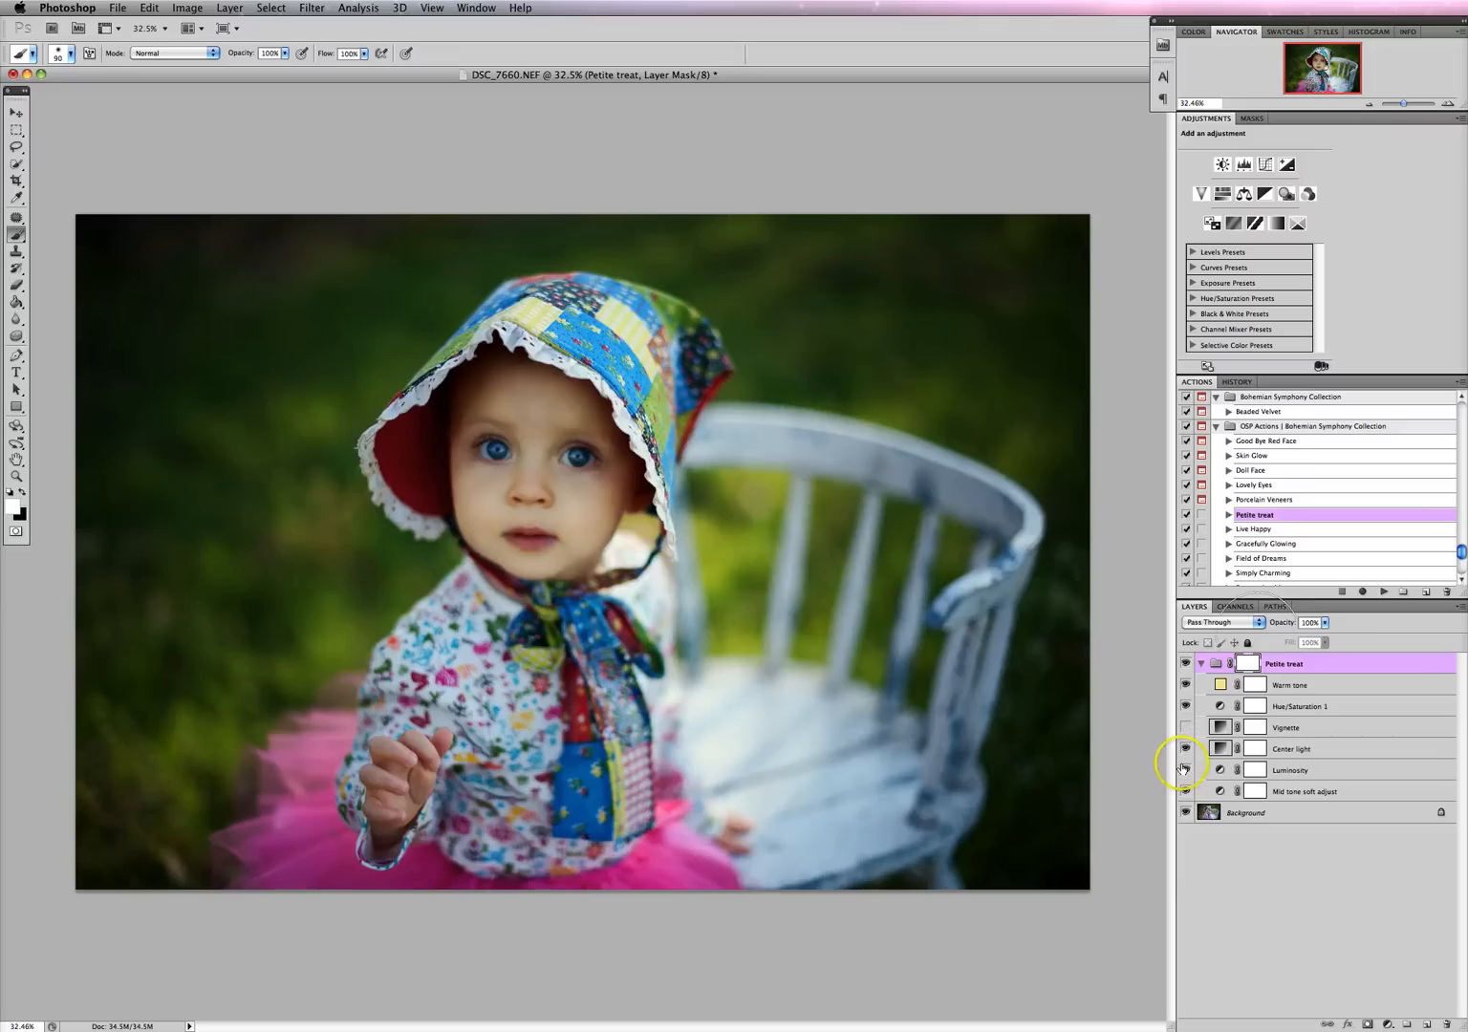
Lower the opacity of the Mid tone soft adjust layer to 16%
click(1300, 793)
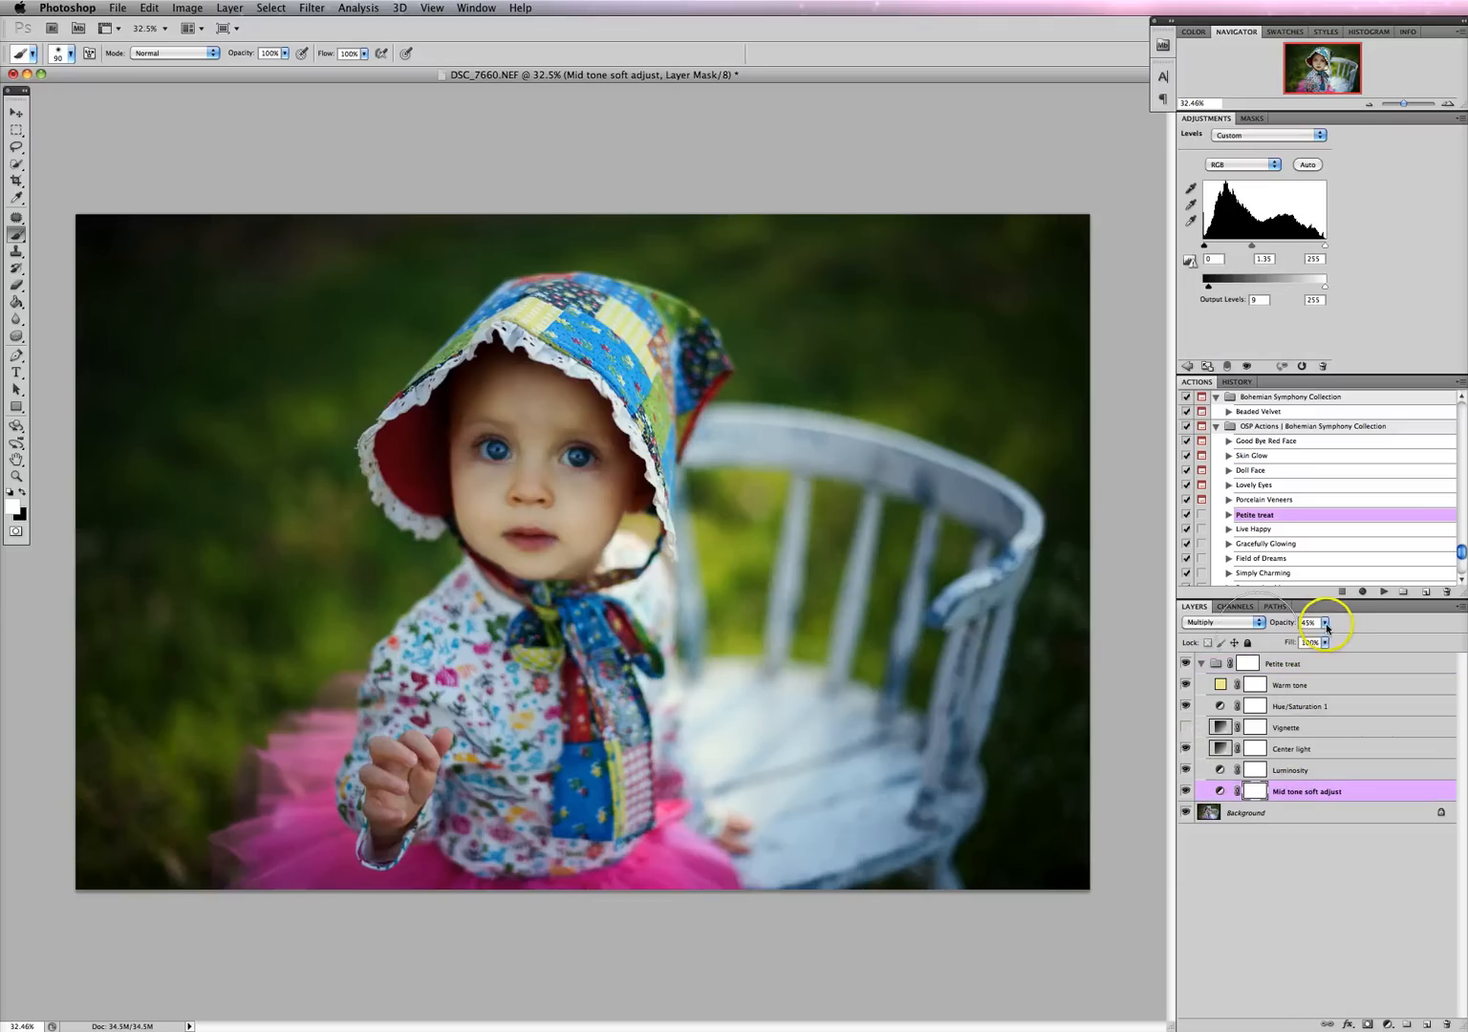
click(1327, 625)
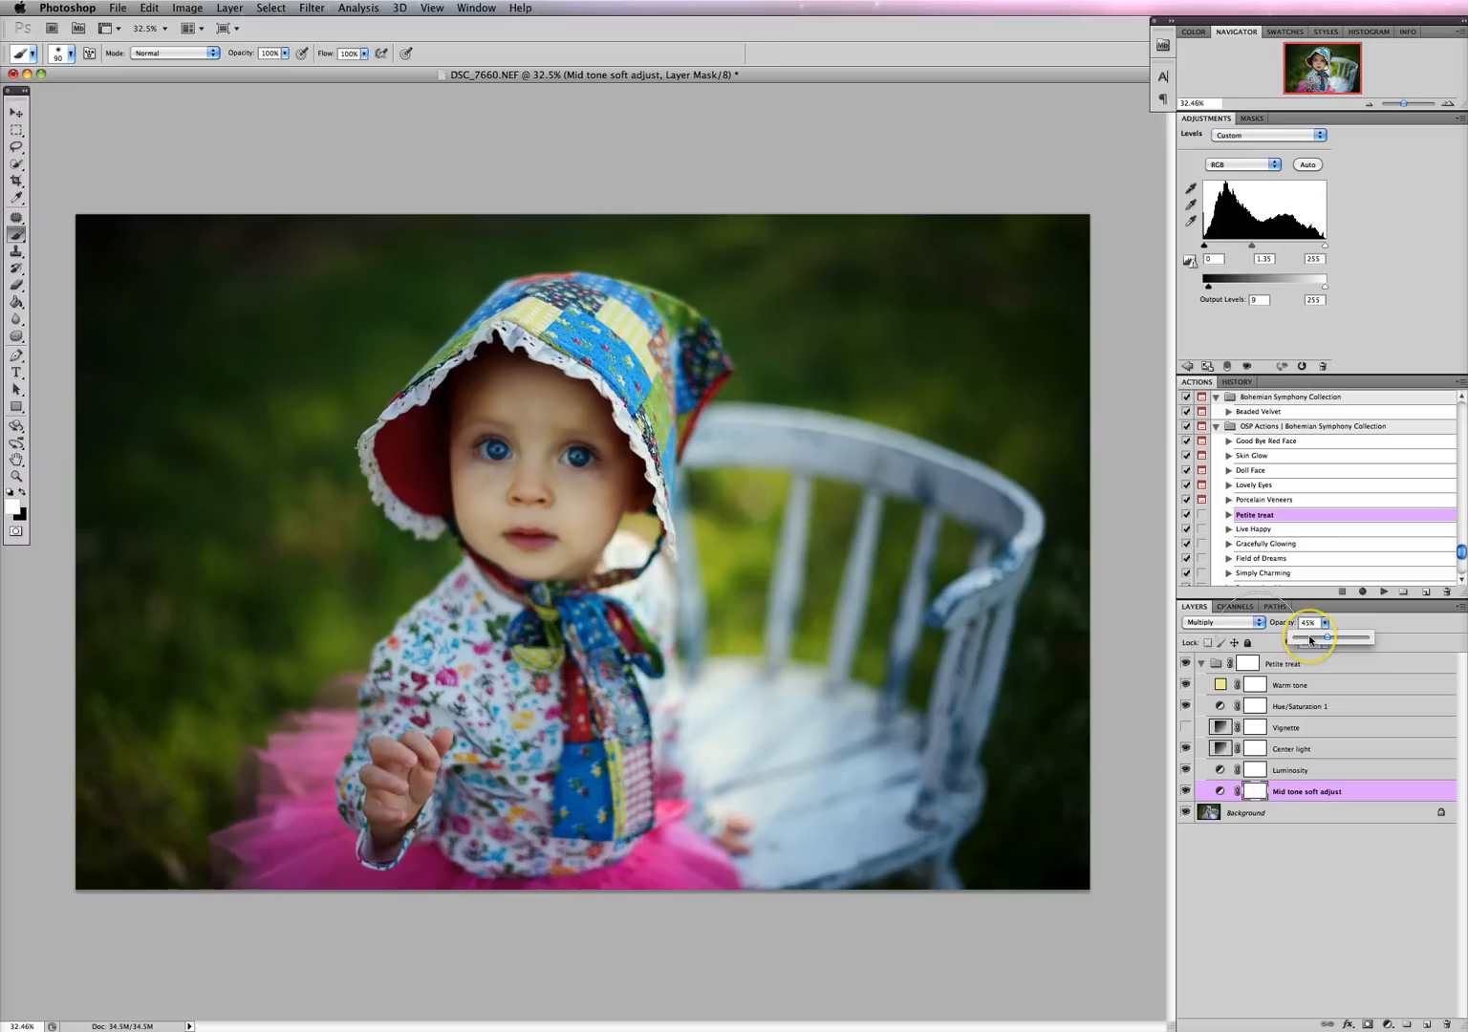
click(1307, 641)
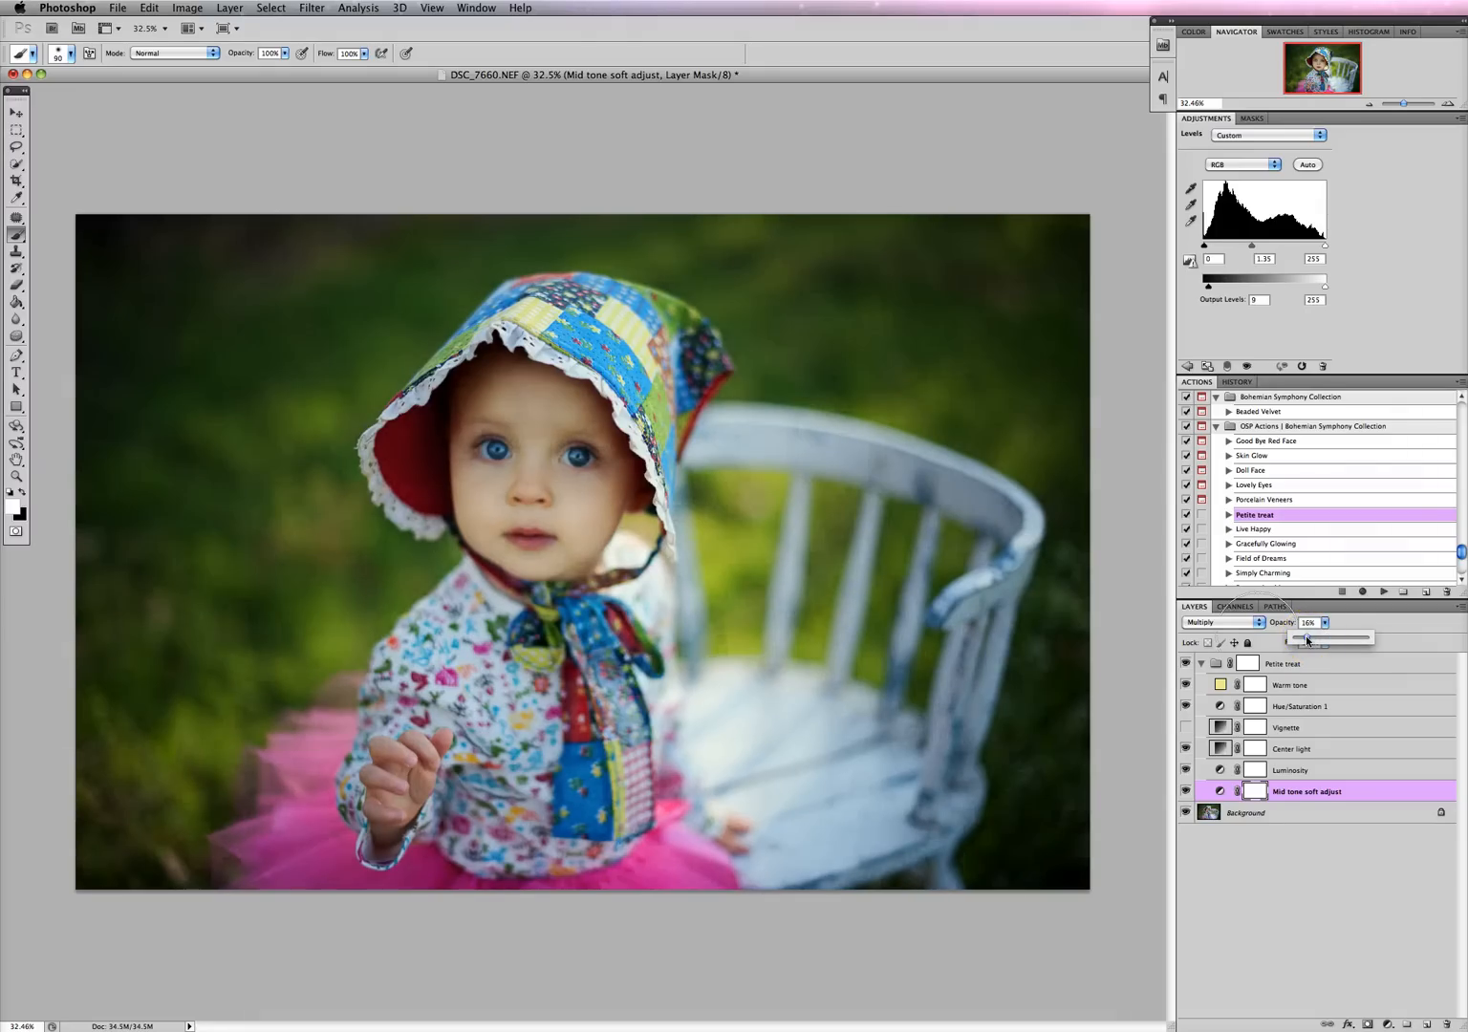
Select the Warm tone layer and compare the photo with that layer hidden and shown
click(1257, 684)
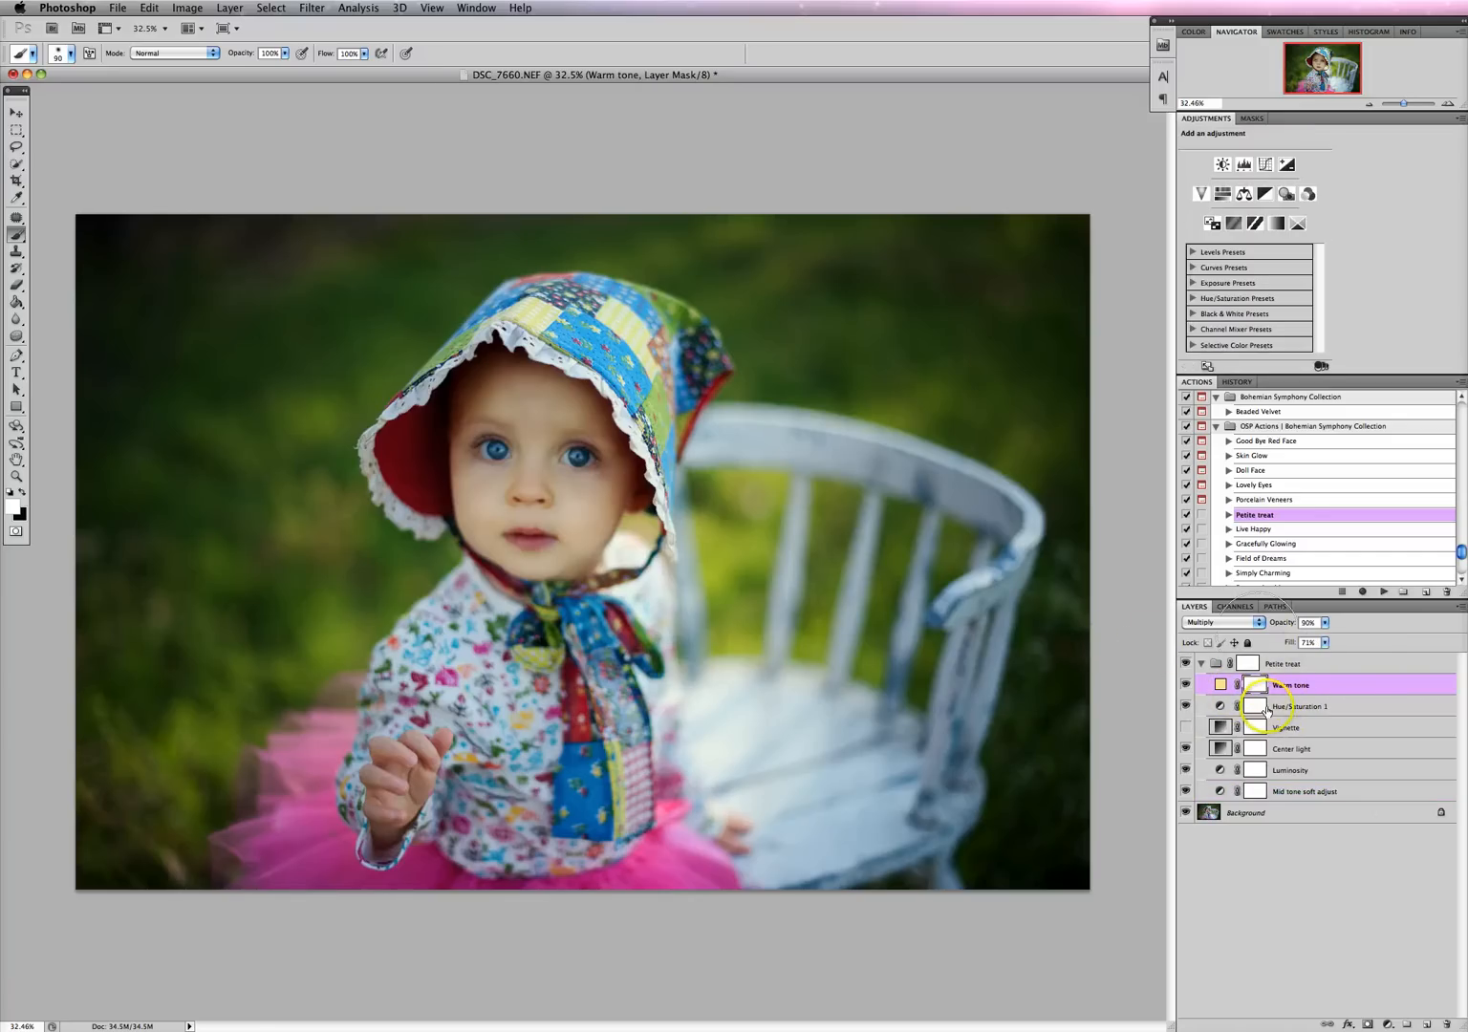
click(1186, 685)
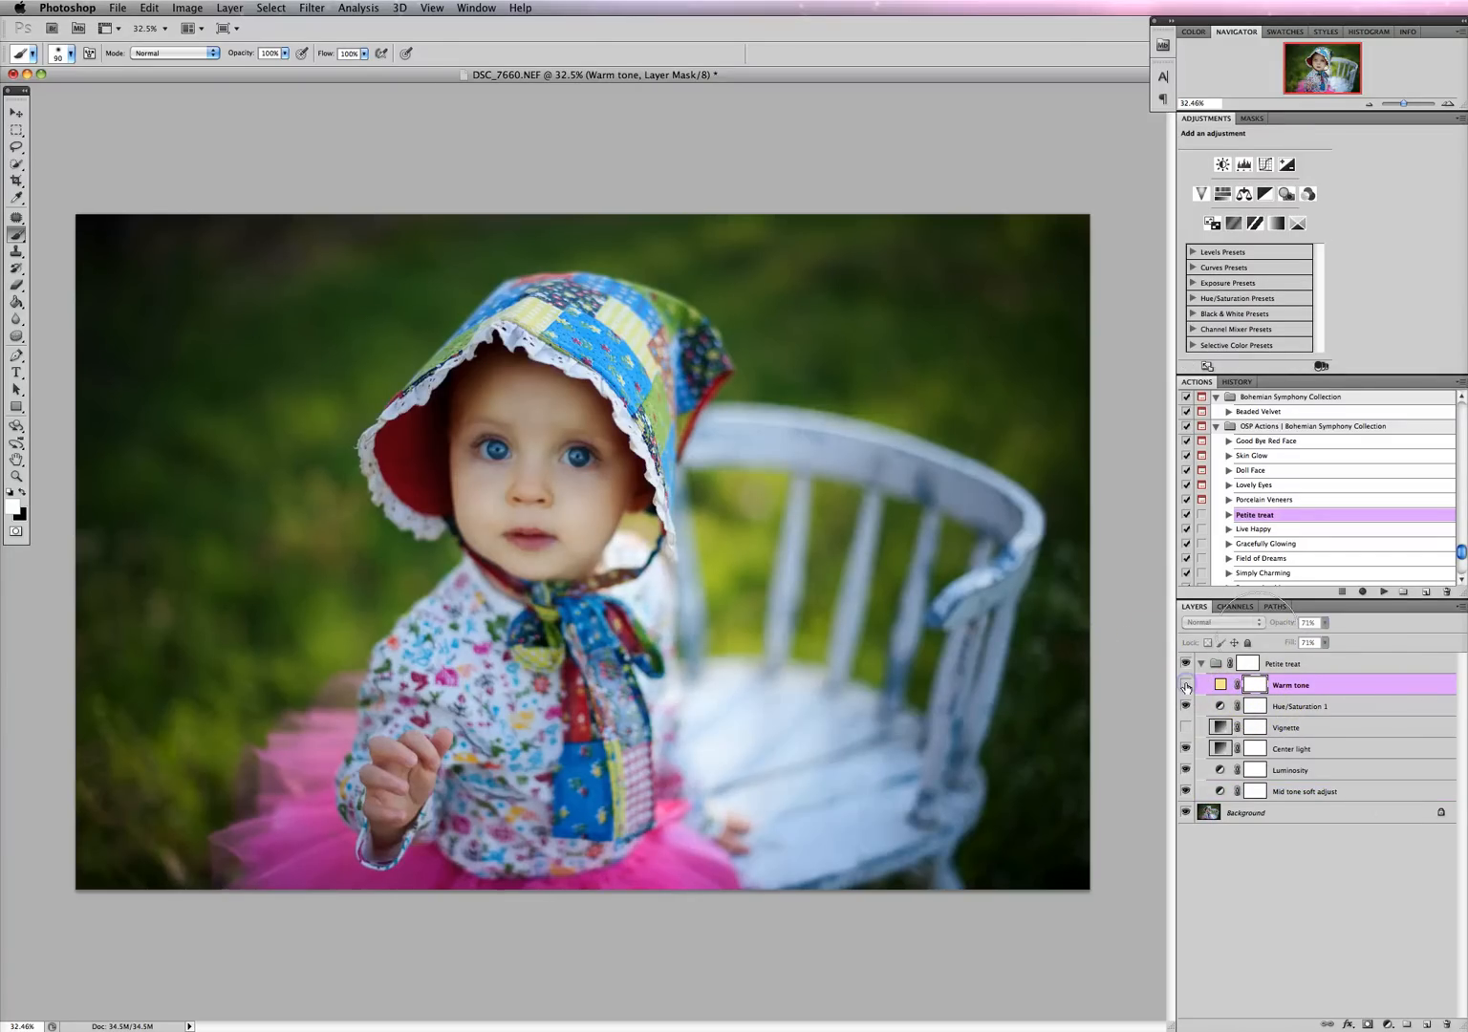
click(1186, 685)
click(1187, 685)
click(1186, 686)
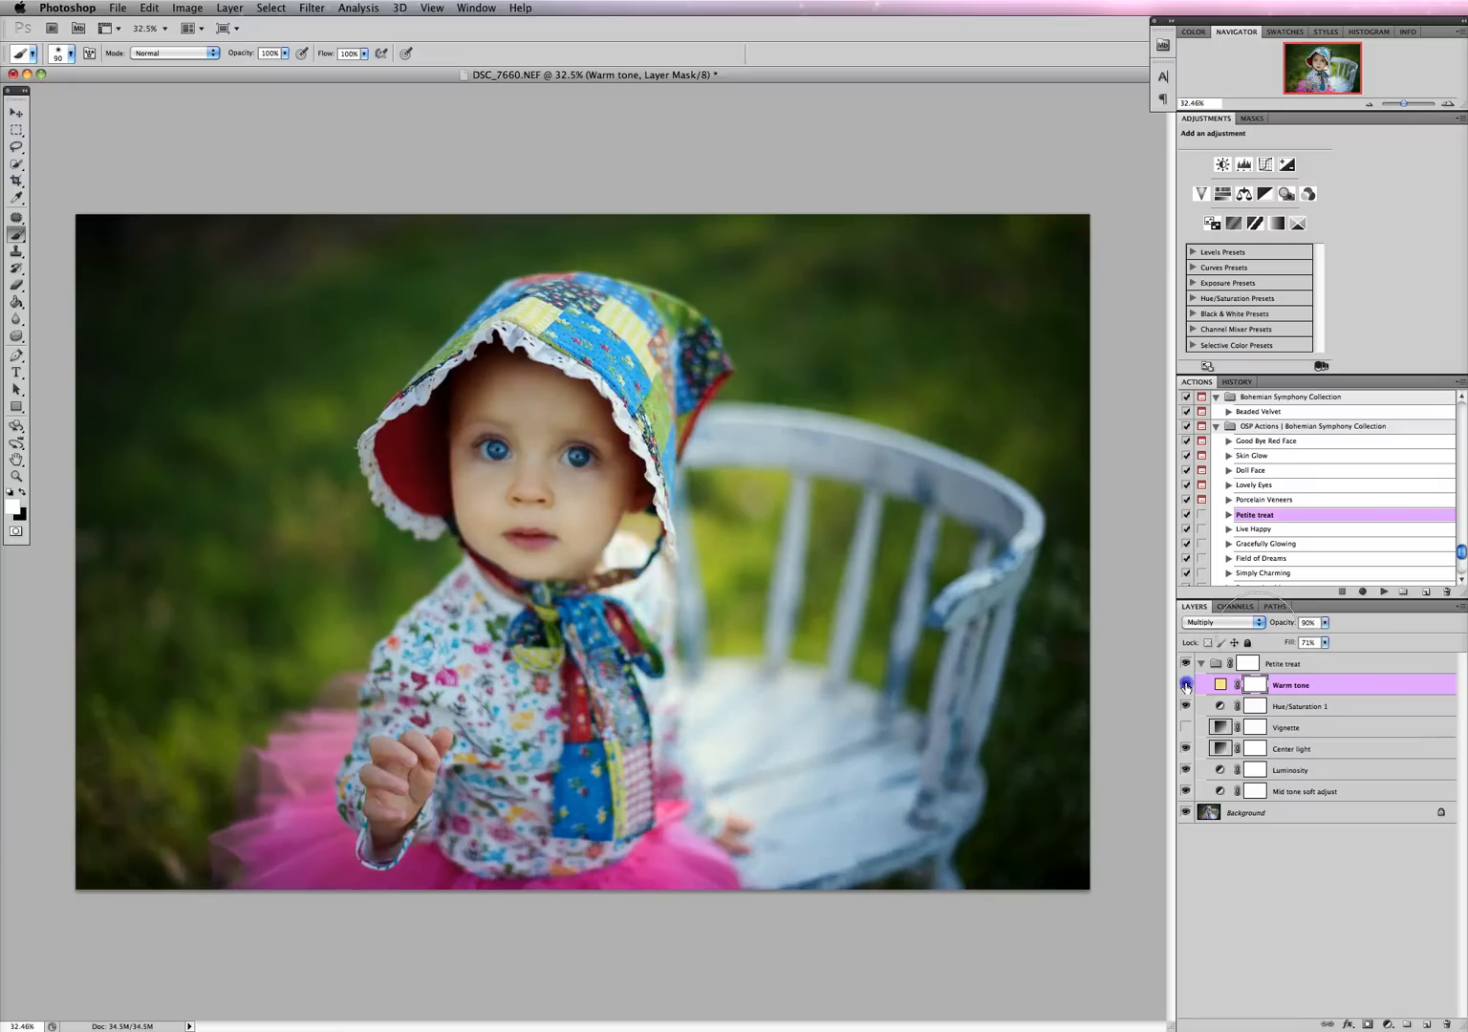
click(1187, 685)
click(1186, 685)
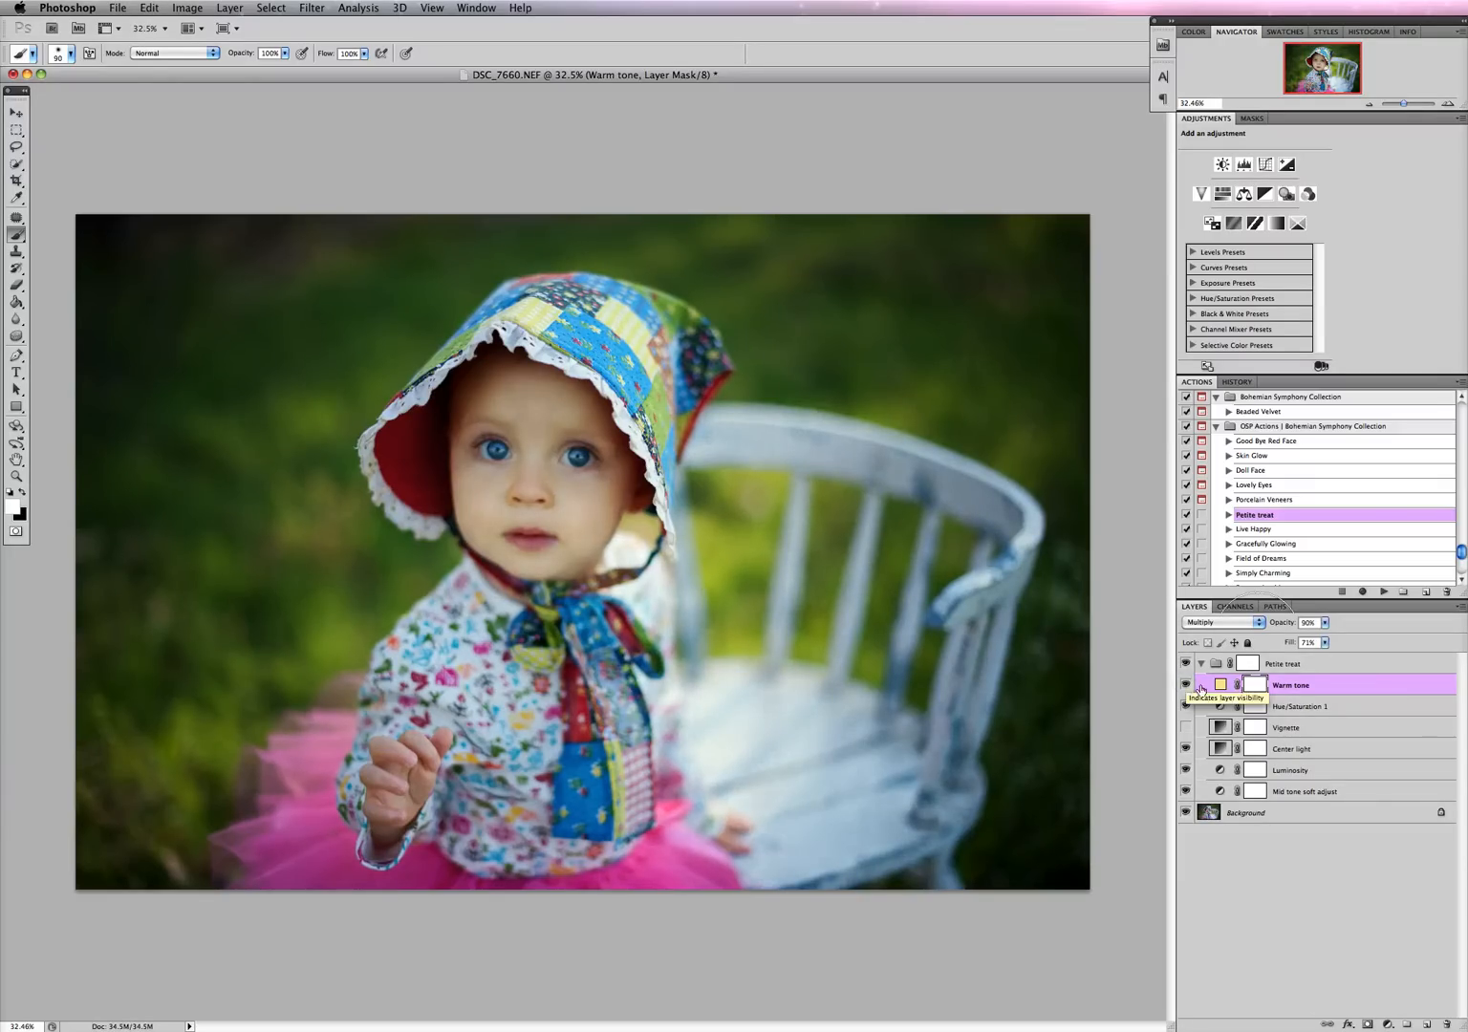
Paint black over the child's face on the Warm tone mask with a 400 px brush at 33% opacity
click(1248, 666)
click(1254, 685)
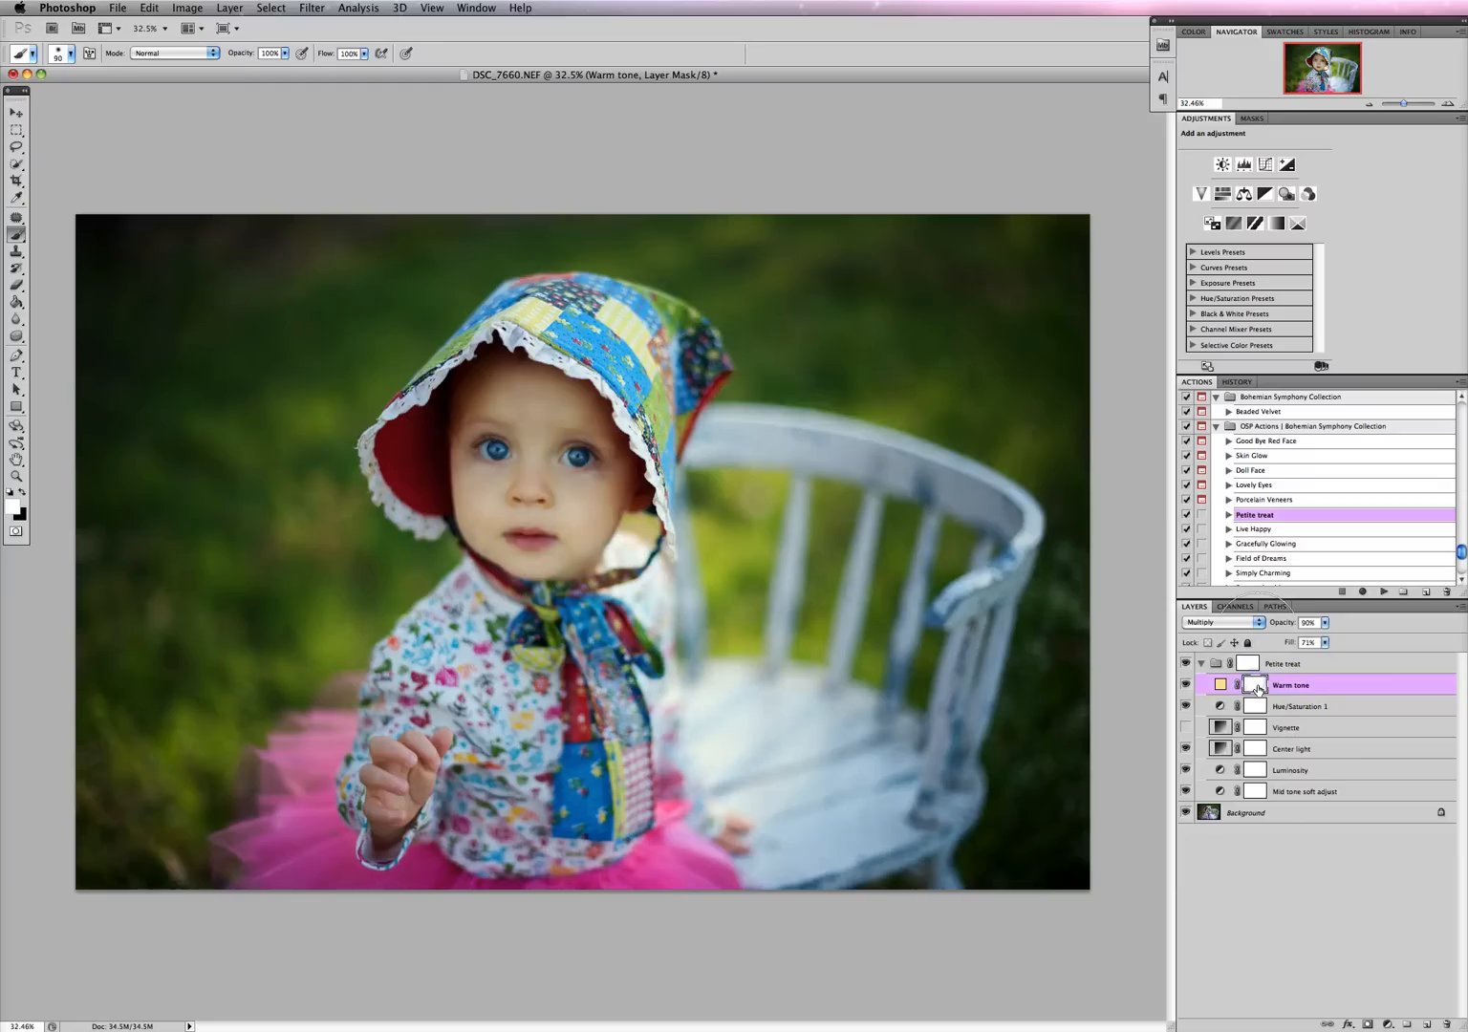
click(1255, 686)
click(284, 55)
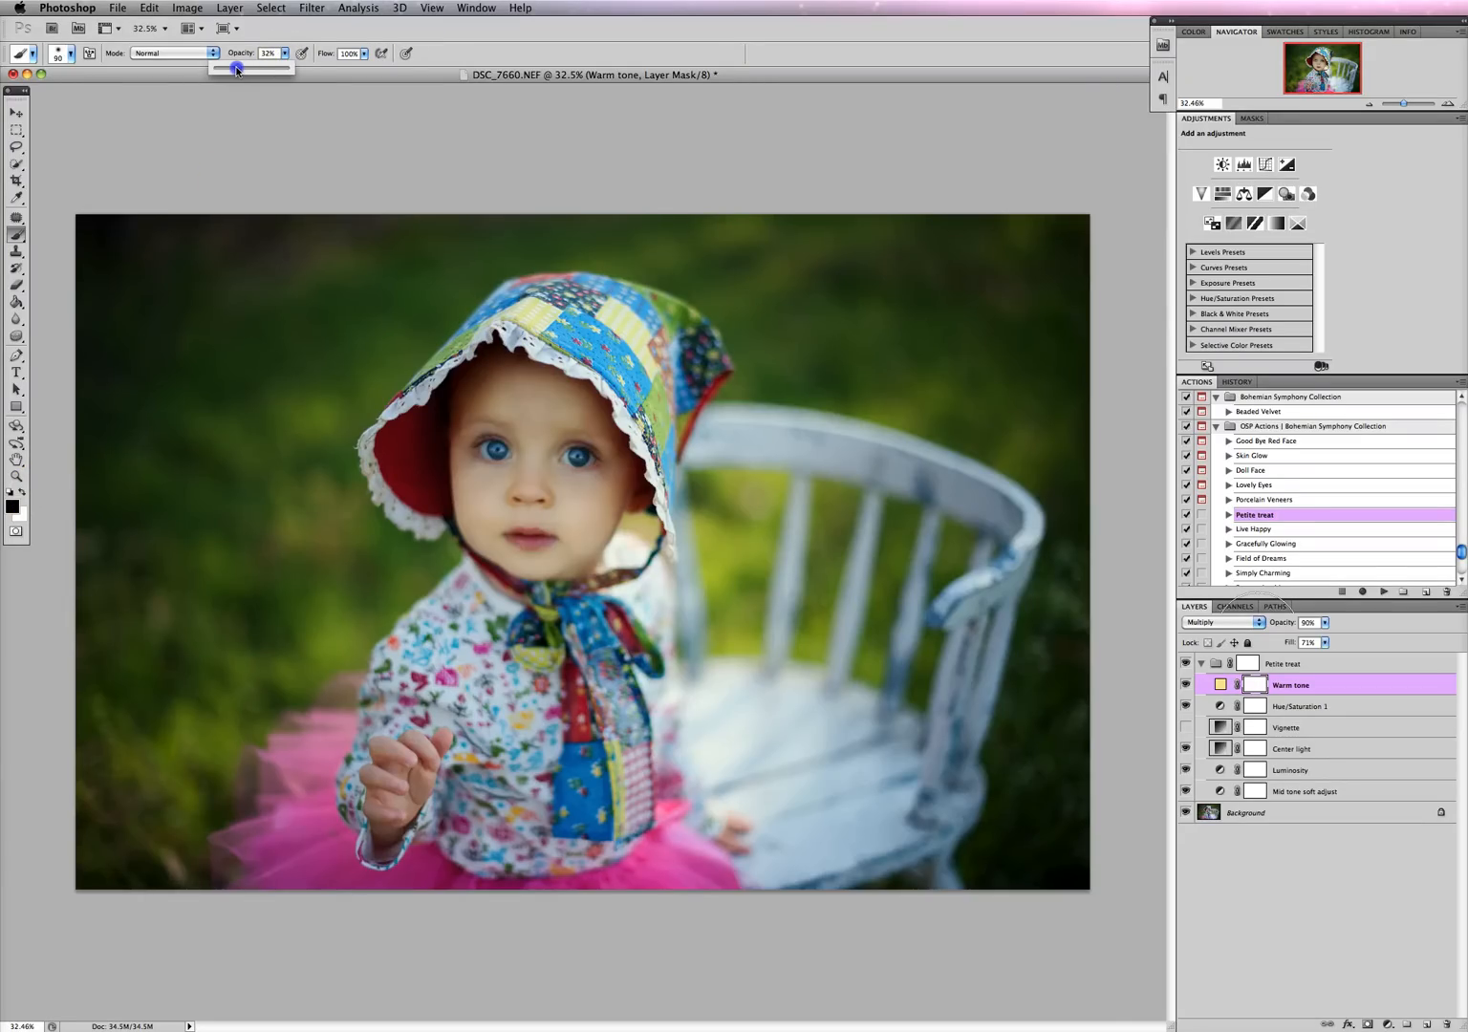
drag(237, 67, 242, 65)
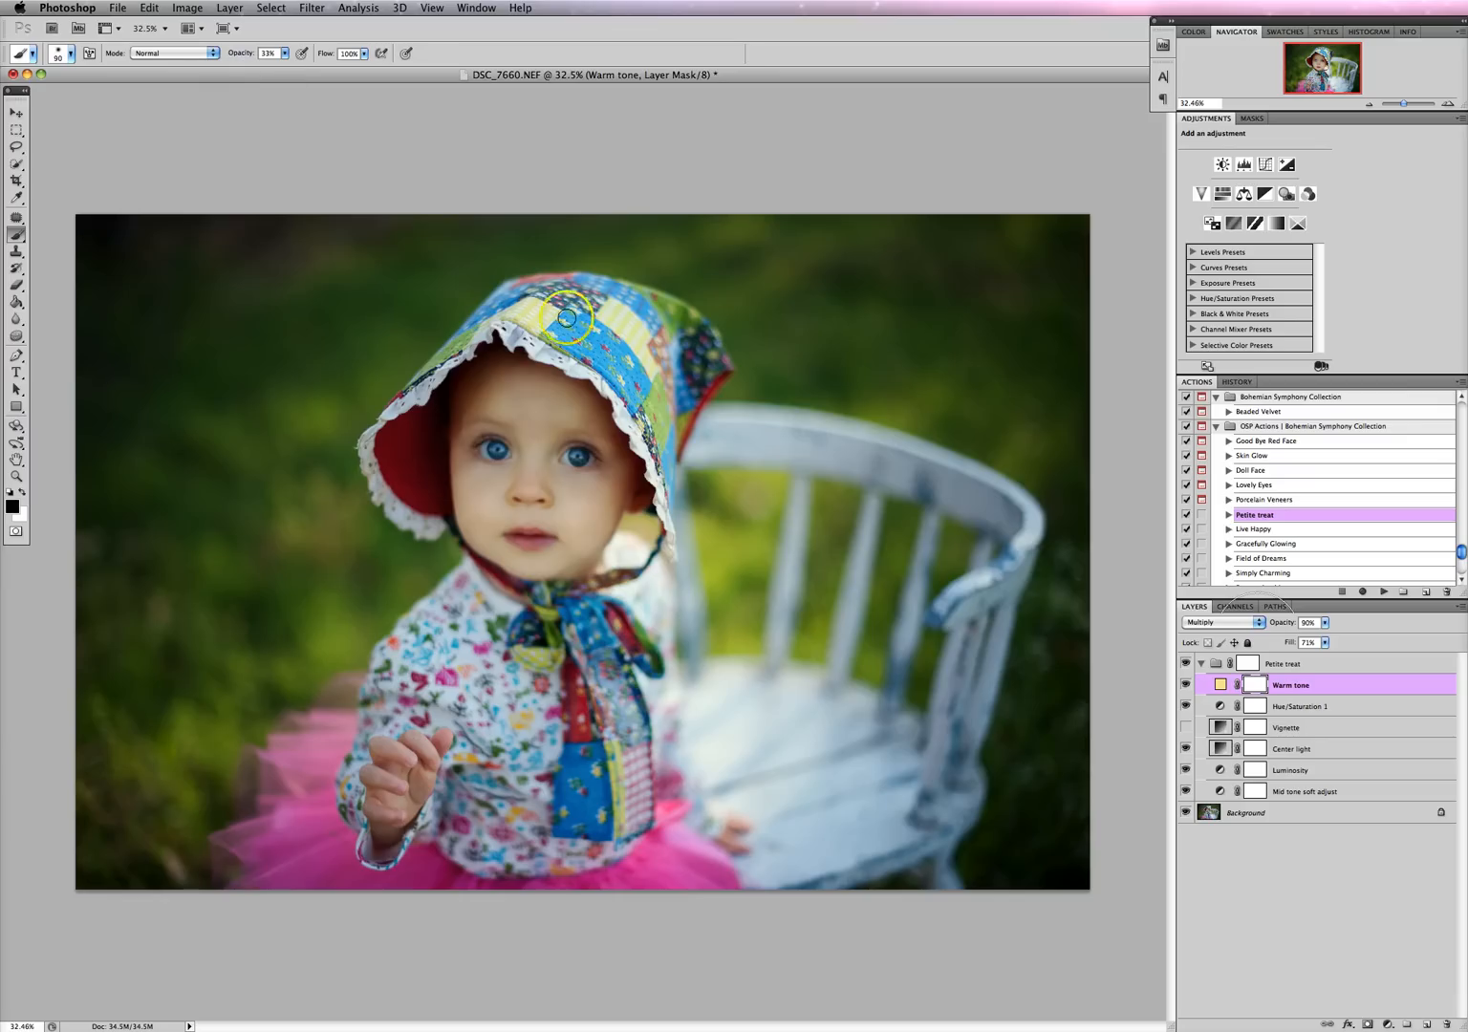
key(bracketright)
key(bracketright)
key(bracketright)
key(bracketright)
key(bracketright)
key(bracketright)
key(bracketright)
key(bracketright)
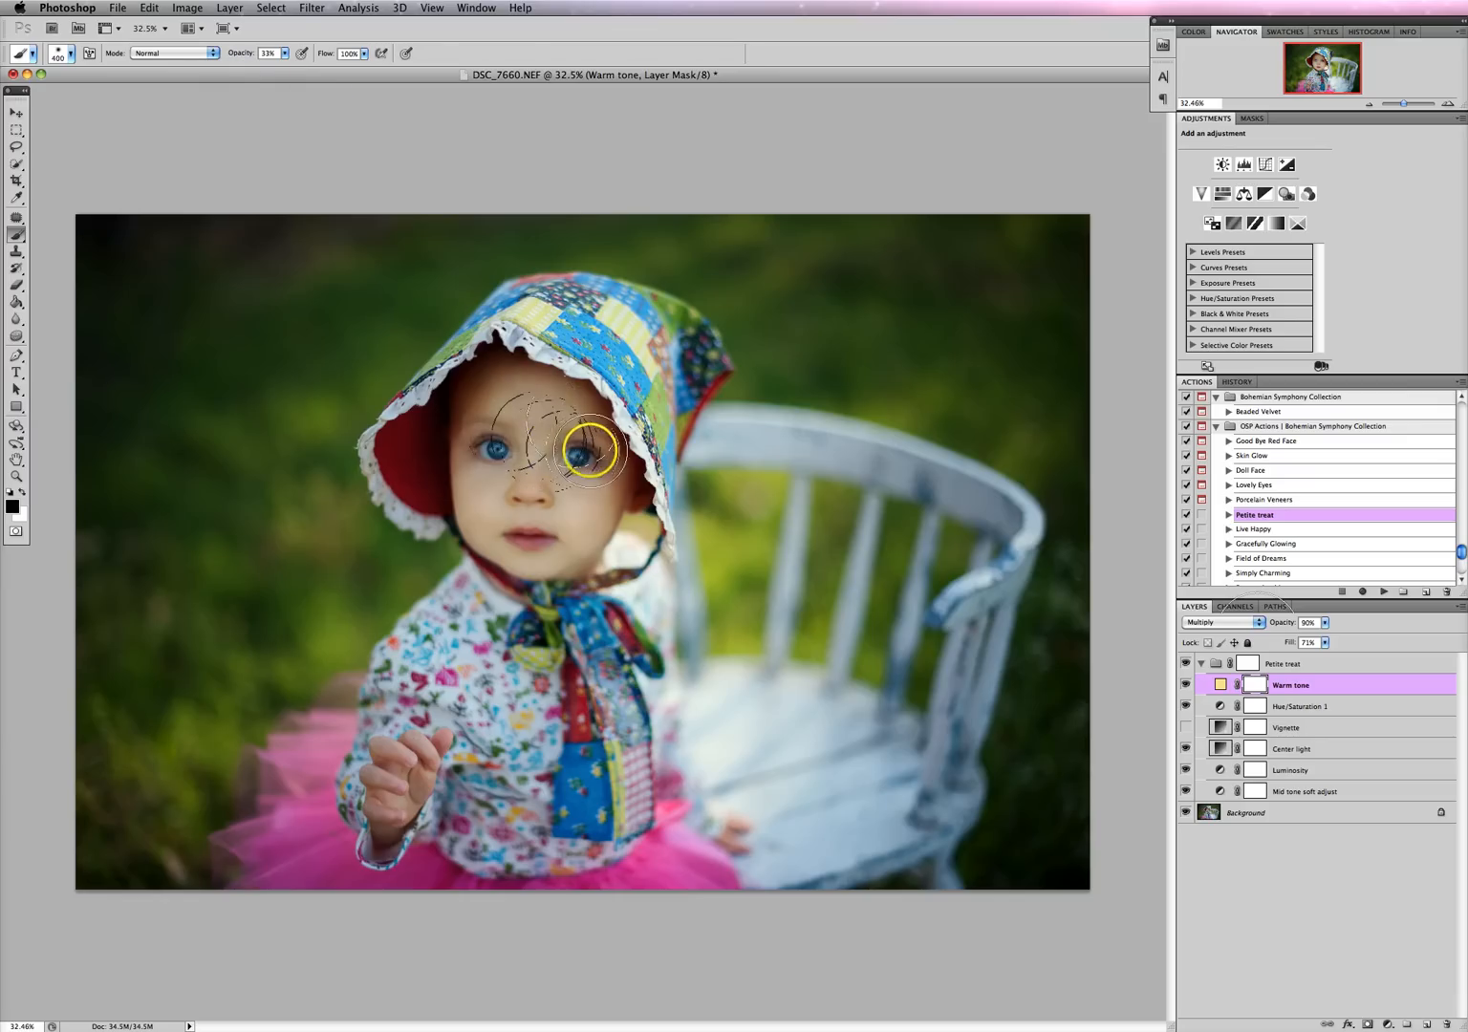
mouse_move(593, 436)
mouse_down()
mouse_move(533, 382)
mouse_move(490, 411)
mouse_move(456, 466)
mouse_move(515, 463)
mouse_move(576, 497)
mouse_move(582, 536)
mouse_move(536, 563)
mouse_move(506, 545)
mouse_move(598, 508)
mouse_move(535, 460)
mouse_move(517, 465)
mouse_move(534, 544)
mouse_move(587, 555)
mouse_move(574, 499)
mouse_up()
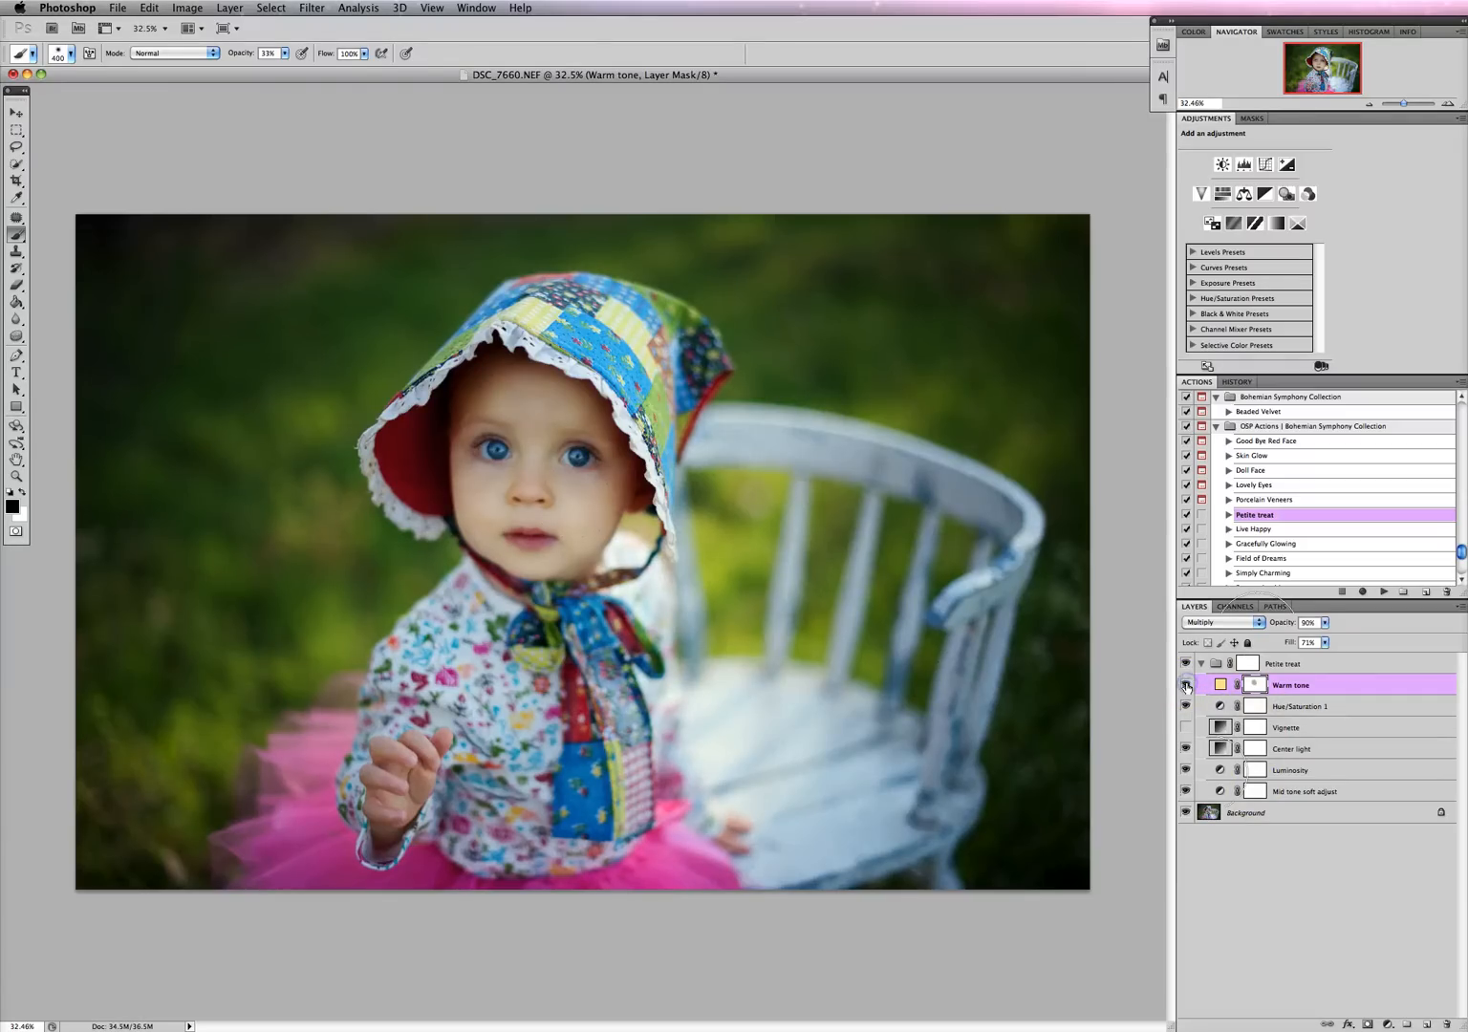
Toggle the masked Warm tone layer off and on to check its effect on the skin
click(1186, 685)
click(1186, 685)
click(1186, 685)
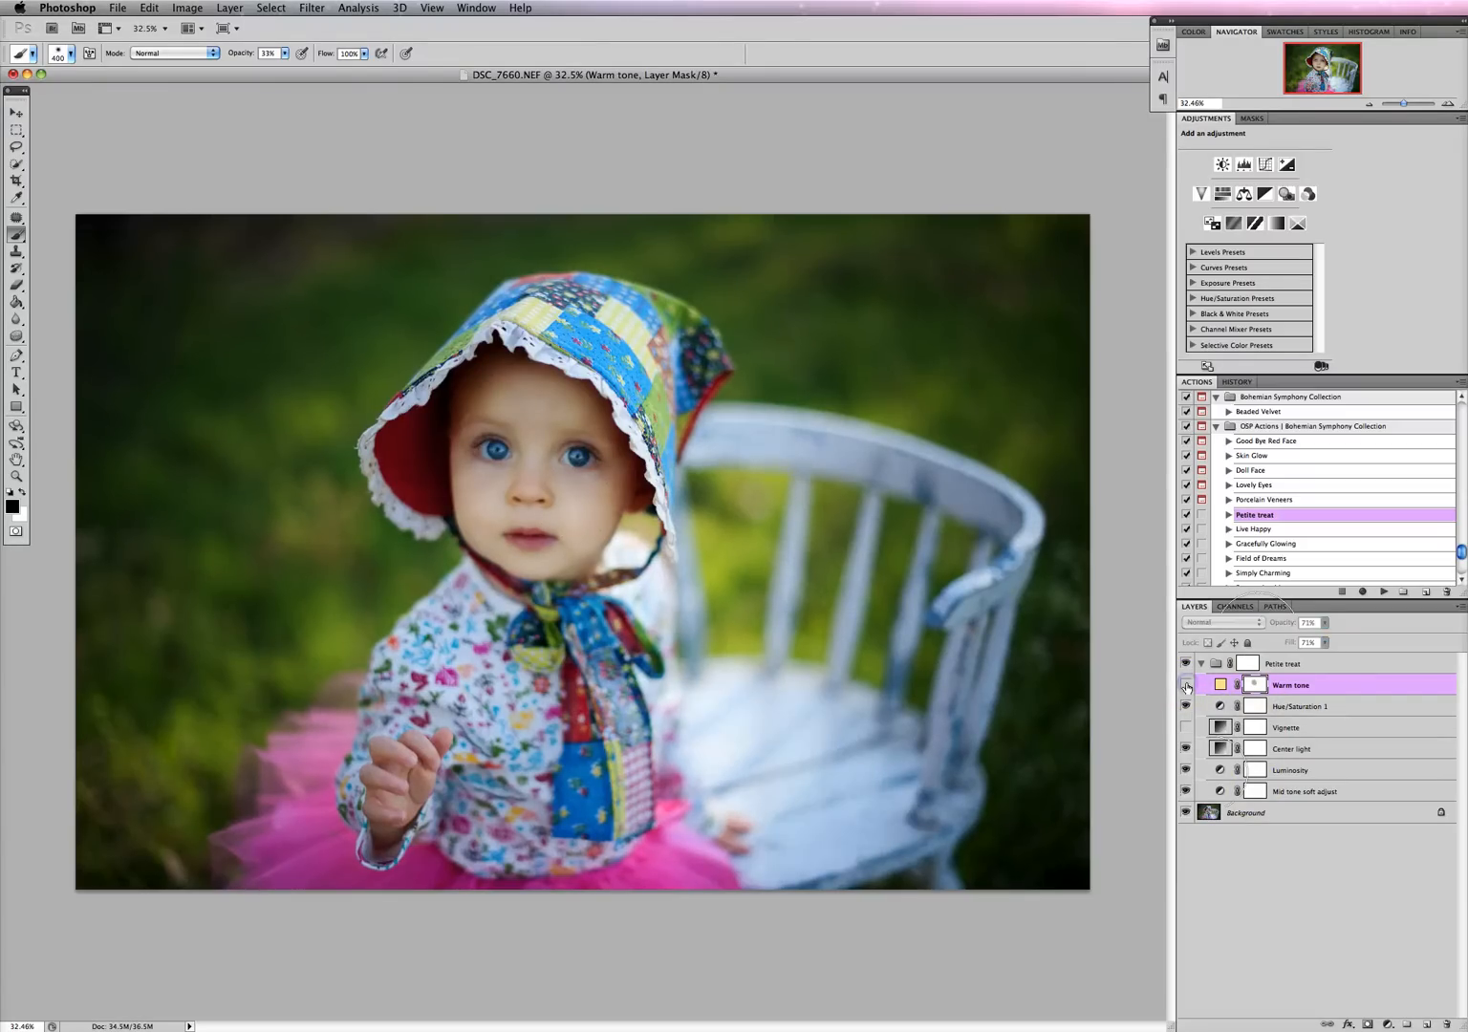
click(1186, 686)
Collapse the Petite treat group, compare the photo with and without it, and lower the group's opacity to 89%
click(1201, 663)
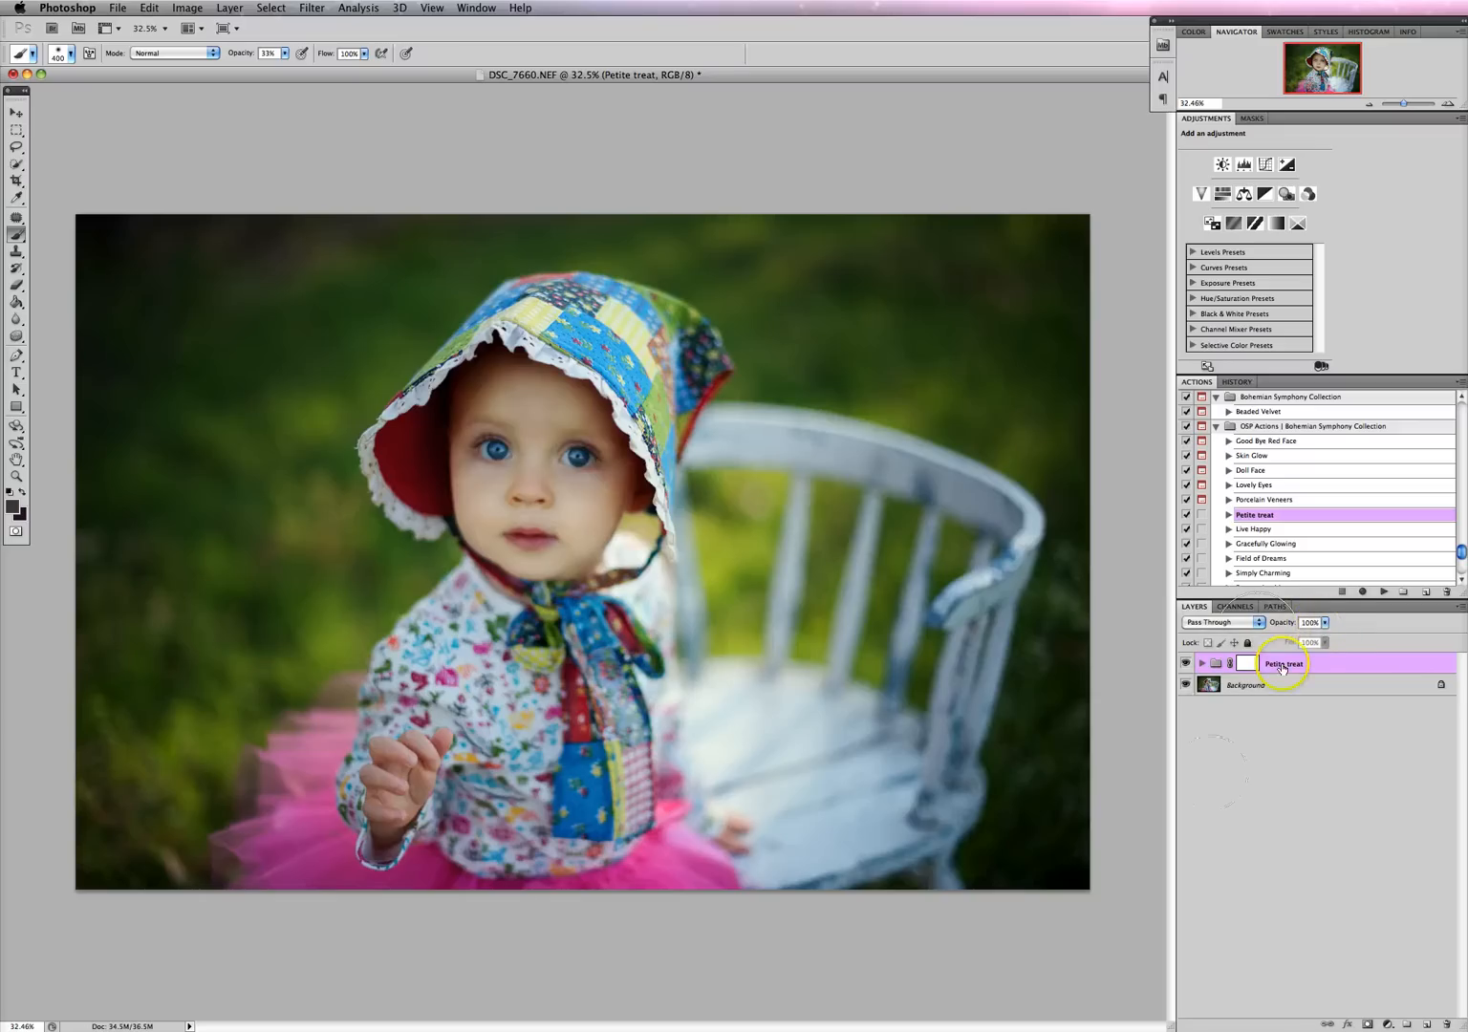
click(1326, 624)
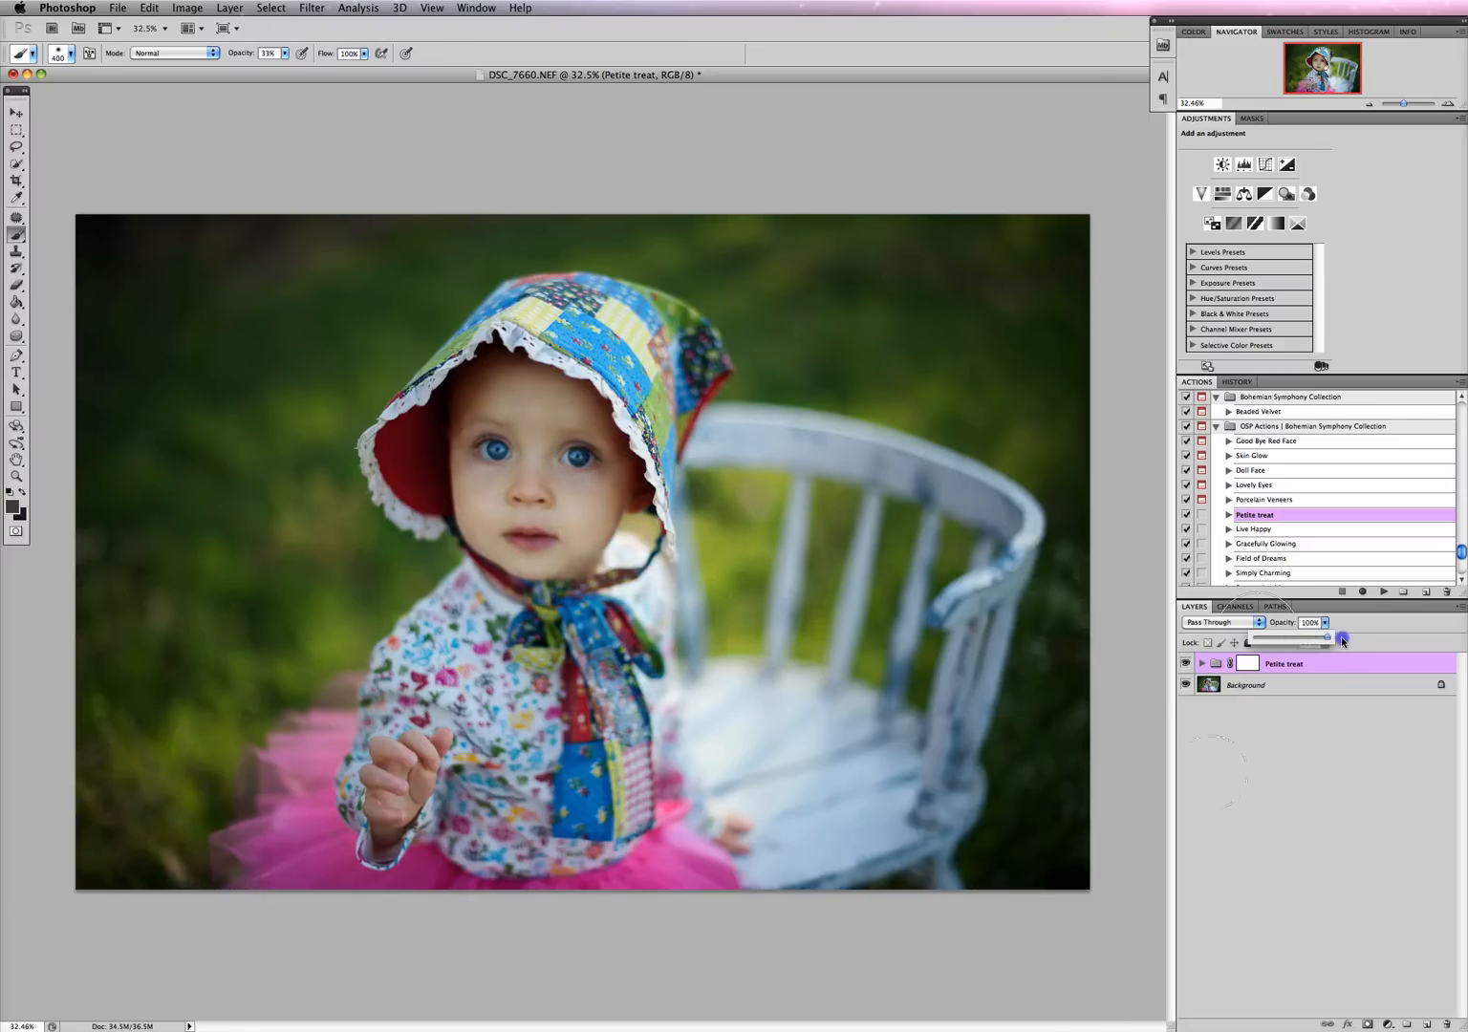
click(1187, 664)
click(1186, 665)
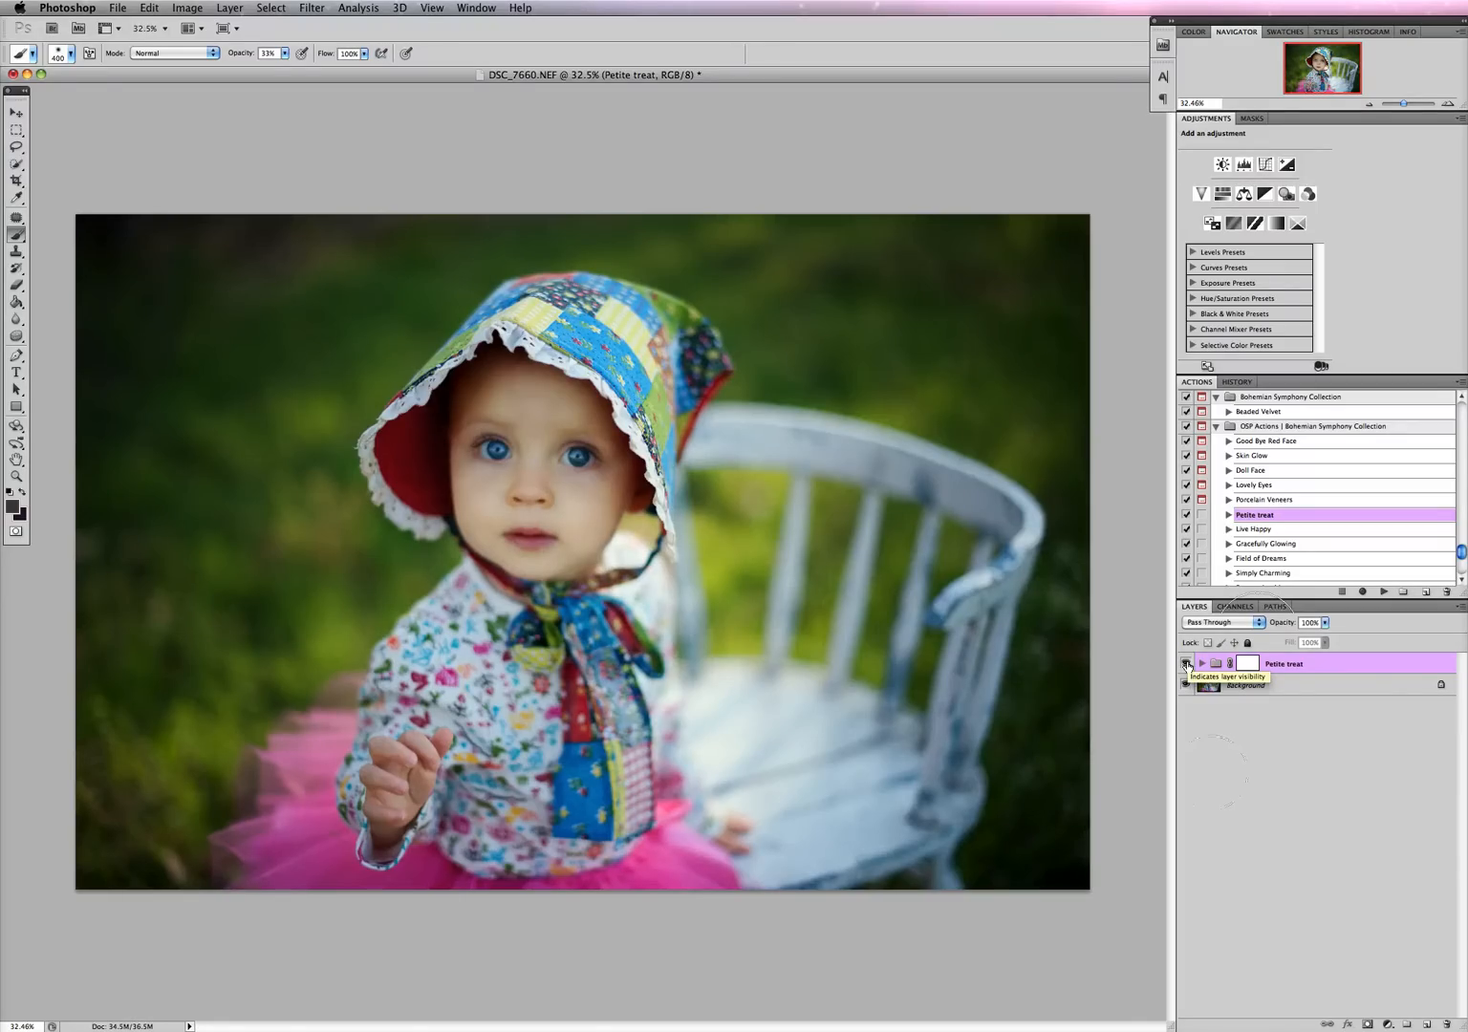
click(1325, 623)
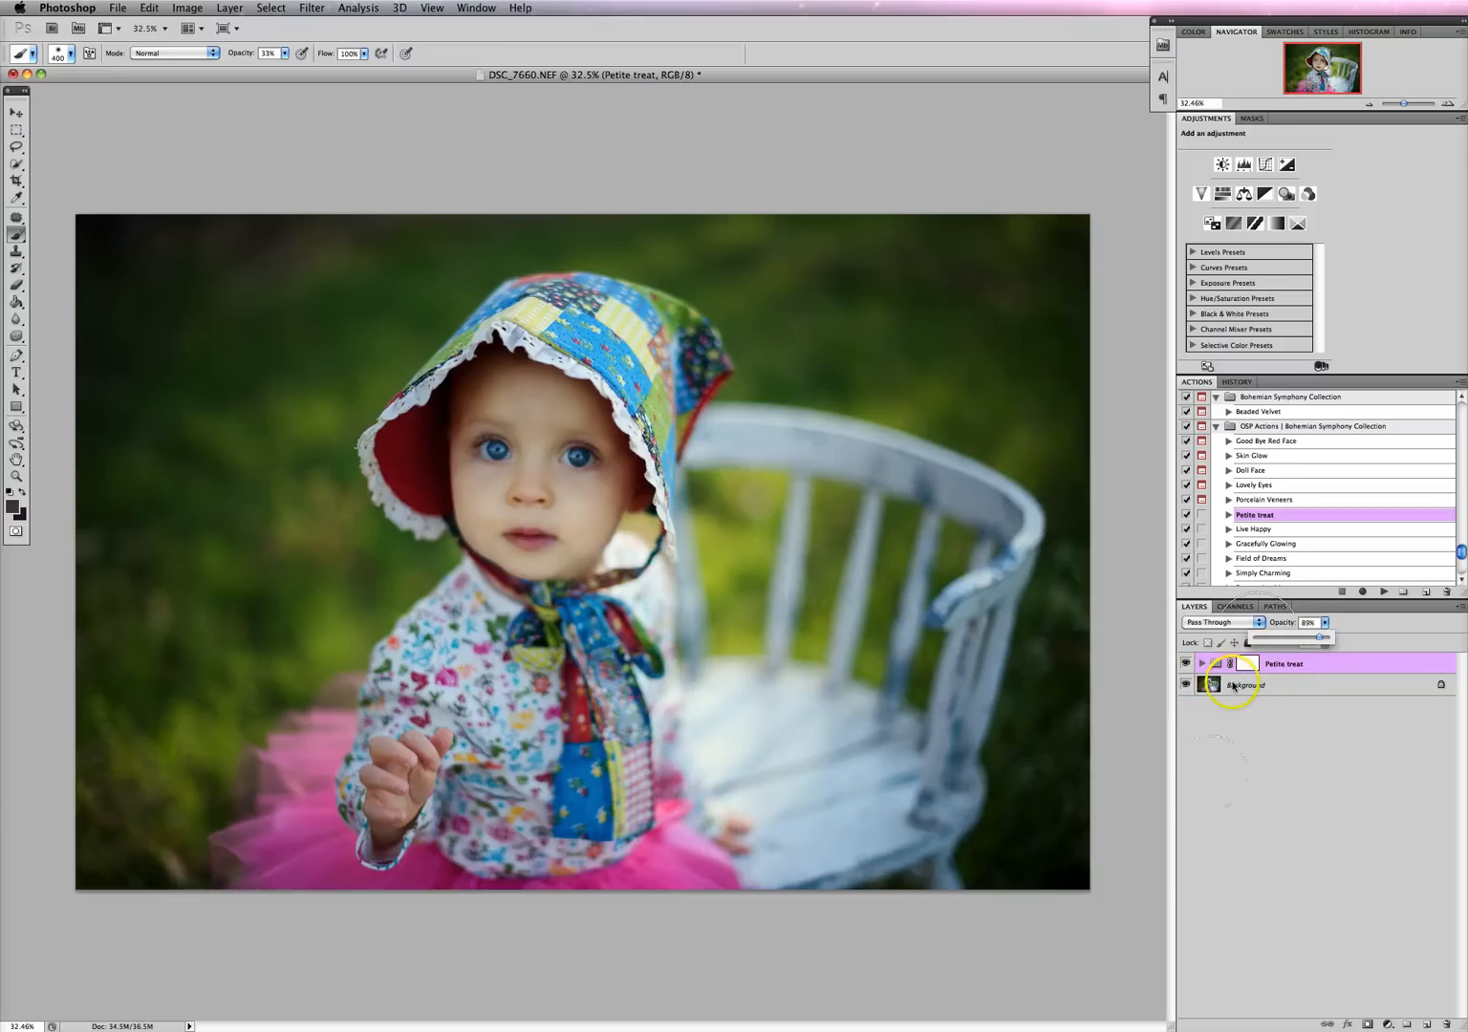
click(1299, 673)
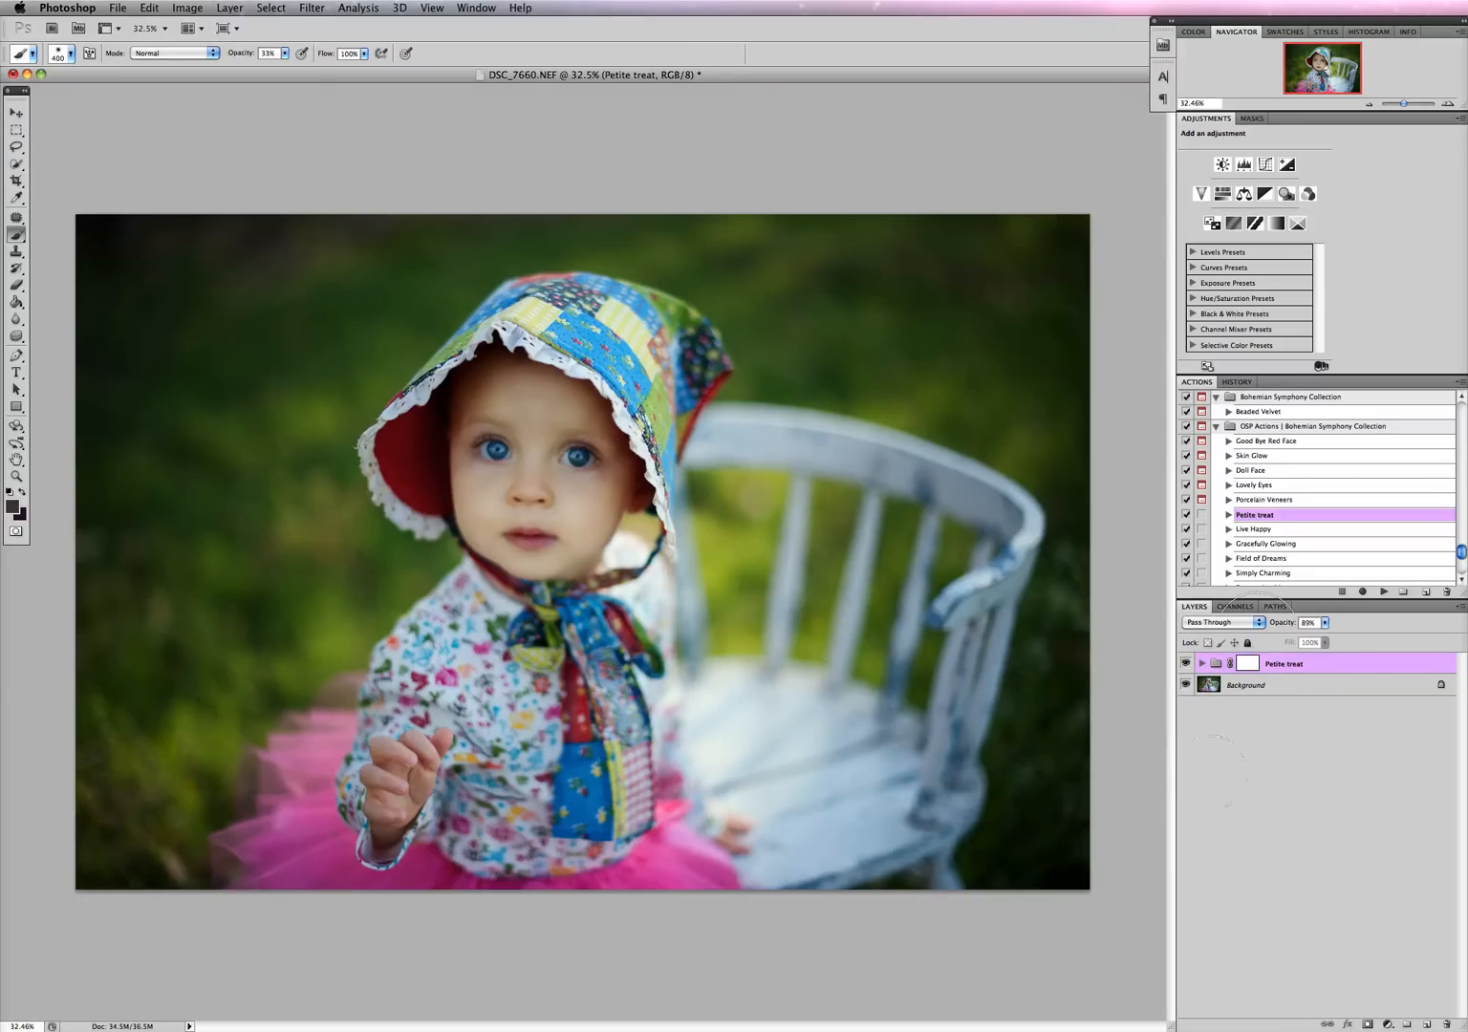
Flatten the image into a single Background layer, discarding the hidden layers
click(188, 8)
mouse_move(230, 8)
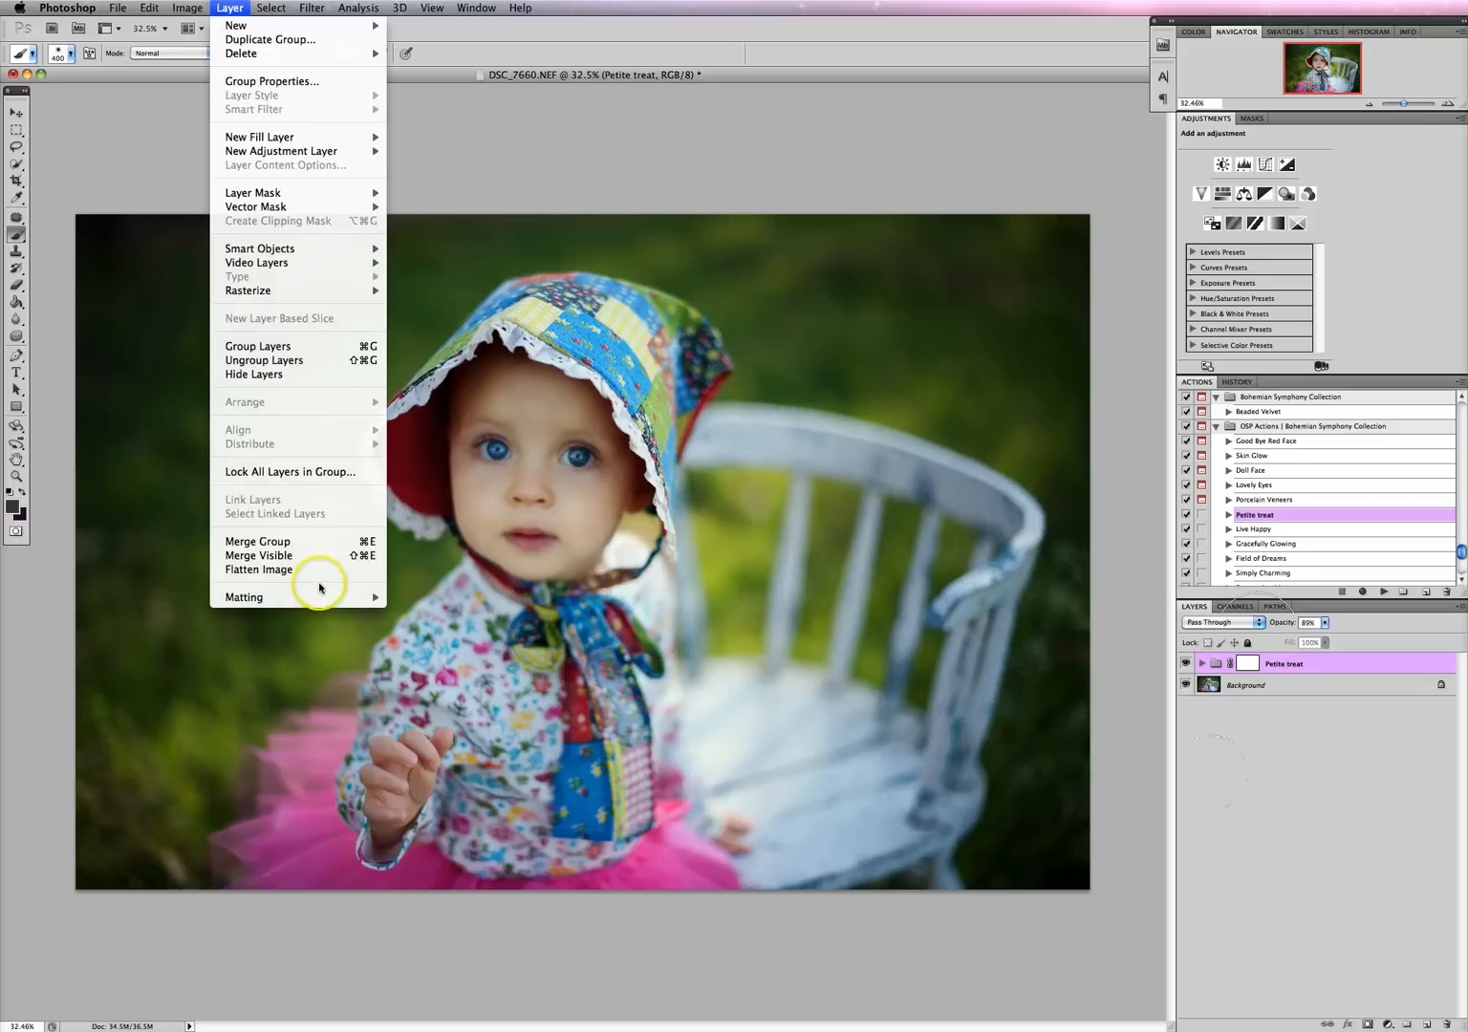
click(258, 569)
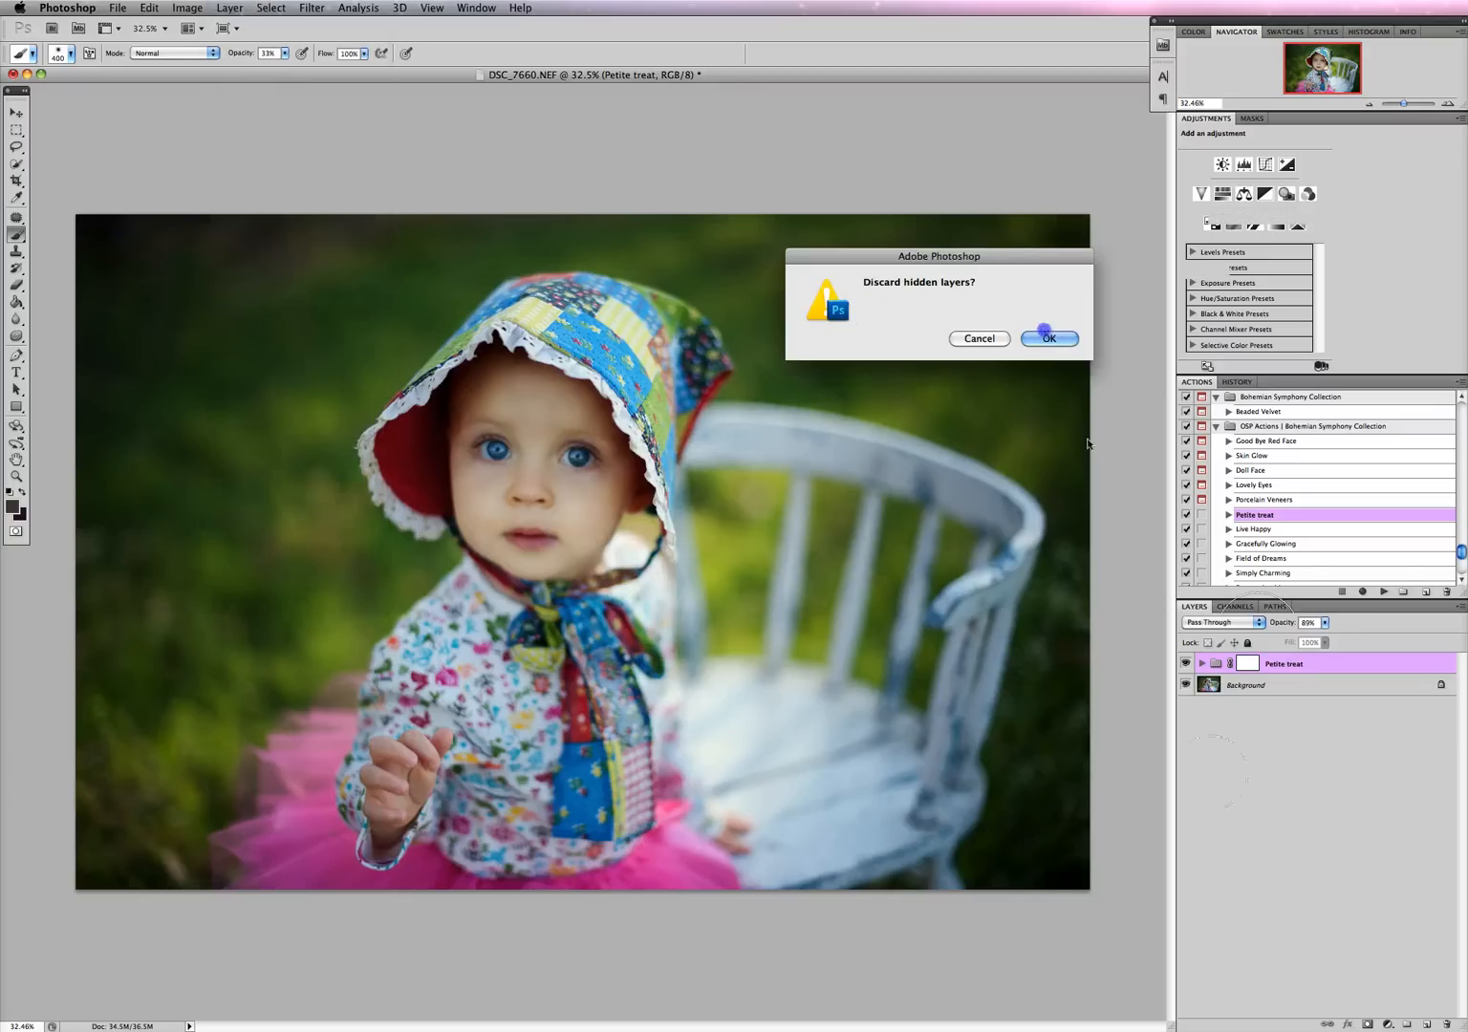
click(1048, 338)
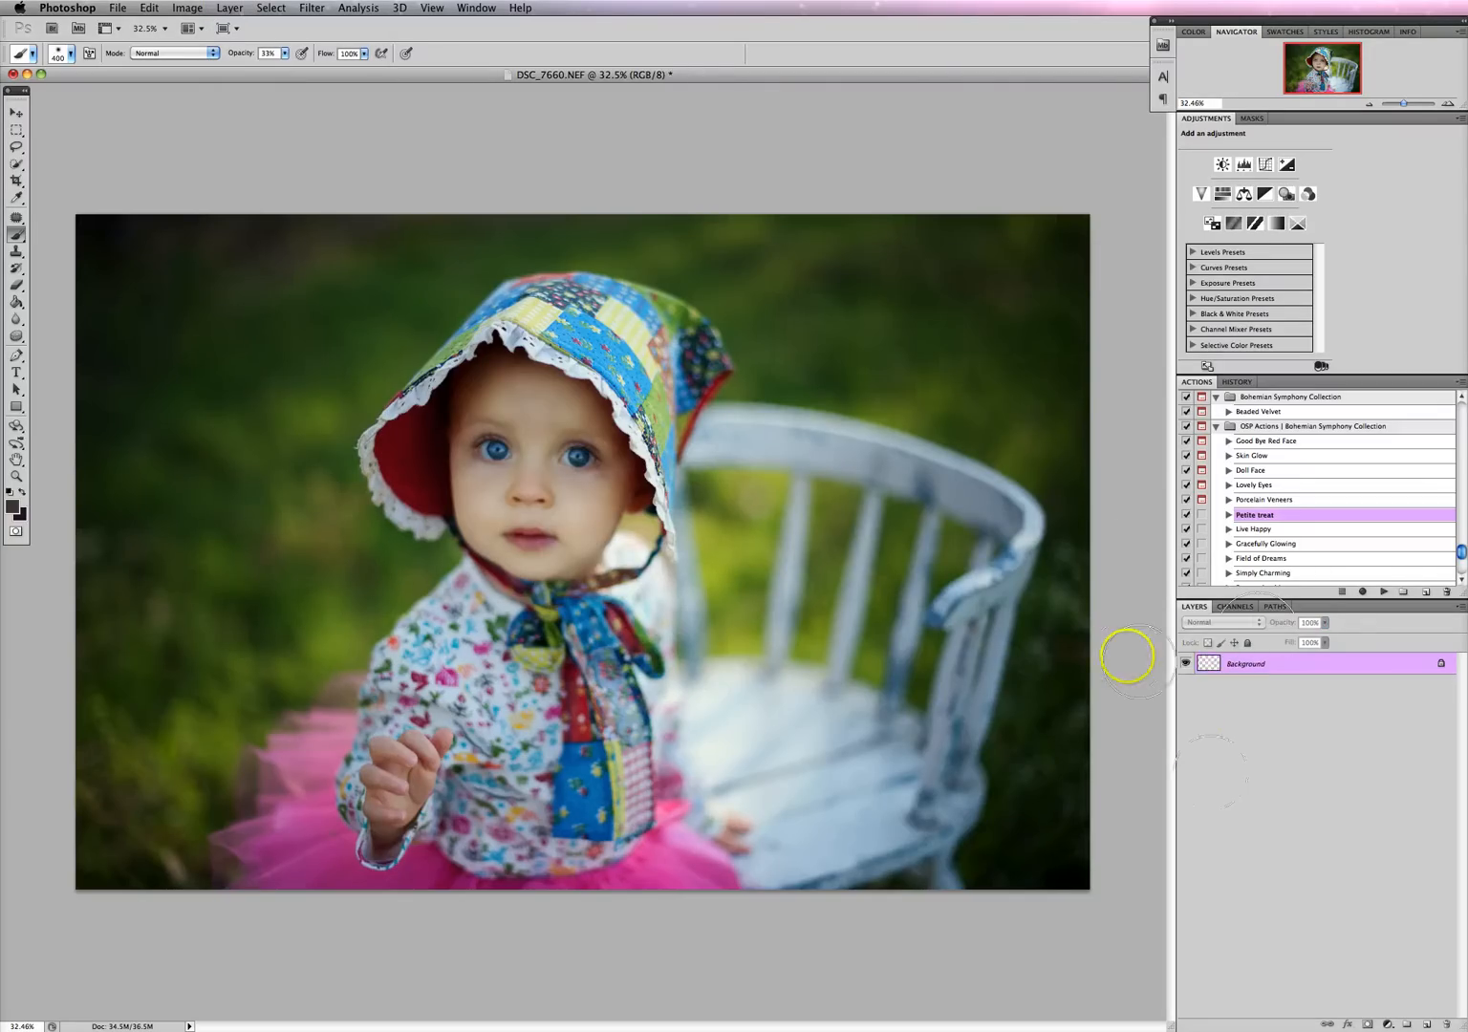
Browse the remaining Bohemian Symphony Collection actions for another one to apply
scroll(1281, 540, down, 5)
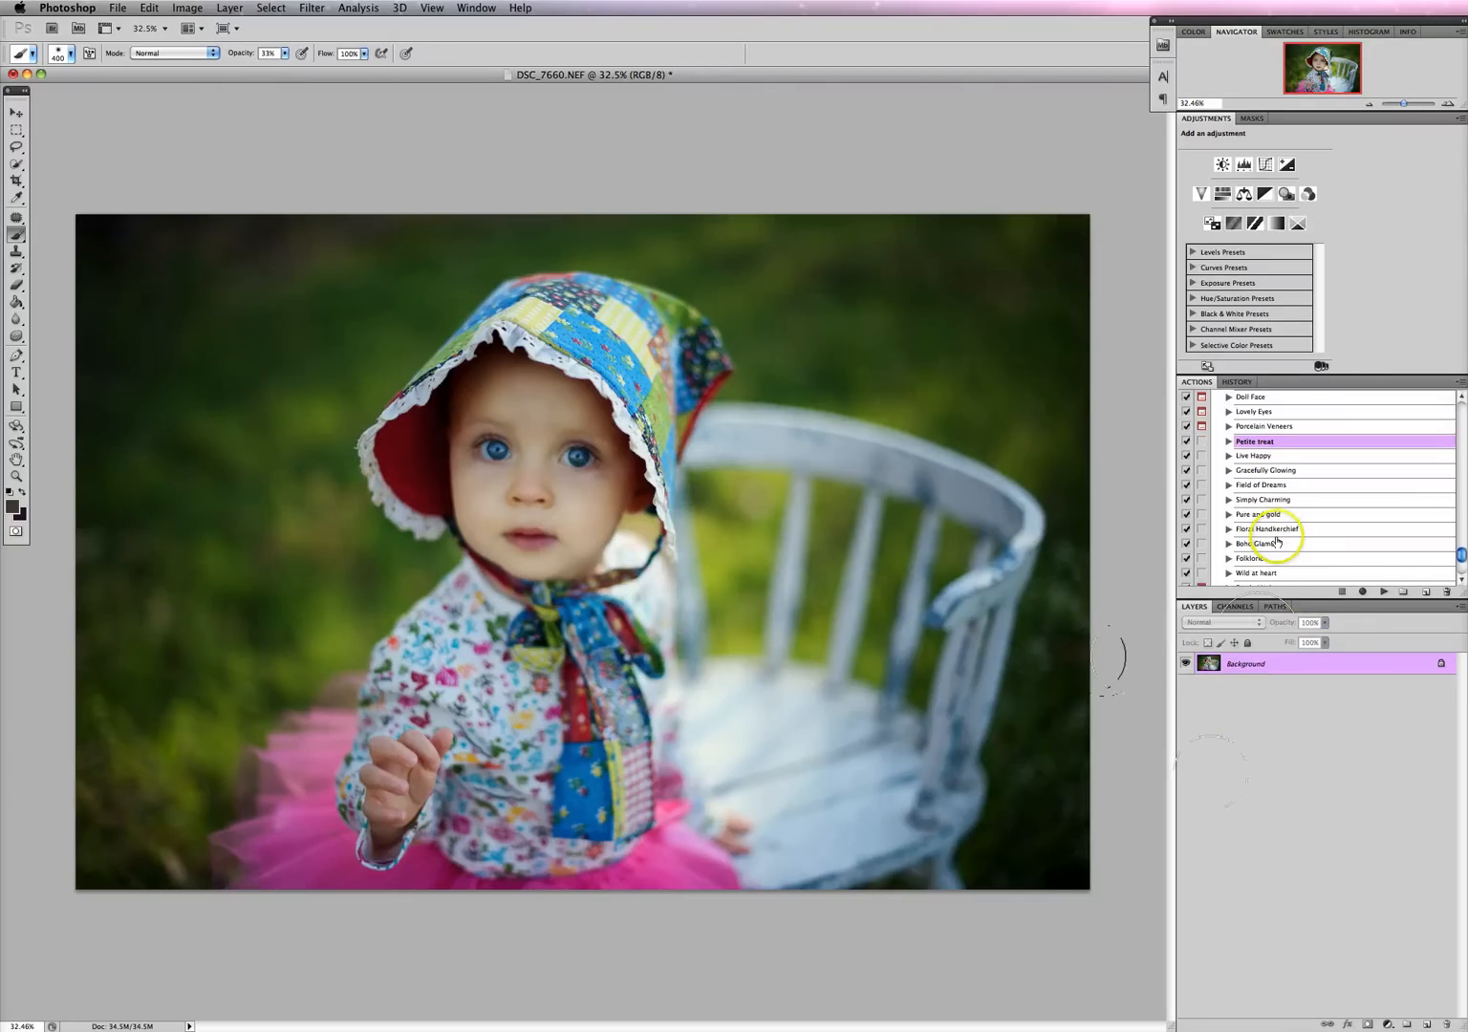
scroll(1276, 542, down, 4)
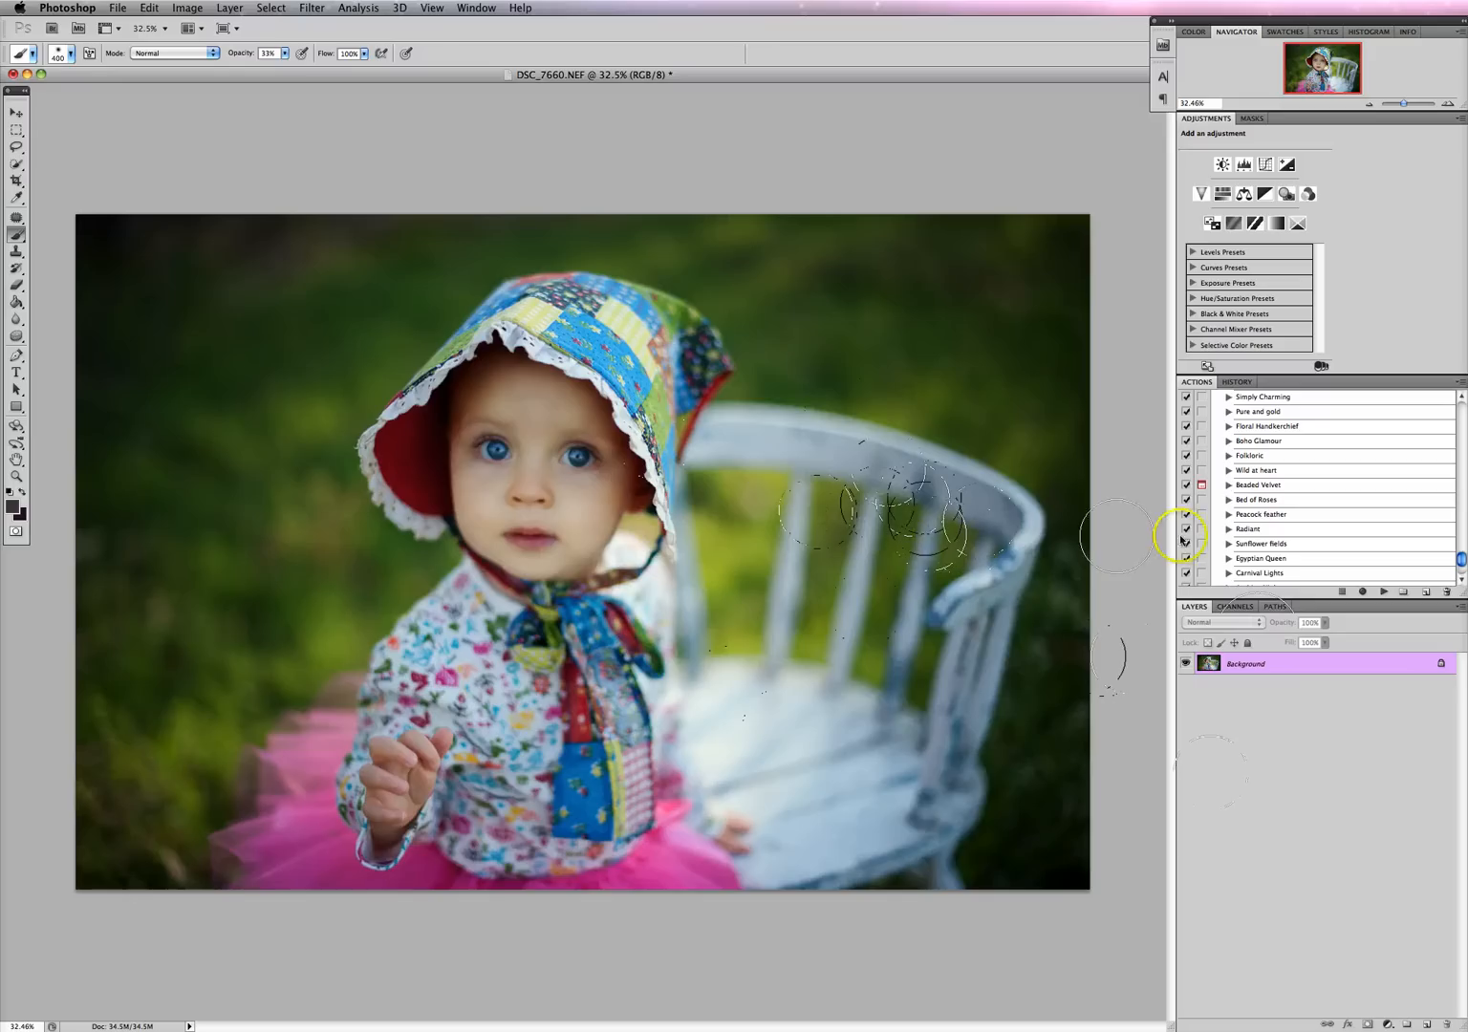
click(901, 529)
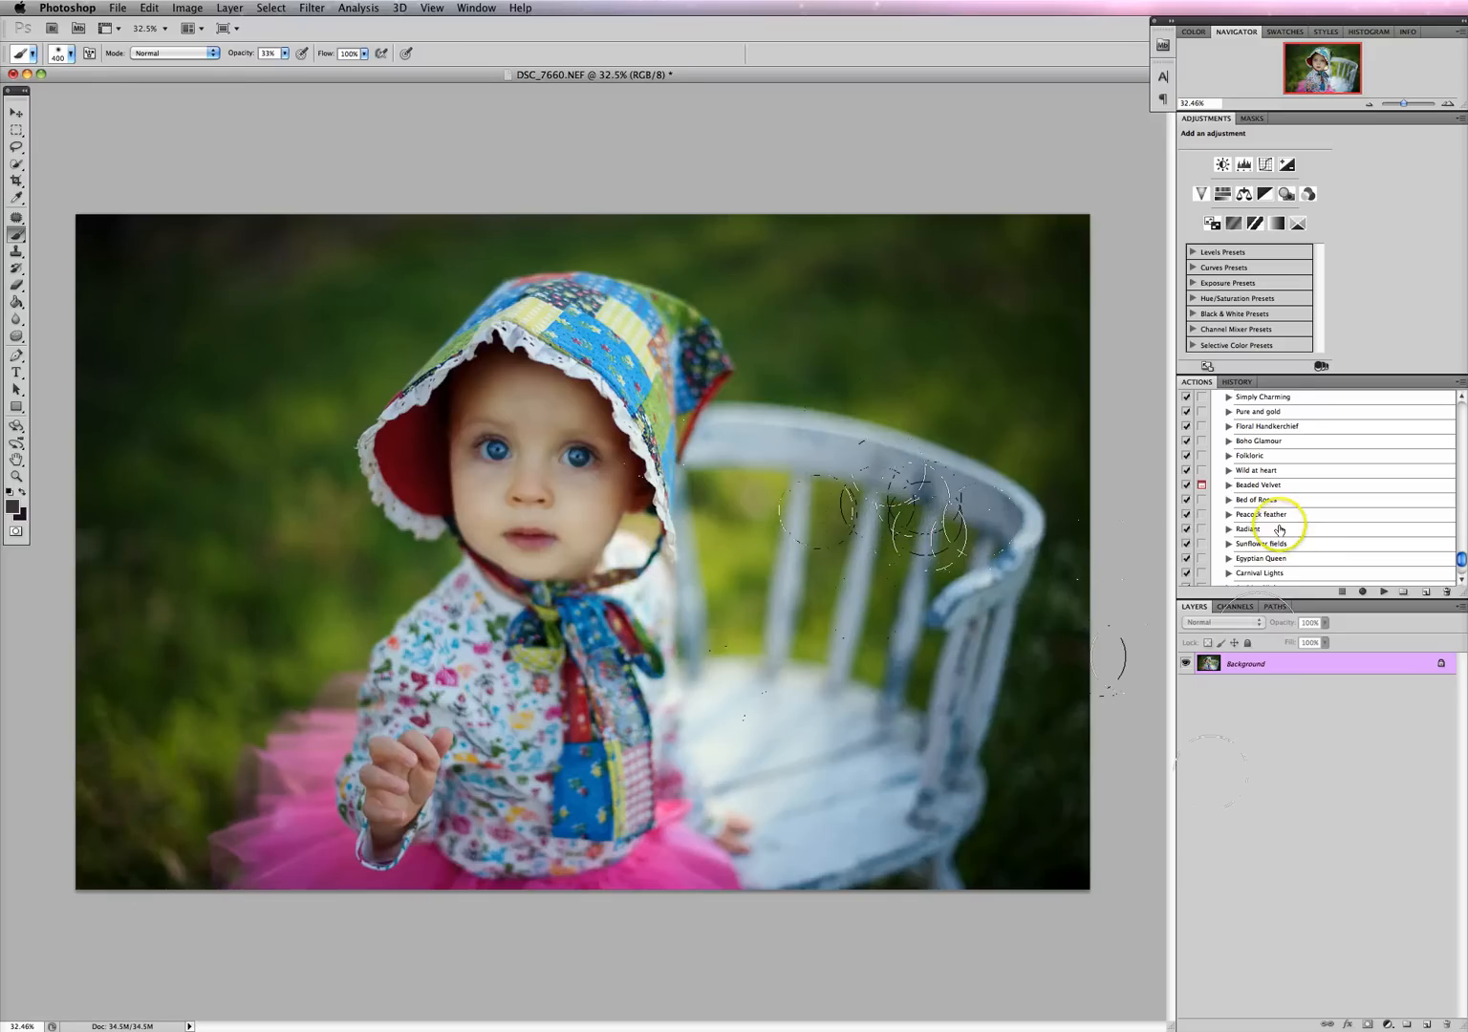